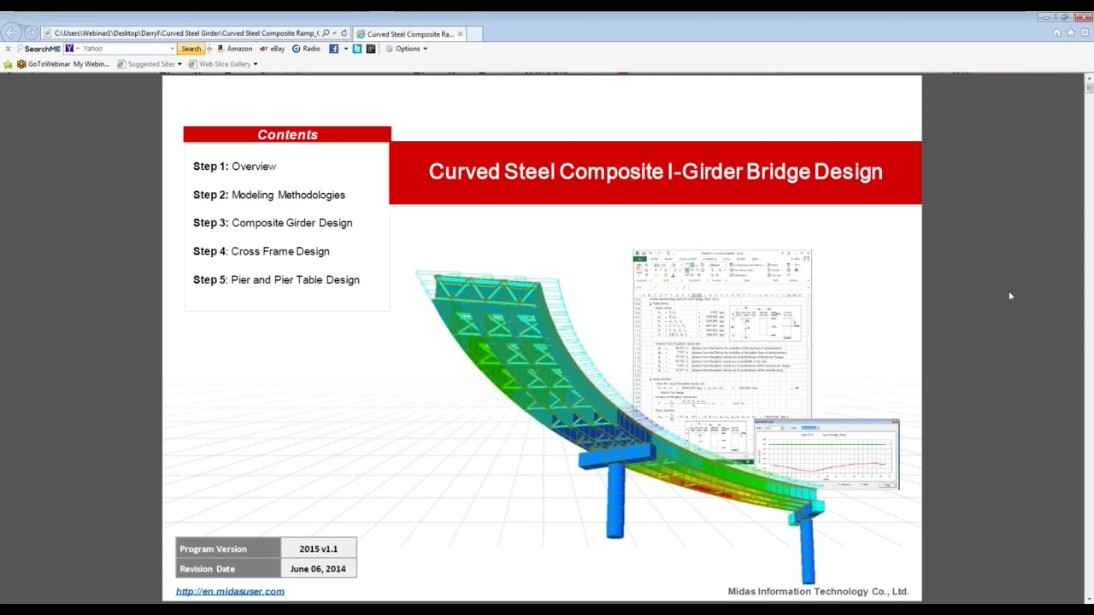
Read through the curved girder tutorial's overview, modeling methodologies A to C, and composite girder design steps
scroll(1007, 291, down, 3)
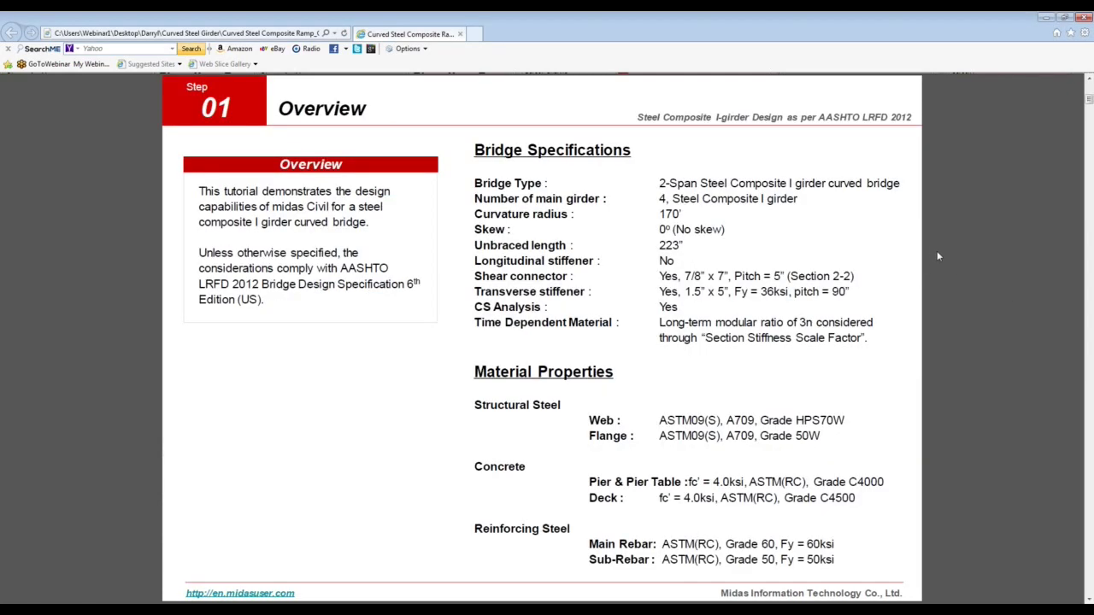
scroll(938, 250, down, 3)
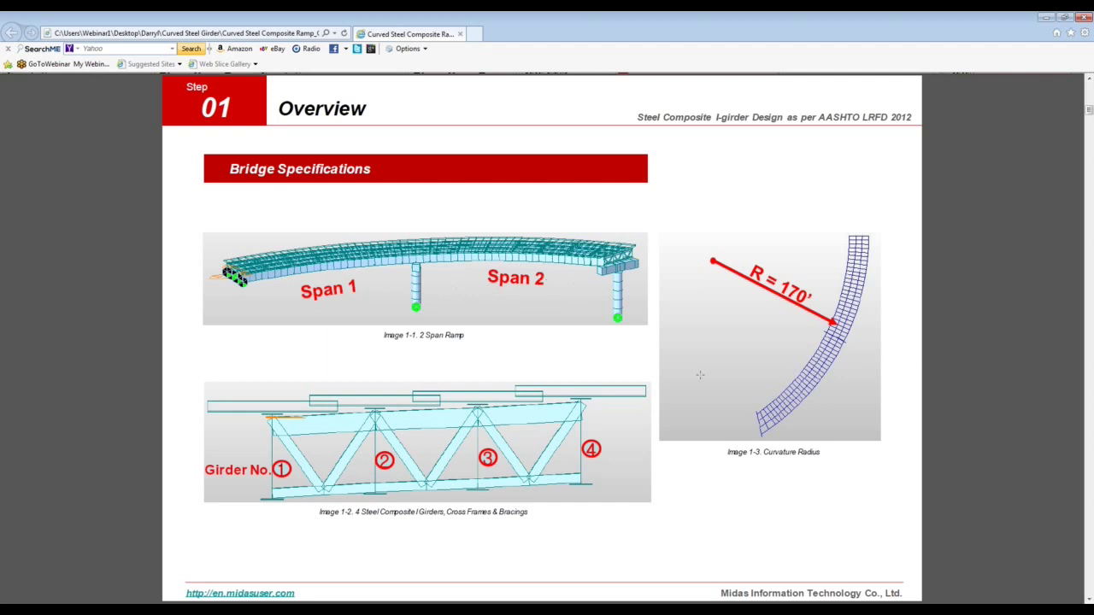
scroll(926, 373, down, 3)
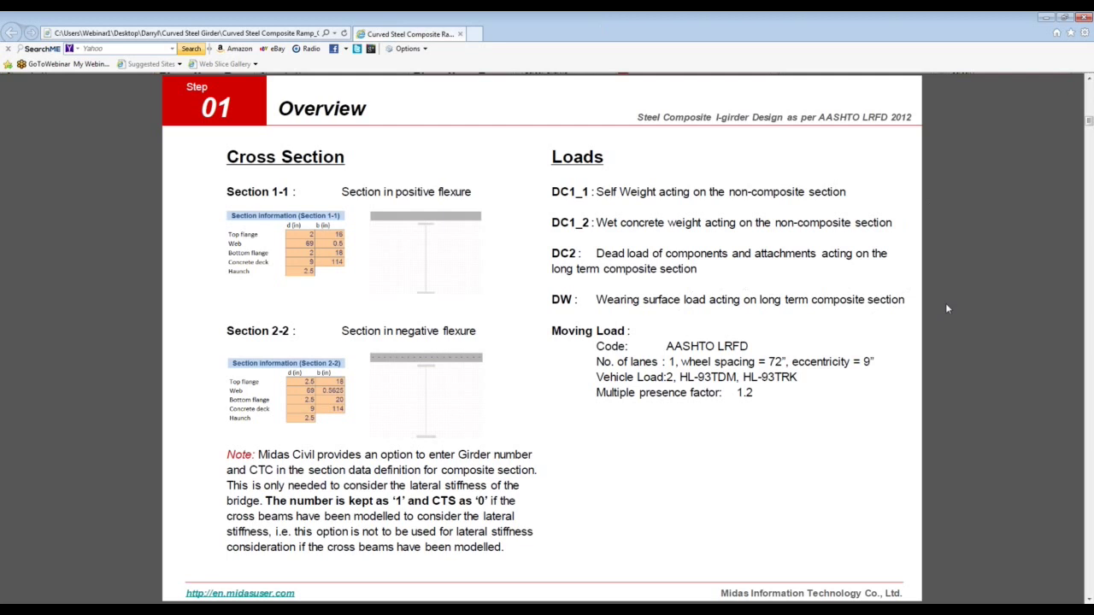
scroll(925, 291, down, 1)
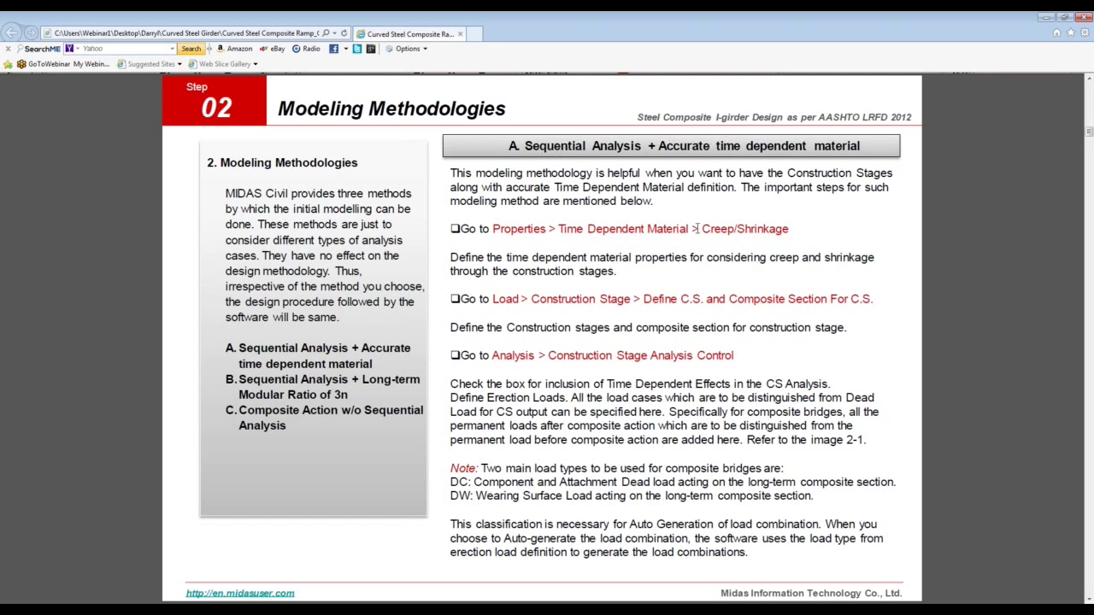
scroll(694, 224, down, 2)
scroll(694, 224, down, 2)
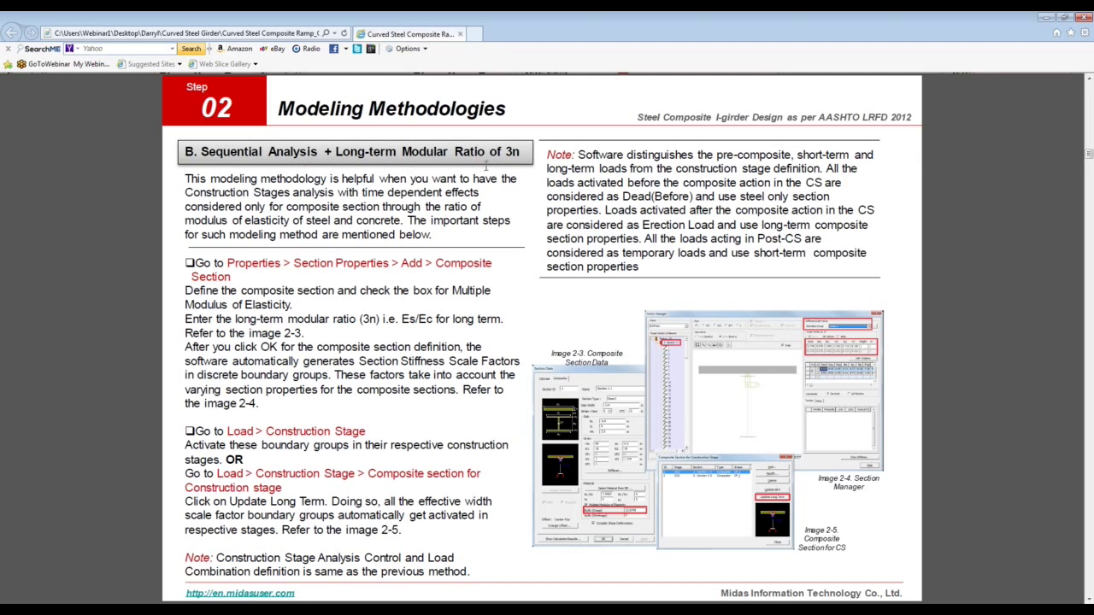
scroll(492, 163, down, 2)
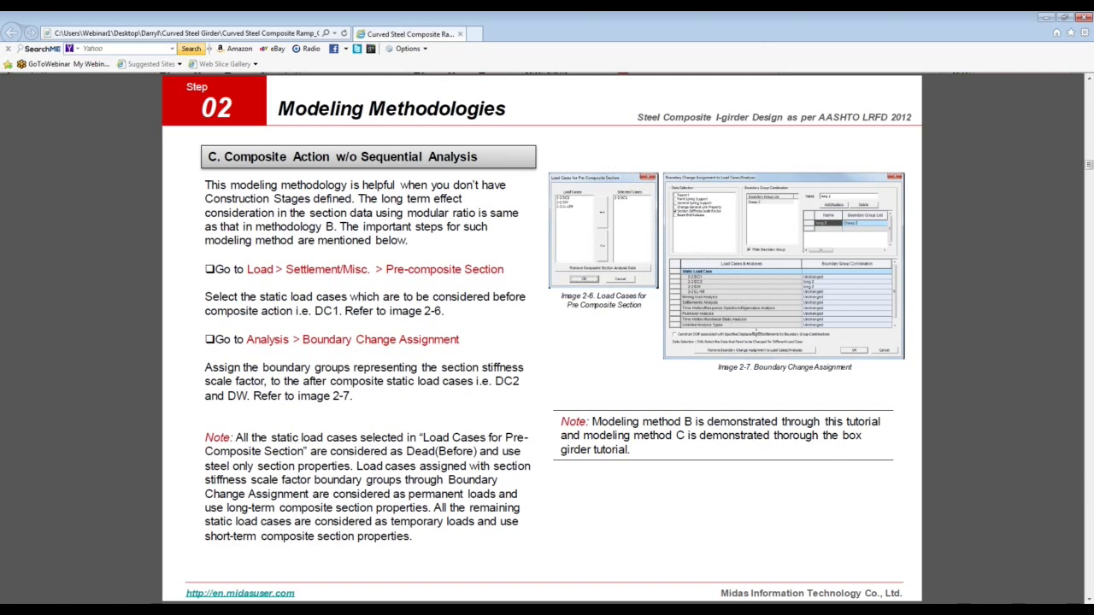
scroll(689, 293, down, 3)
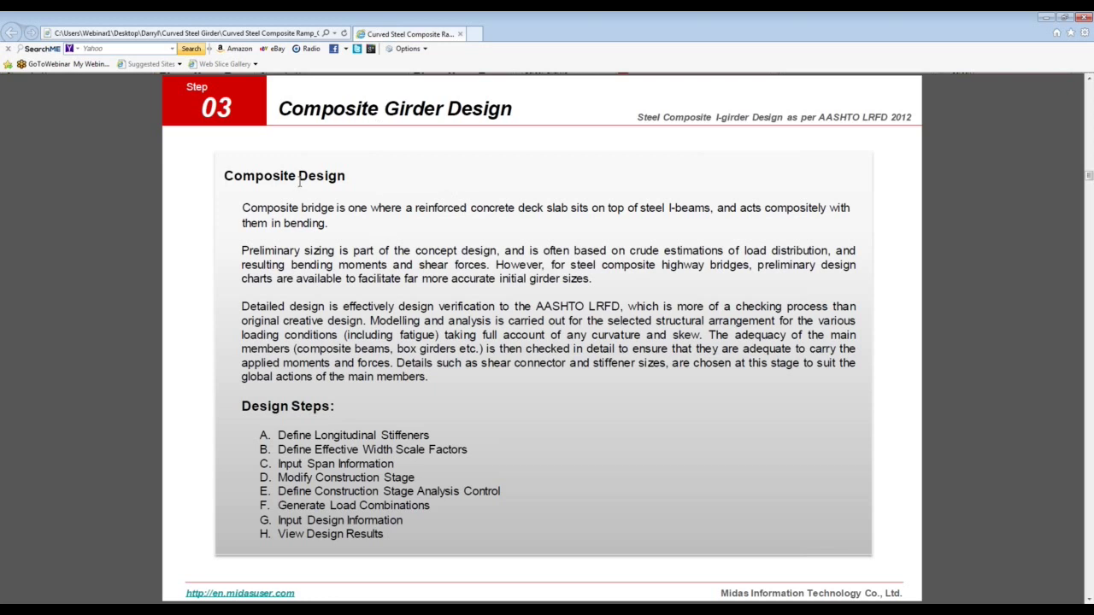
Switch to midas Civil, show the ramp model with its solid section shapes, and examine the girders, pier caps and piers from several angles
double_click(395, 18)
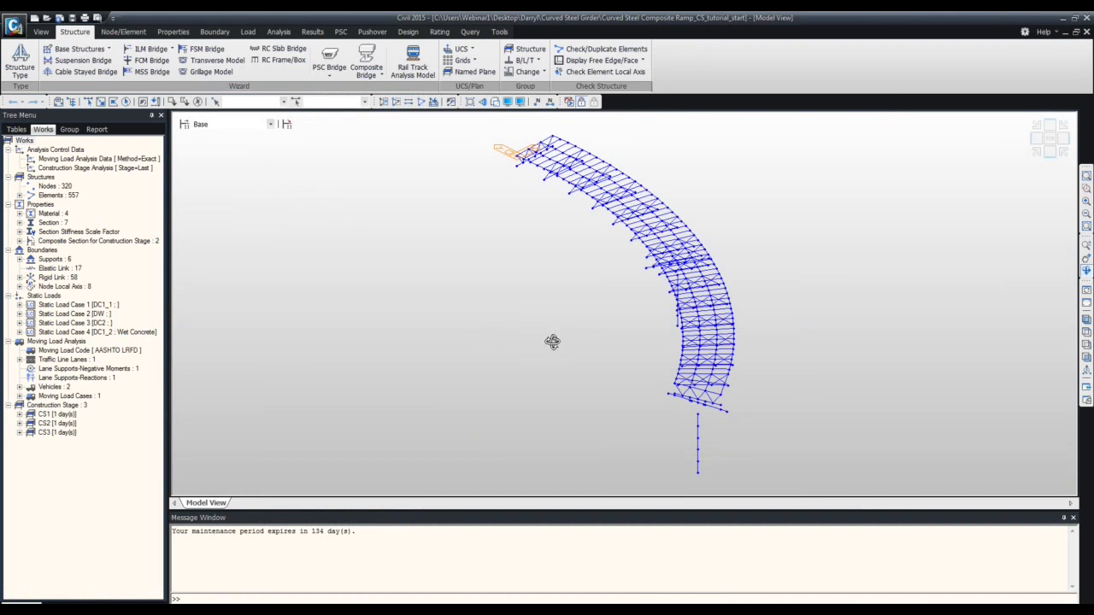
click(495, 102)
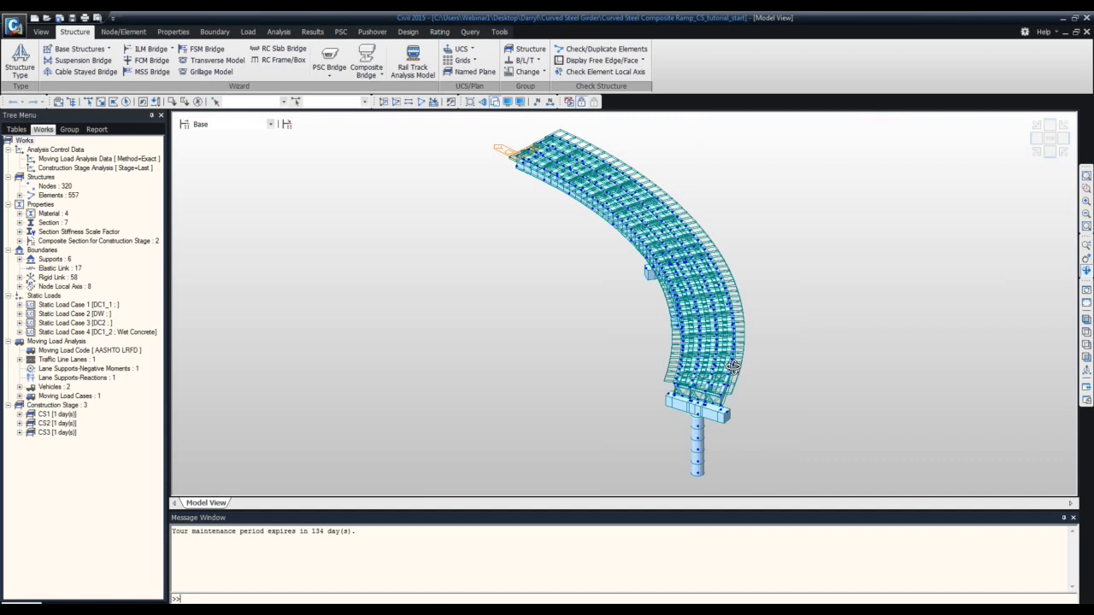
drag(733, 366, 989, 162)
click(1029, 153)
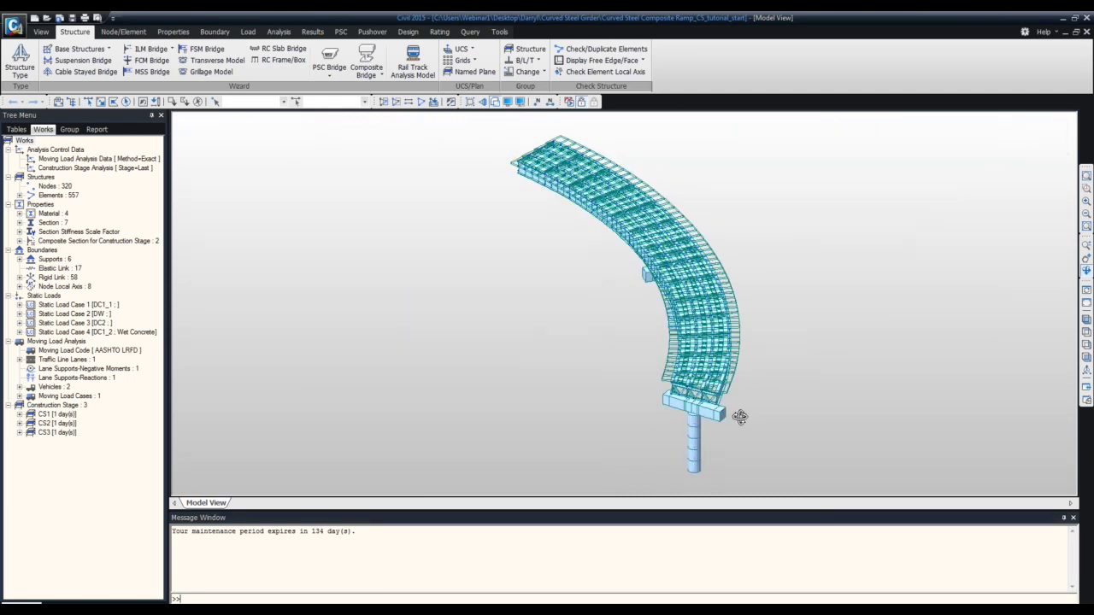
drag(735, 415, 694, 345)
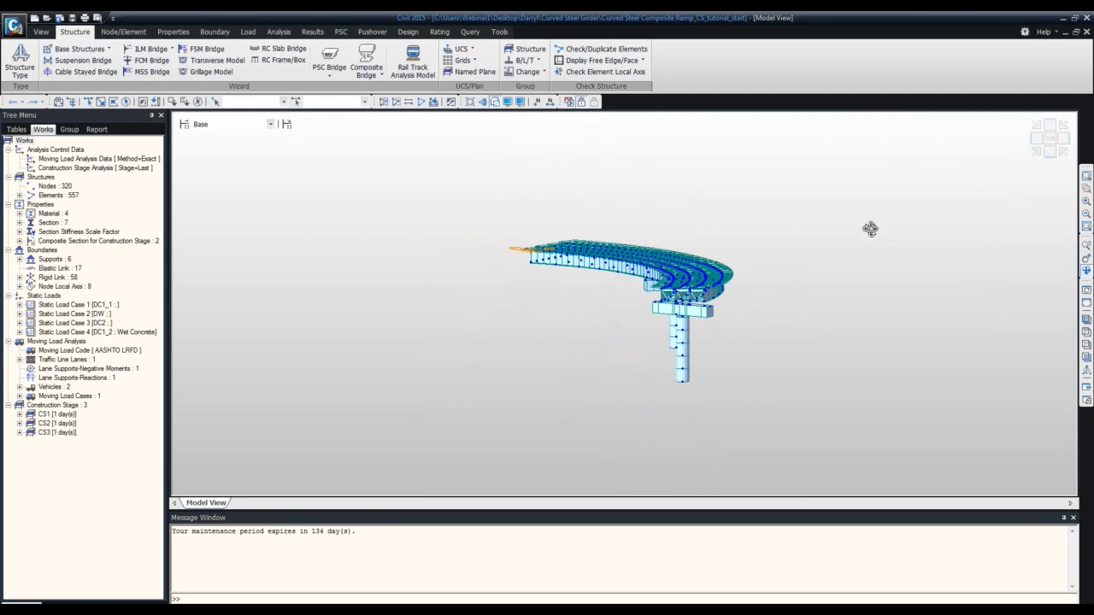
scroll(694, 313, up, 5)
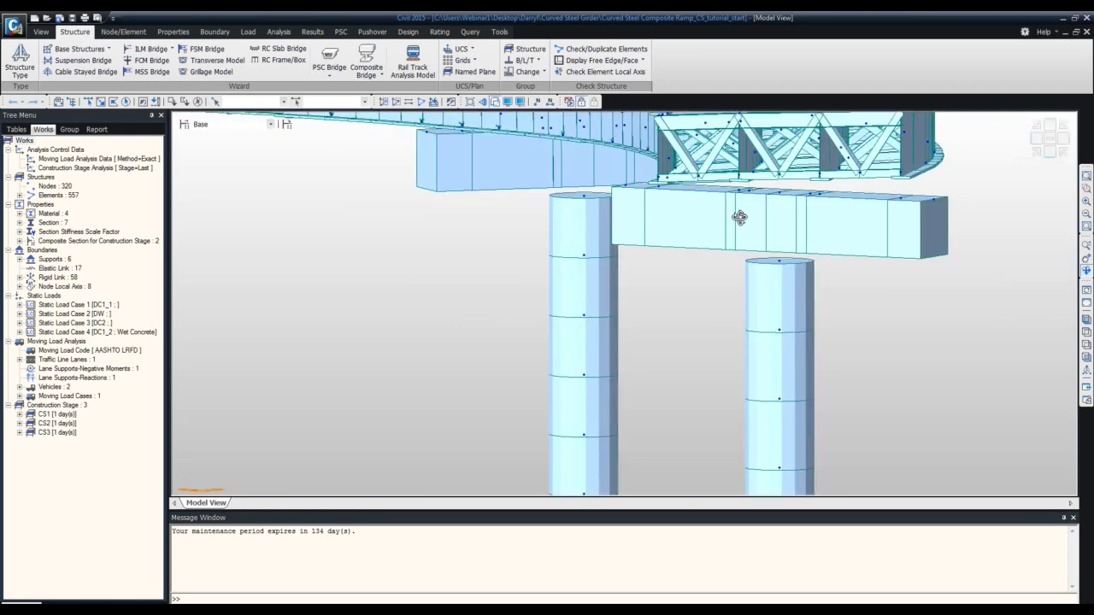
scroll(741, 217, down, 5)
click(1037, 154)
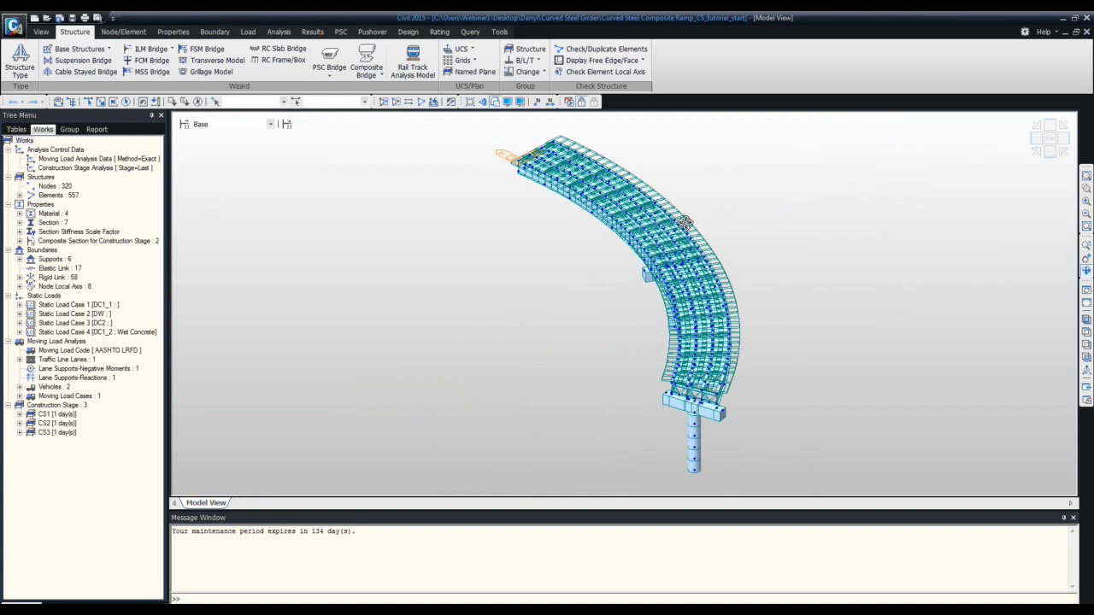
drag(706, 428, 619, 404)
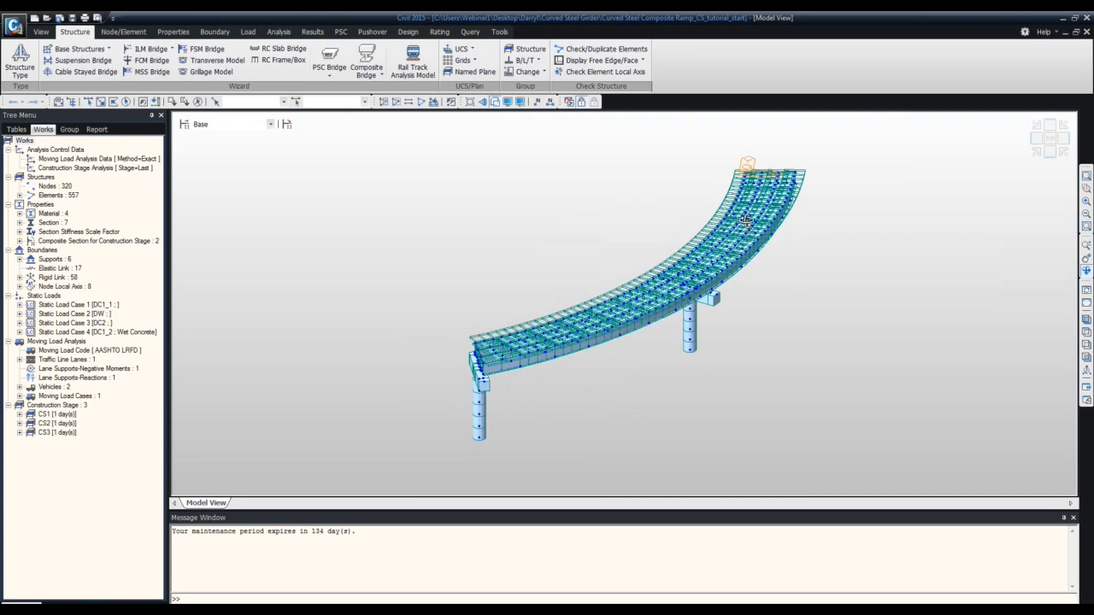
drag(556, 365, 598, 367)
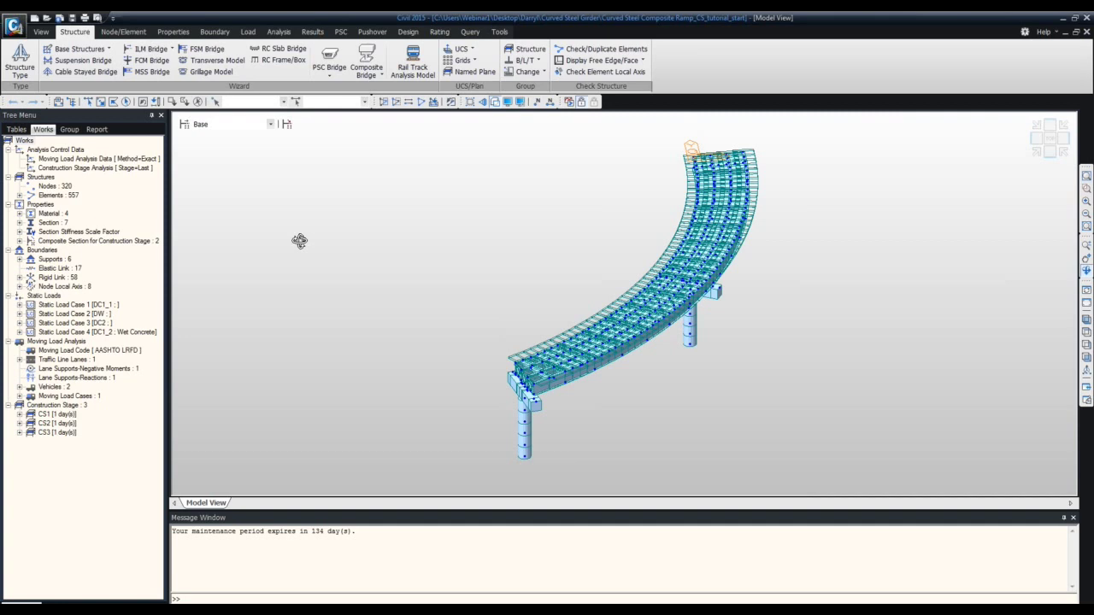
Open the section properties list and preview the composite Section 1-1
click(163, 34)
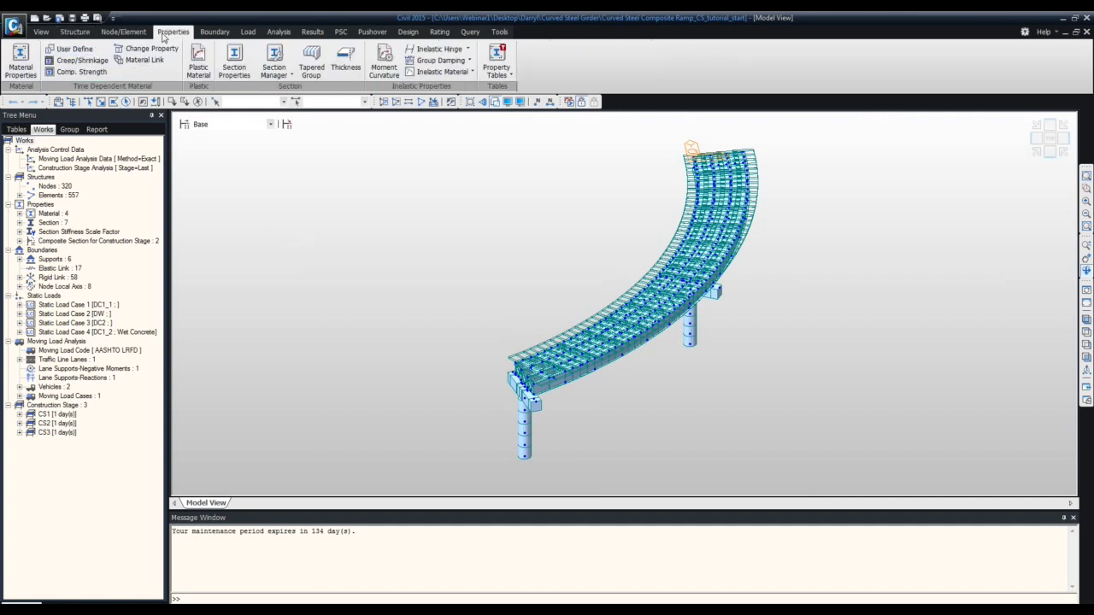
click(234, 63)
drag(168, 15, 299, 130)
click(203, 181)
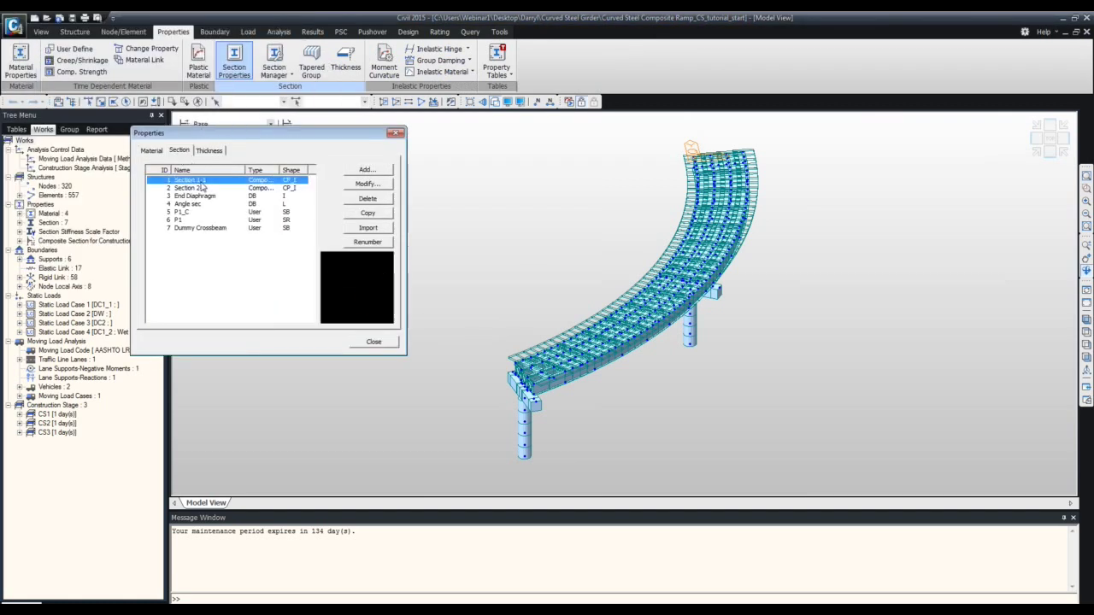
drag(218, 134, 267, 132)
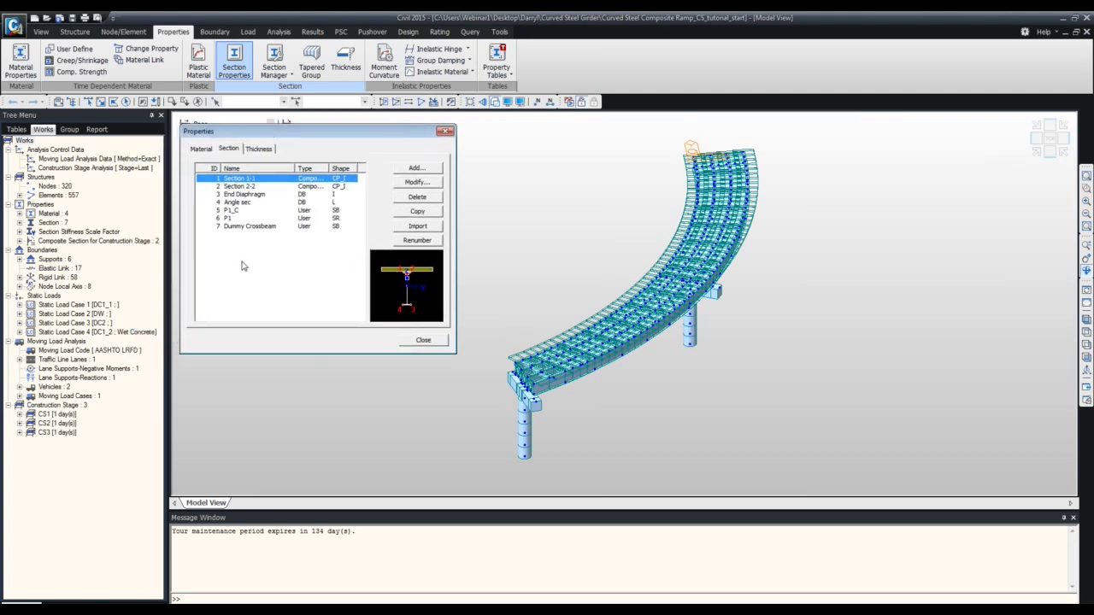
Highlight the elements assigned to Section 1-1 and those of Section 2-2 in the model, displayed as wireframe
click(19, 222)
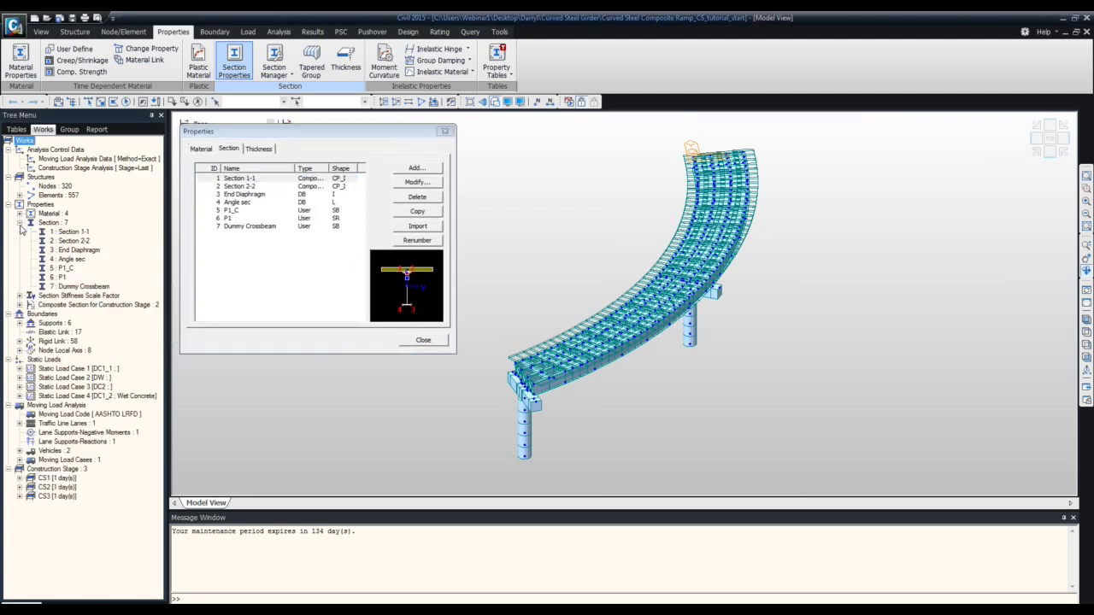
click(61, 233)
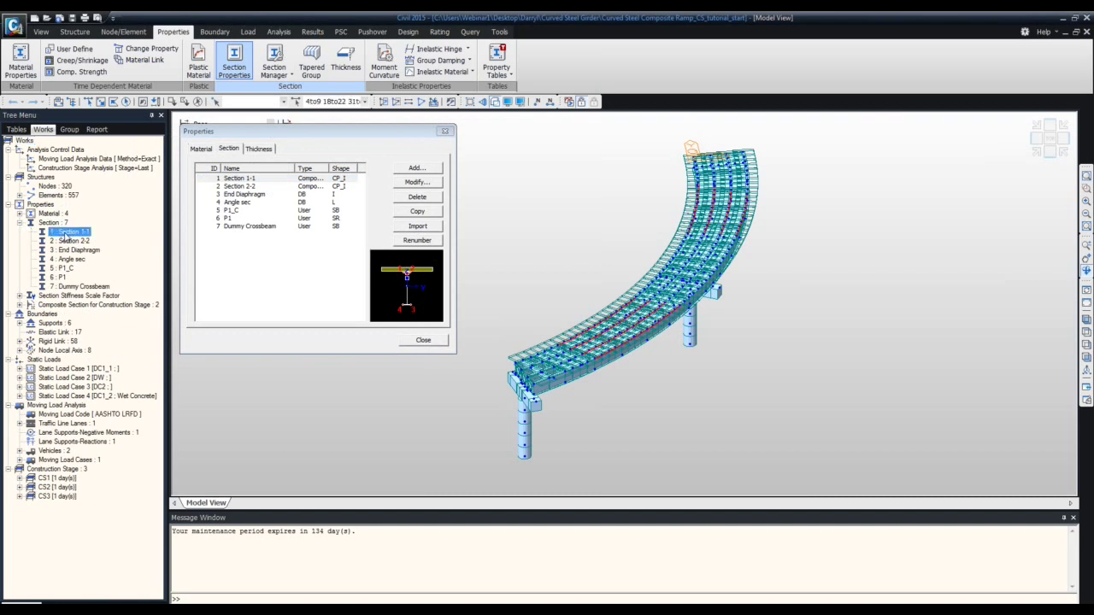
click(496, 102)
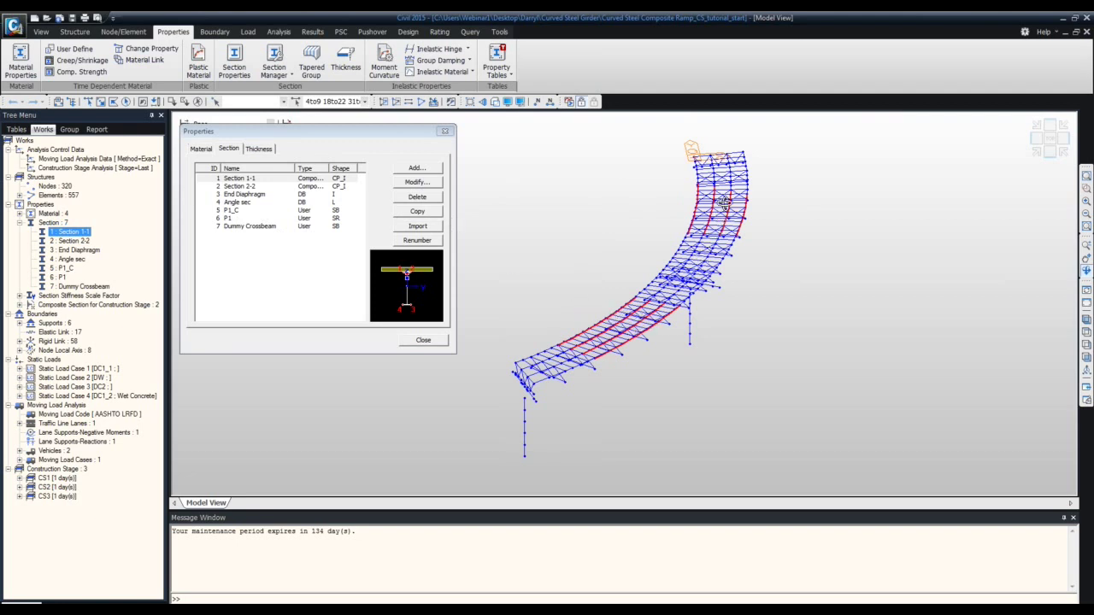
double_click(260, 188)
click(435, 228)
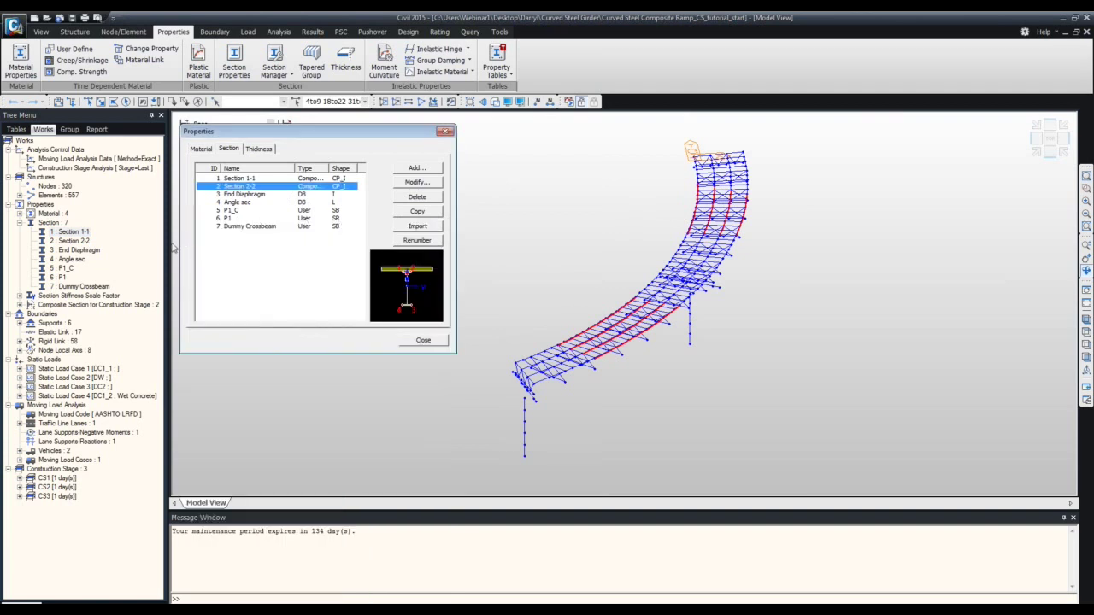
click(84, 244)
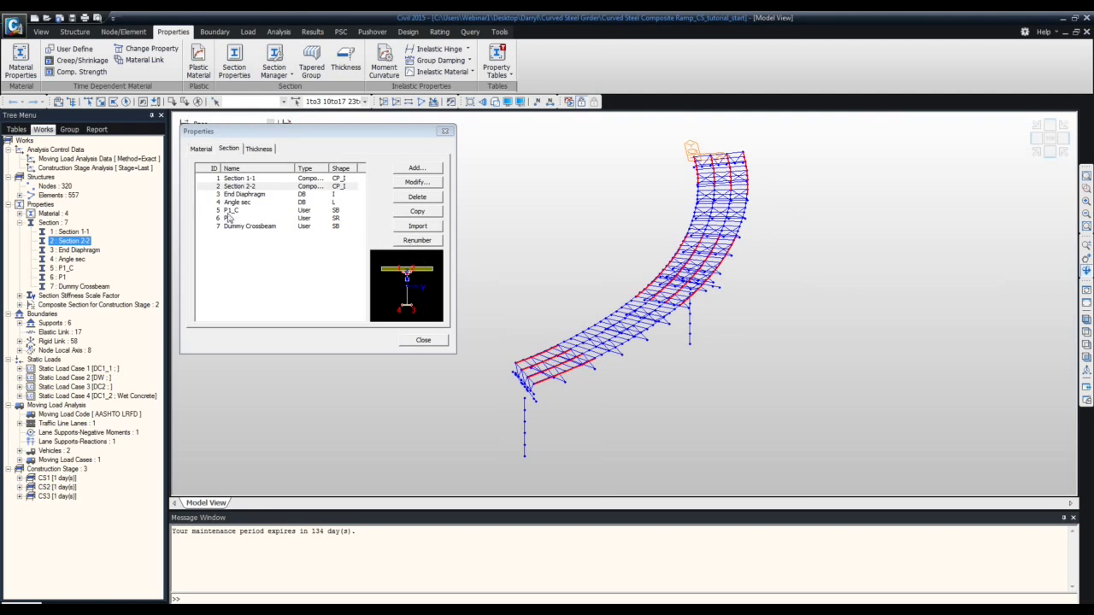
Modify Section 1-1 with Multiple Modulus of Elasticity enabled and its Es/Ec (Creep) ratio set to 23.8749
click(276, 177)
click(416, 182)
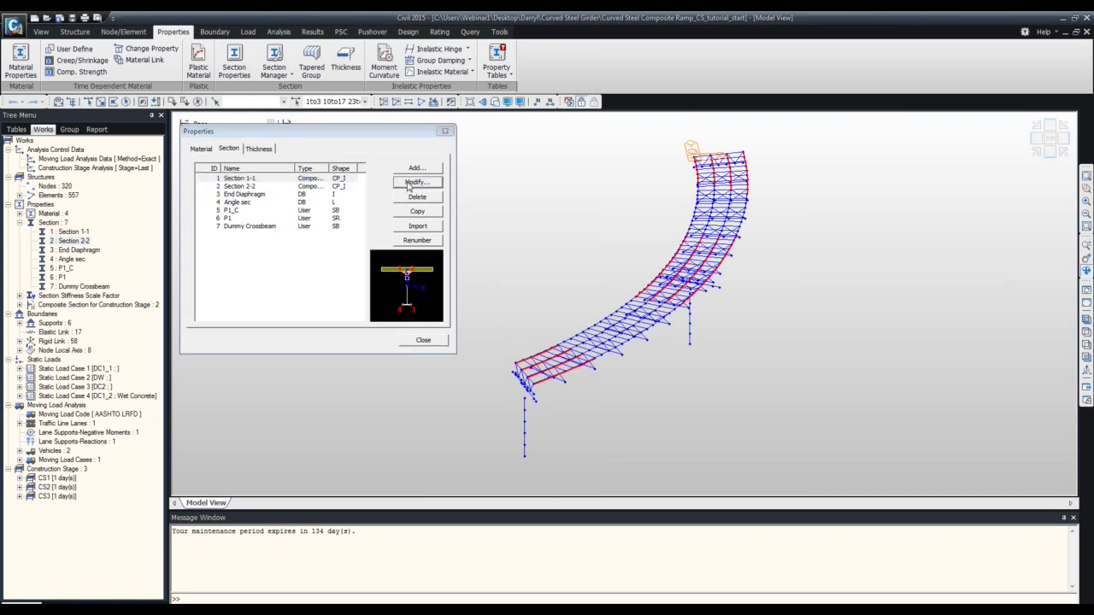
drag(375, 232, 462, 123)
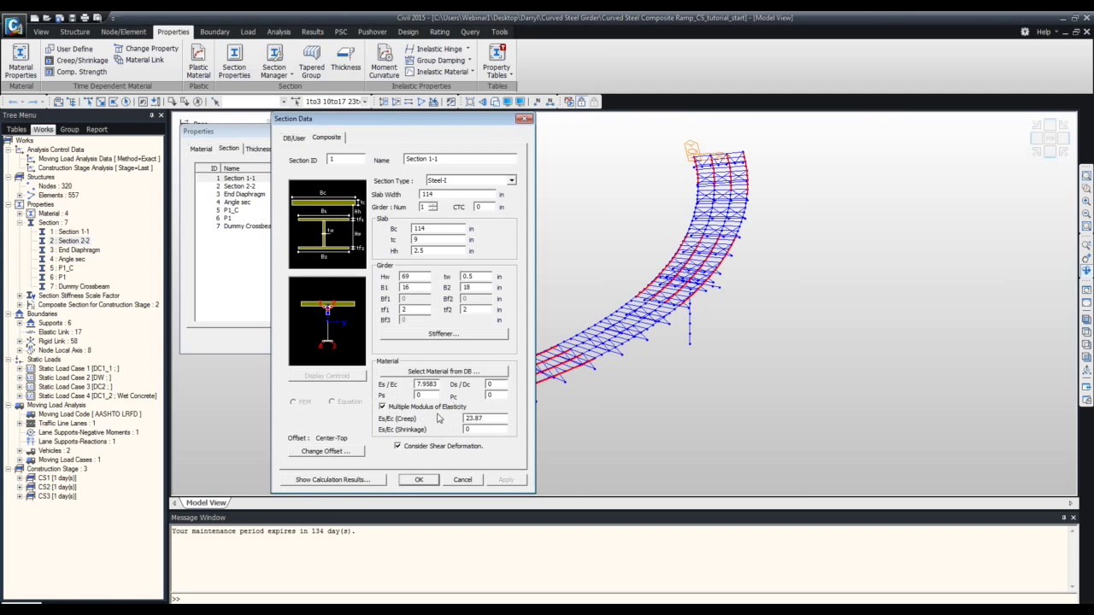
click(382, 408)
click(382, 408)
double_click(475, 417)
text(23.8749)
click(422, 479)
Review the composite section data and creep modular ratio of Section 2-2, accept it, and close the section properties list
click(266, 187)
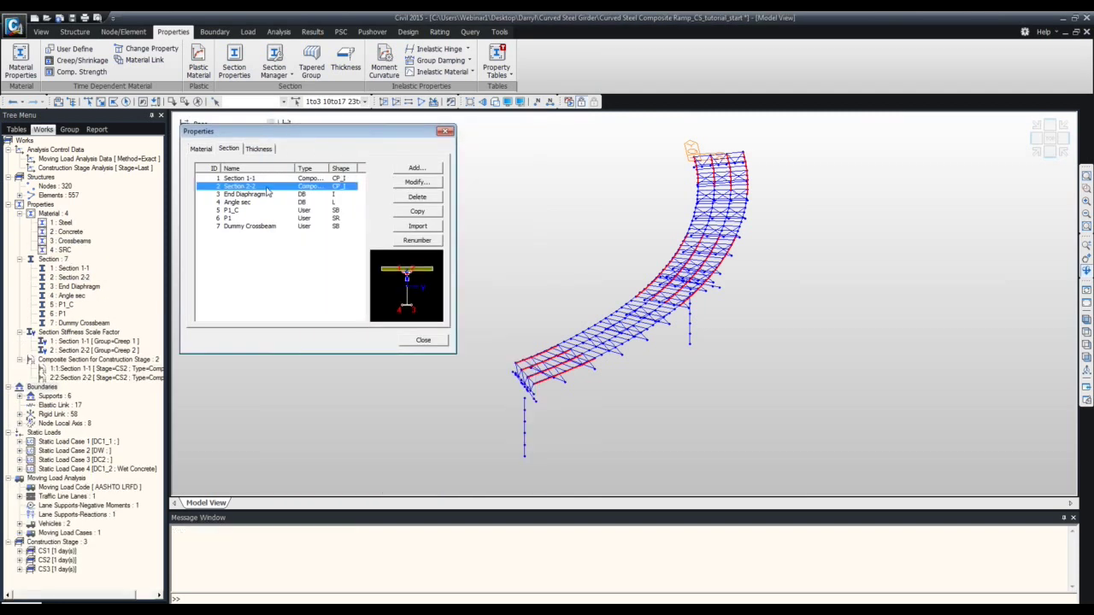
click(417, 182)
drag(385, 226, 452, 125)
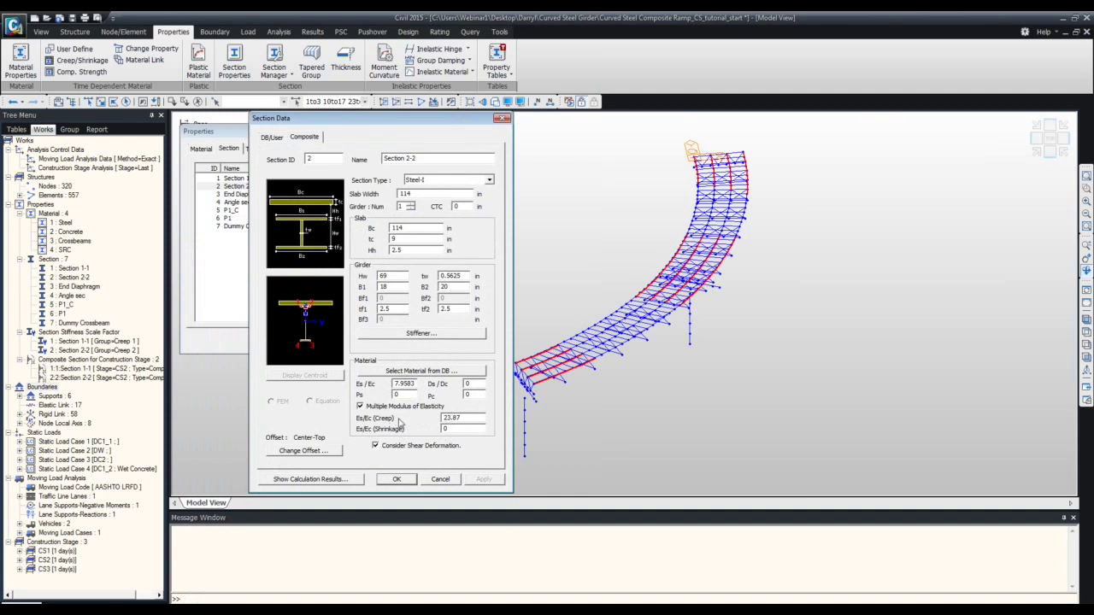
click(397, 478)
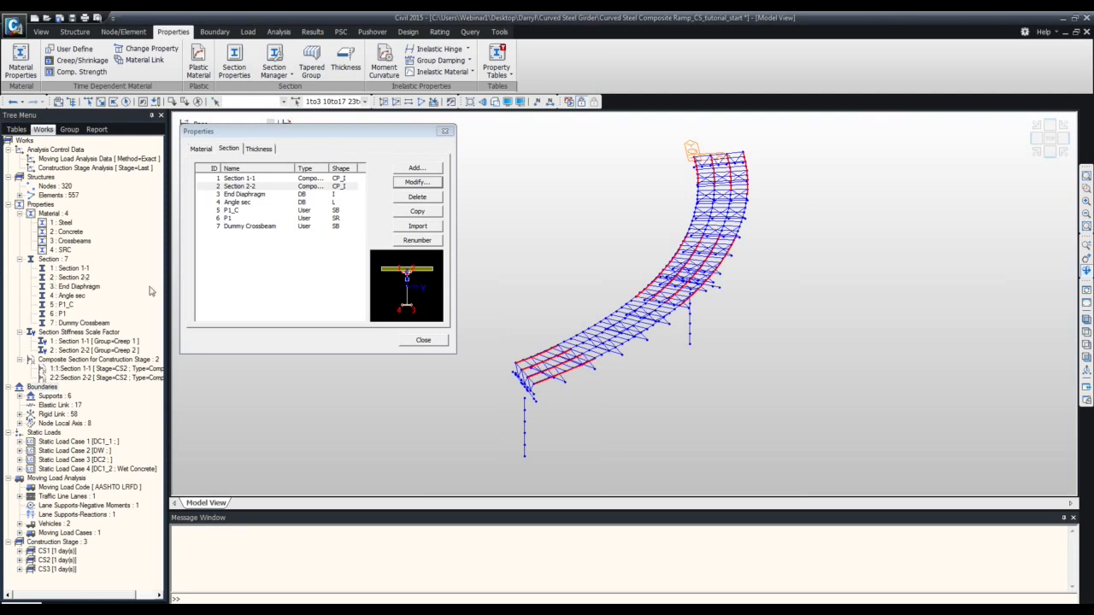
click(423, 341)
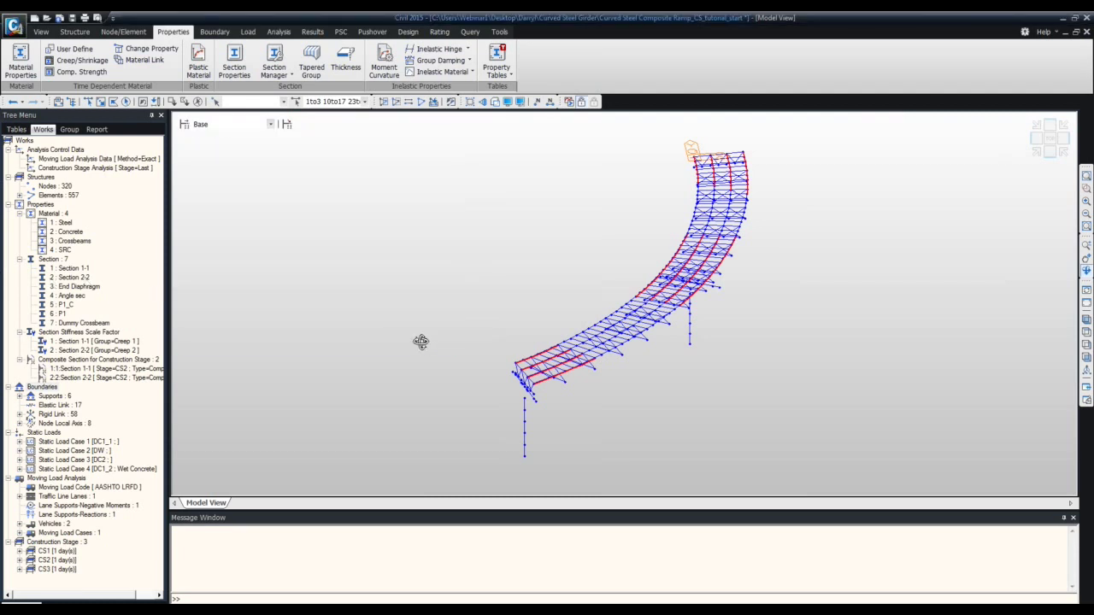
Open the Section Manager for stiffness and display the scale factors of element 5 under Section 1-1
click(274, 77)
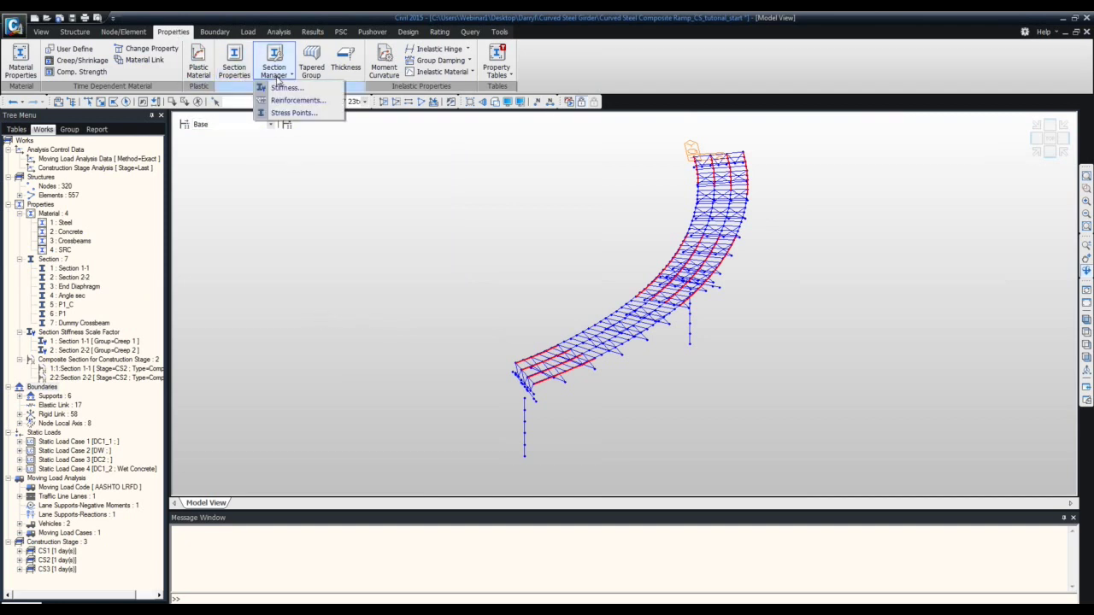
click(286, 88)
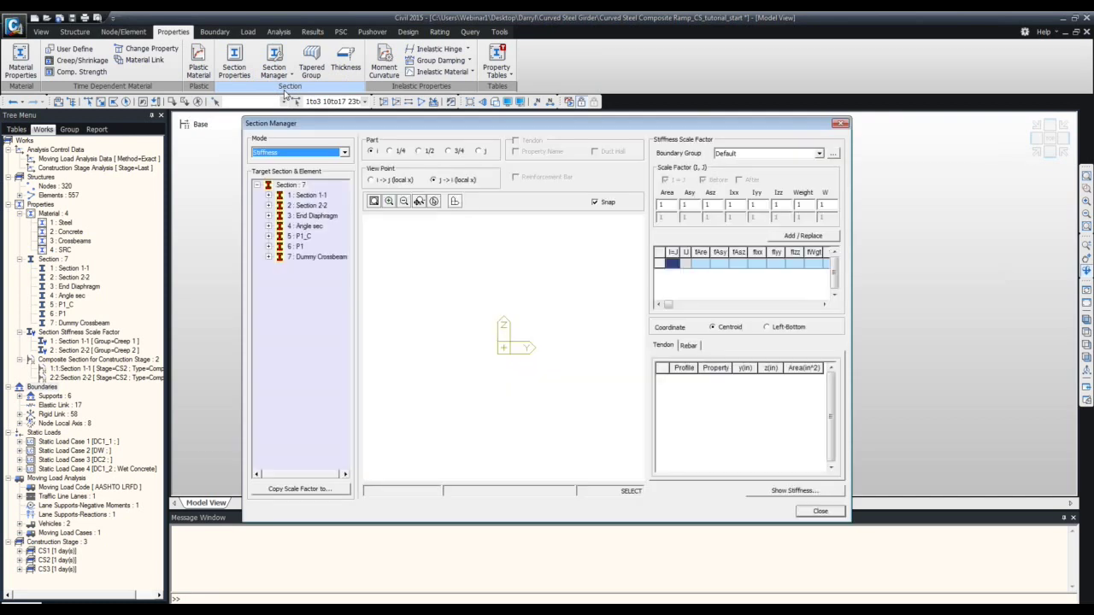
drag(385, 132, 348, 114)
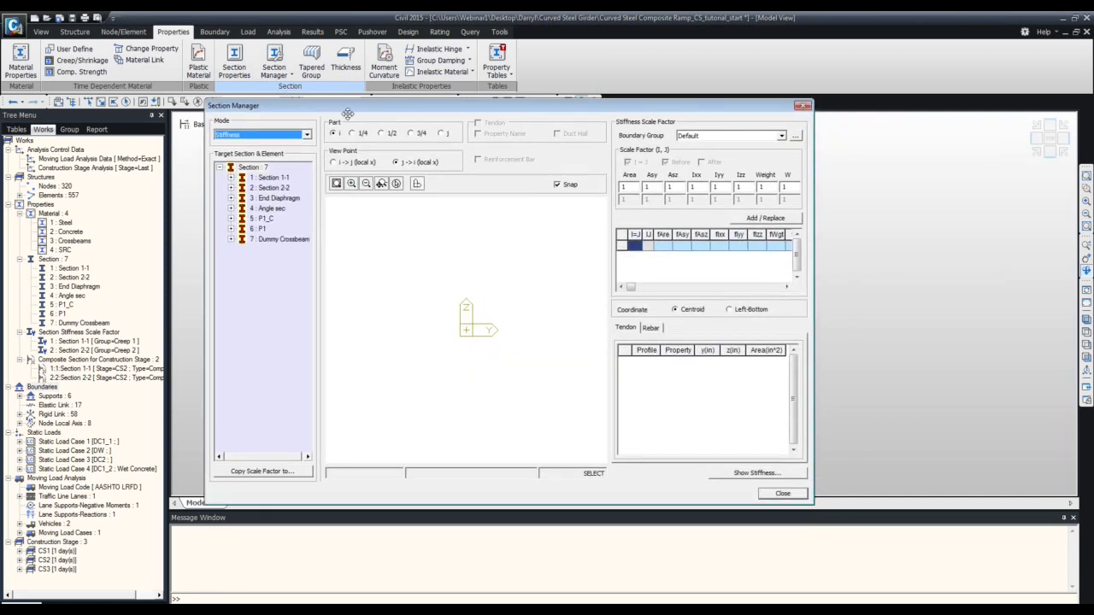
double_click(271, 178)
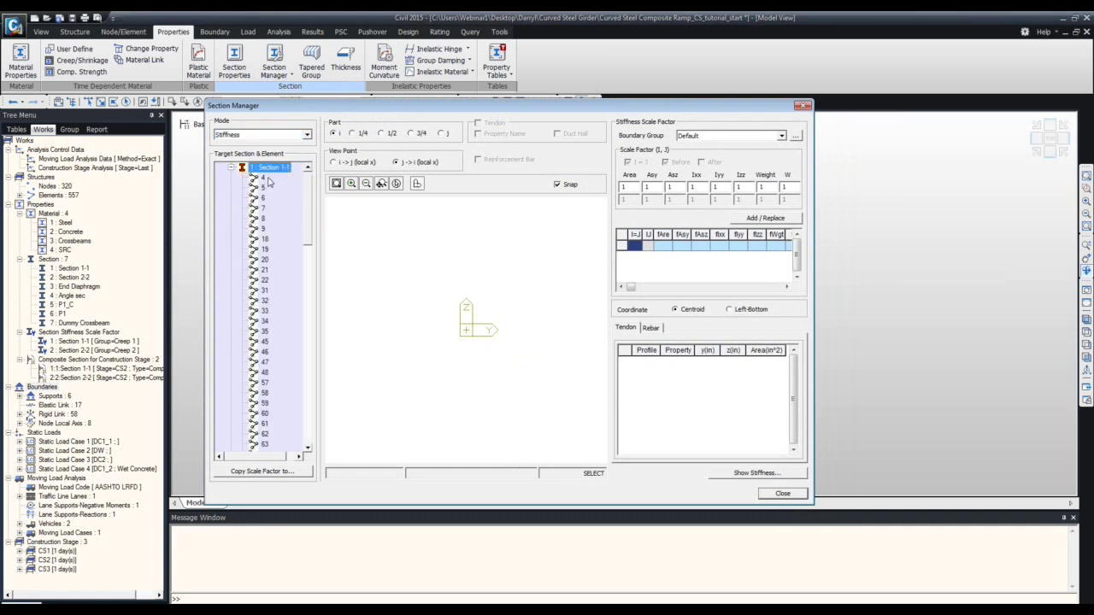
click(263, 187)
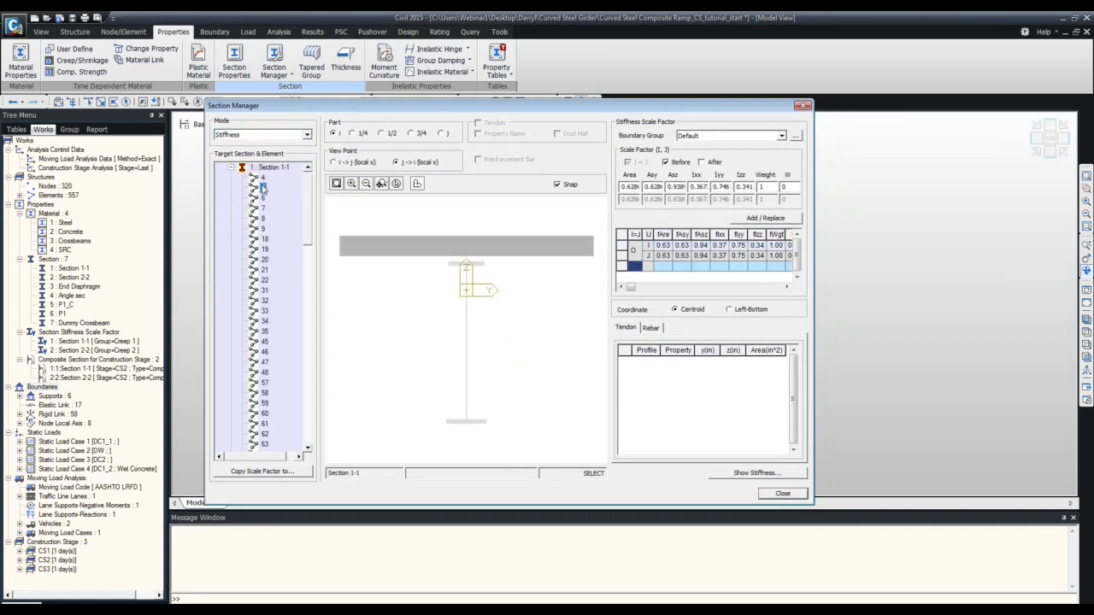
Inspect the stiffness scale factors of elements 4 and 18 in Section 1-1 across the table's columns
click(263, 178)
click(265, 239)
click(787, 287)
click(787, 287)
drag(785, 287, 696, 287)
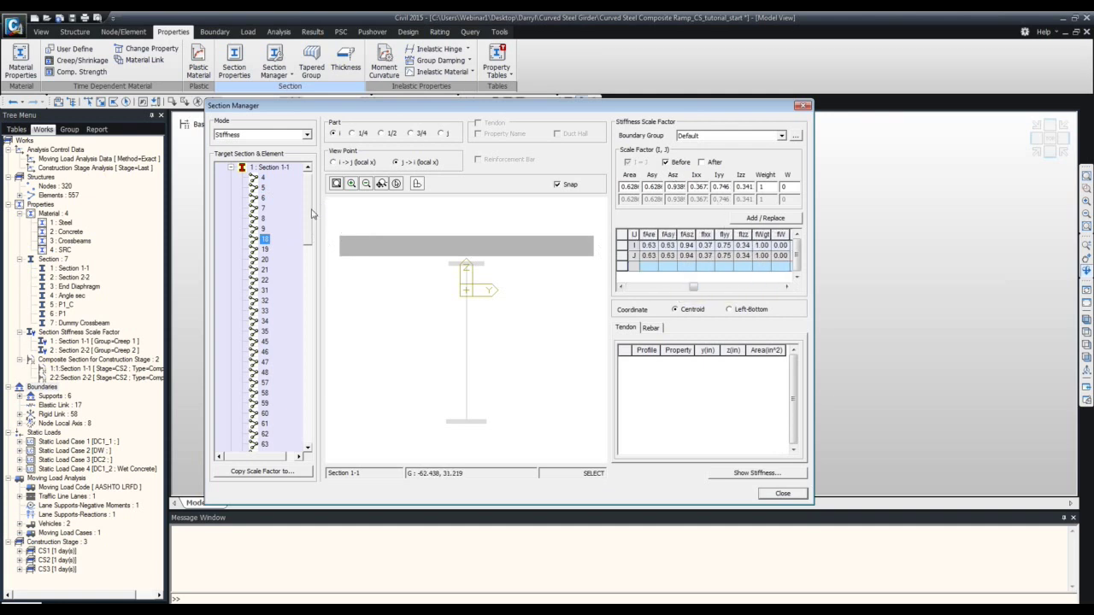
Review the stiffness scale factors of element 10 under Section 2-2 across the table's columns and close the Section Manager
click(230, 168)
double_click(242, 188)
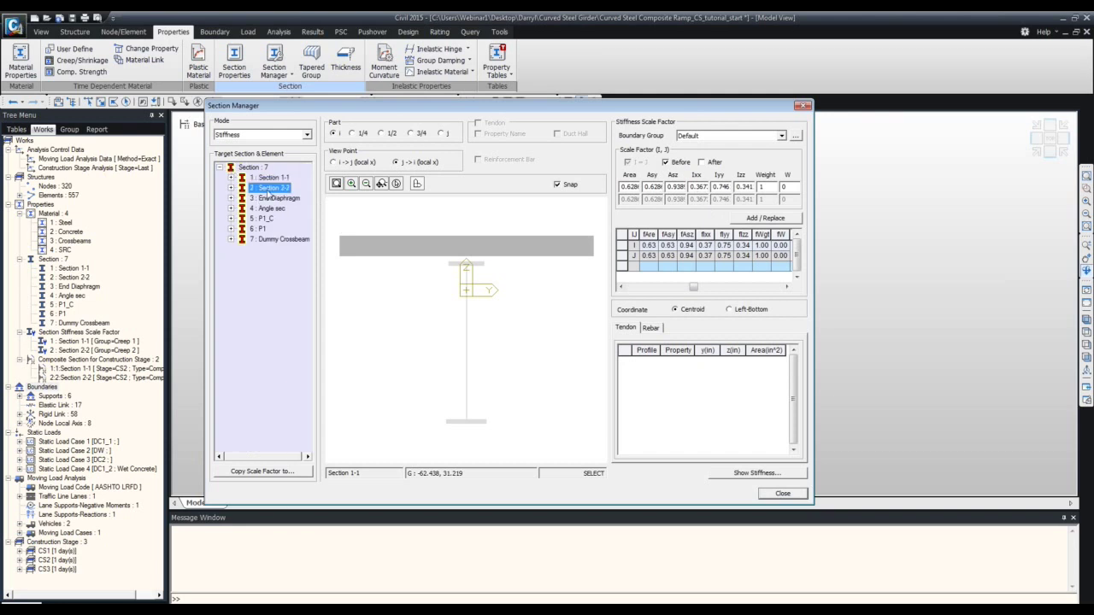
click(265, 208)
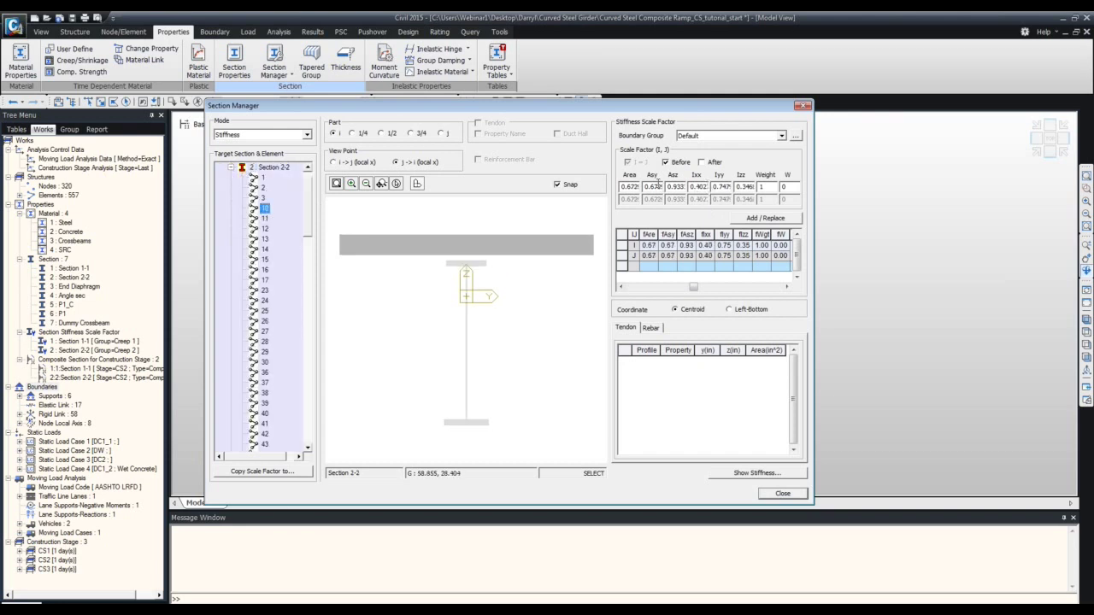
click(665, 289)
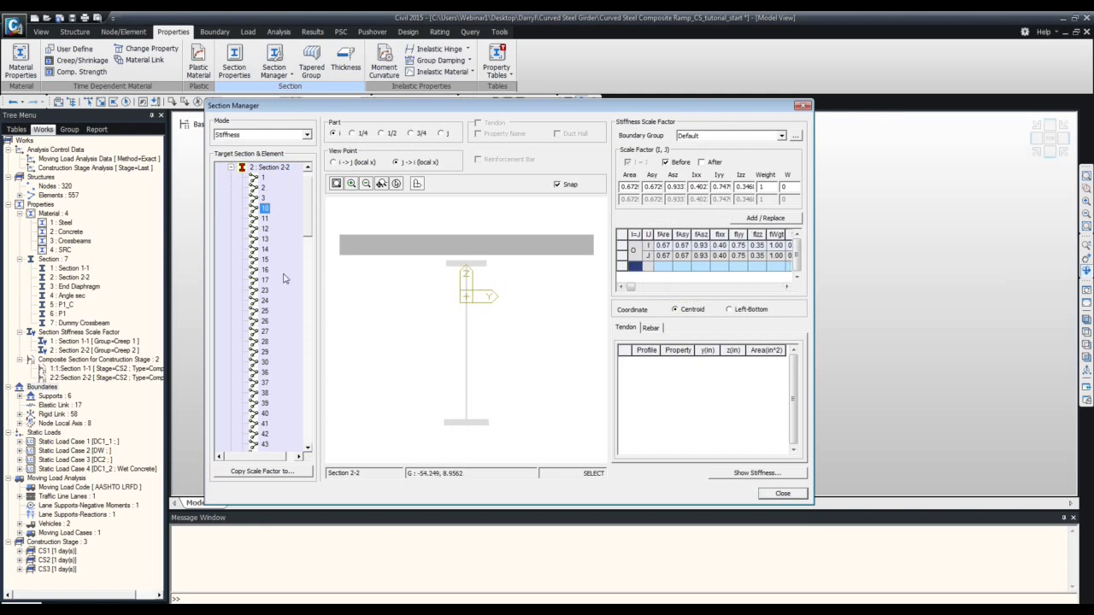
click(793, 496)
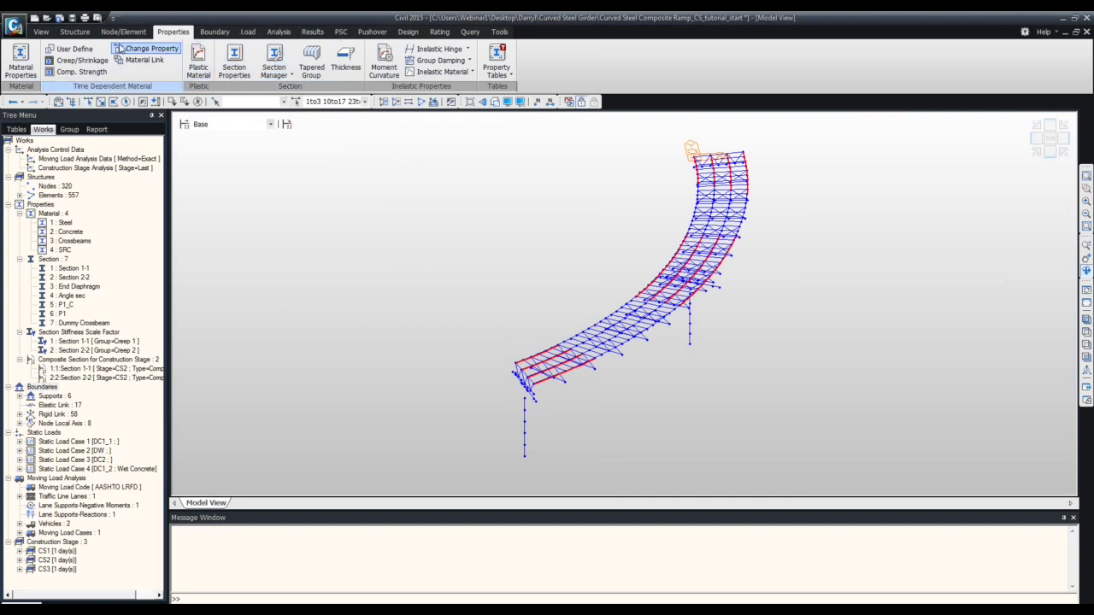
Open the composite bridge Span Information settings and consult the tutorial document's model views of spans S1-L to S4-R
click(82, 33)
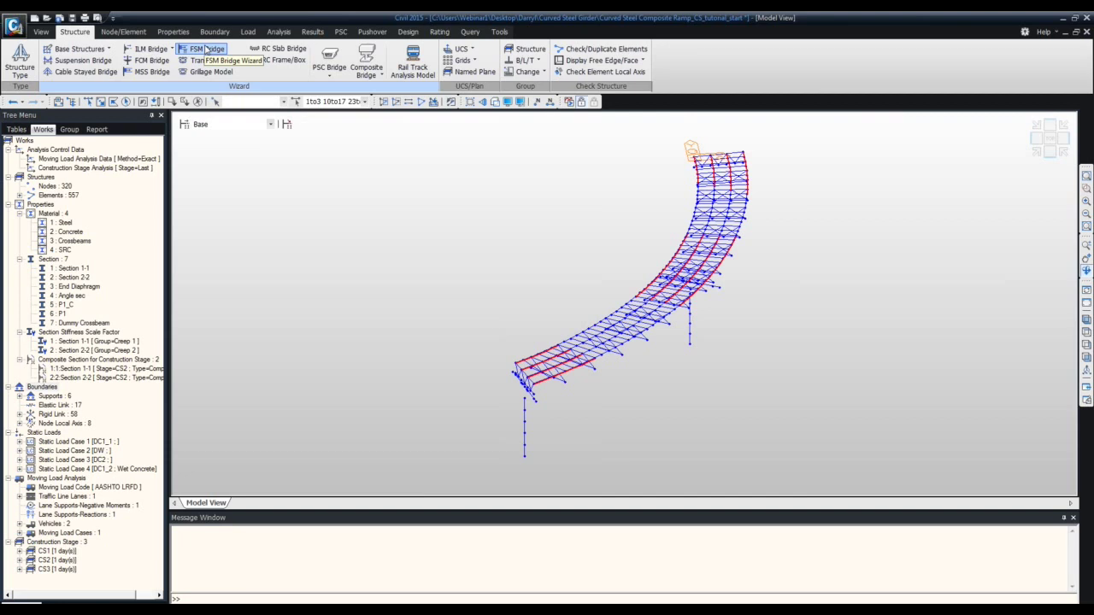
click(367, 77)
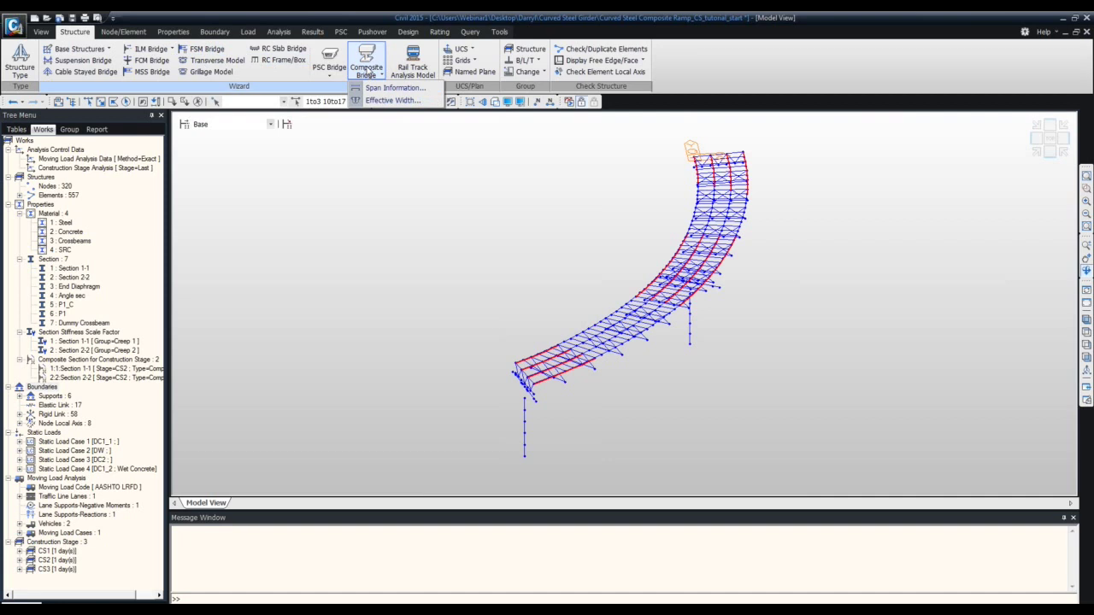
click(391, 89)
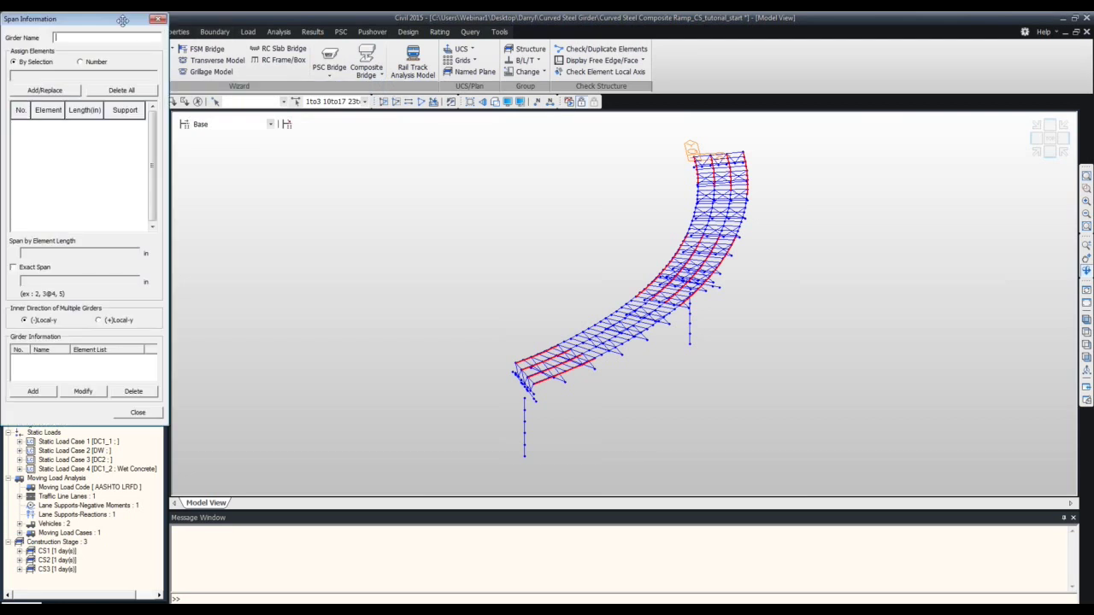
drag(126, 21, 342, 94)
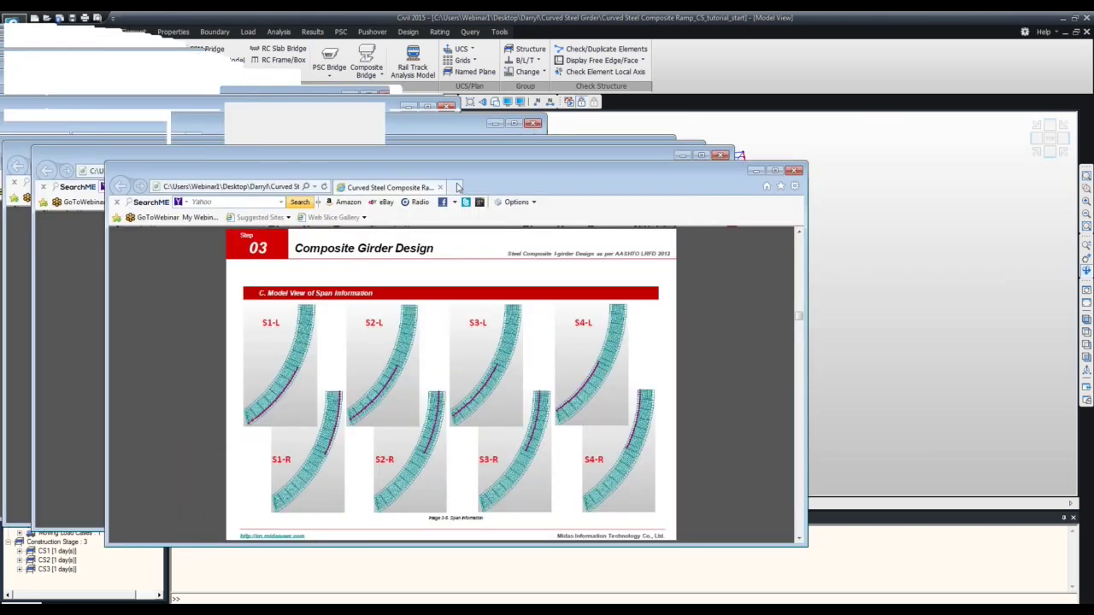
drag(460, 181, 527, 2)
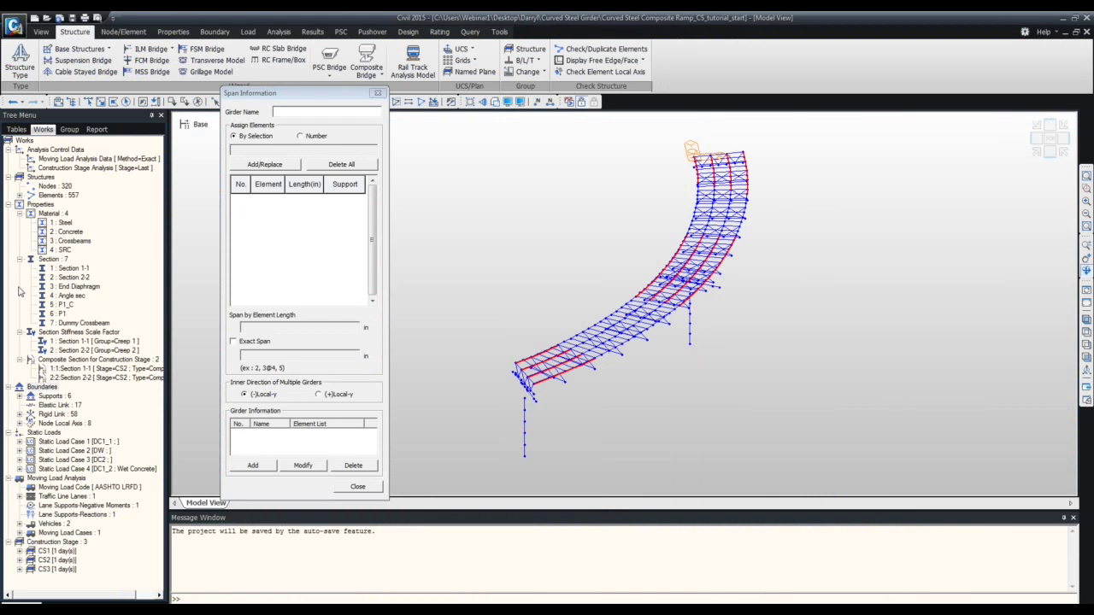
Name the girder S1-L, show the model in top view, and choose element assignment by Number
click(283, 114)
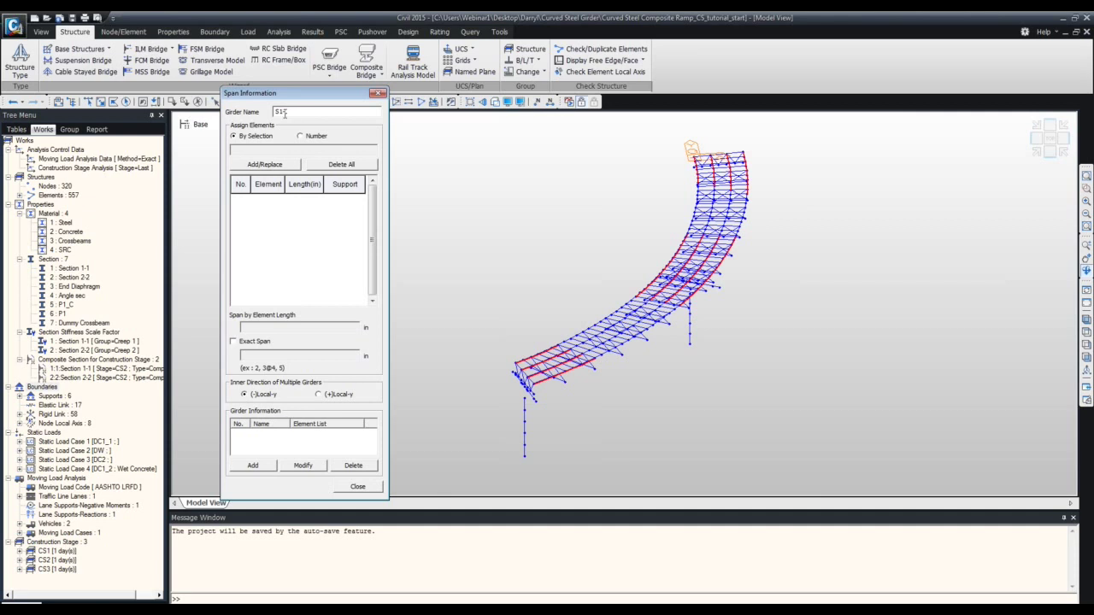
text(L)
click(300, 136)
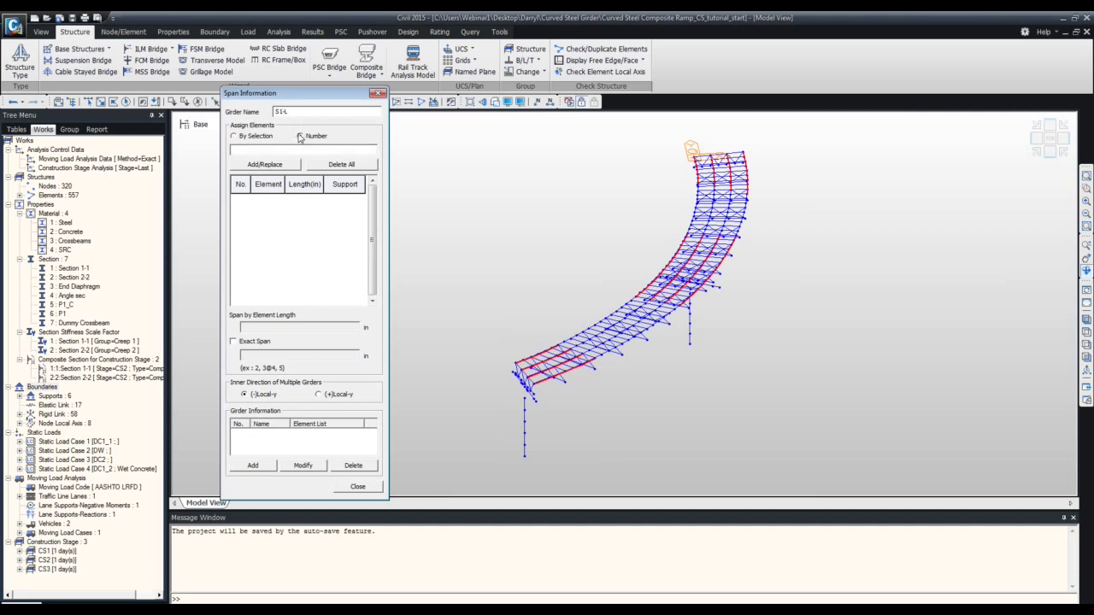
click(235, 137)
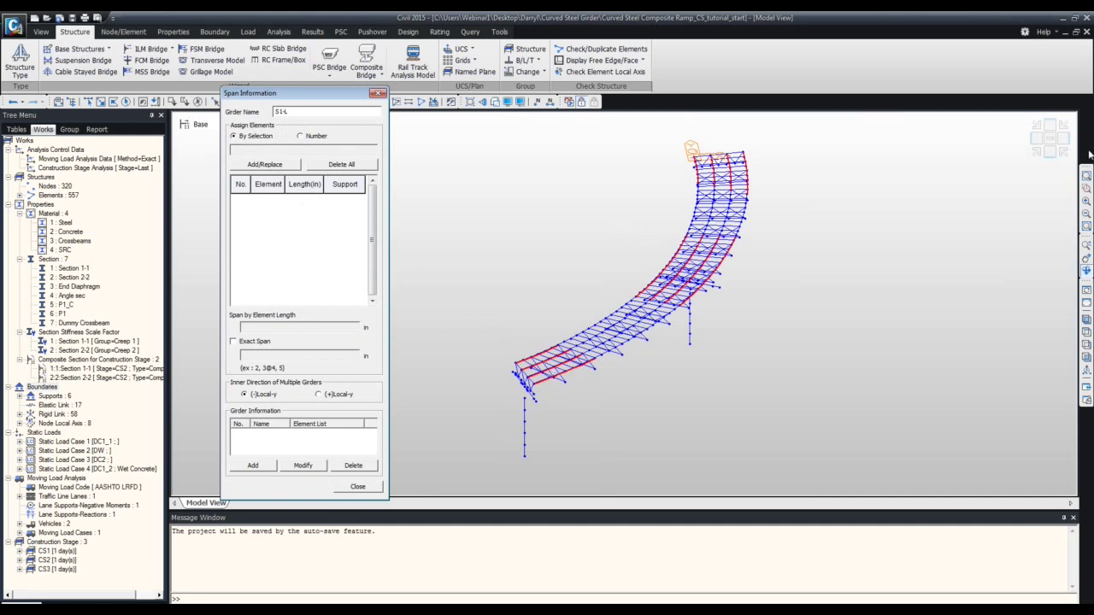
click(1050, 139)
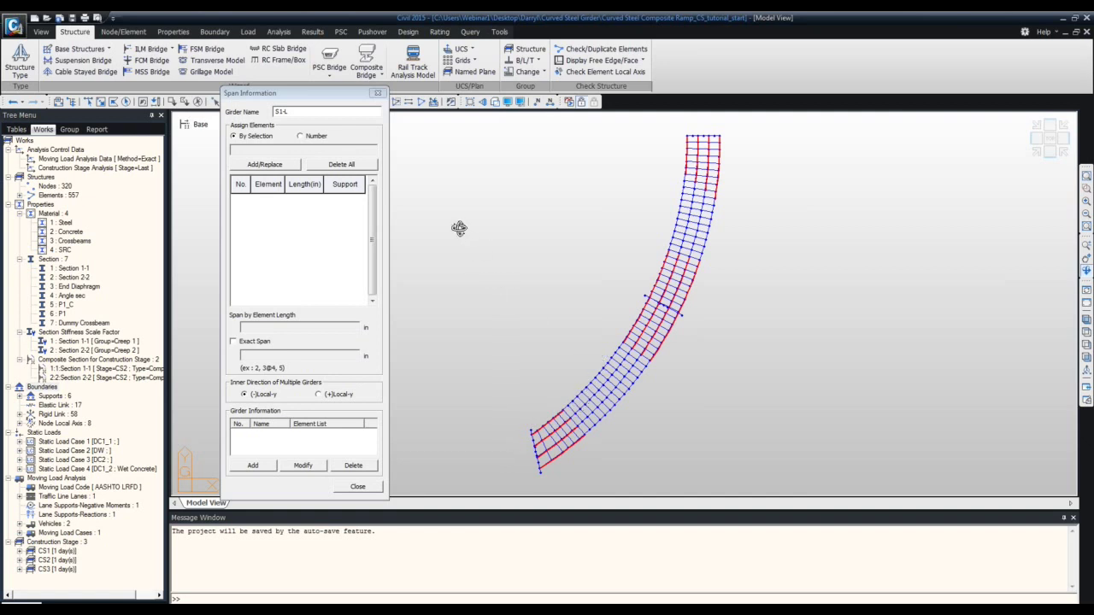
mouse_move(258, 98)
mouse_down()
mouse_move(175, 90)
mouse_move(225, 95)
mouse_move(203, 105)
mouse_move(241, 110)
mouse_up()
click(217, 129)
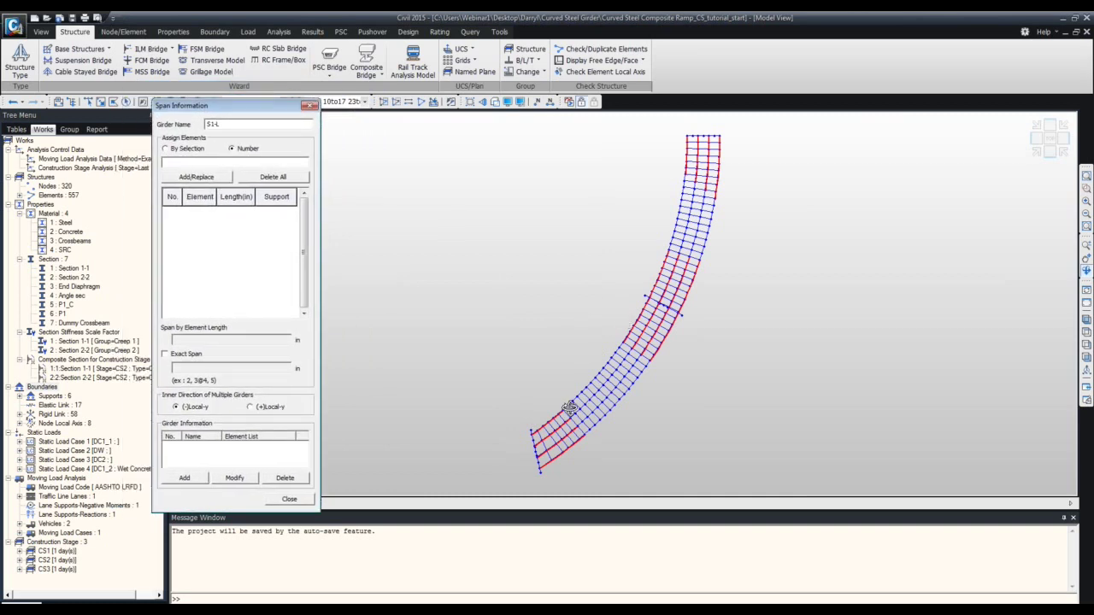
Display the element numbers, inspect them up close at the bridge's lower end, and return to the full top view
click(550, 101)
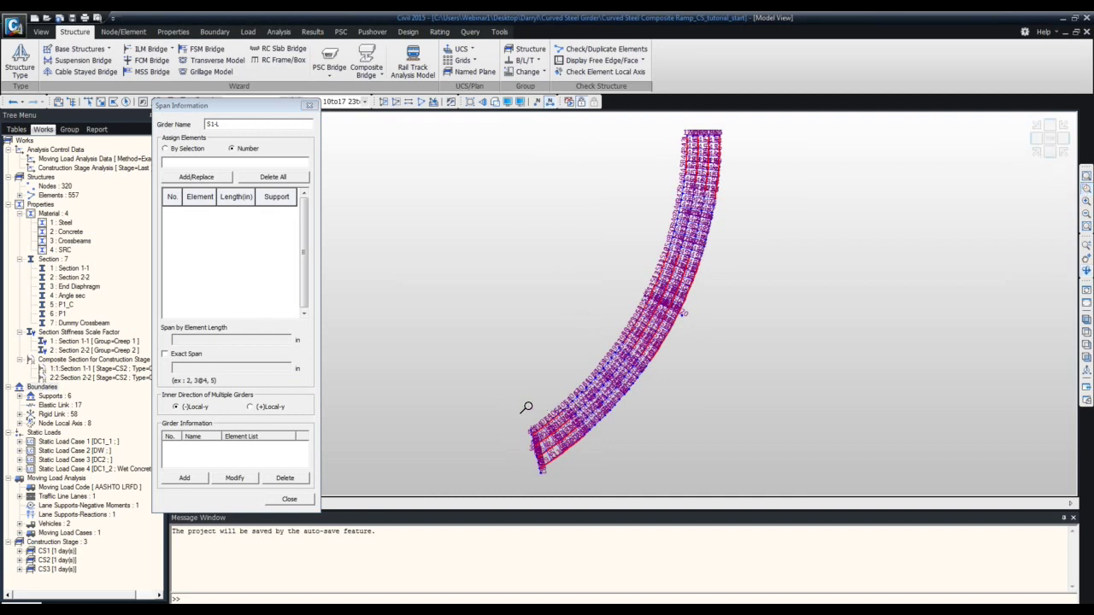
drag(528, 412, 588, 441)
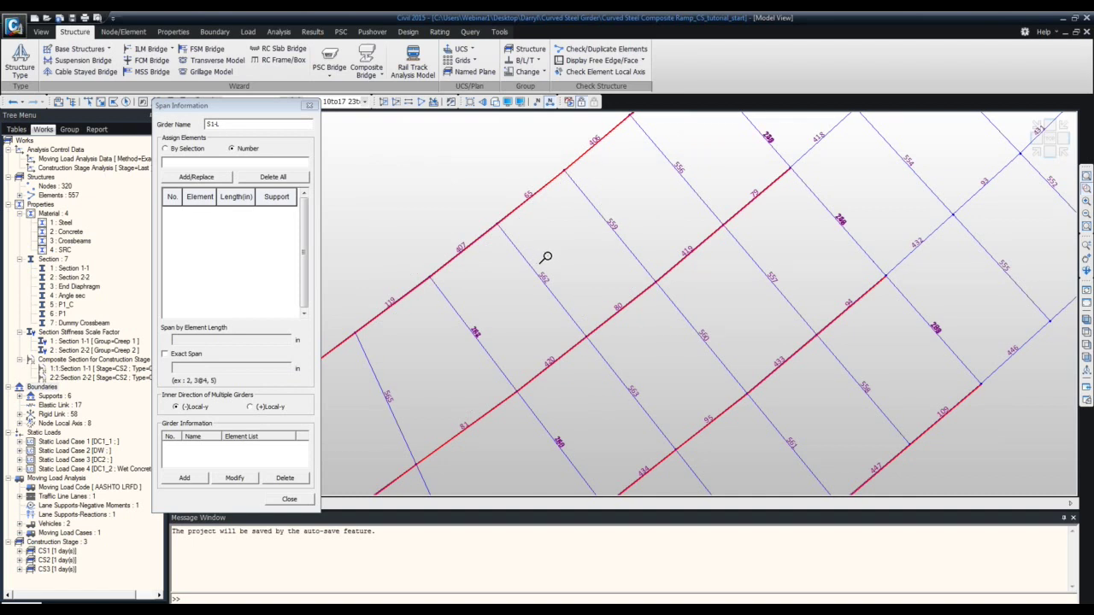
click(258, 162)
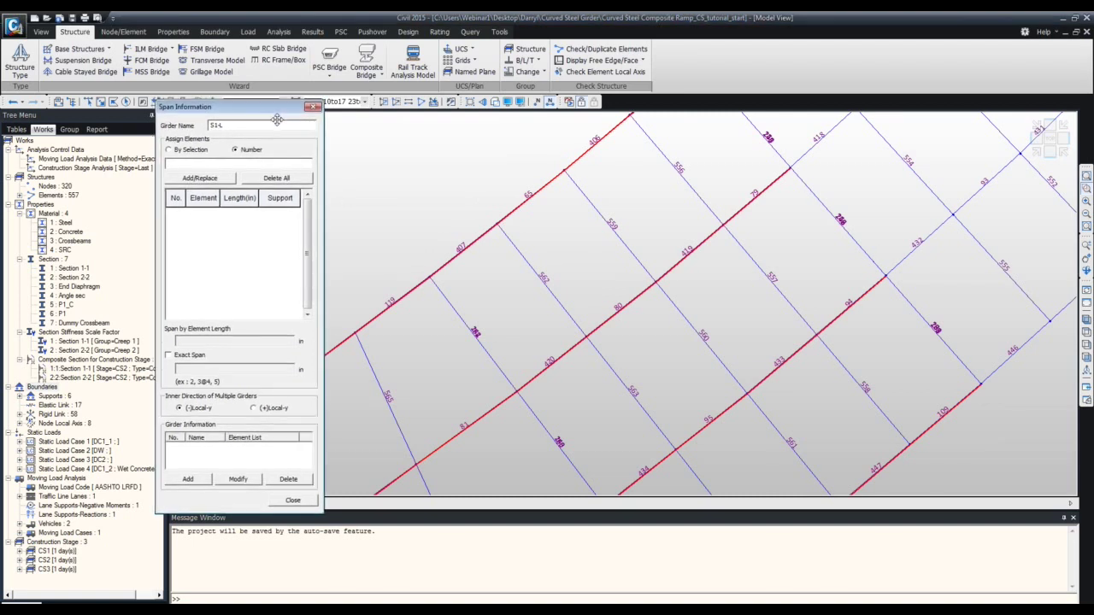
drag(270, 108, 265, 122)
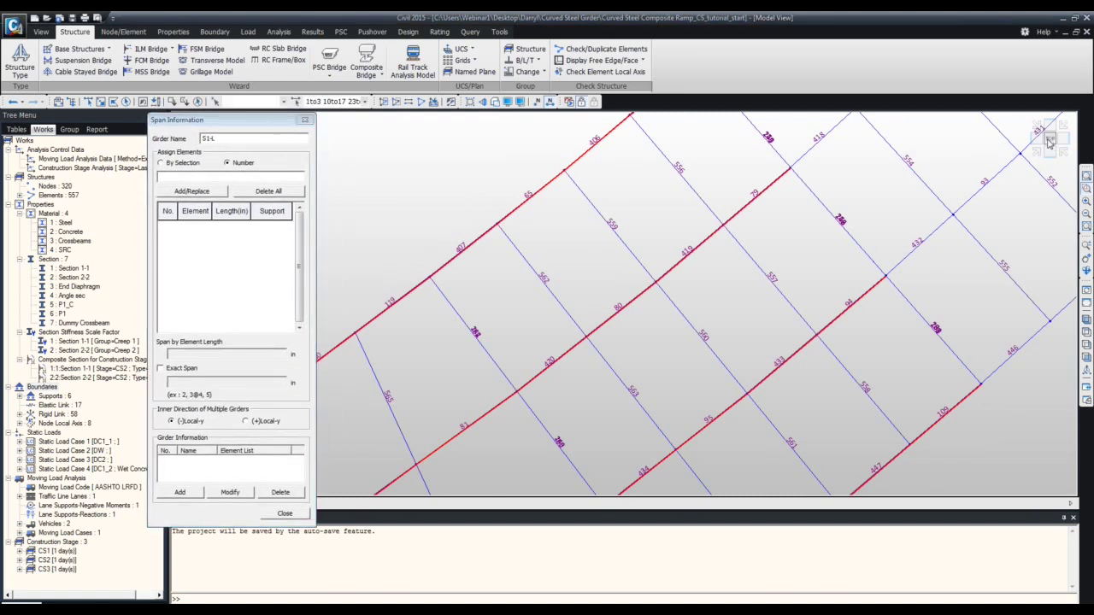
click(1049, 142)
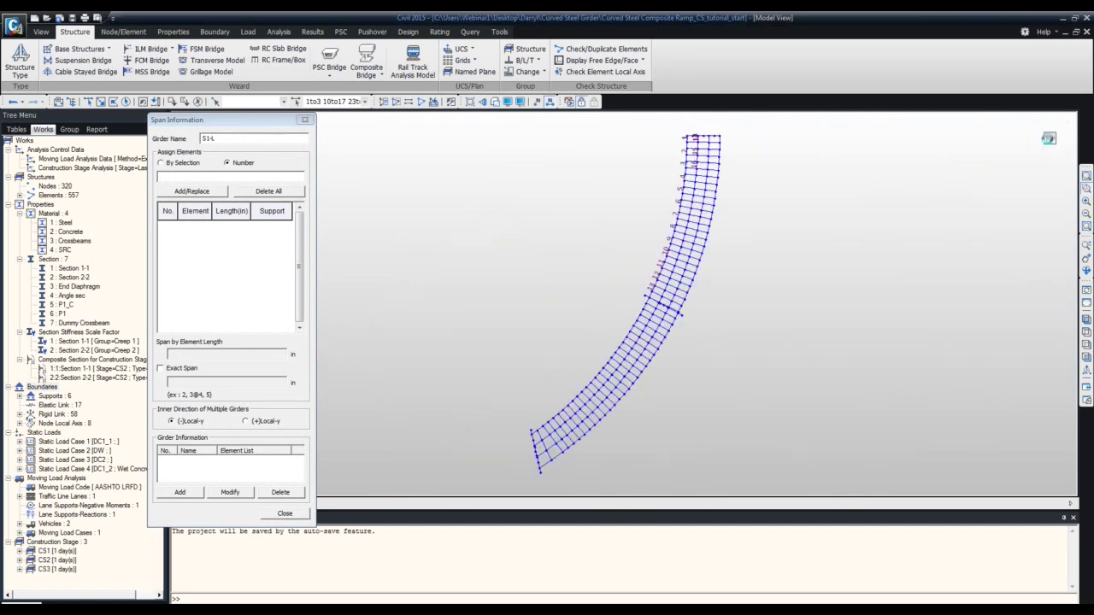
Enter element range 98to111 for girder S1-L and query element 98 to locate it in the model
click(247, 177)
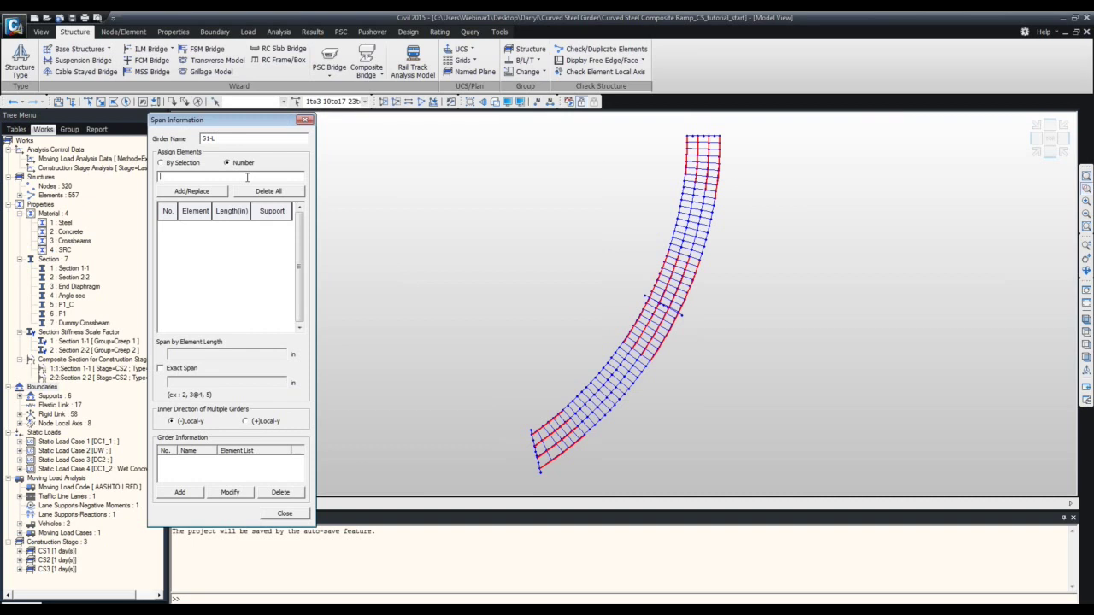
text(98to111)
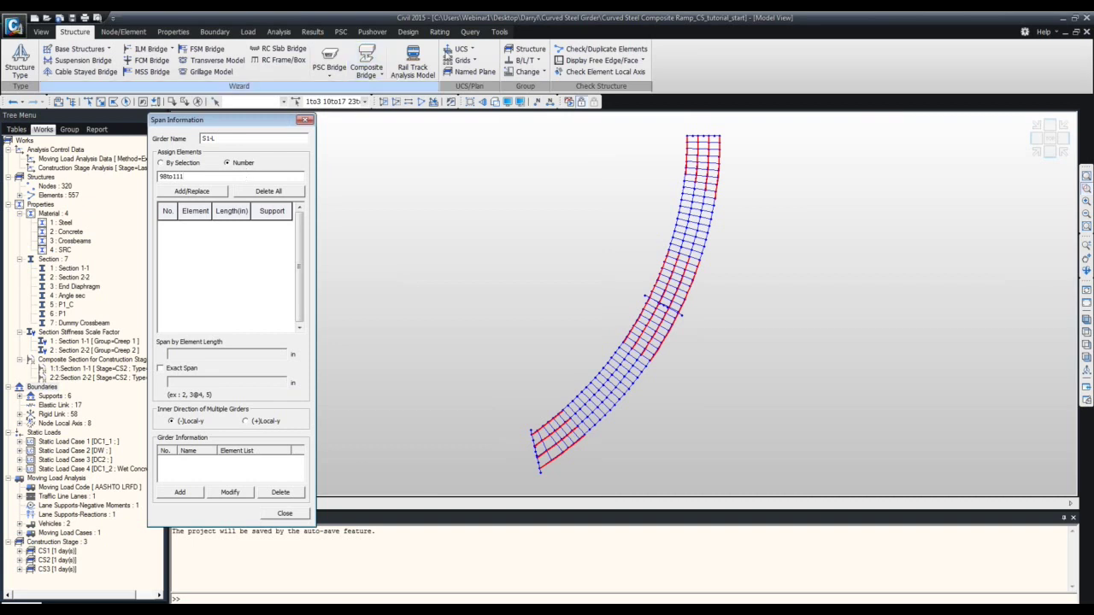
click(469, 32)
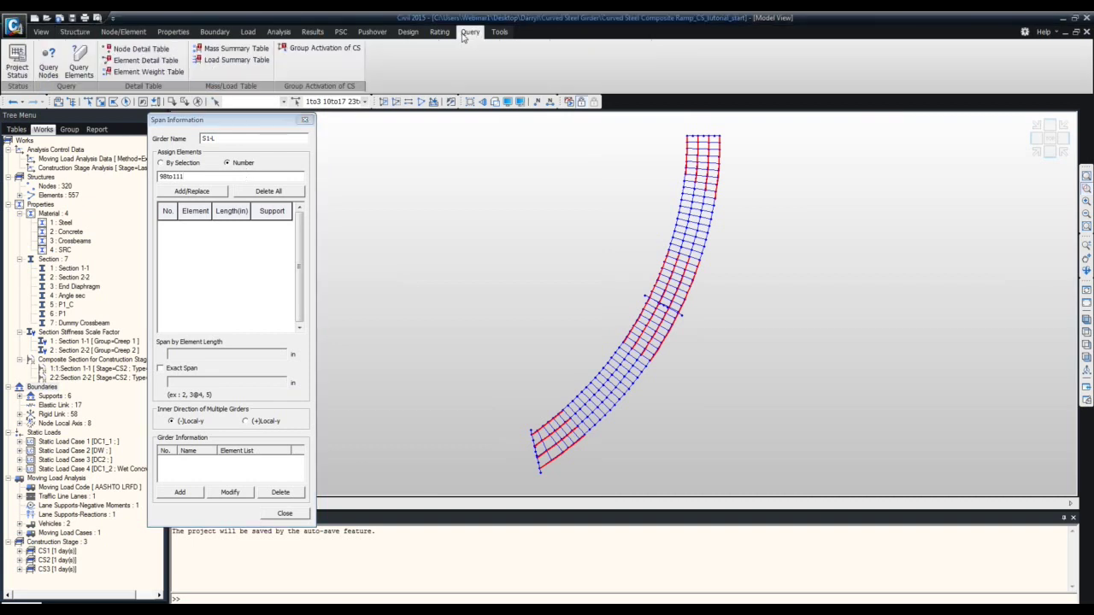
click(78, 65)
drag(206, 121, 366, 141)
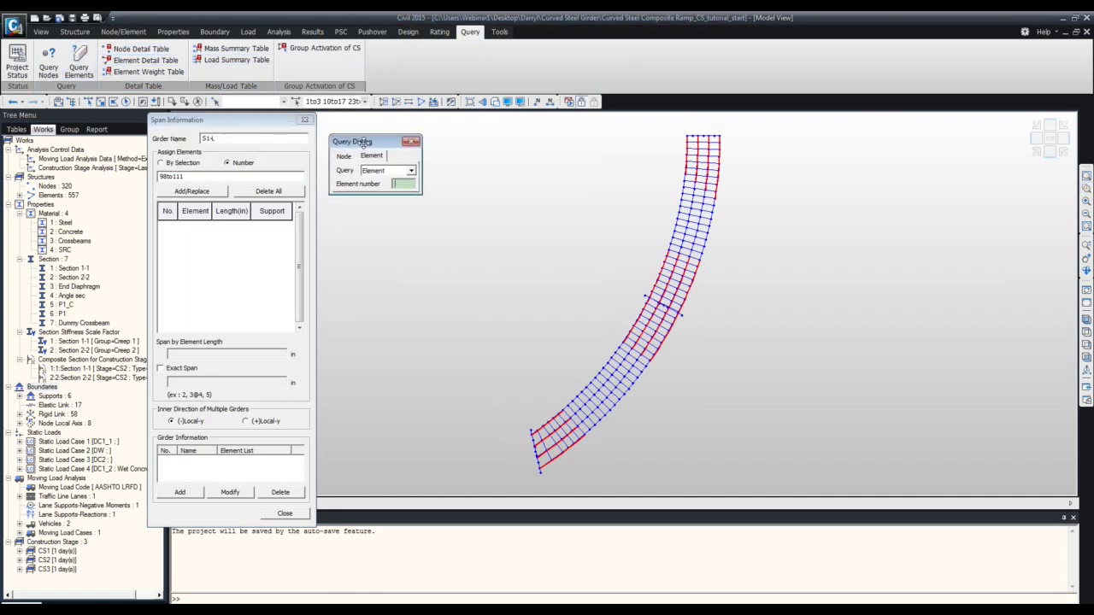
click(402, 182)
text(98)
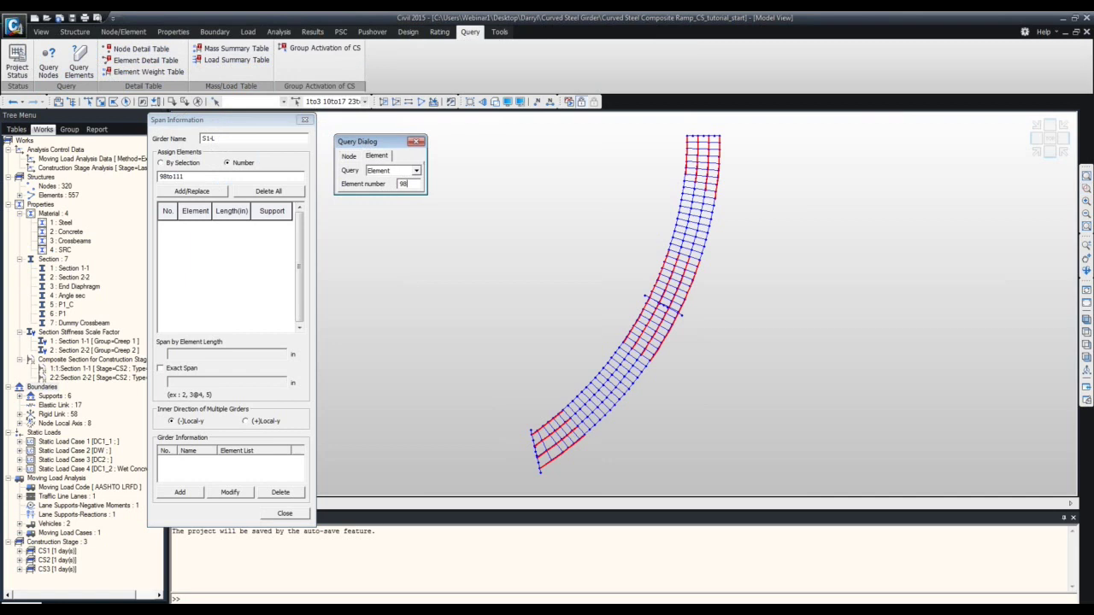
key(Return)
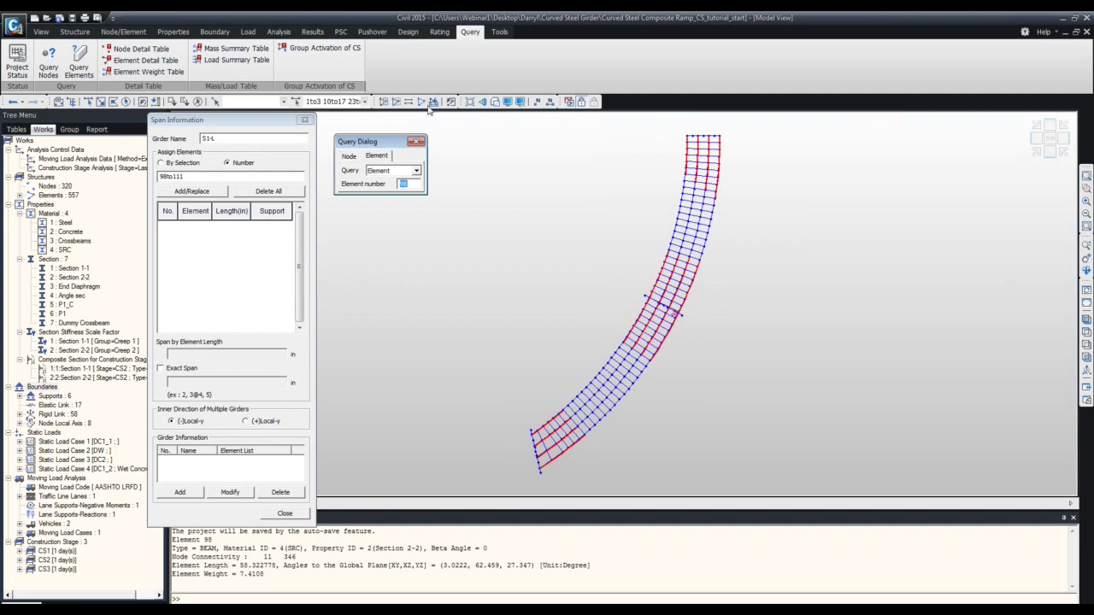
Clear the model selection and query element 111 to locate it on the girder
click(199, 102)
click(199, 102)
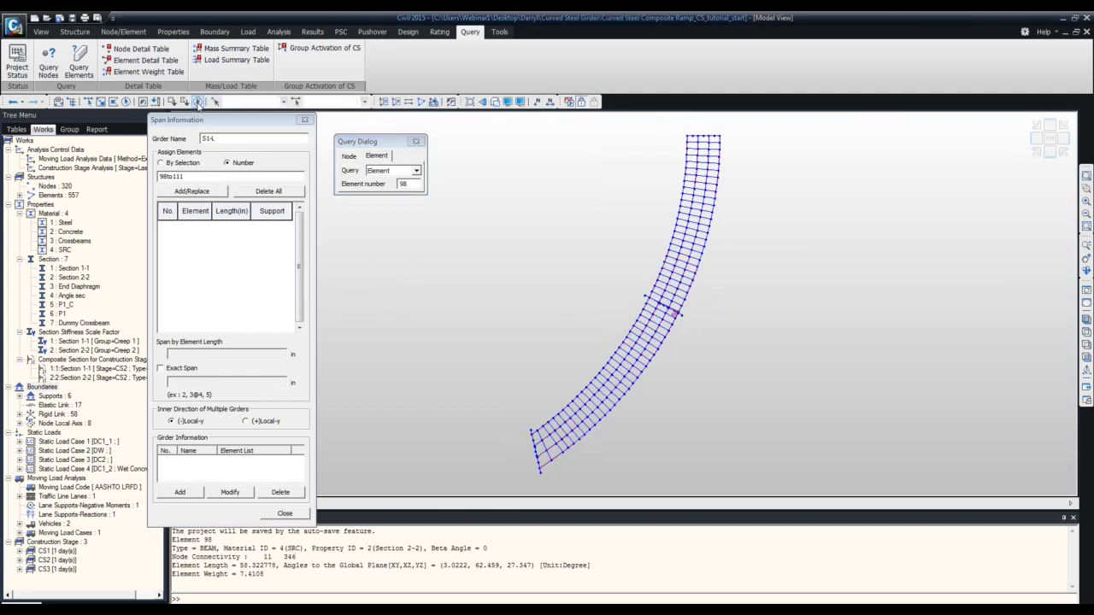
click(415, 183)
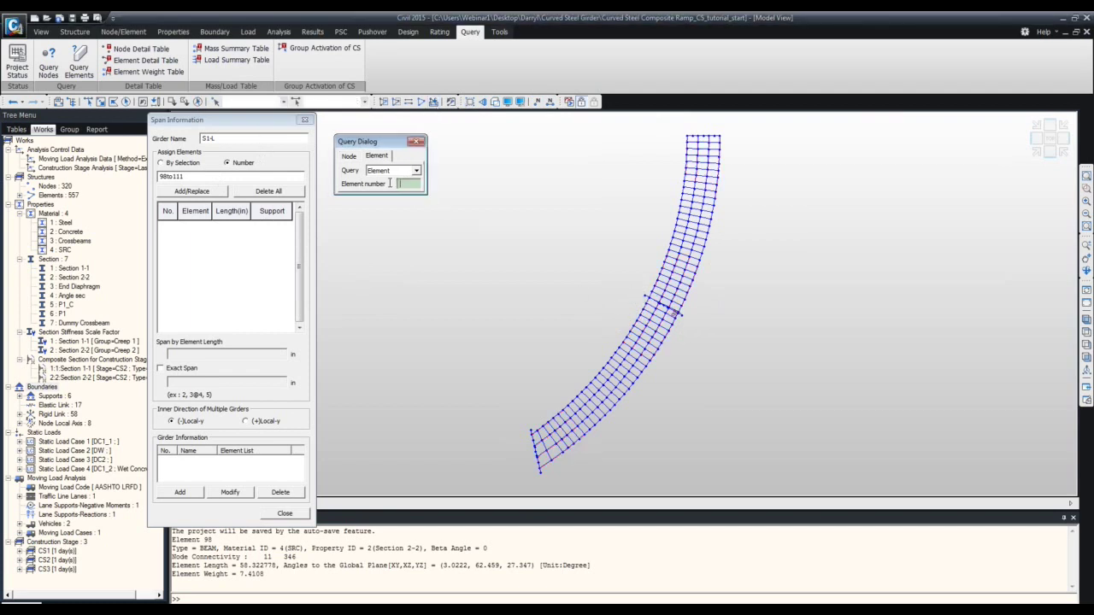
text(111)
key(Return)
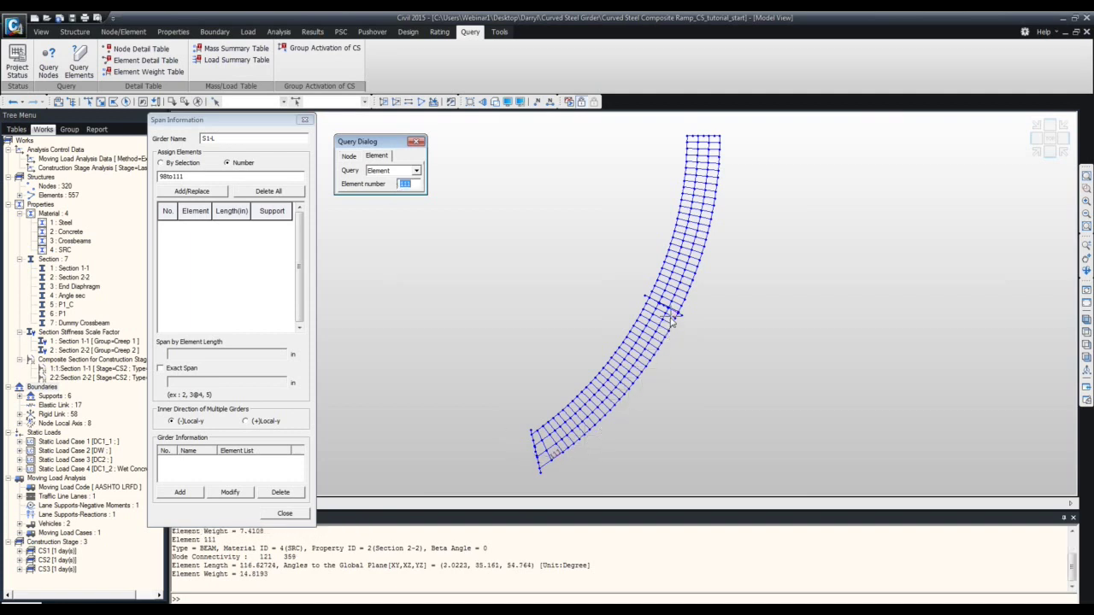
Extend the girder's element range with 436to449 and assign all the listed elements to the span table
click(226, 177)
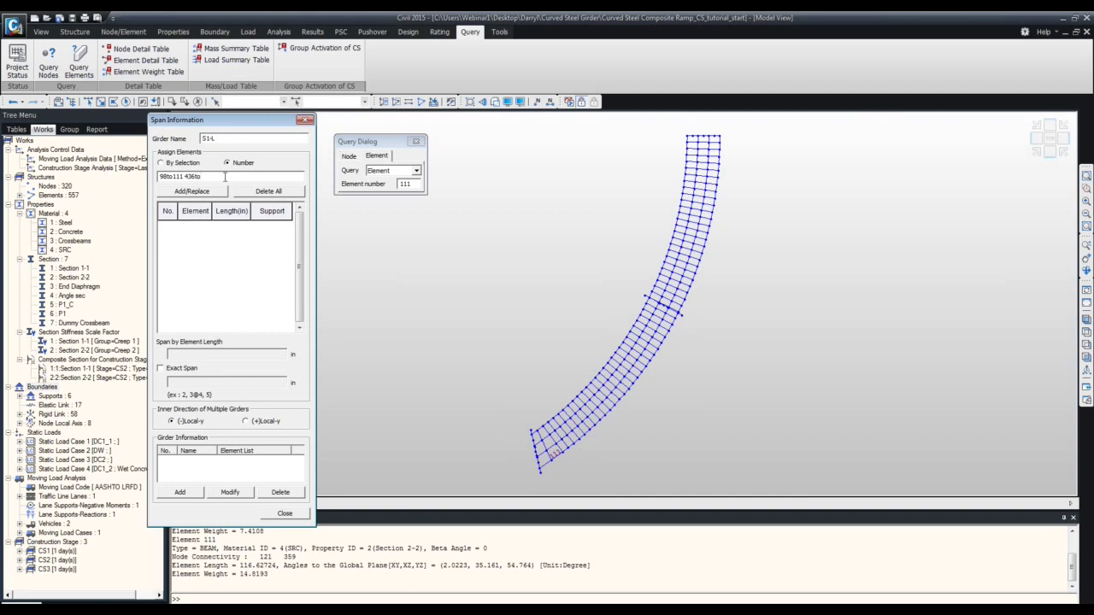
text(449)
click(195, 192)
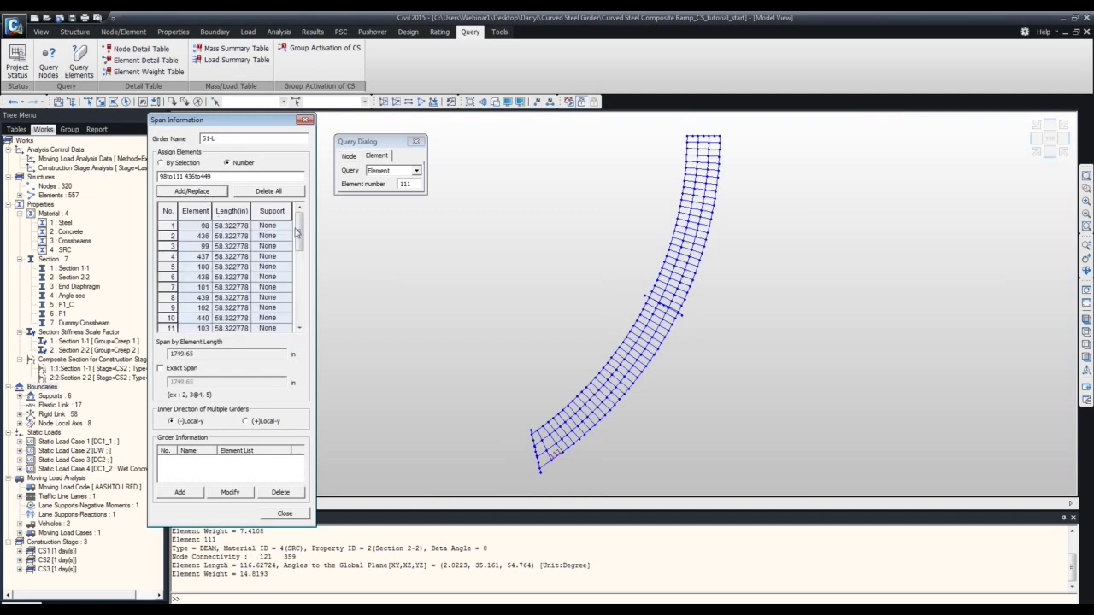
Set the support of element 98 to I and of element 449 to J, then add girder S1-L and close Span Information
click(275, 227)
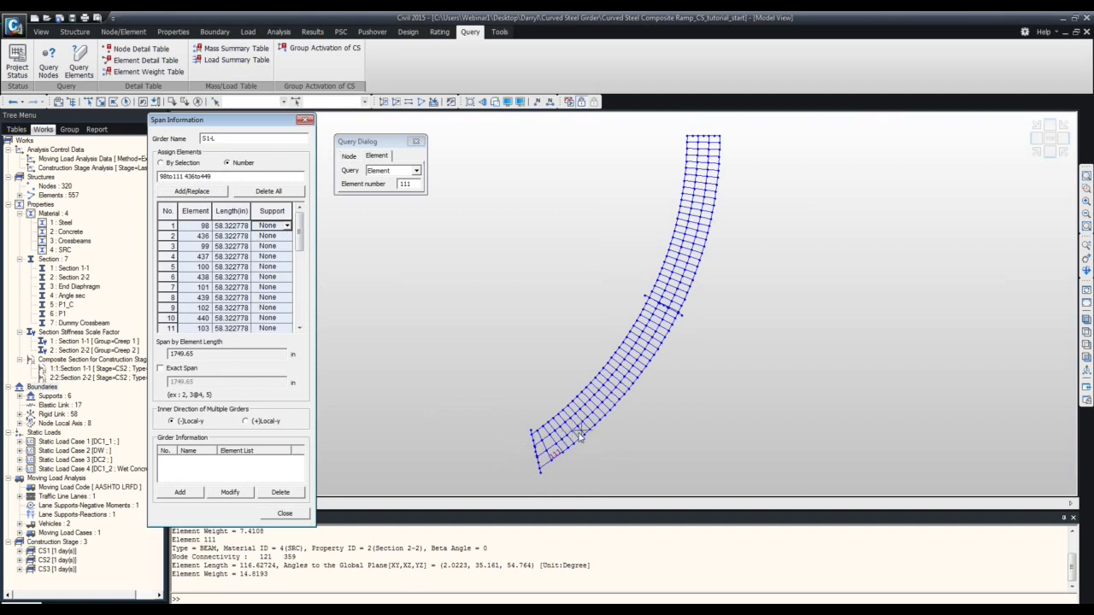
click(287, 226)
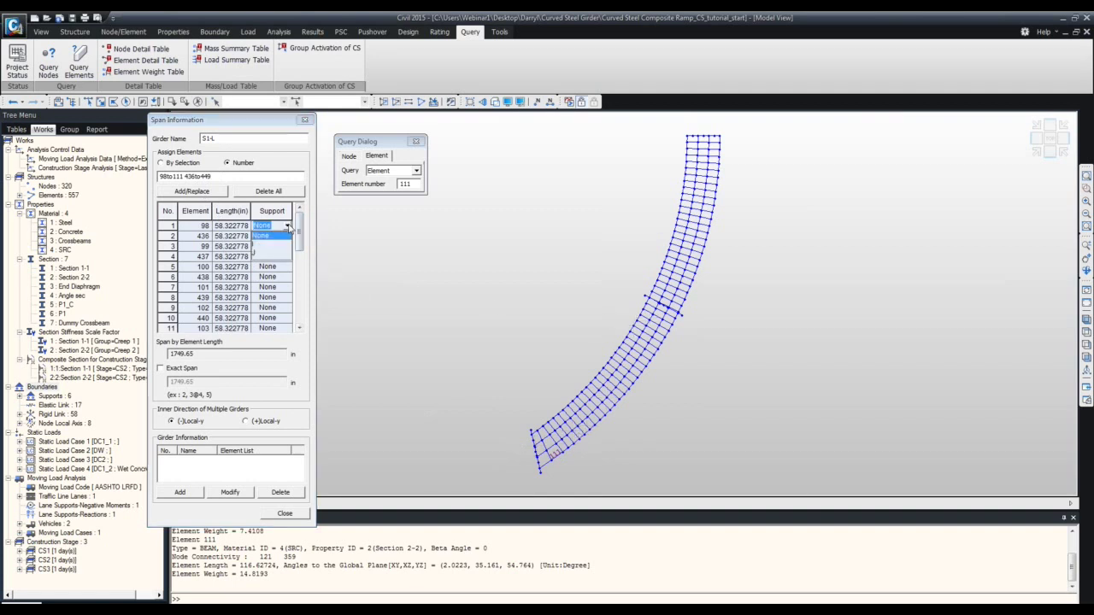
click(289, 245)
drag(298, 222, 298, 301)
click(288, 318)
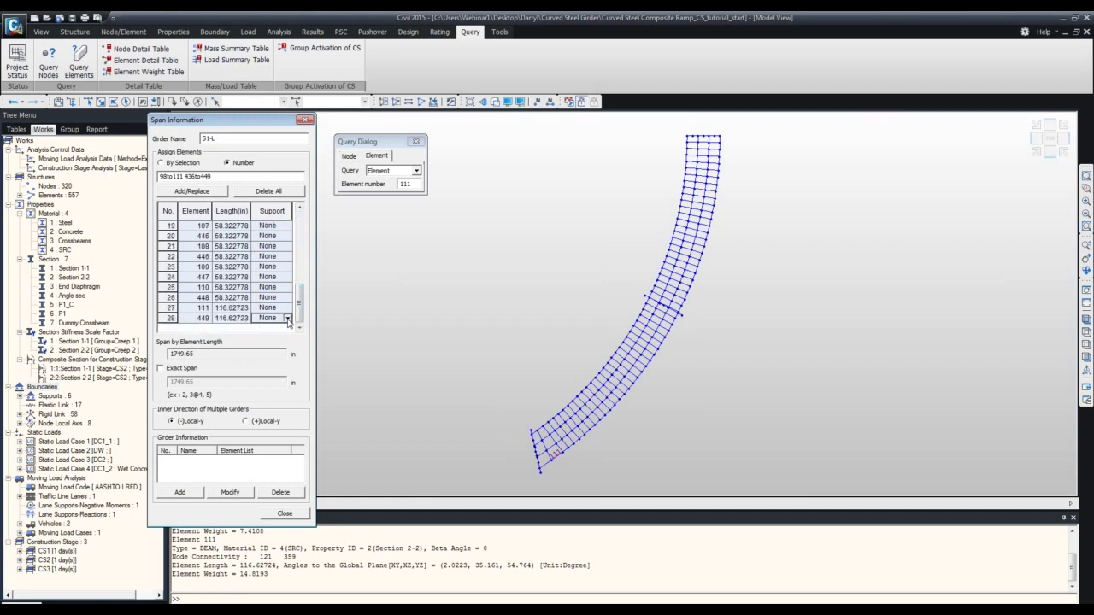
click(271, 347)
click(183, 491)
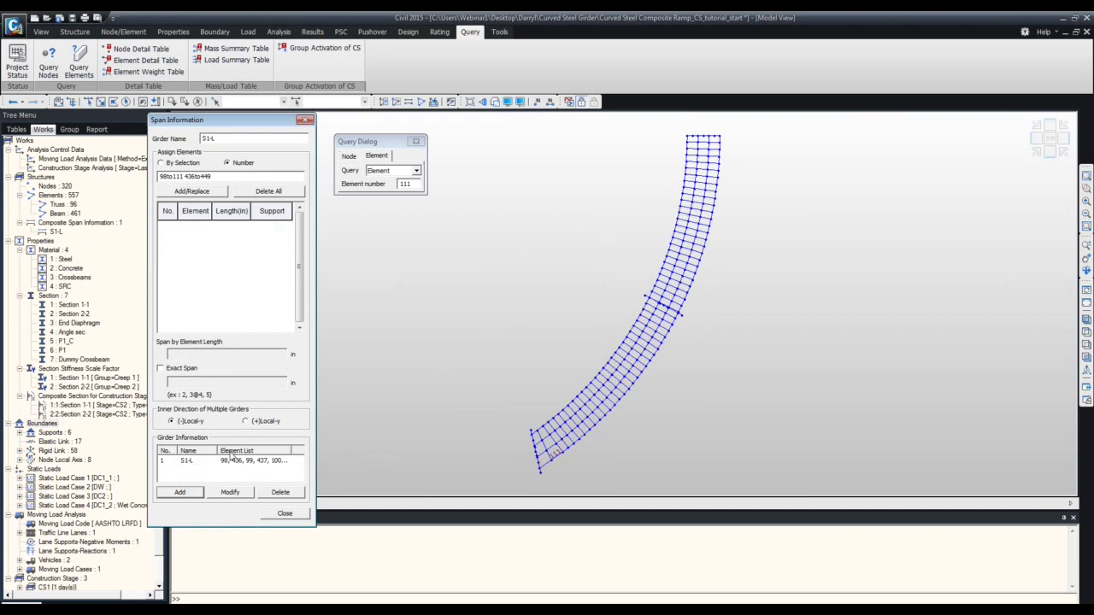
click(284, 516)
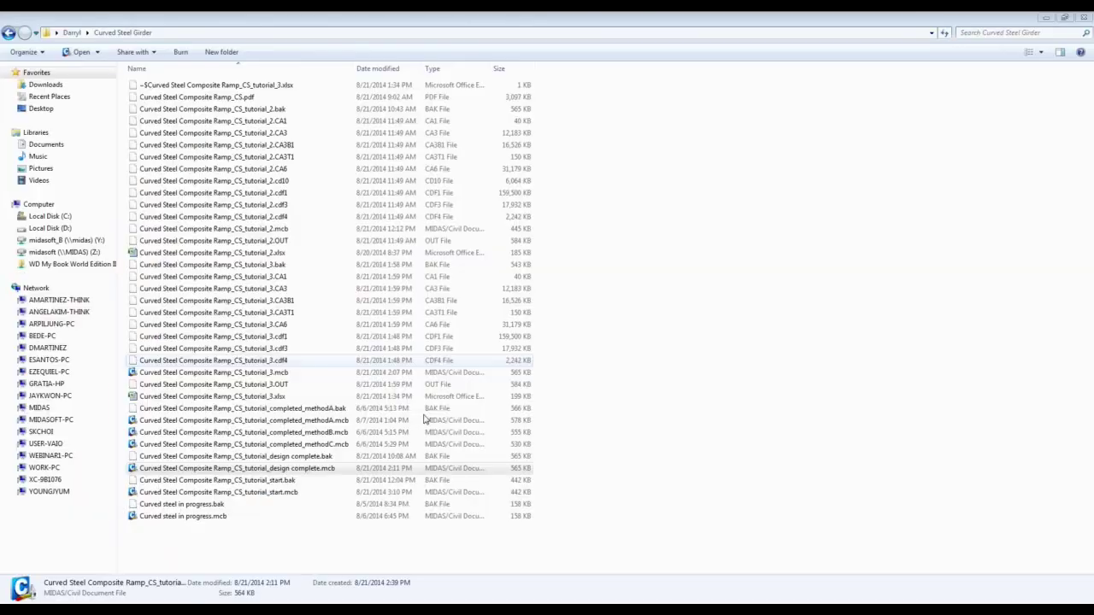
Switch to midas Civil with the tutorial_2 model and examine the girder list in Span Information through S4-R, then close it
click(194, 576)
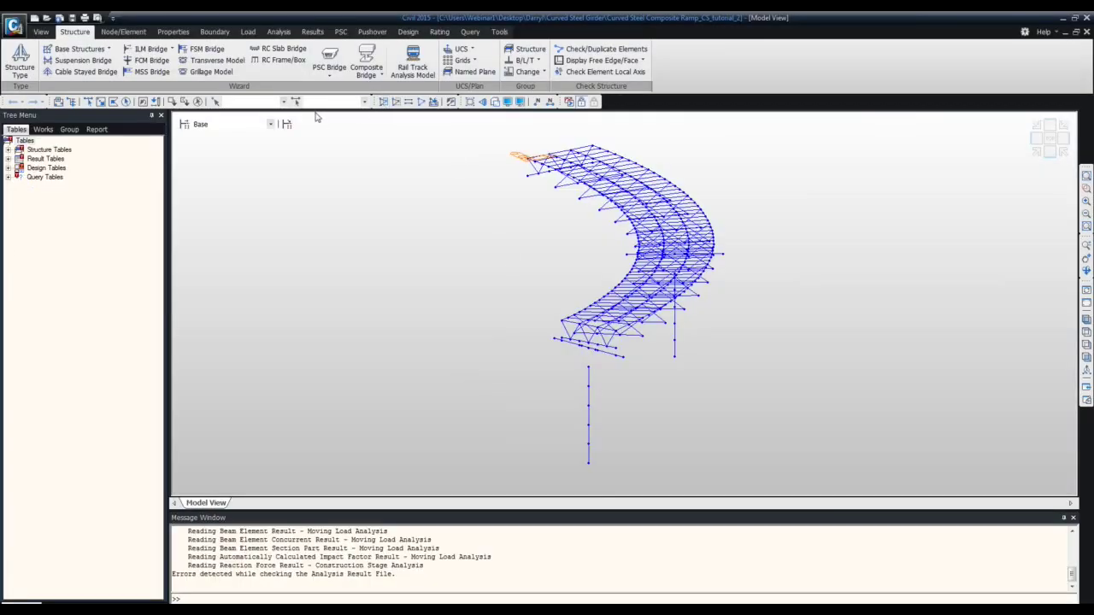
click(366, 70)
click(382, 90)
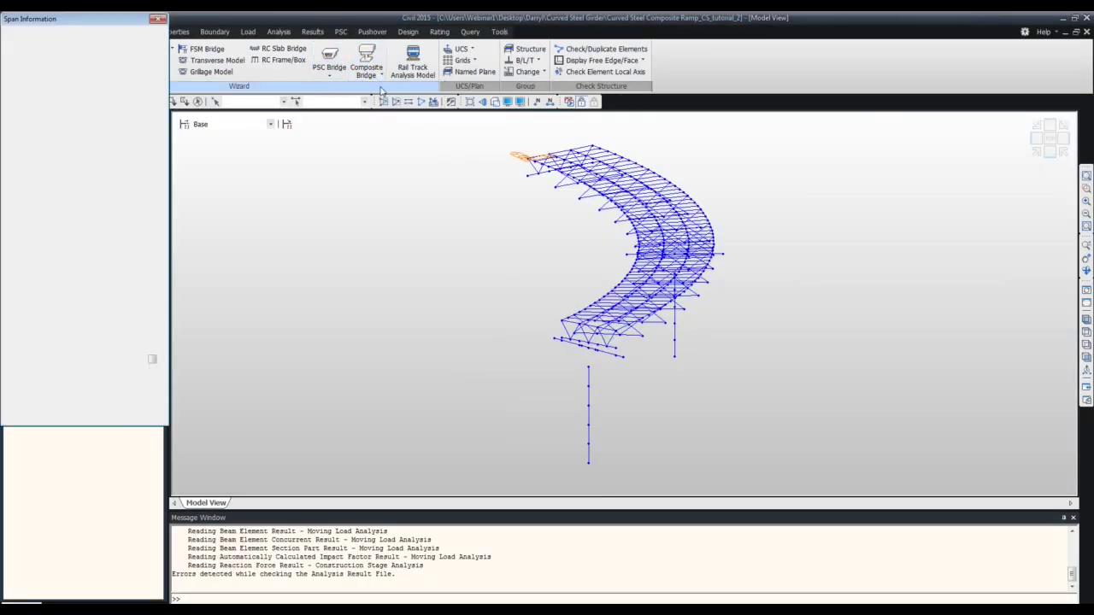
drag(120, 18, 360, 85)
click(395, 438)
click(395, 438)
click(395, 439)
click(395, 438)
click(395, 439)
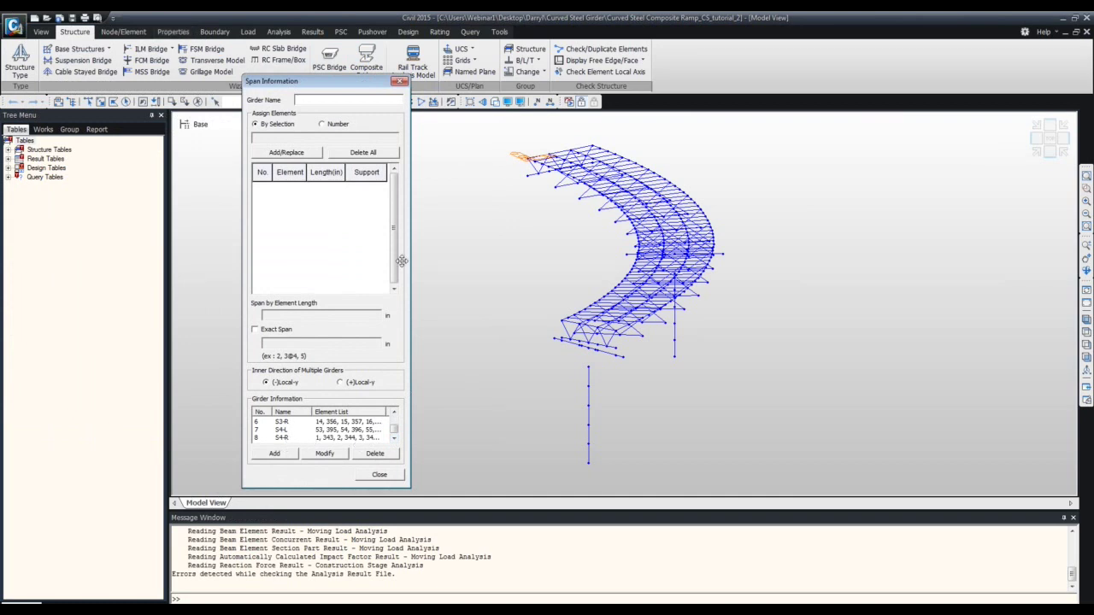
click(378, 475)
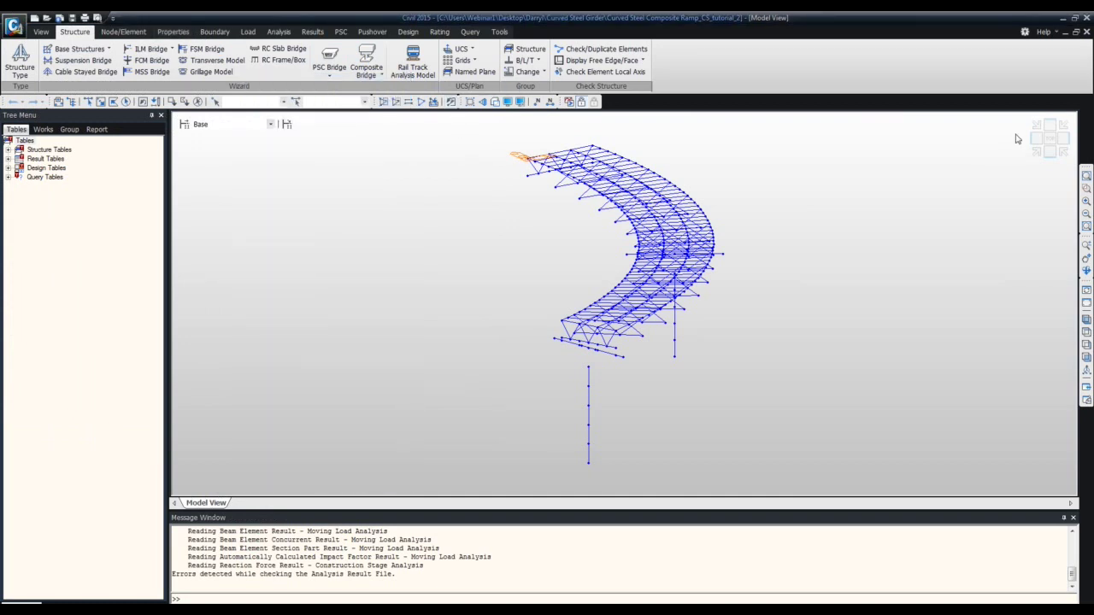
Open construction stage CS3 for modification in the construction stage definition
drag(1034, 161, 1052, 157)
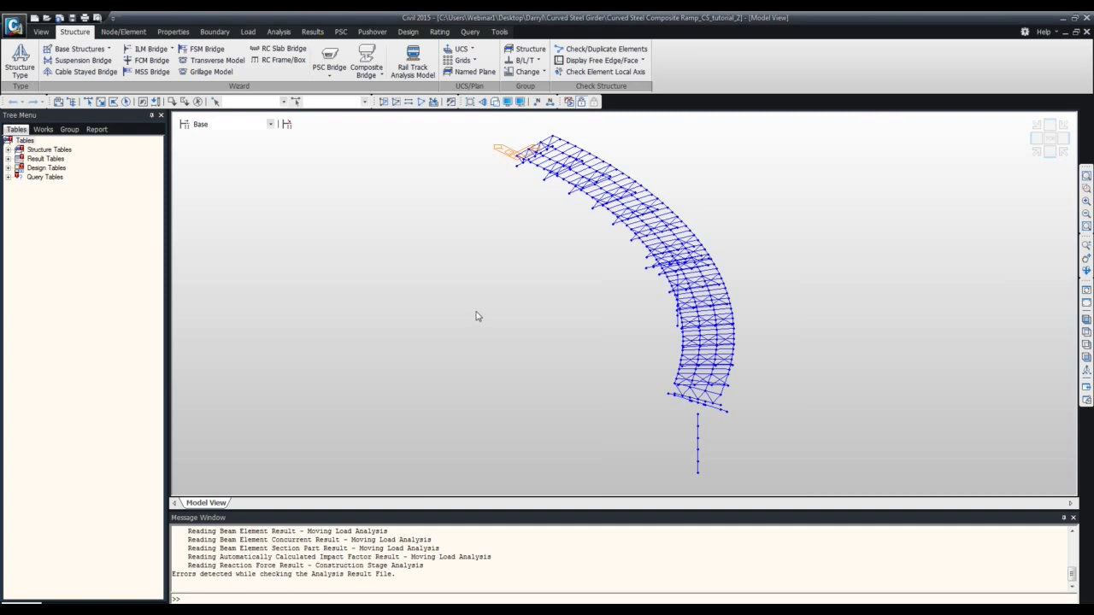
click(250, 31)
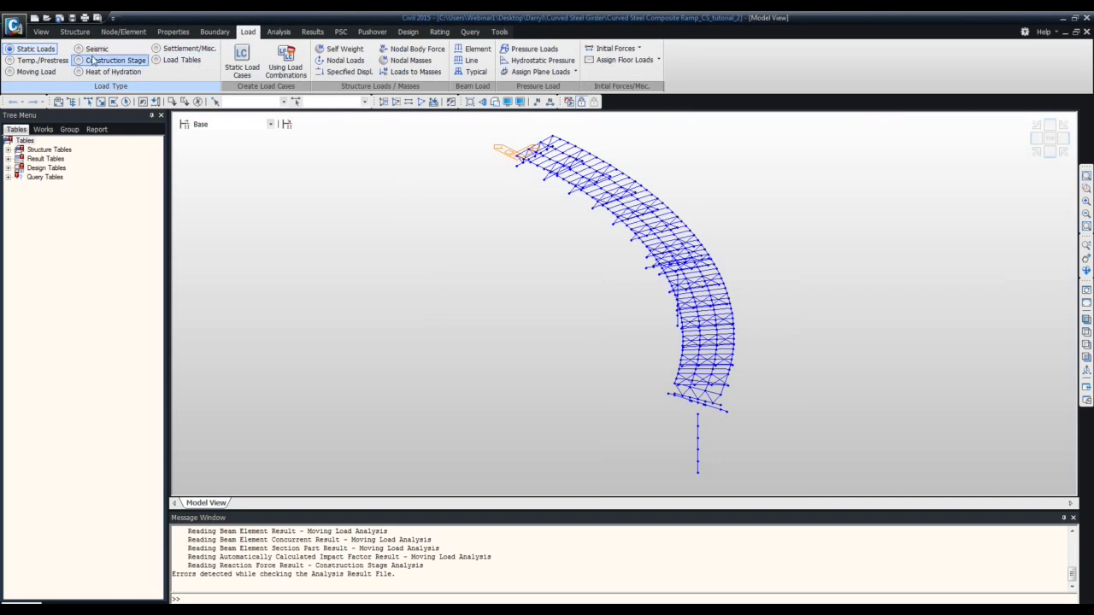
click(41, 61)
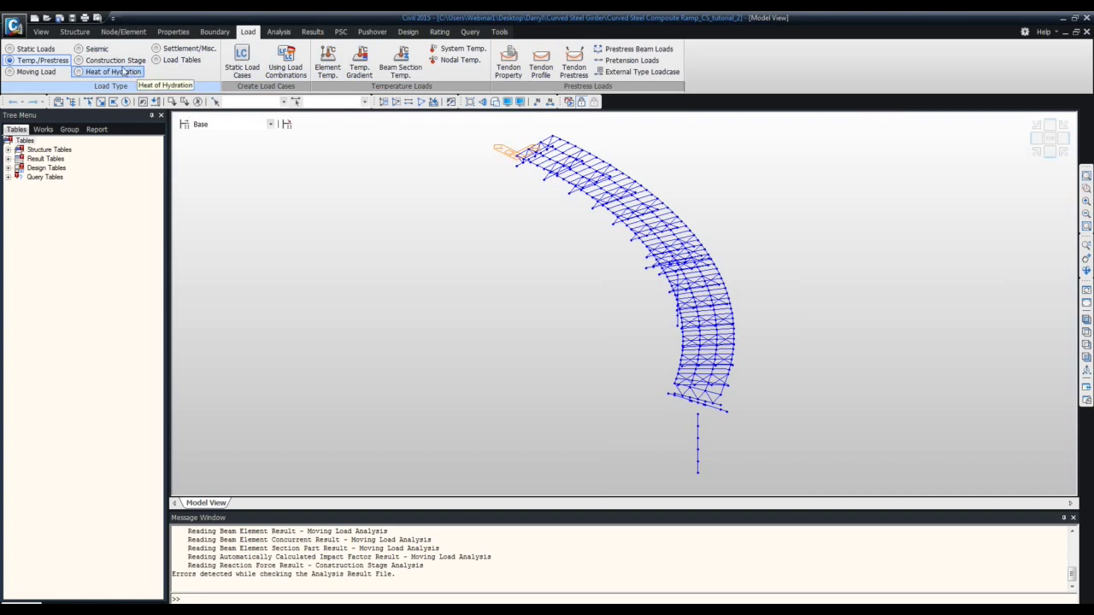
click(92, 61)
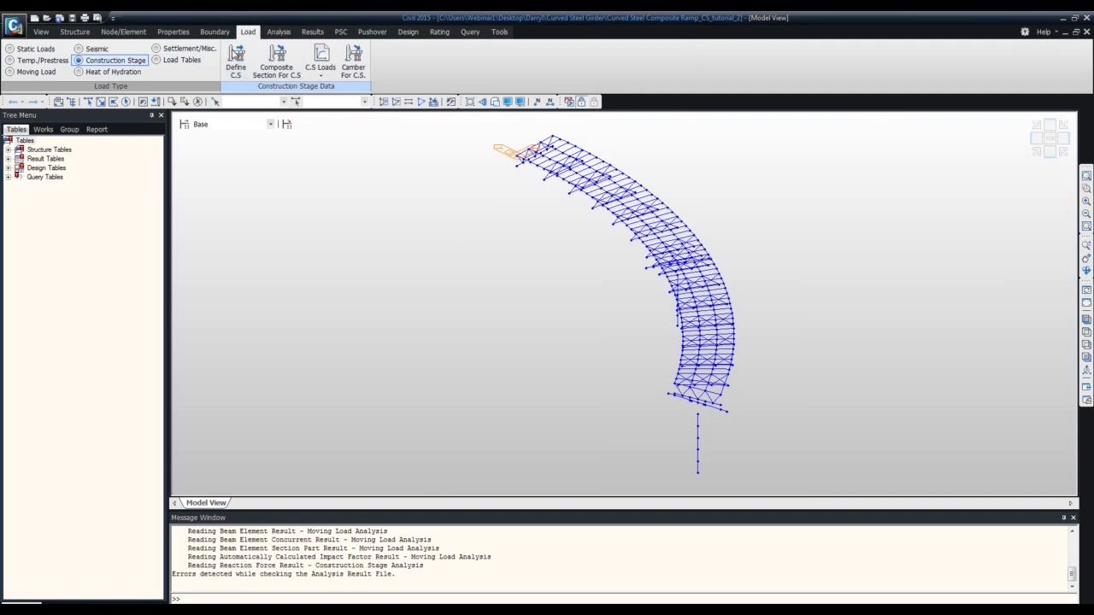
click(235, 60)
drag(578, 258, 353, 206)
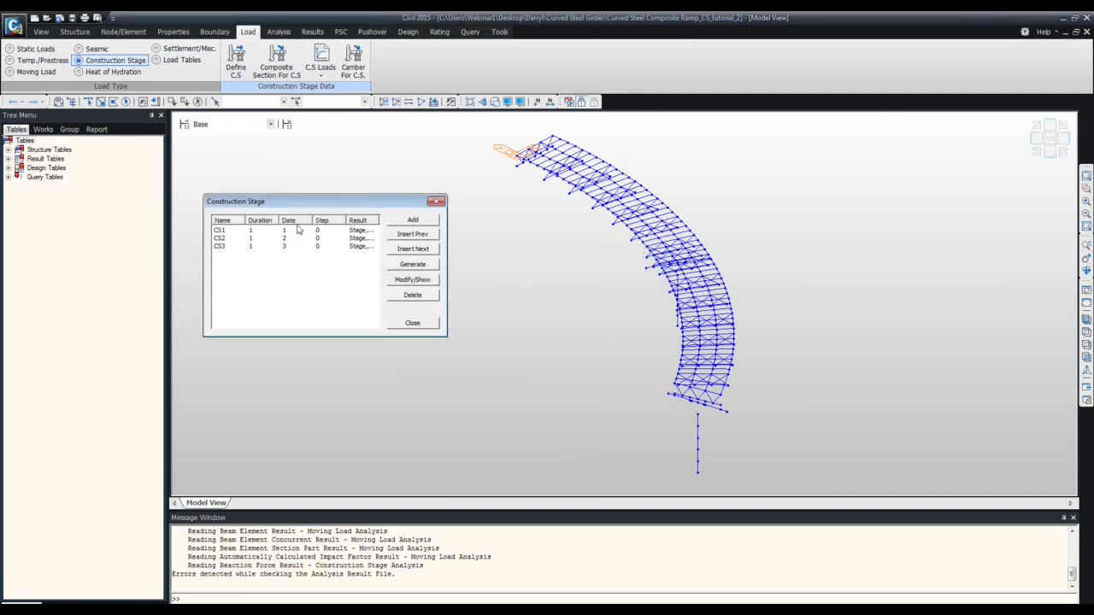
click(348, 247)
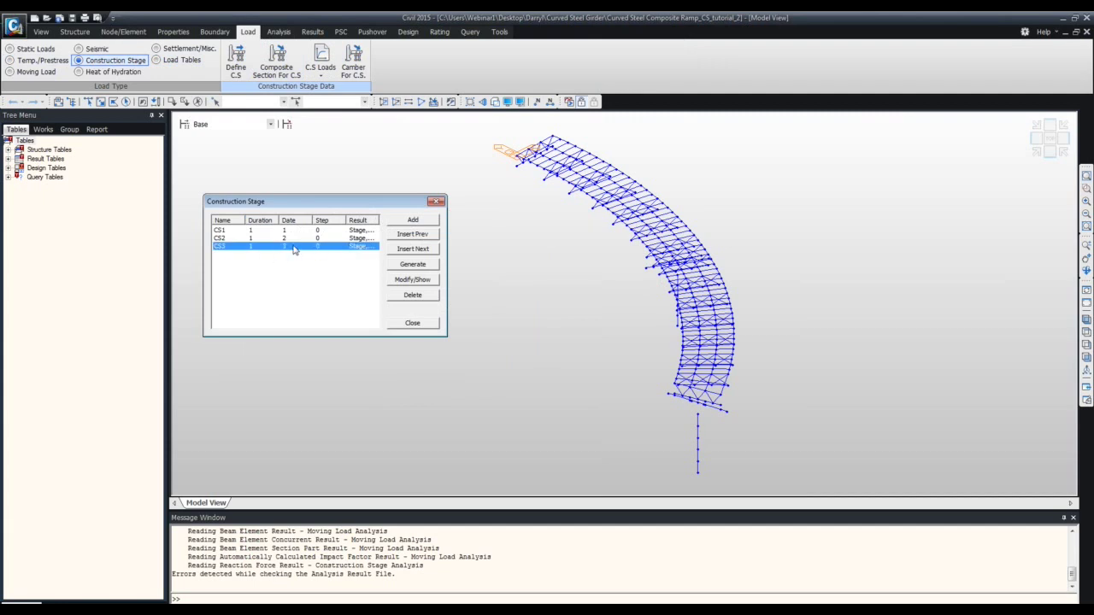
click(417, 280)
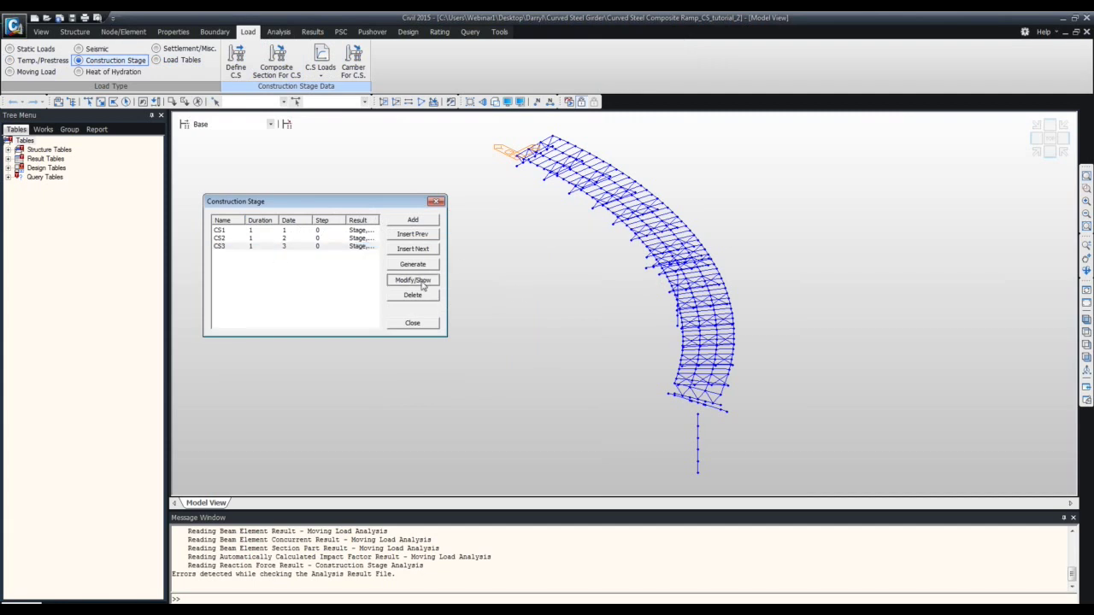
drag(349, 106, 374, 132)
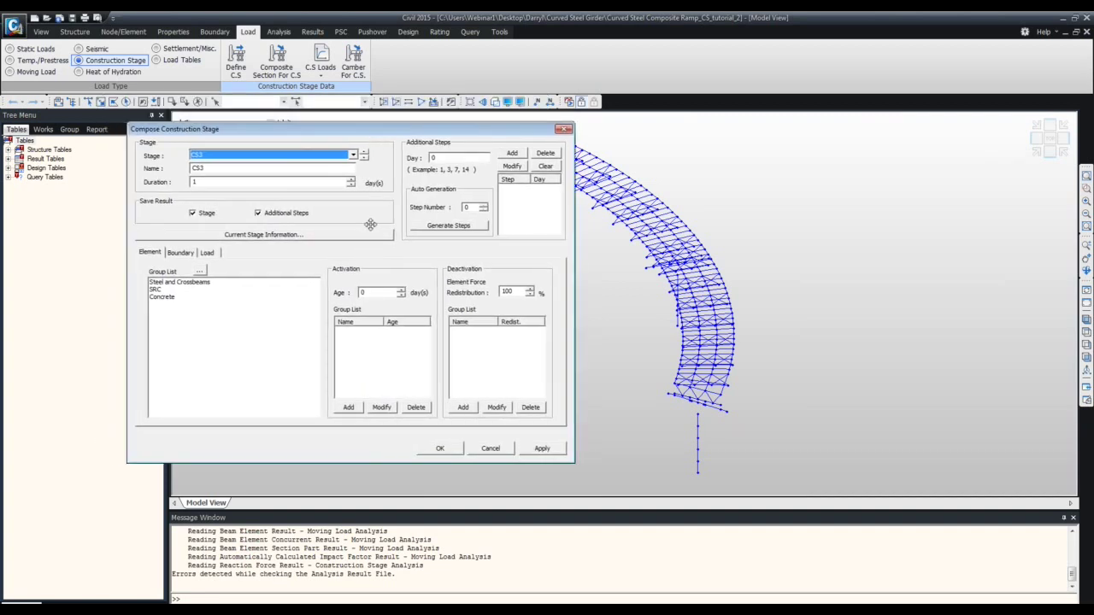
Activate boundary groups Creep 1 and Creep 2 at the deformed position in stage CS3, then confirm and close the stage definition
click(179, 253)
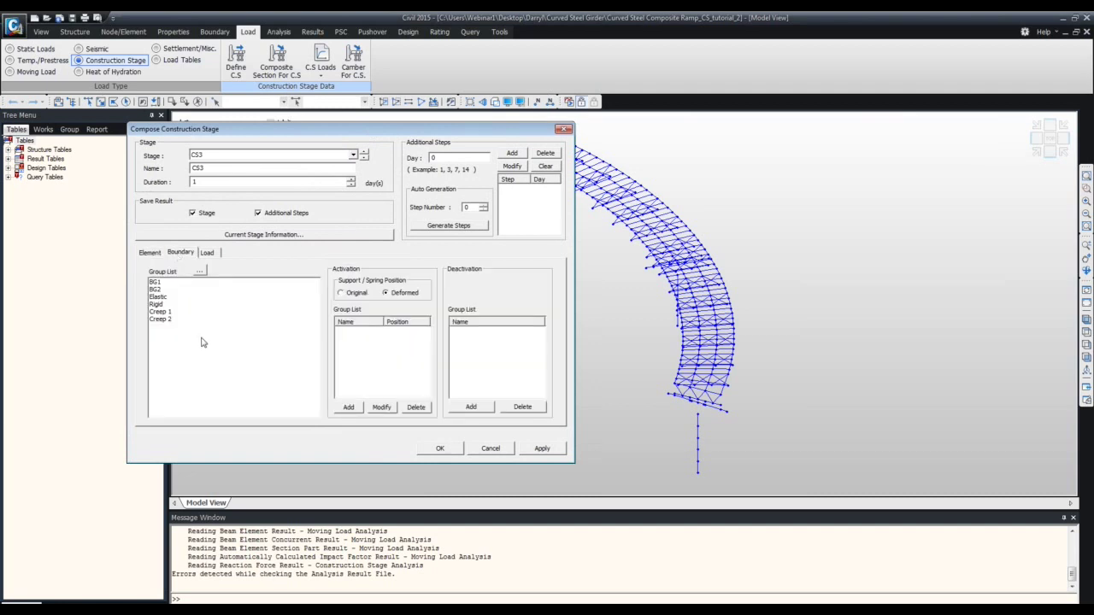
click(170, 313)
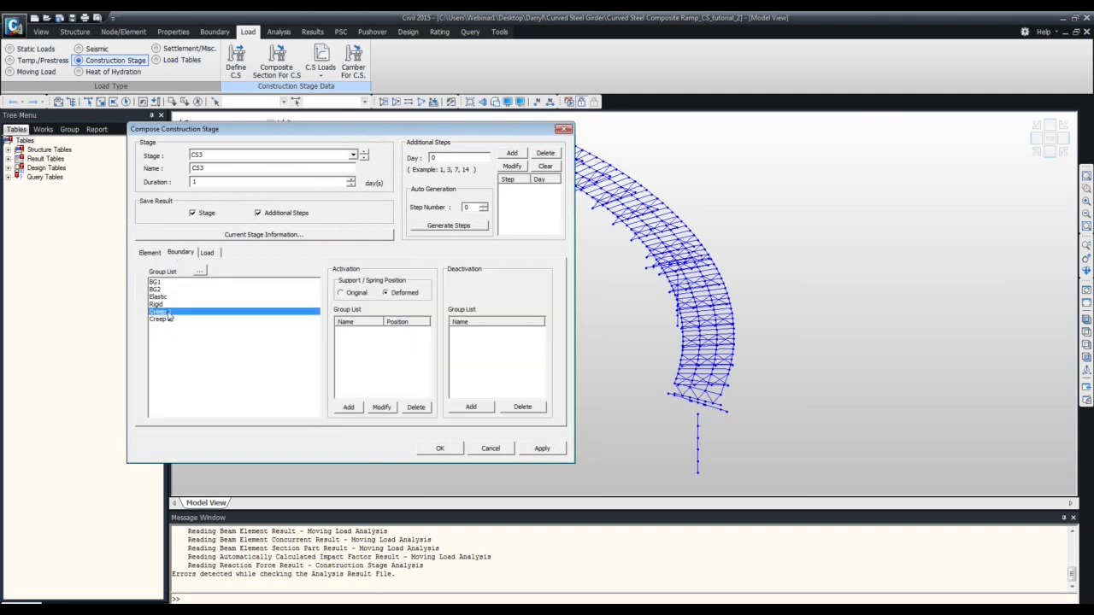
shift+click(170, 319)
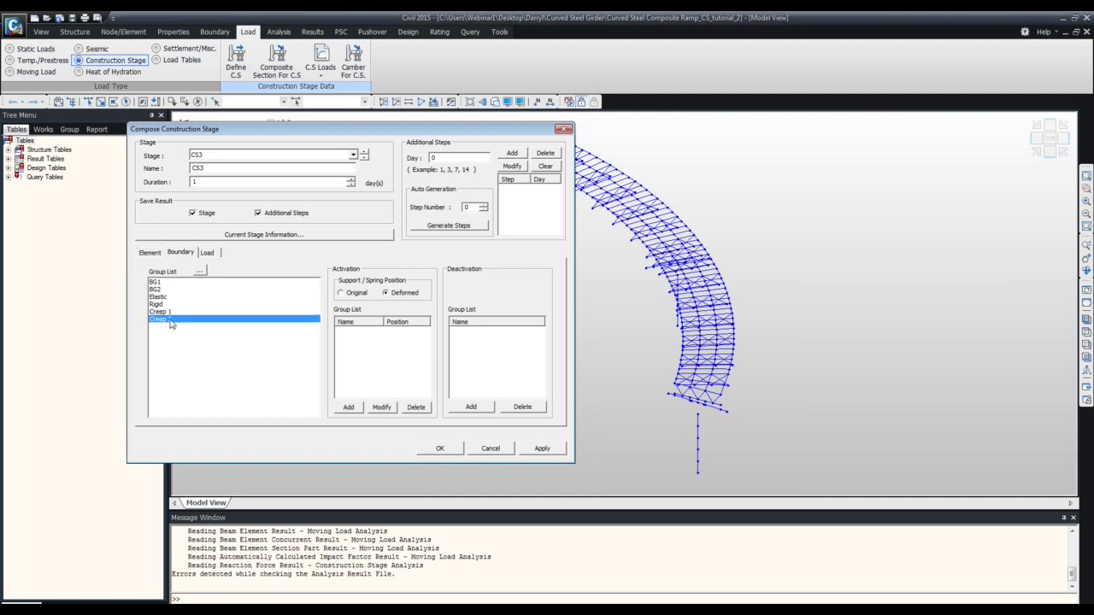
click(348, 408)
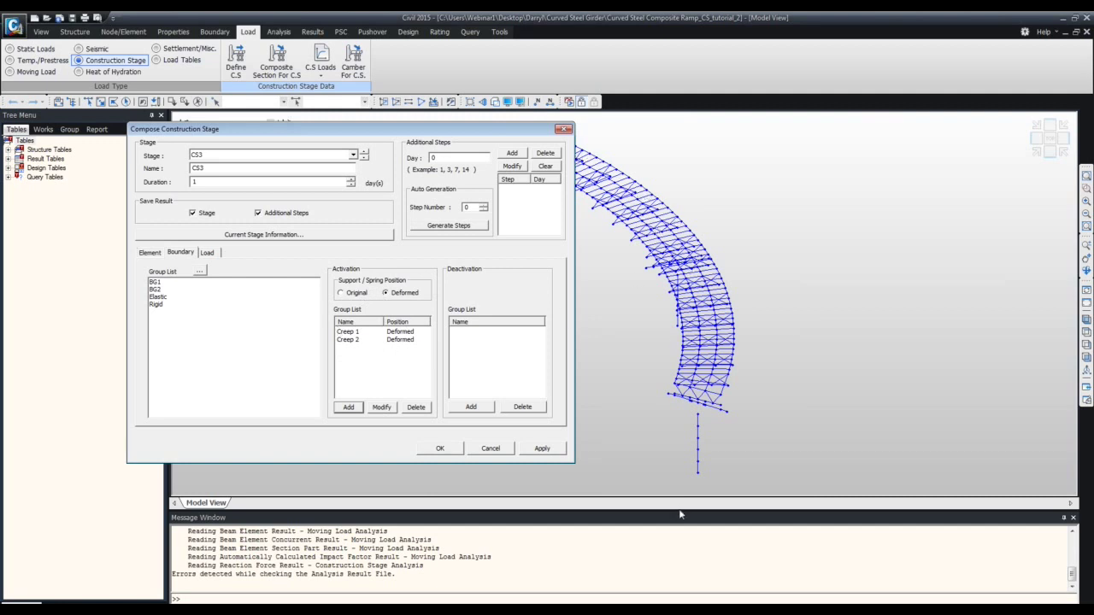
click(440, 448)
click(412, 324)
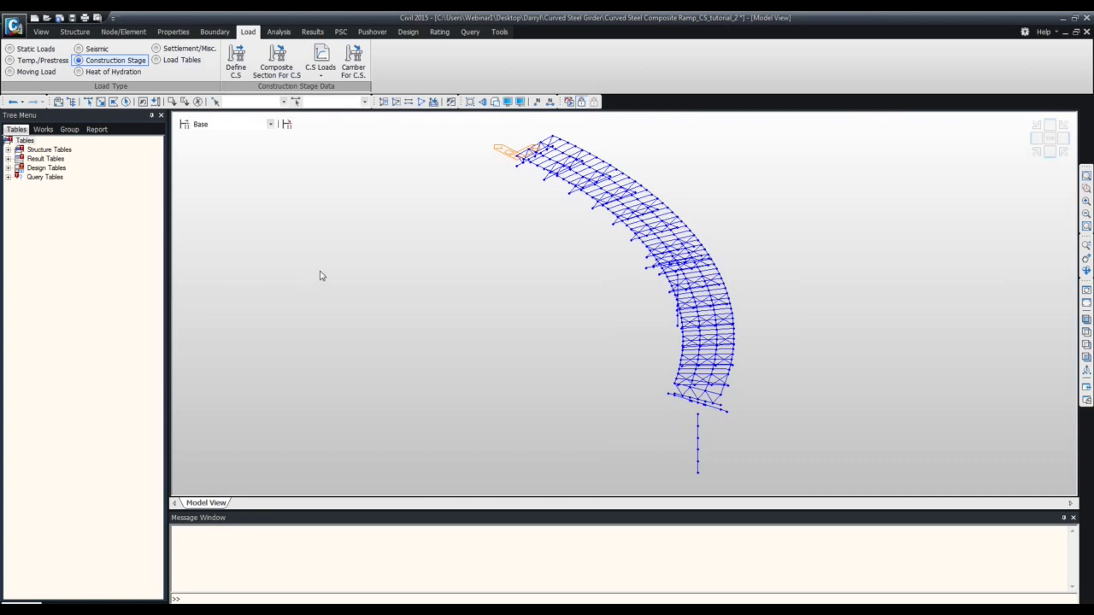
In the construction stage analysis control data, add erection load DC2 of type Dead Load of Component and Attachments (DC), containing load case DC2
click(280, 34)
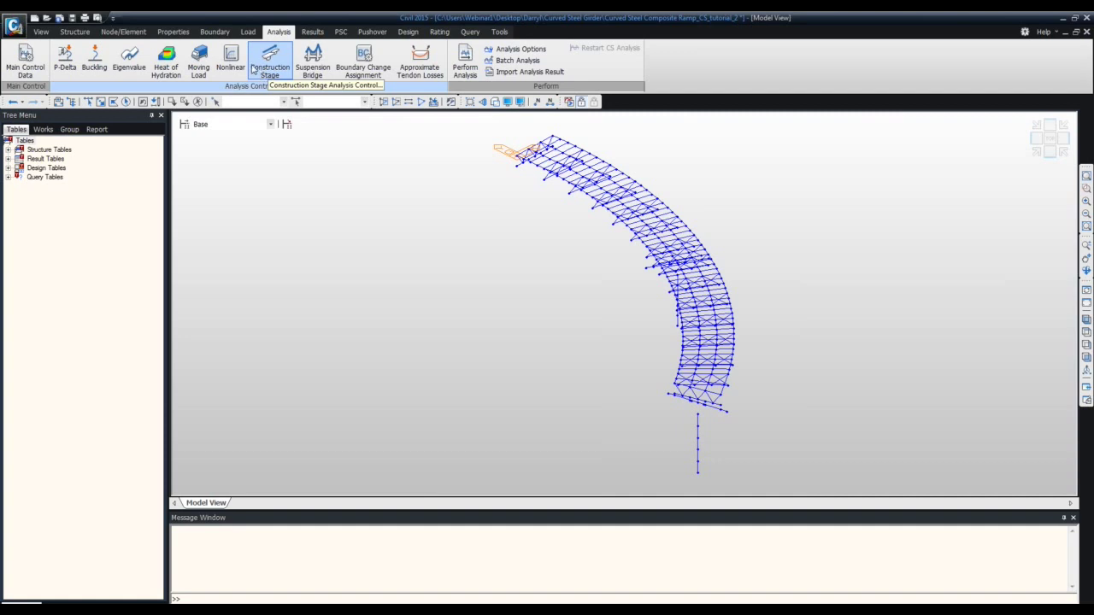
click(253, 70)
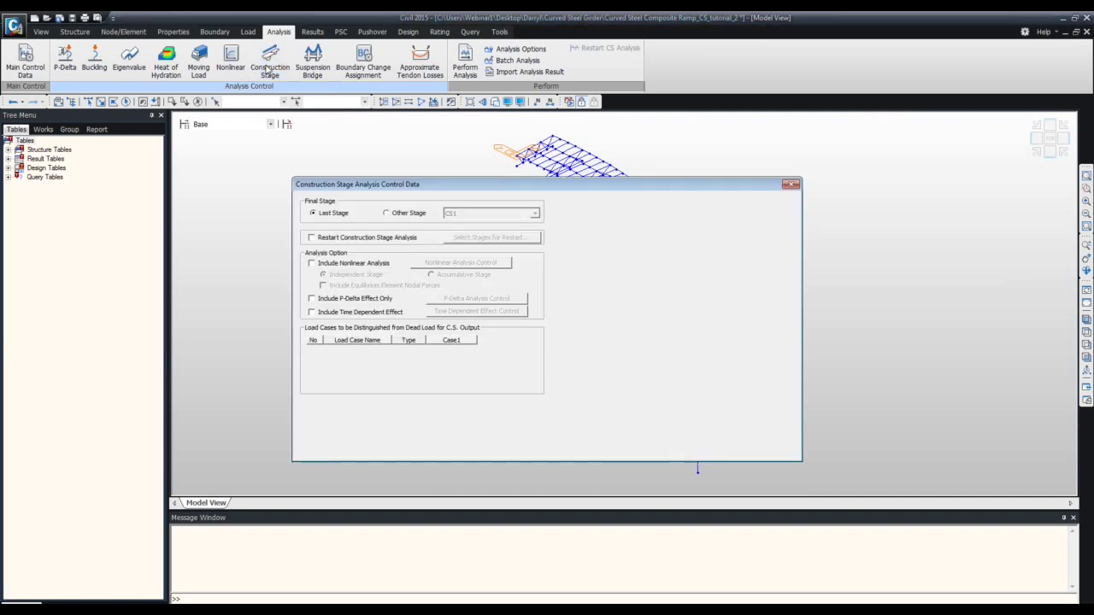
drag(454, 186, 361, 137)
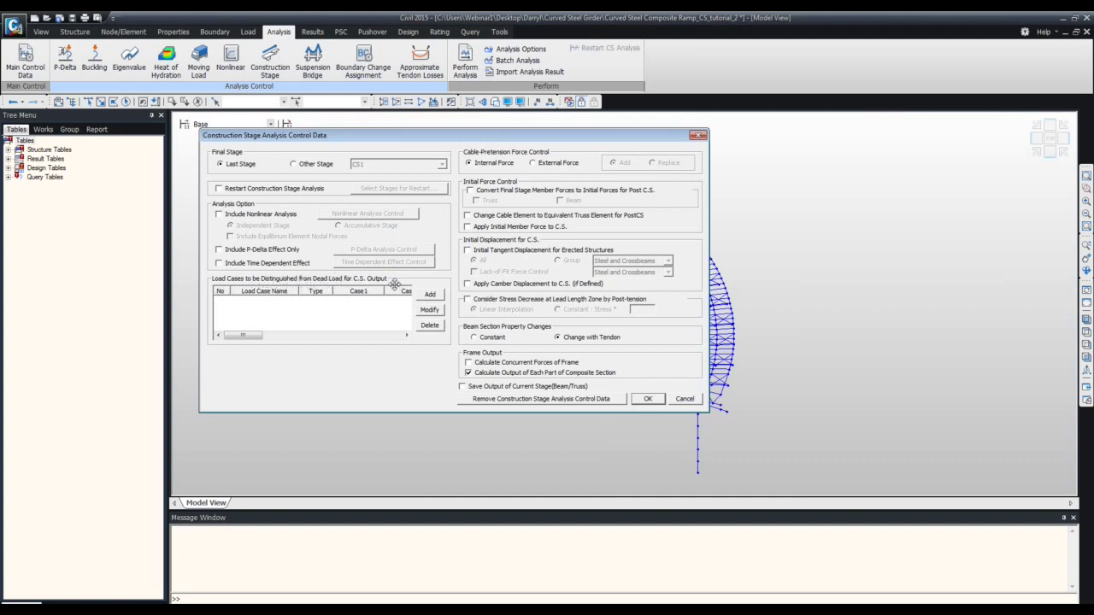
click(430, 294)
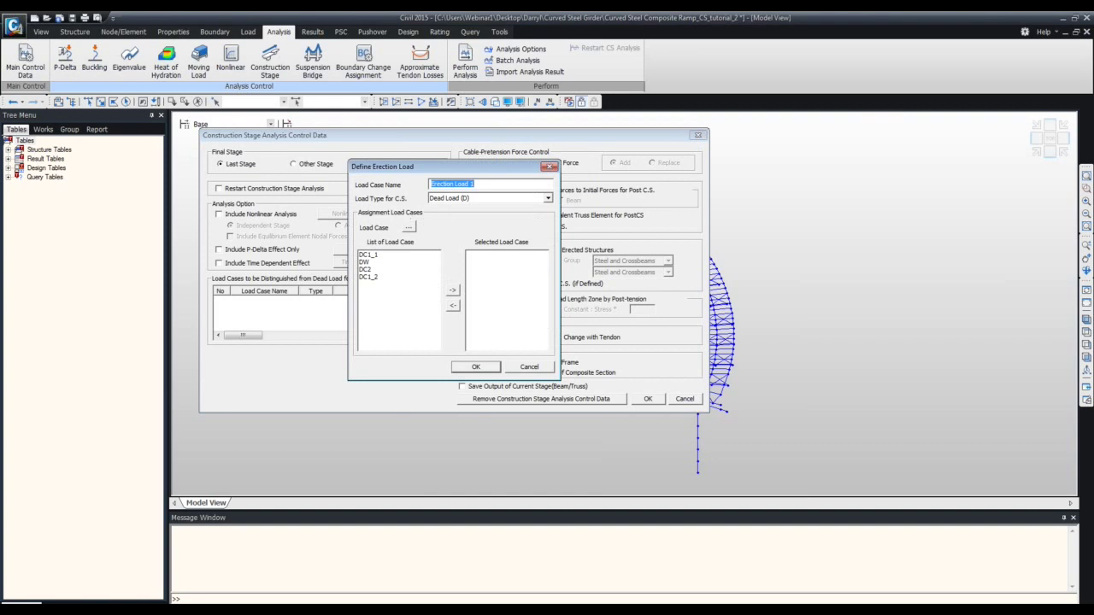
text(DC@)
click(549, 199)
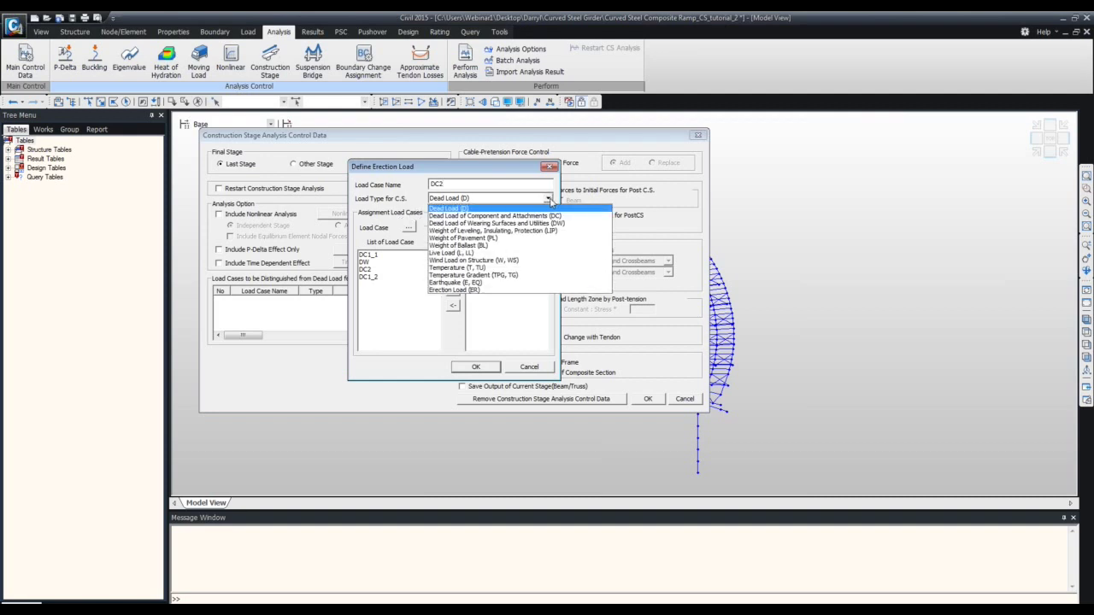
click(525, 217)
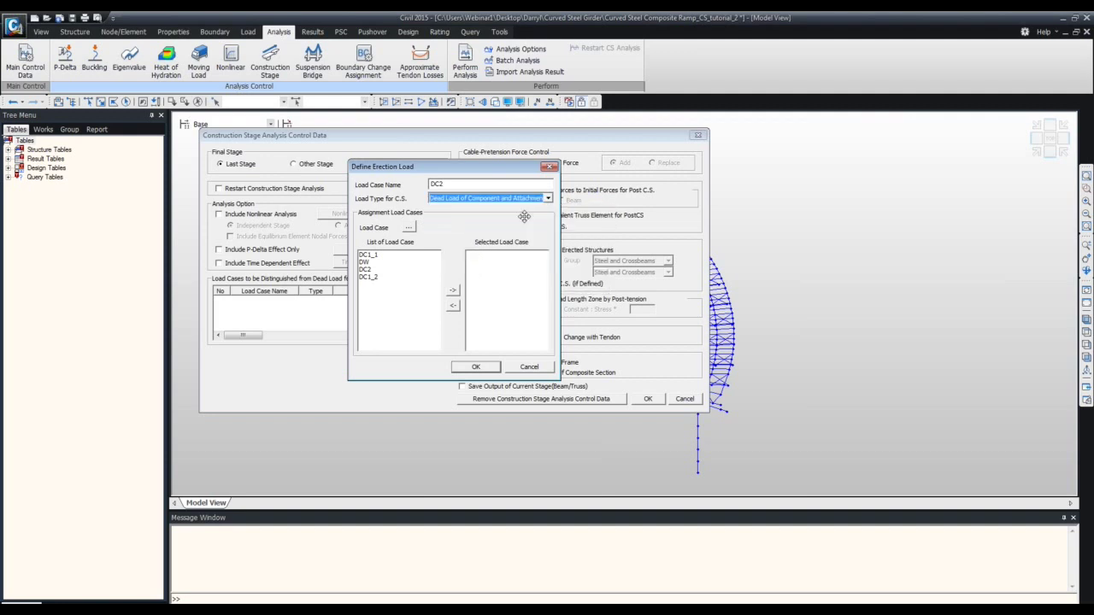
click(375, 270)
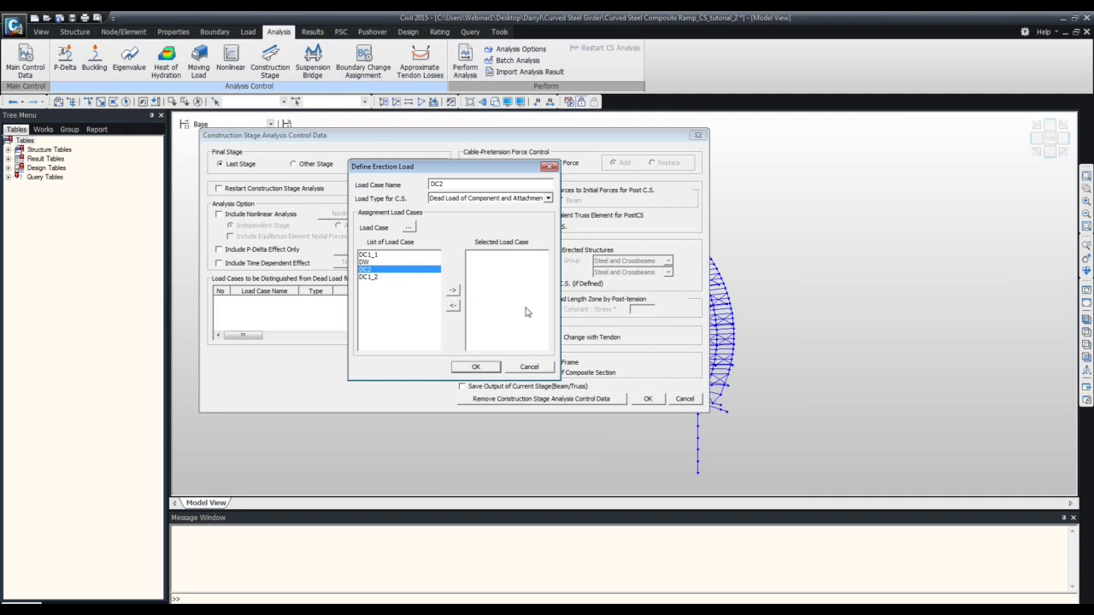
click(453, 292)
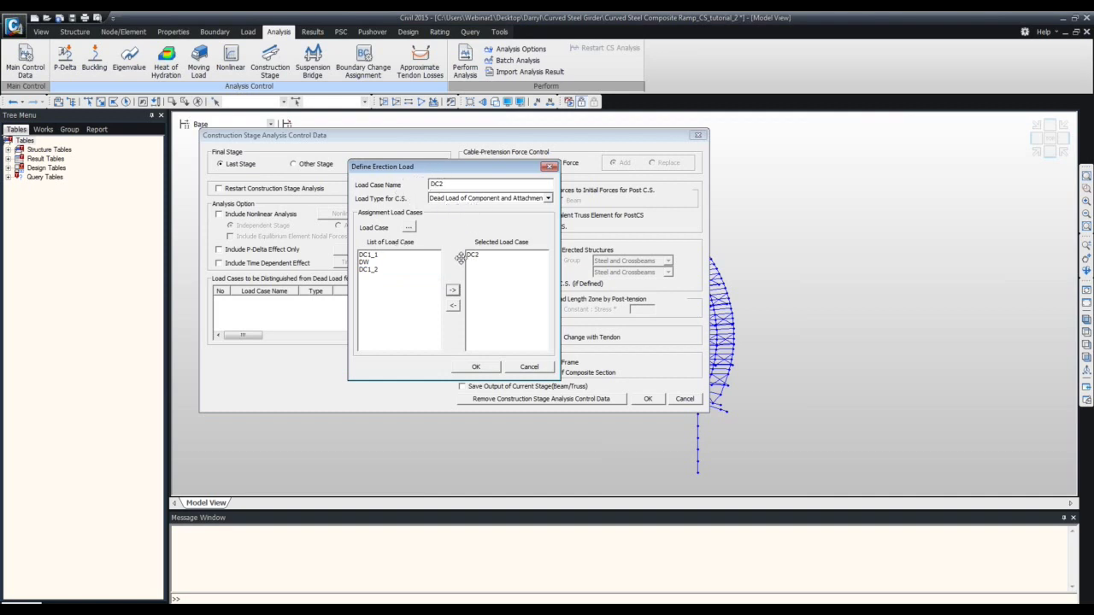
click(475, 366)
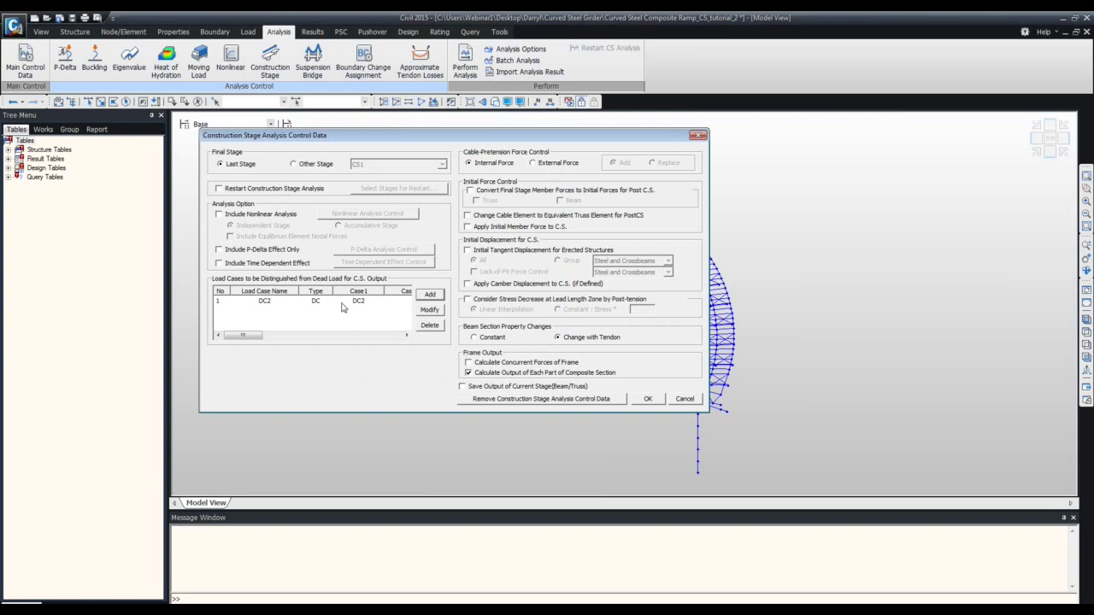
Add erection load DW of type Dead Load of Wearing Surfaces and Utilities (DW), containing load case DW, and accept the analysis control data
click(430, 295)
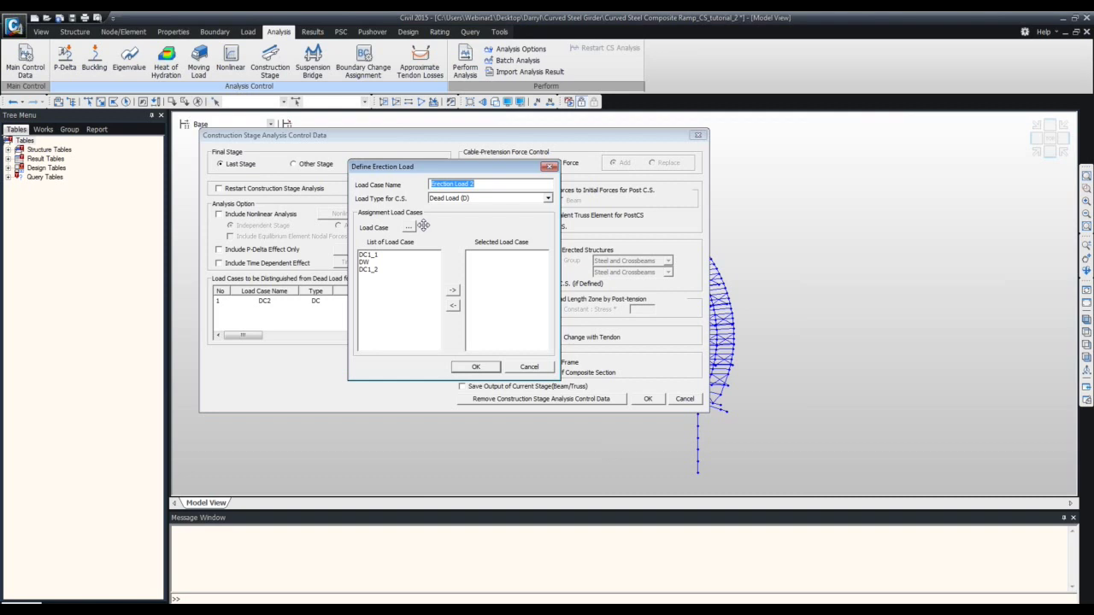
text(DW)
click(548, 198)
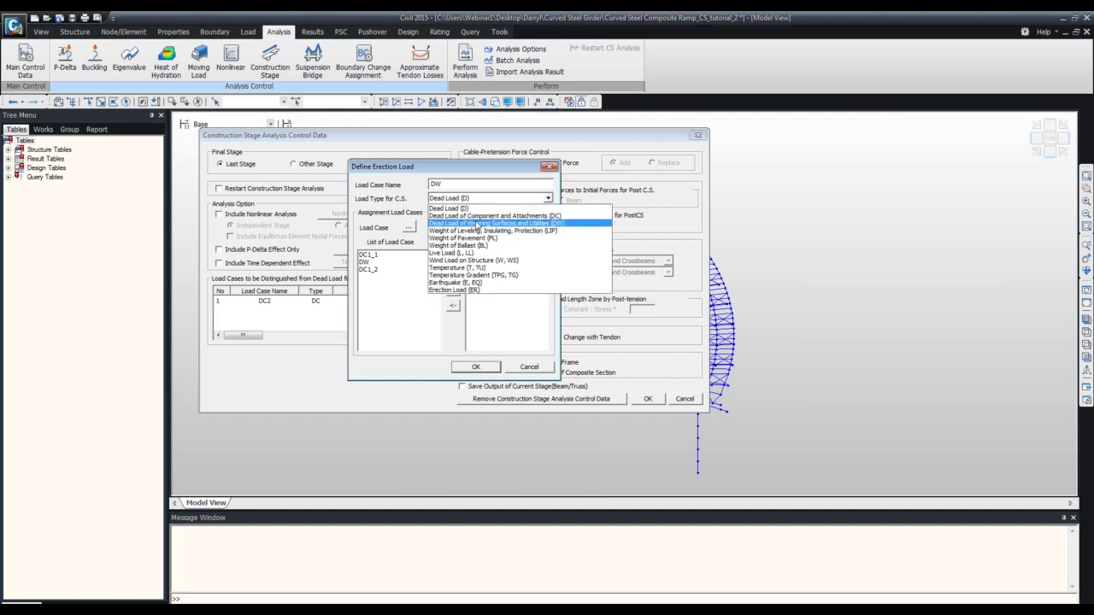
click(504, 225)
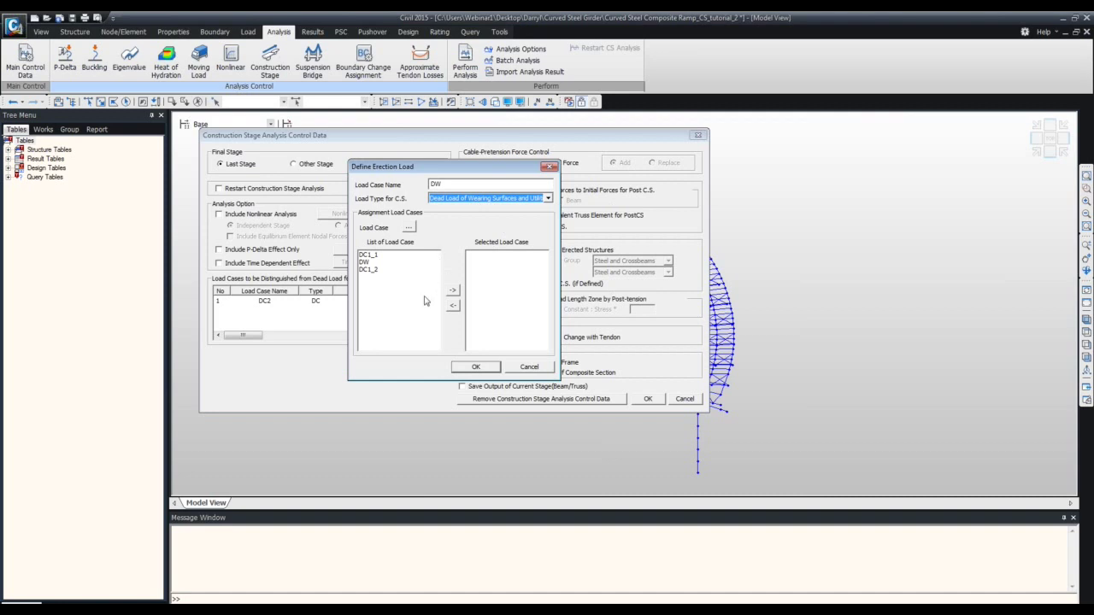
click(371, 262)
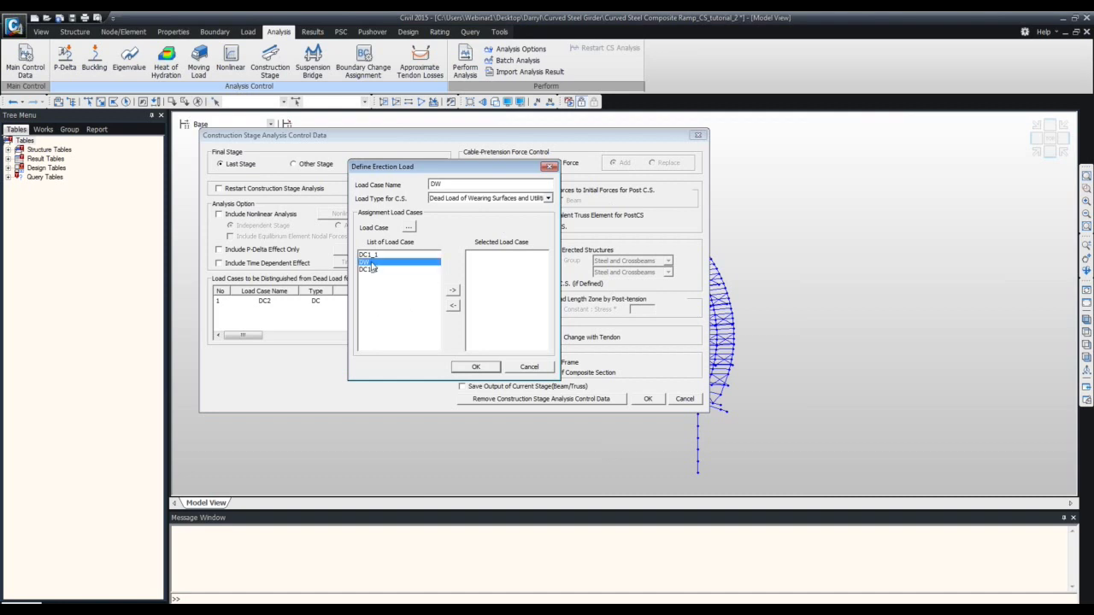
click(453, 290)
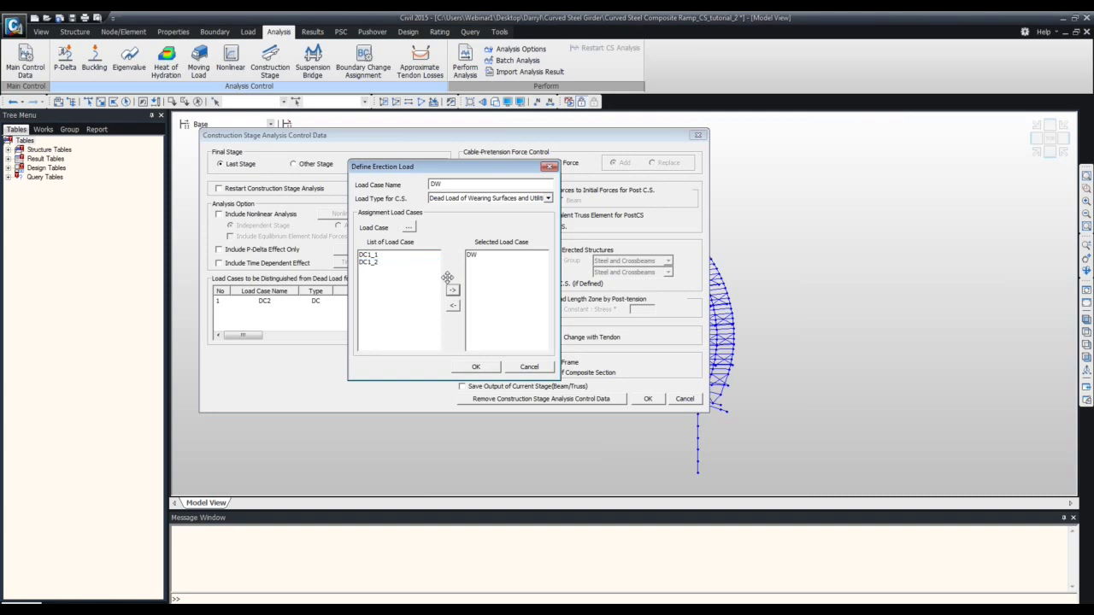
click(476, 366)
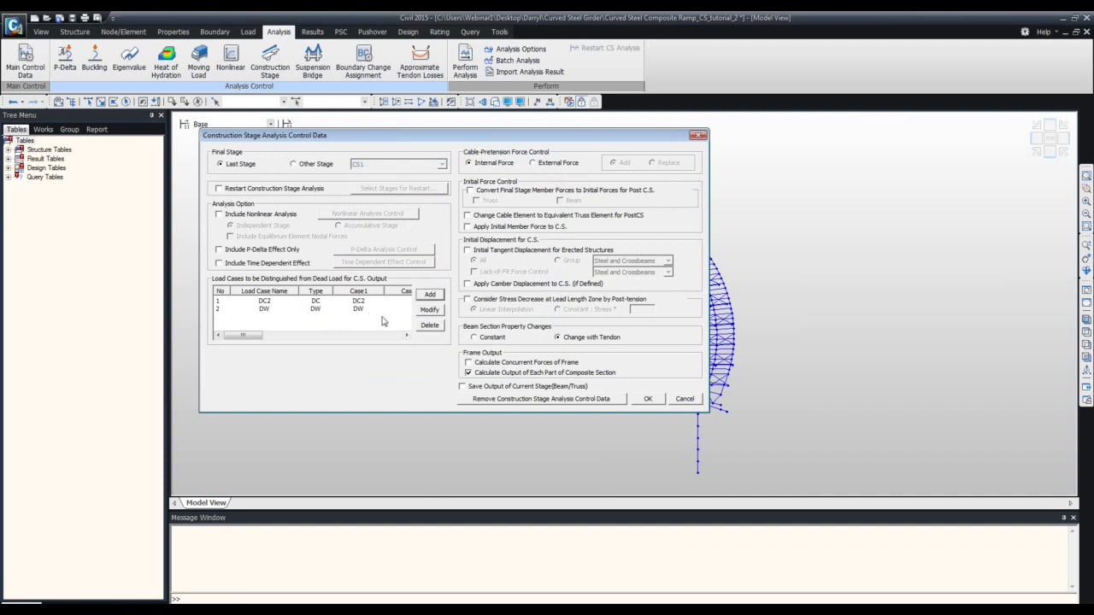
click(639, 401)
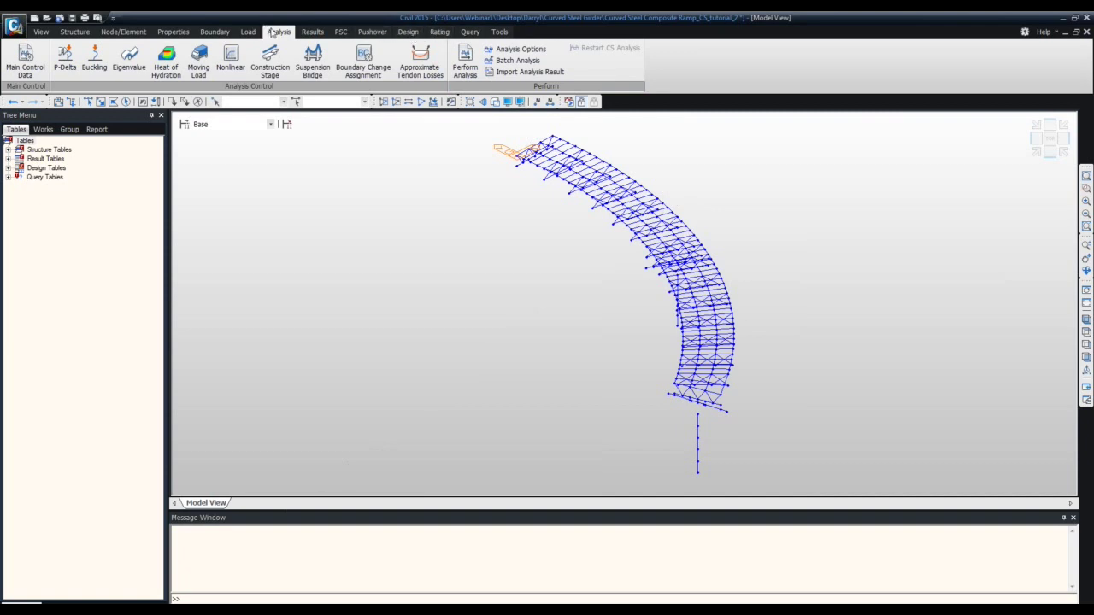
Perform the structural analysis of the bridge model
click(464, 64)
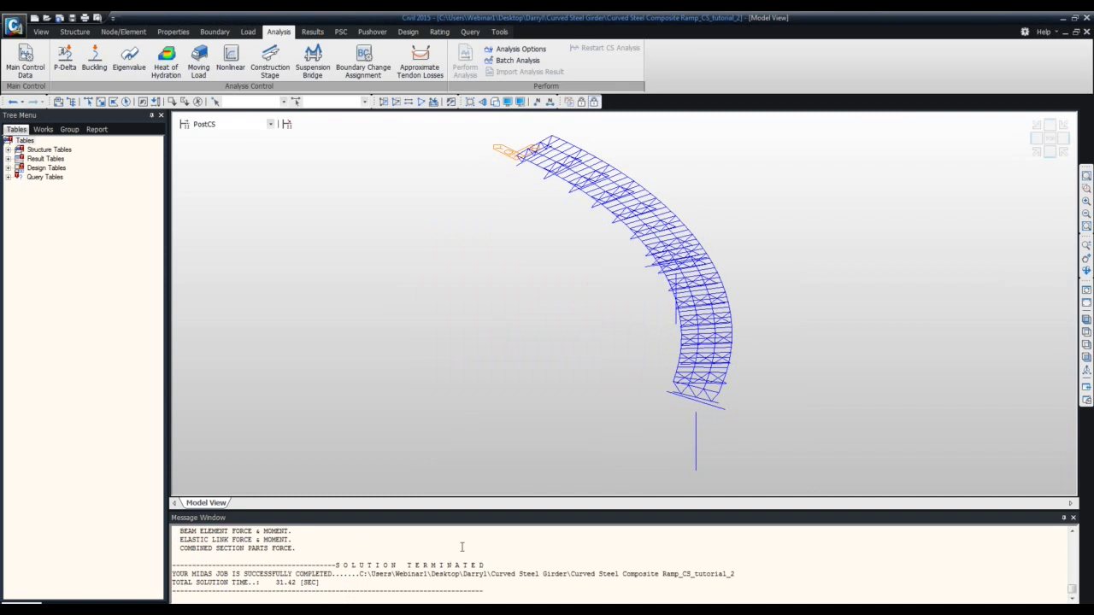
Auto-generate the composite steel girder design load combinations to AASHTO-LRFD12, with construction stage load cases set to CS Only
click(313, 32)
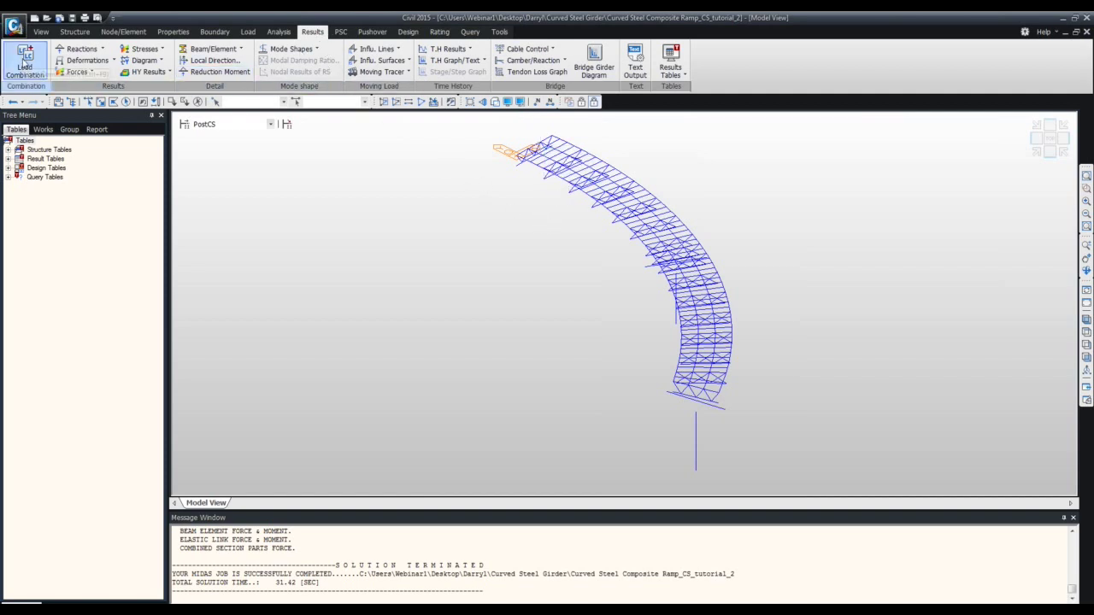
click(25, 66)
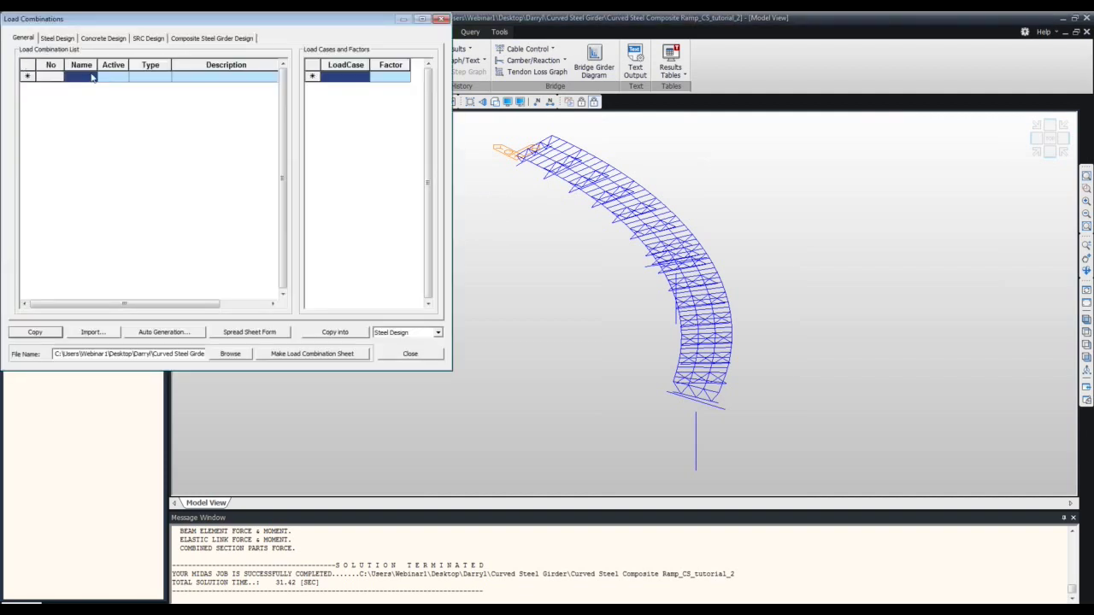
drag(120, 21, 313, 121)
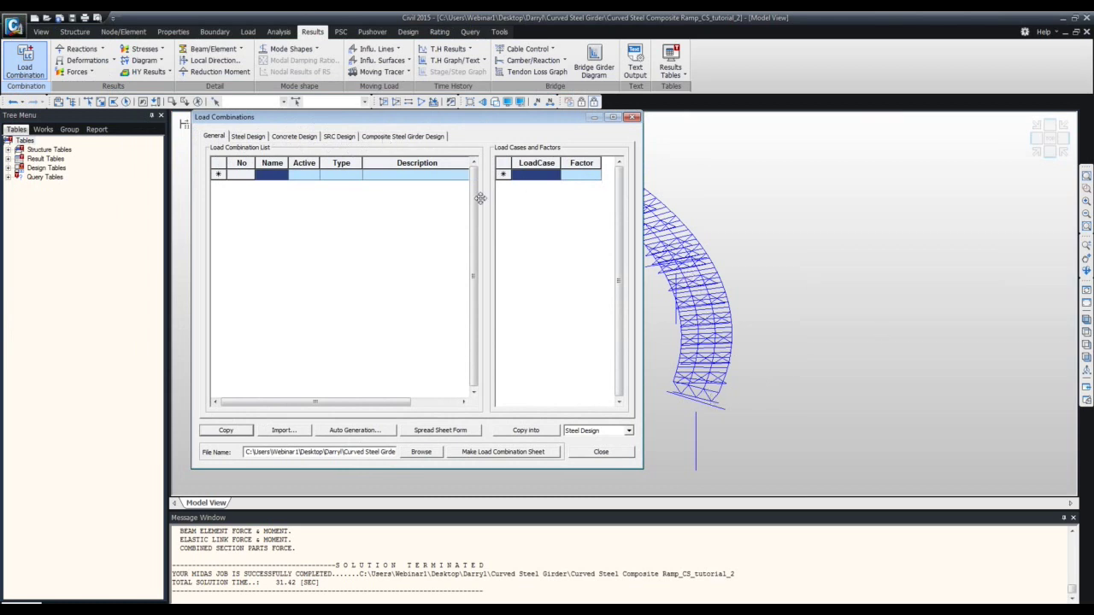
click(414, 139)
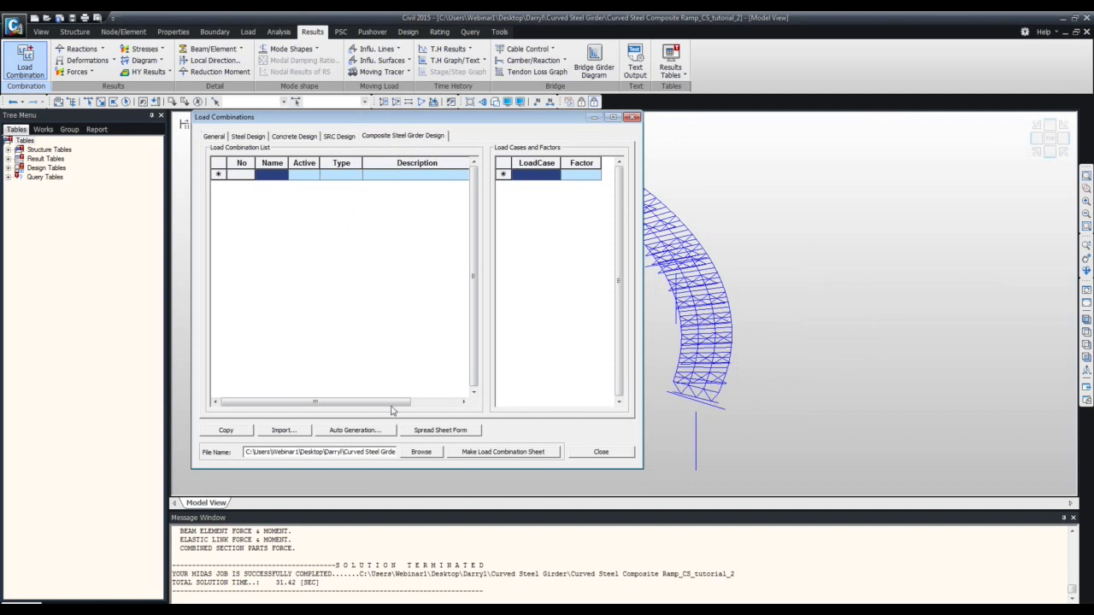
click(369, 434)
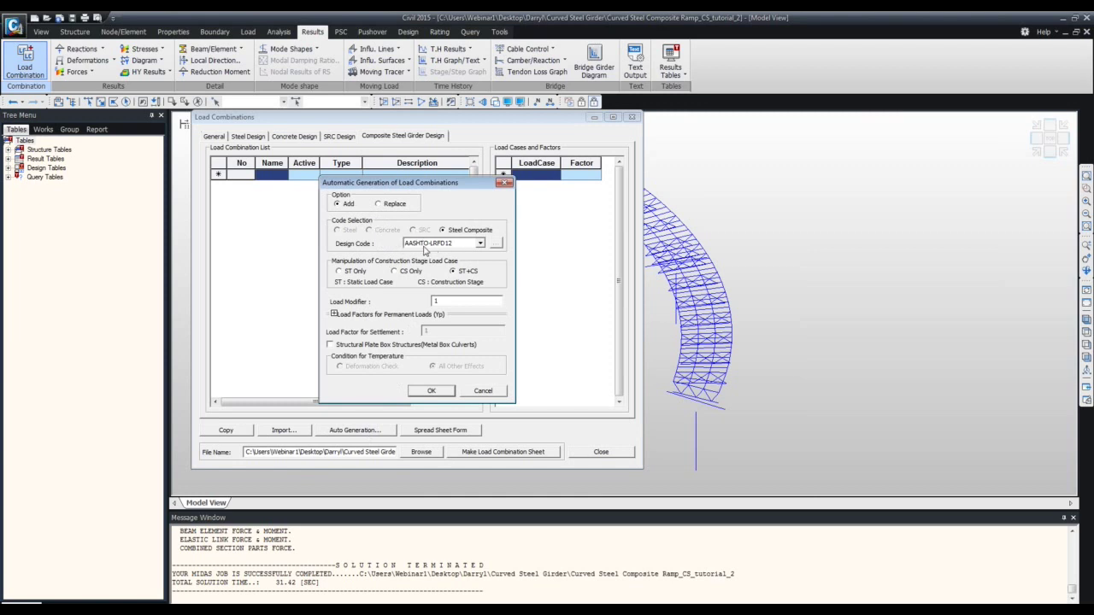
click(480, 244)
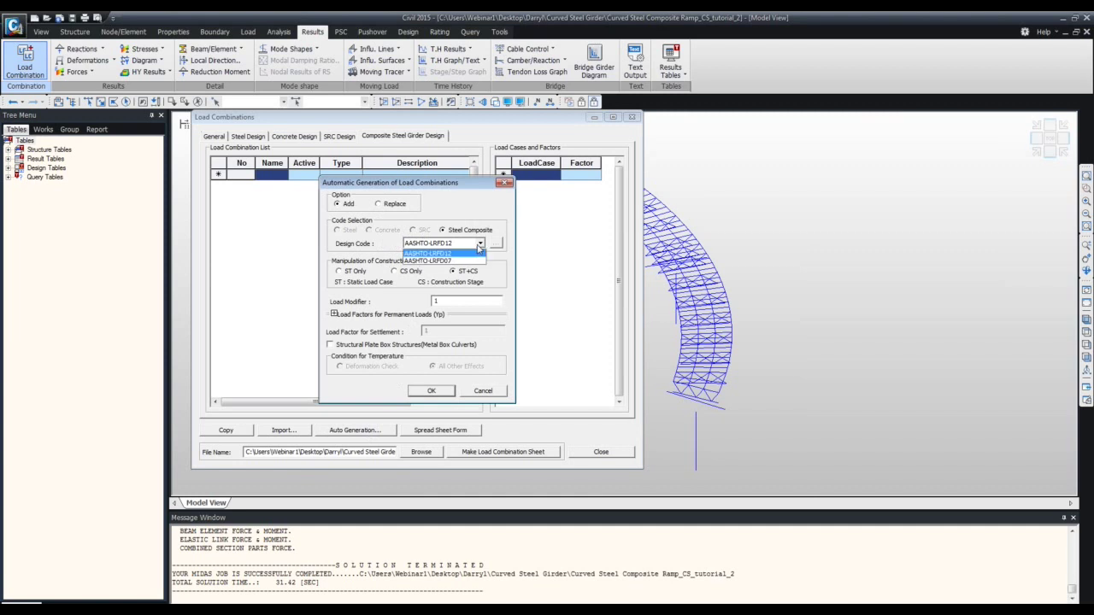
click(480, 247)
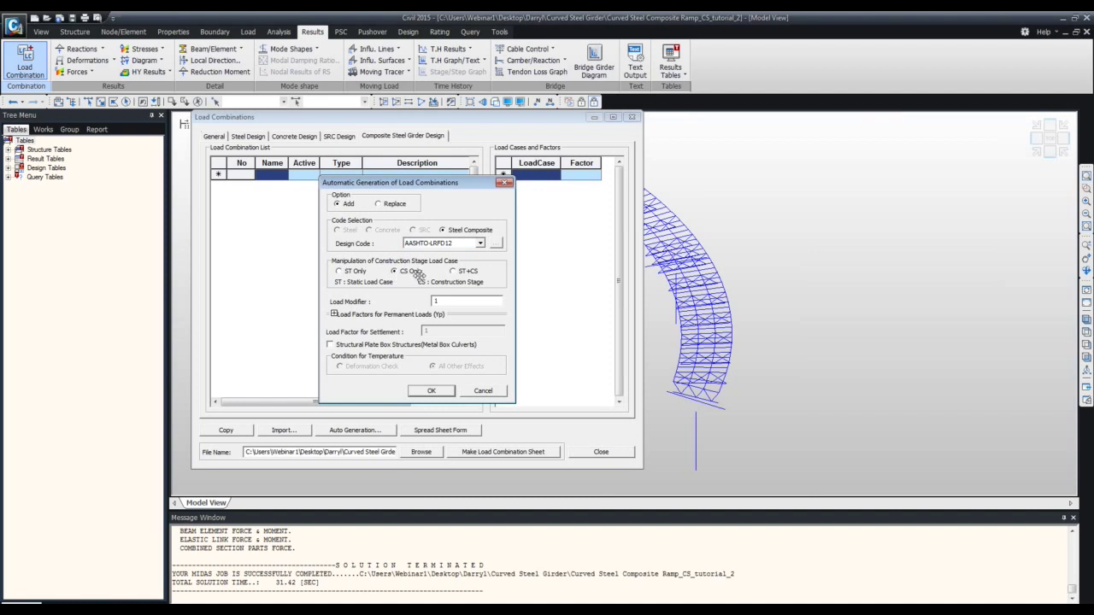
click(444, 392)
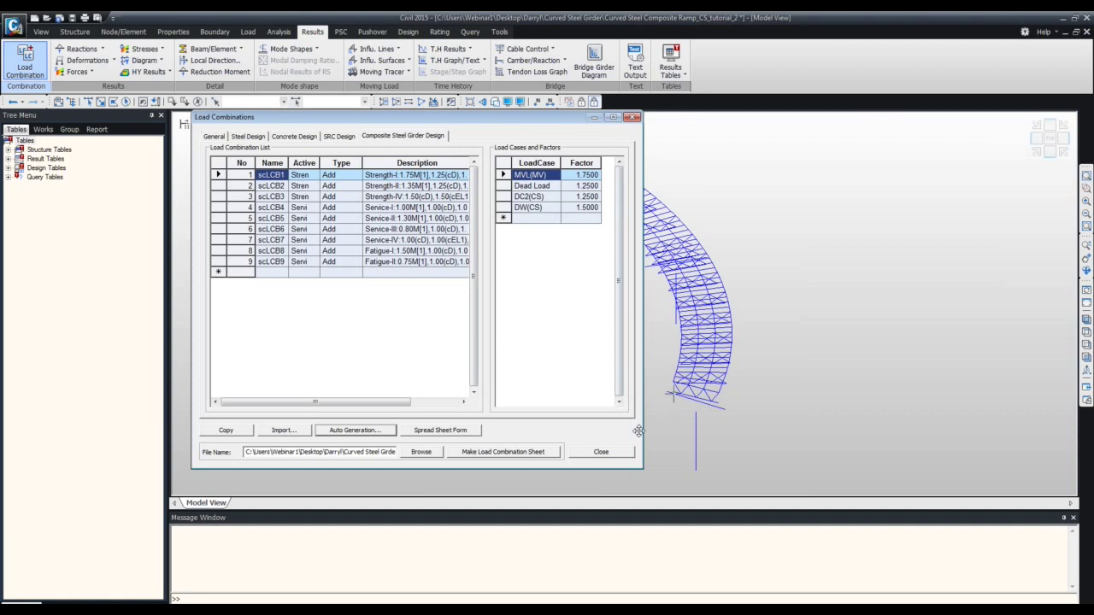
click(601, 451)
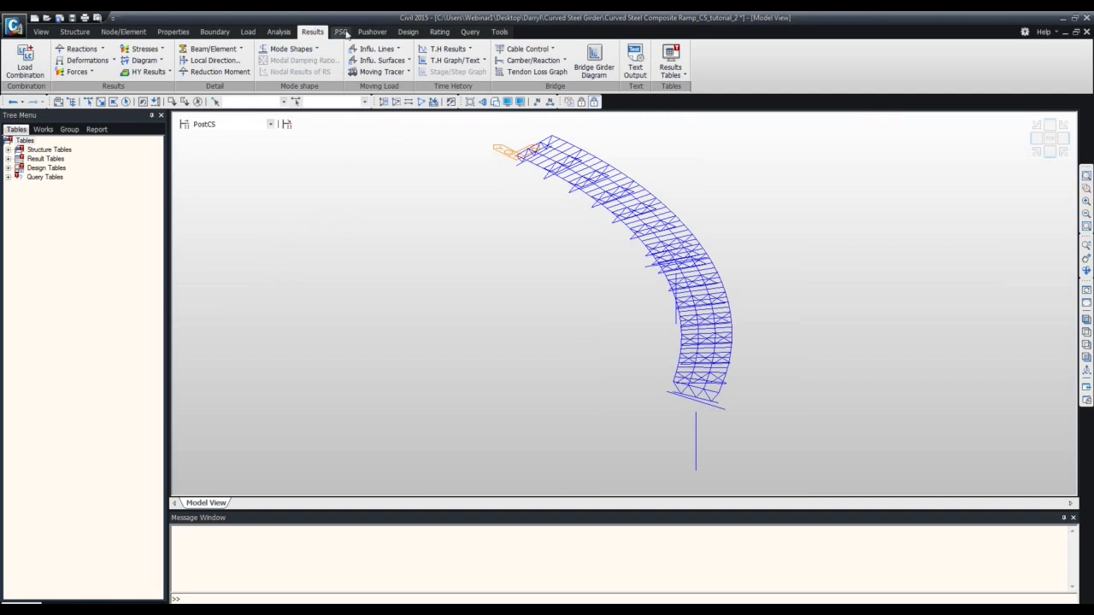
Update the composite steel girder design parameters by code, using AASHTO-LRFD12
click(404, 32)
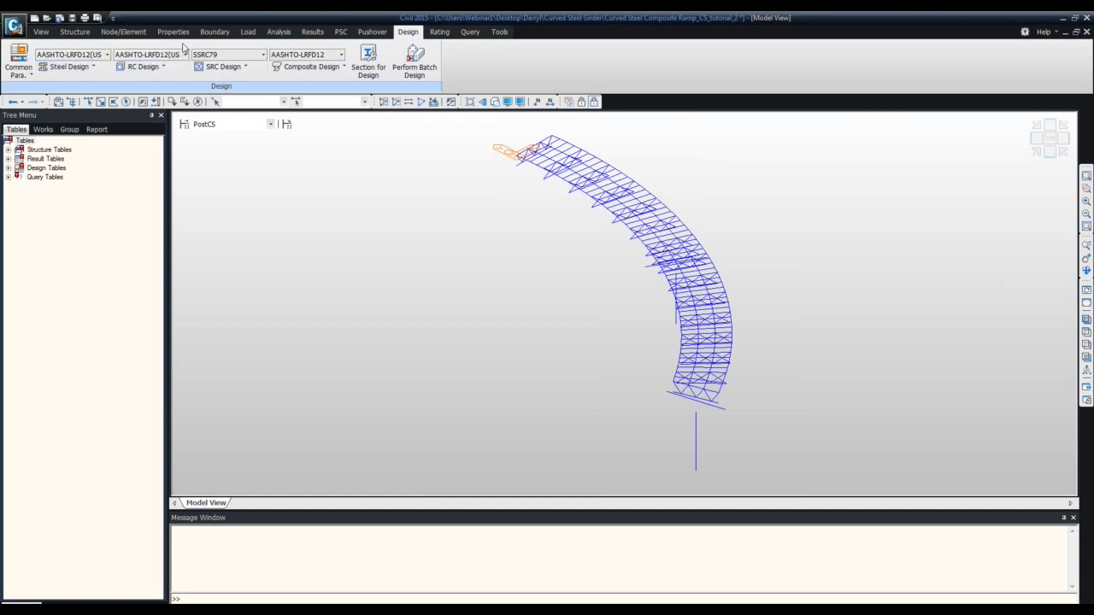
click(320, 72)
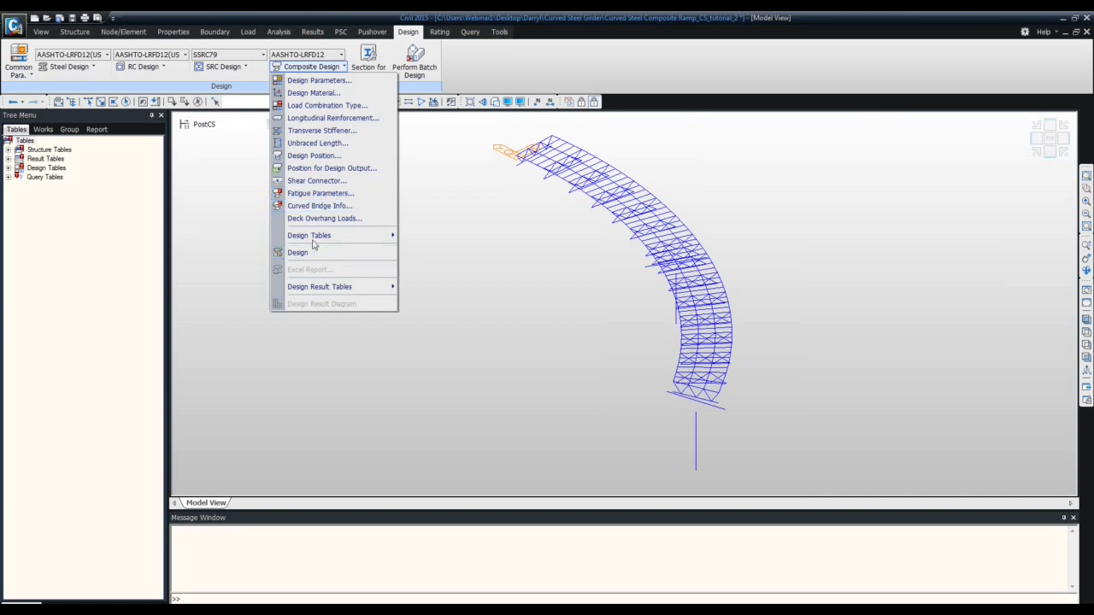
mouse_move(361, 291)
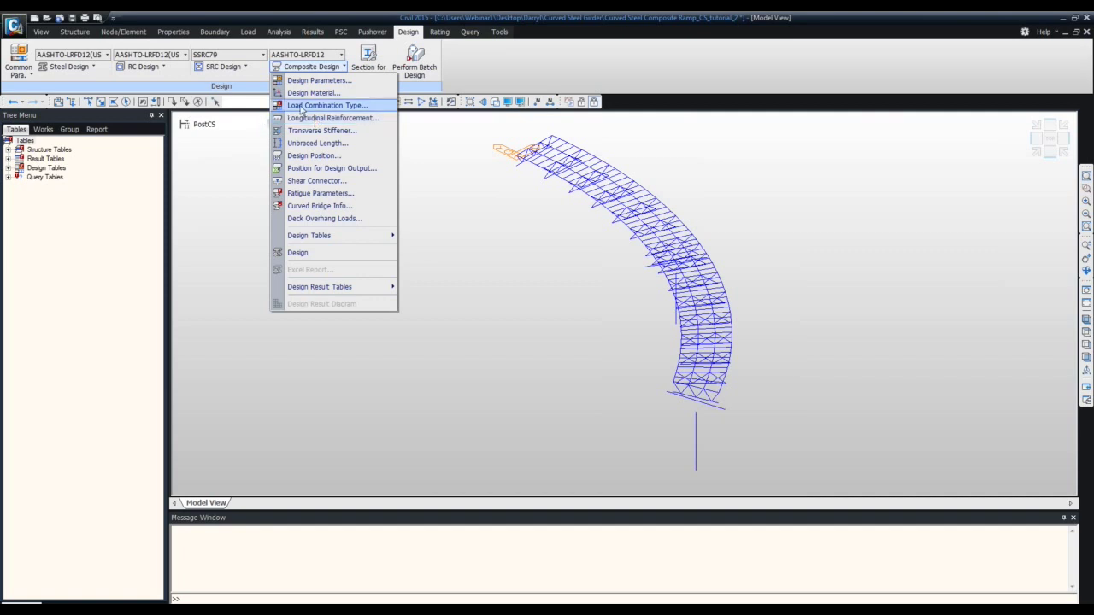
click(317, 79)
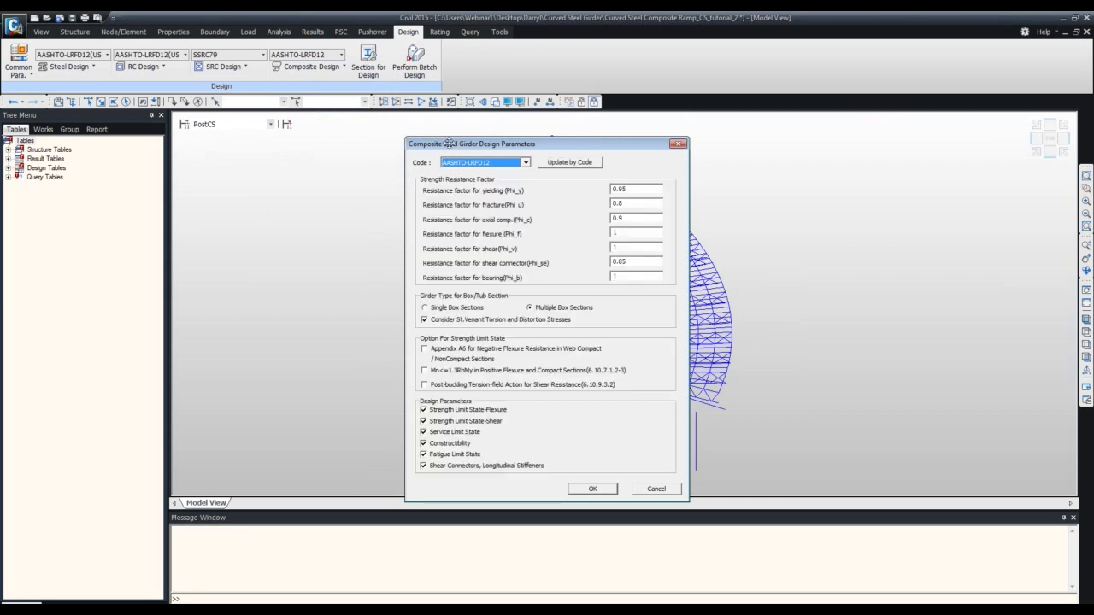
drag(448, 144, 306, 120)
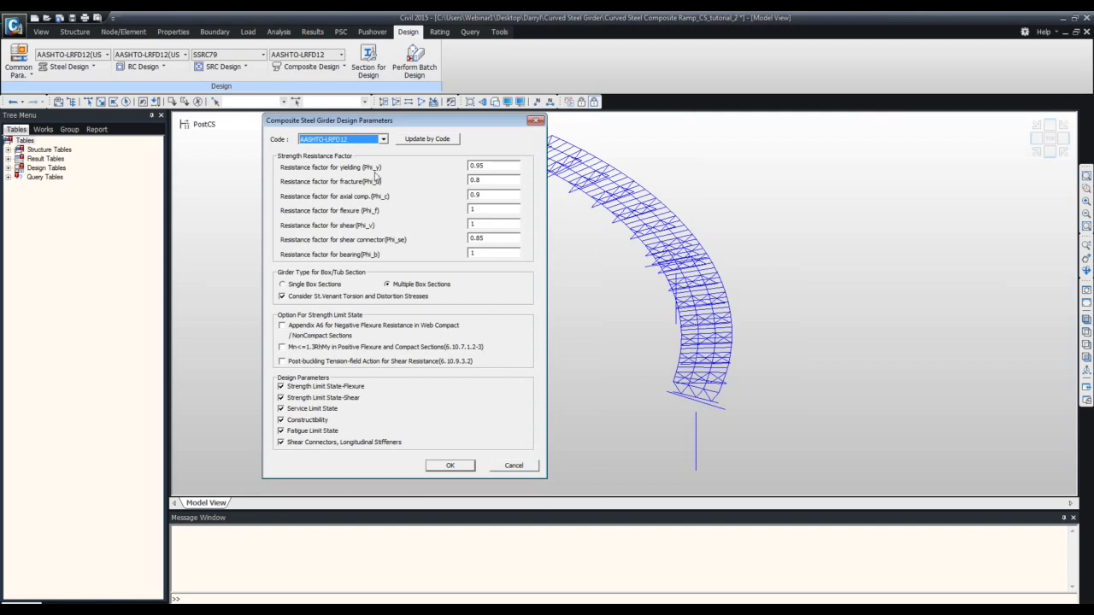
click(409, 141)
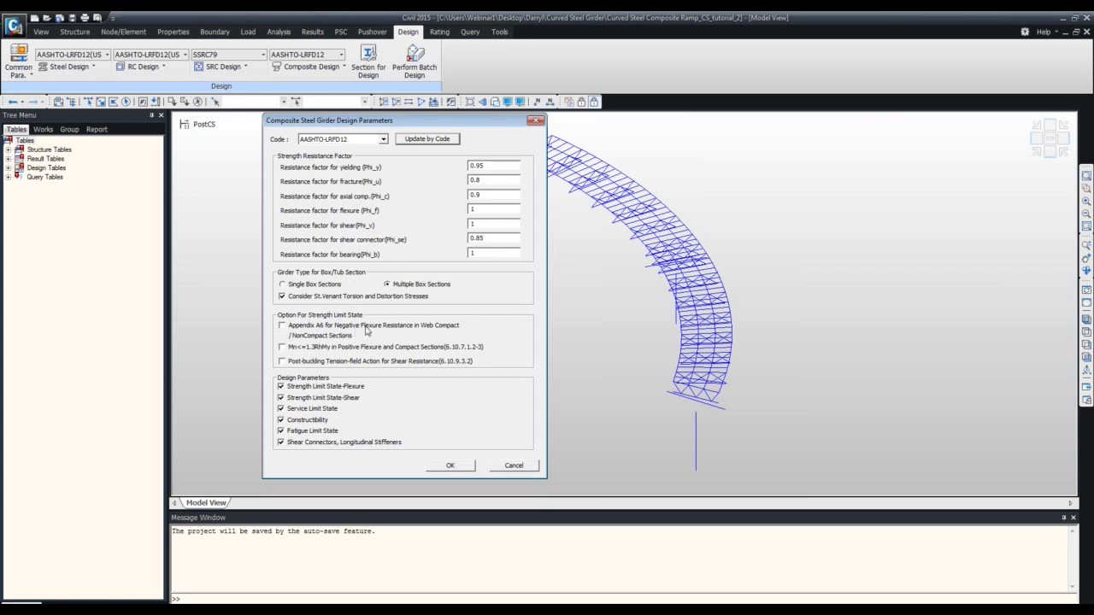
Enable the Appendix A6, Mn<=1.3RhMy and post-buckling tension-field action options for the strength limit state and accept the design parameters
click(283, 326)
click(283, 347)
click(283, 362)
click(452, 466)
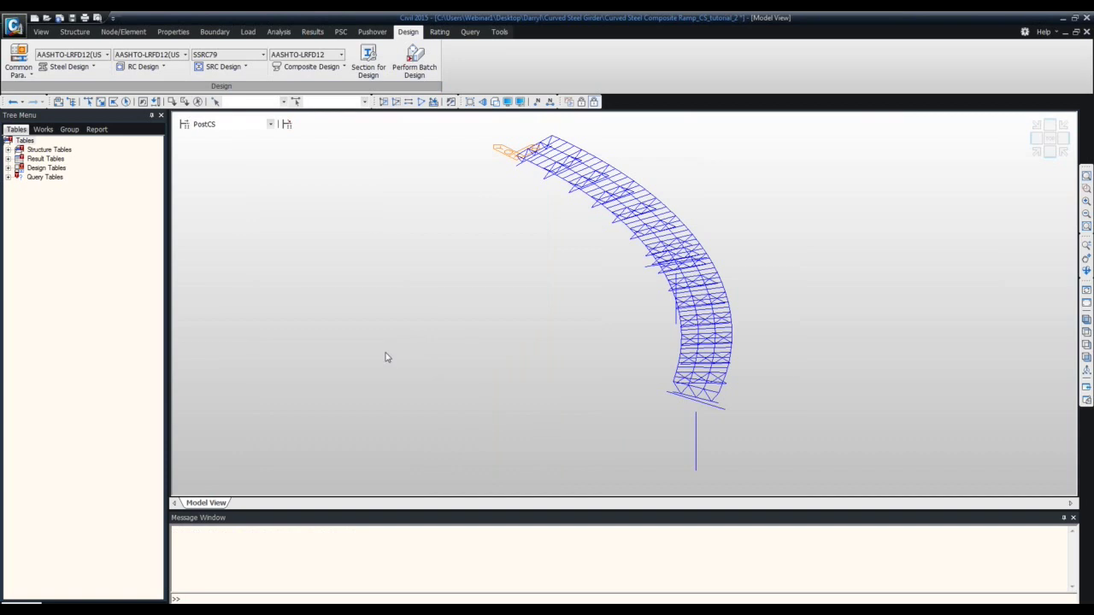
Open the SRC material in the composite design material settings and check its main rebar and sub-rebar grades
click(311, 67)
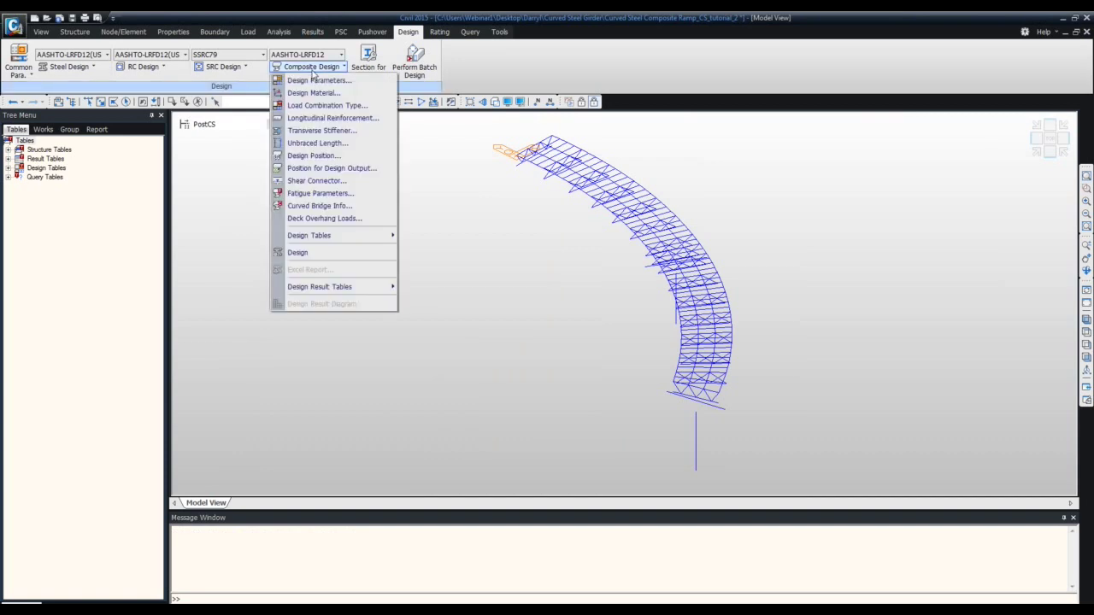
click(316, 93)
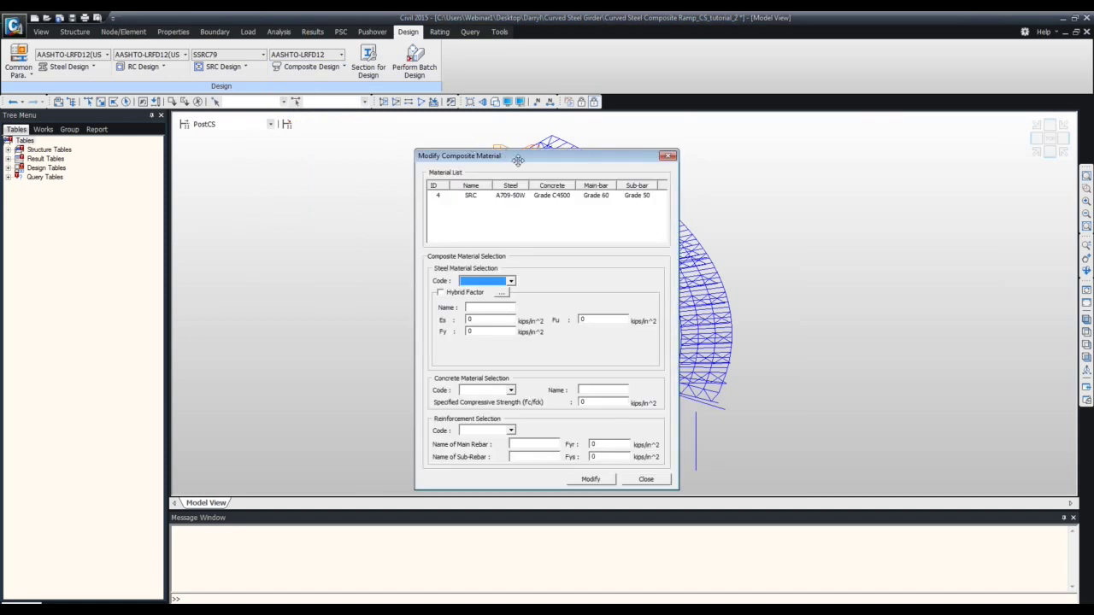
drag(513, 159, 401, 138)
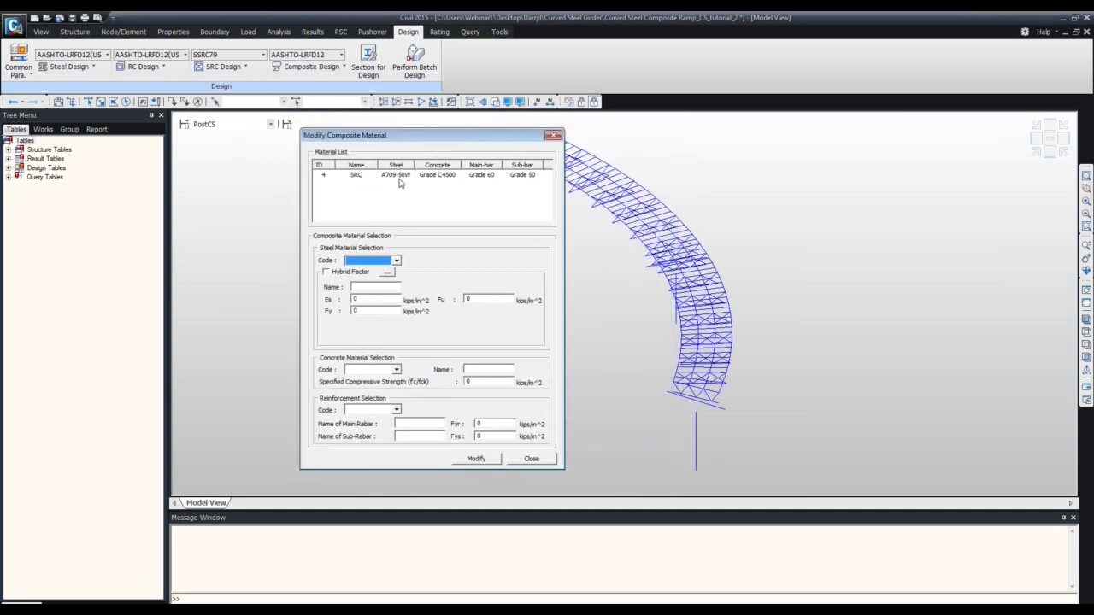
click(429, 177)
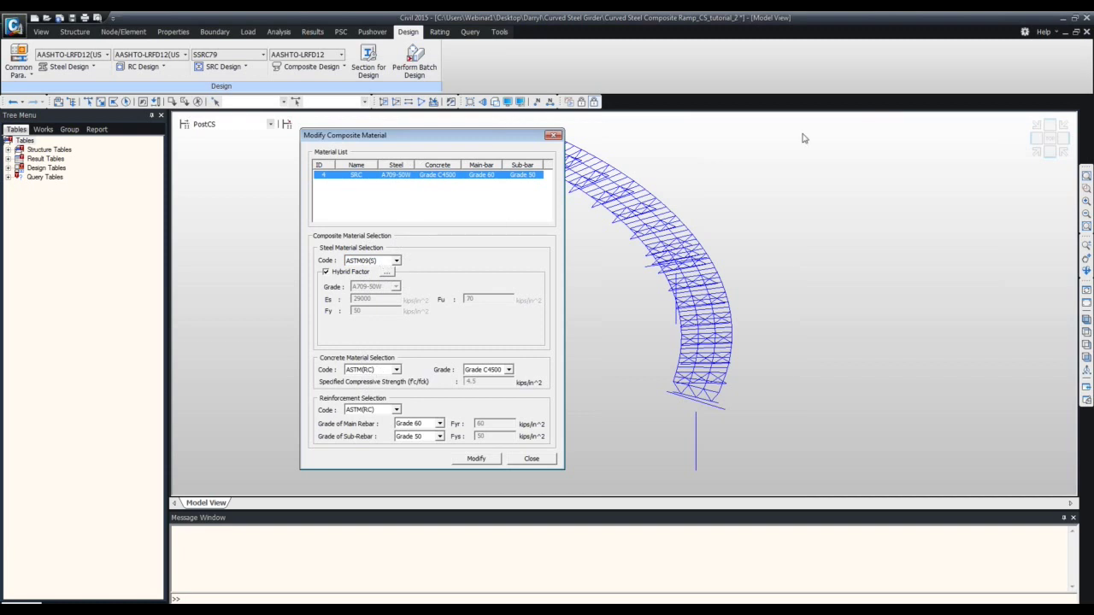
click(844, 159)
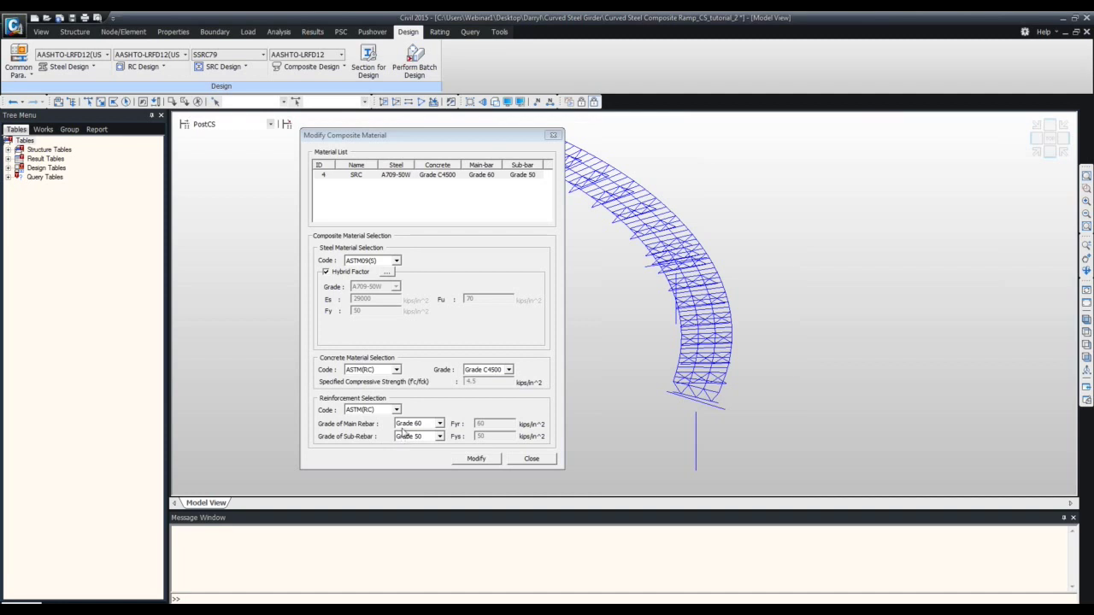
click(437, 425)
click(444, 424)
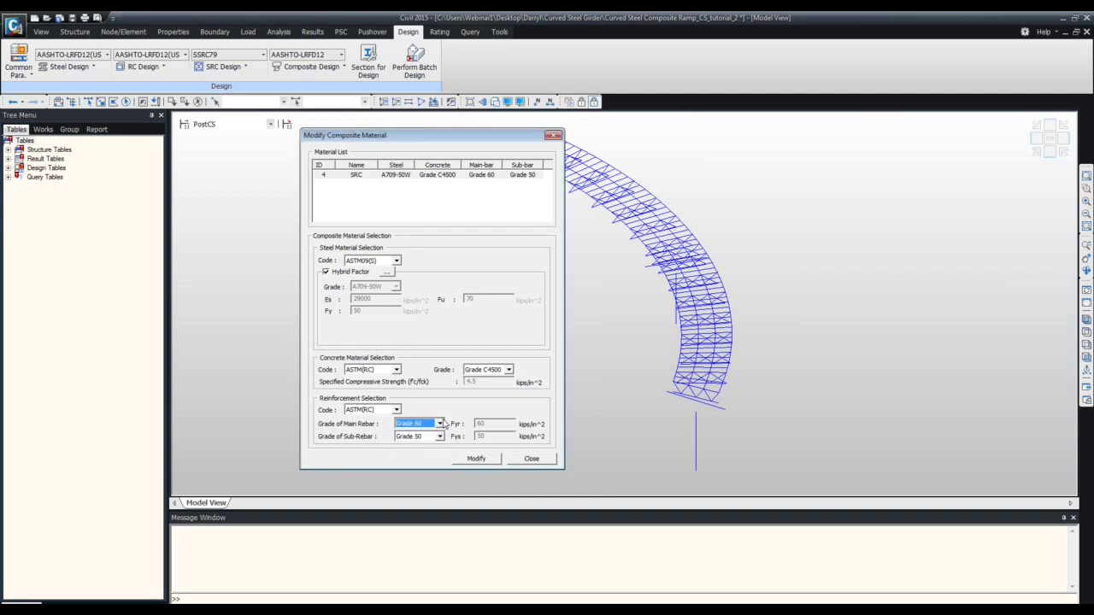
click(440, 437)
click(440, 437)
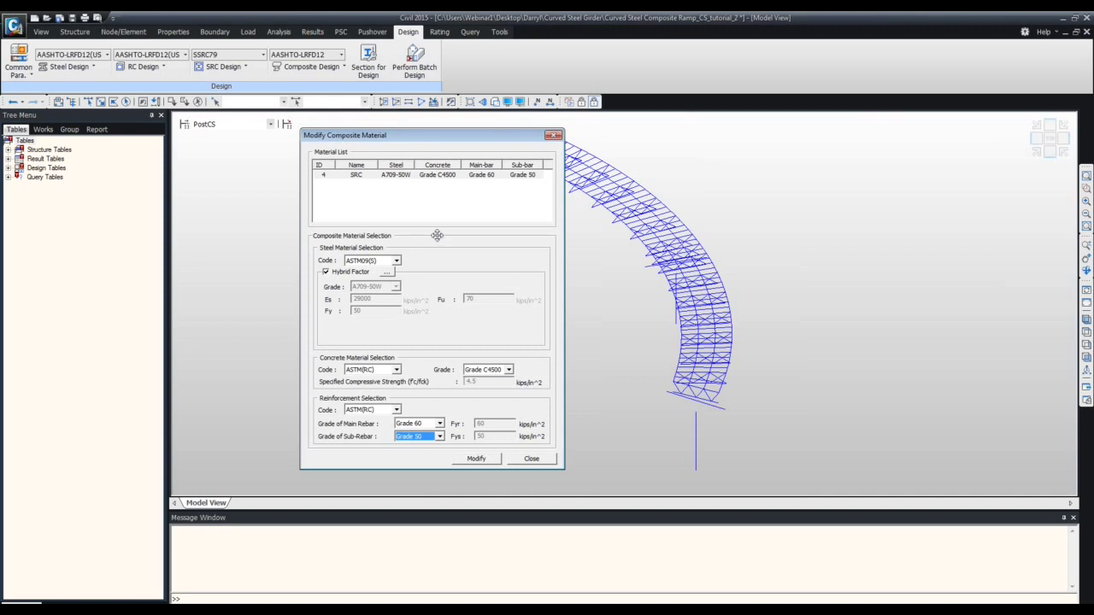
Review the hybrid factor steel grades of the flanges and web, and close the composite material settings without modifying the material
click(392, 275)
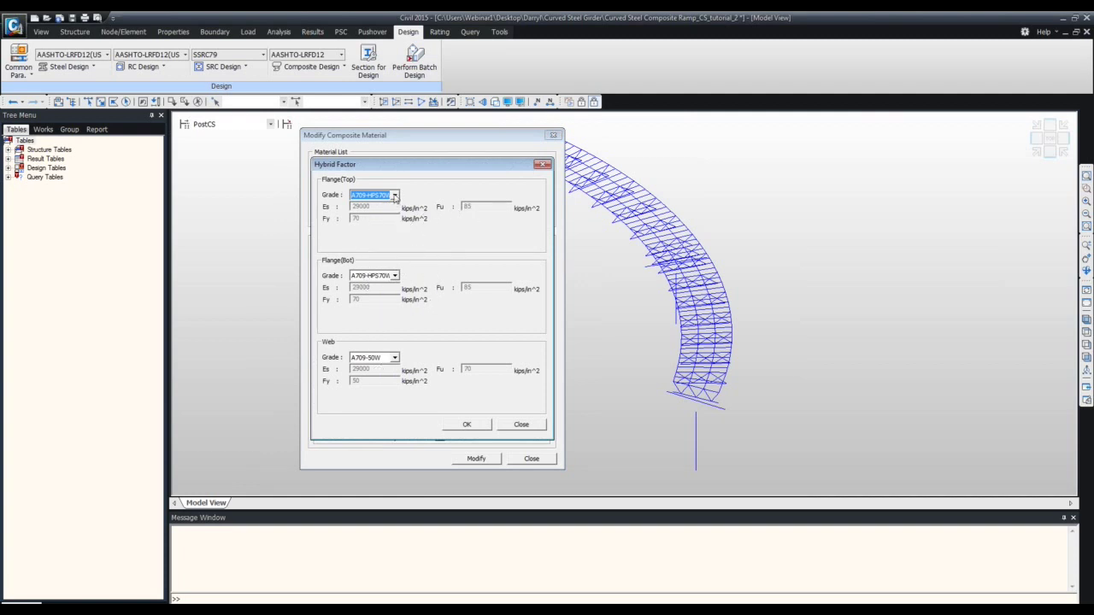
click(395, 276)
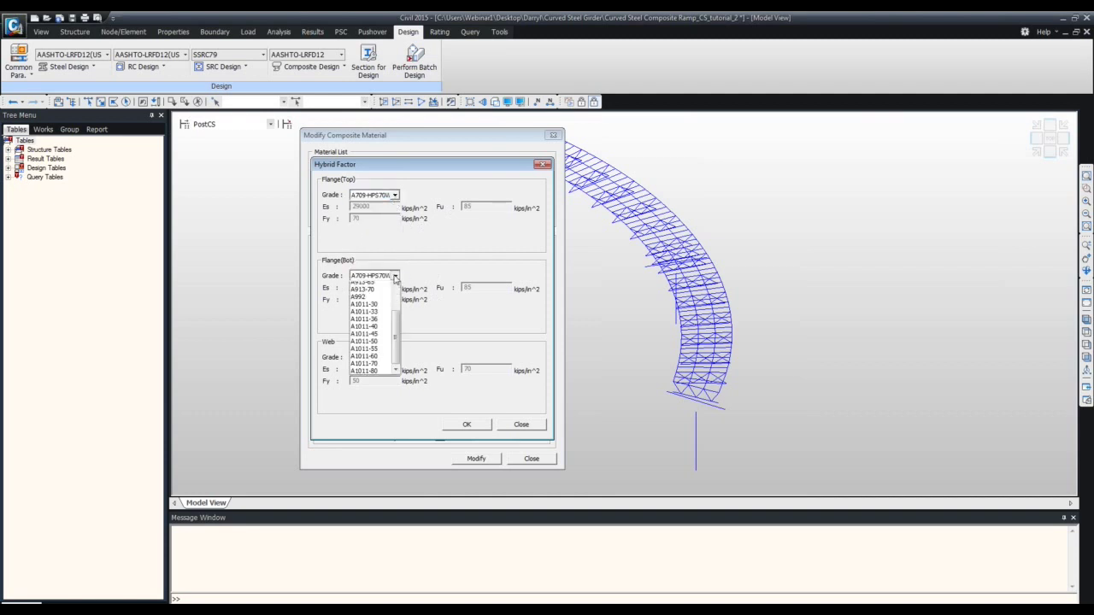
click(373, 288)
click(466, 424)
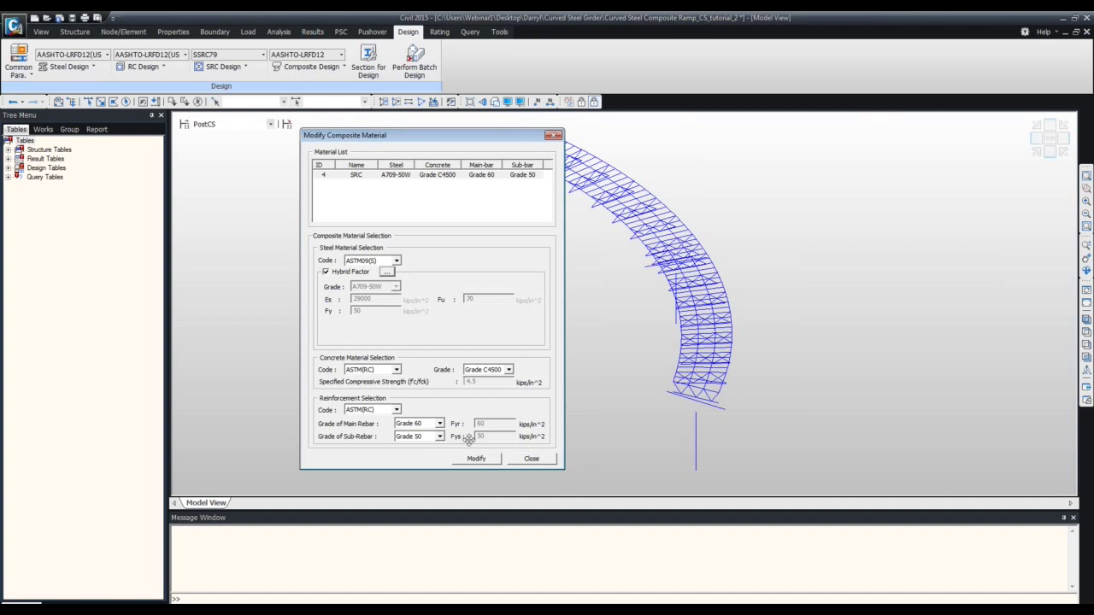
click(531, 459)
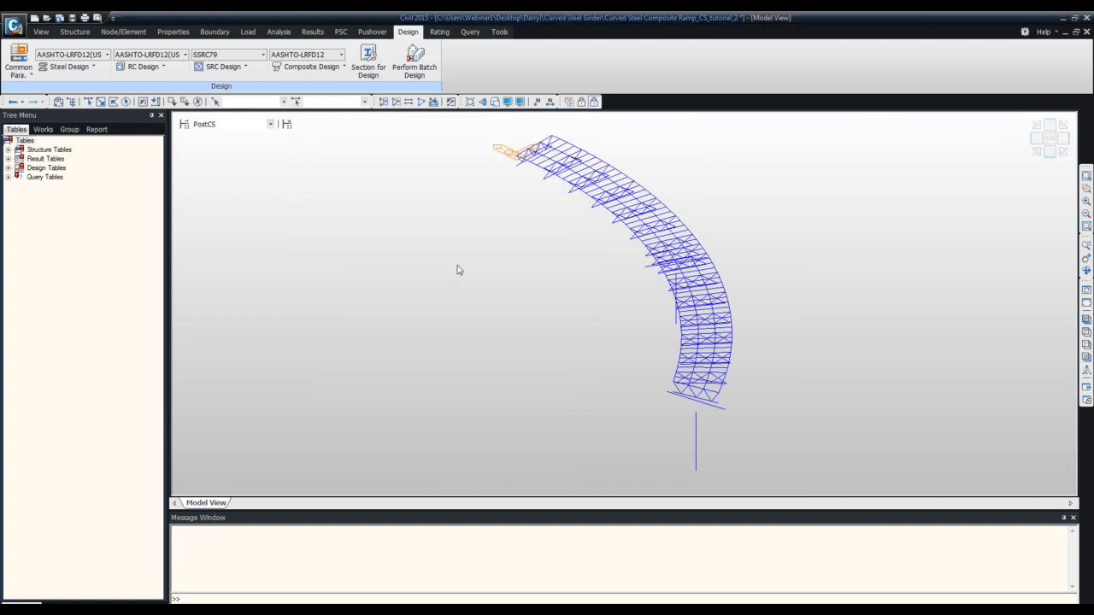
Open the load combination type settings for steel composite design
click(312, 68)
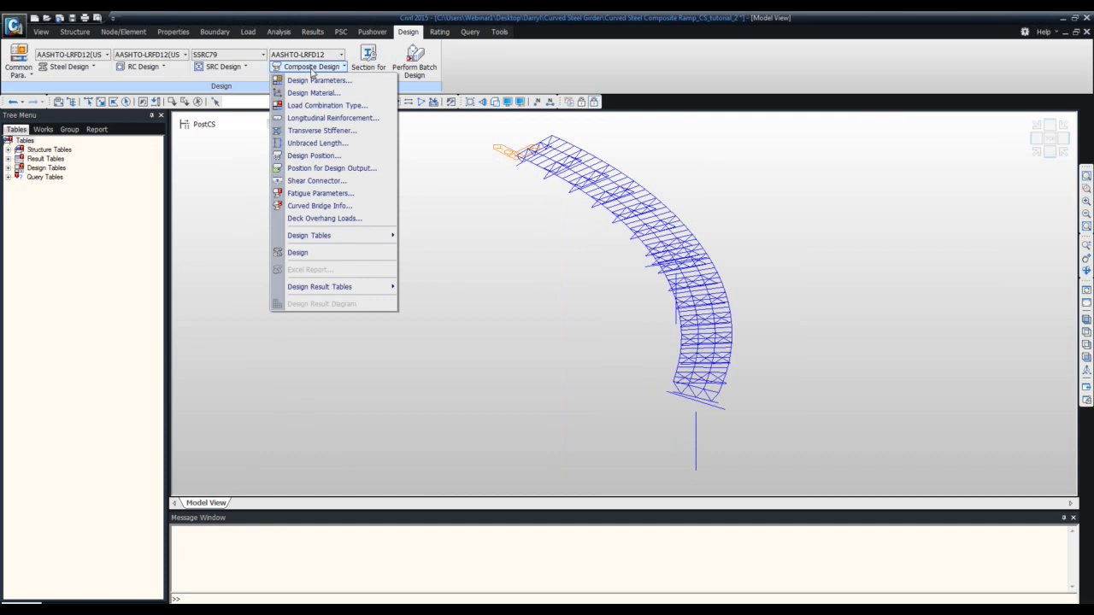
click(338, 105)
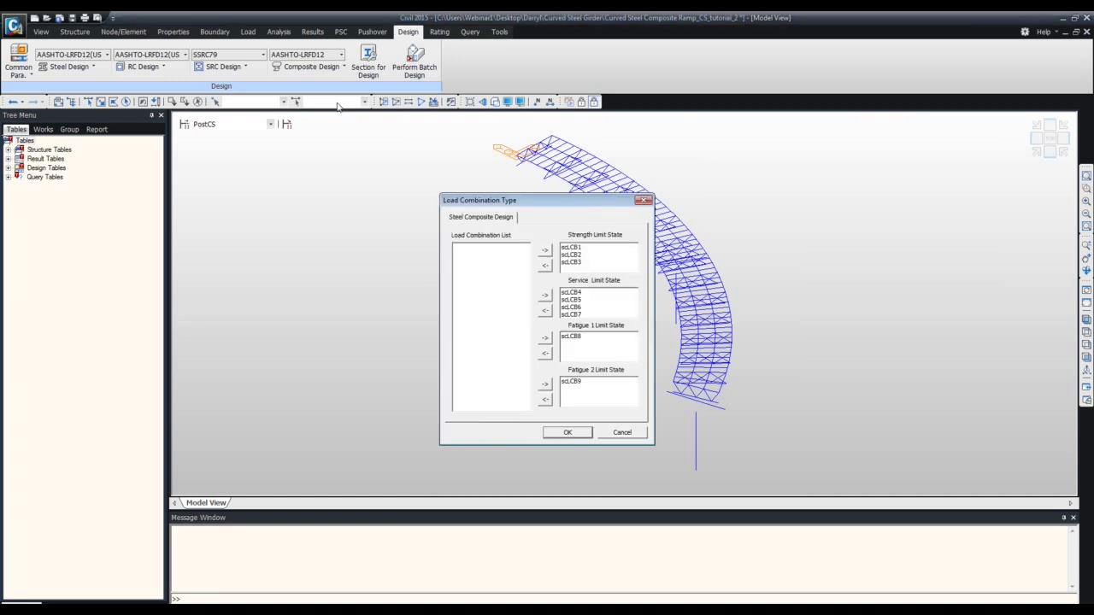
drag(536, 202, 436, 177)
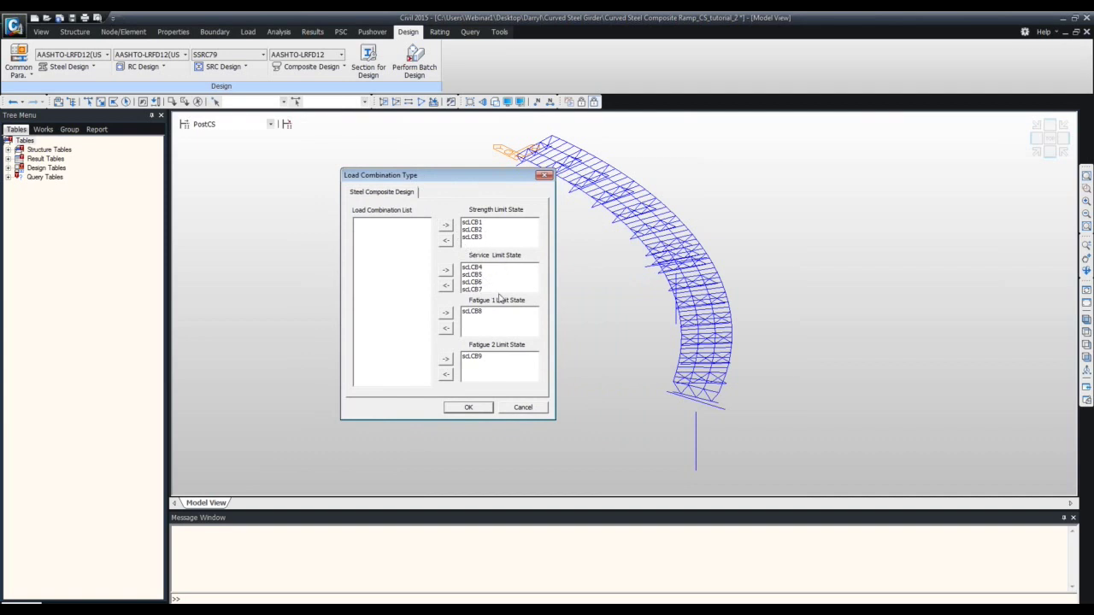
Take scLCB9 out of the Fatigue 2 limit state and assign it back to Fatigue 2
click(477, 363)
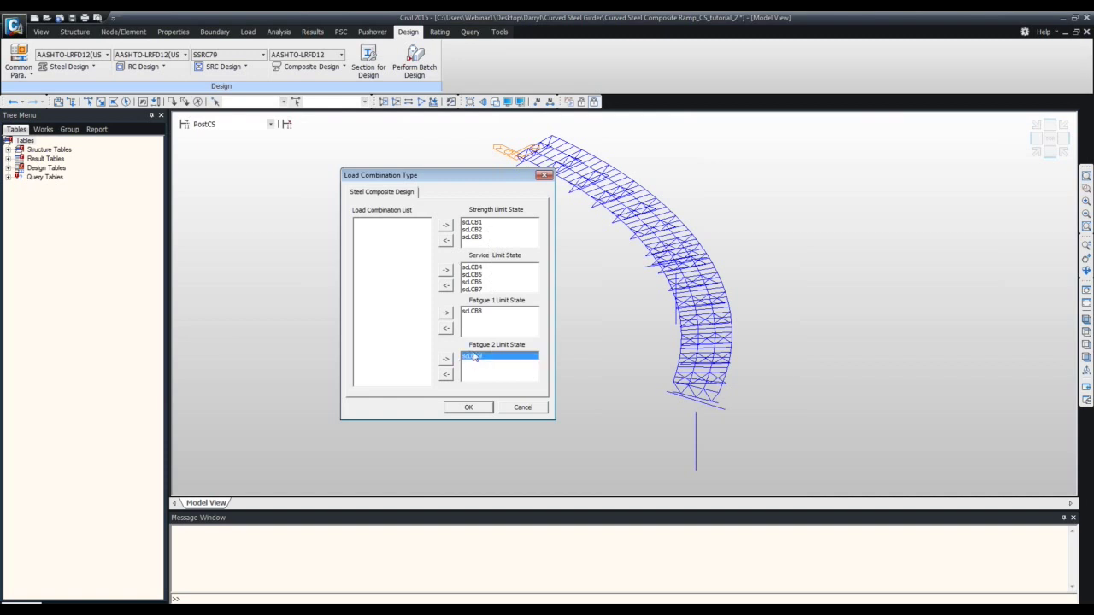
click(445, 374)
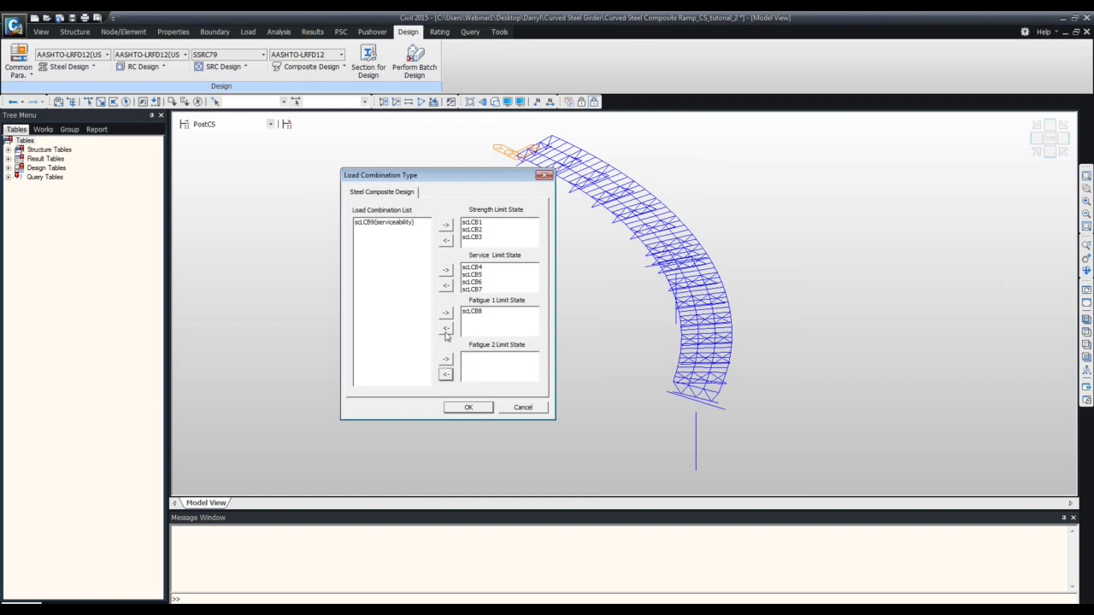
click(389, 224)
click(445, 360)
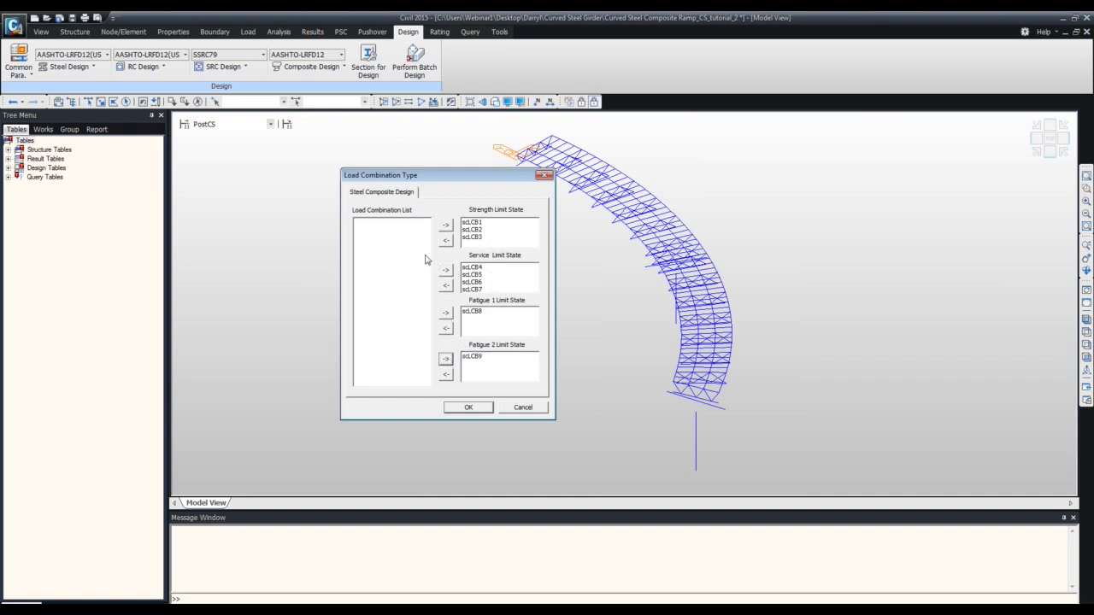
Move scLCB9 from the Fatigue 2 to the Fatigue 1 limit state, and take it out again
click(473, 356)
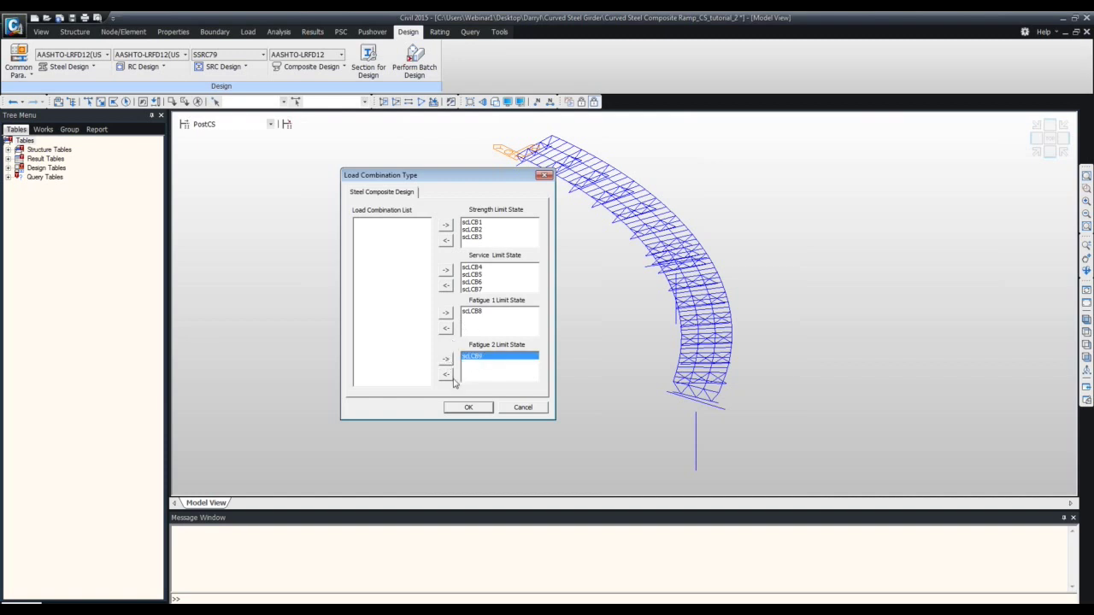
click(445, 375)
click(400, 223)
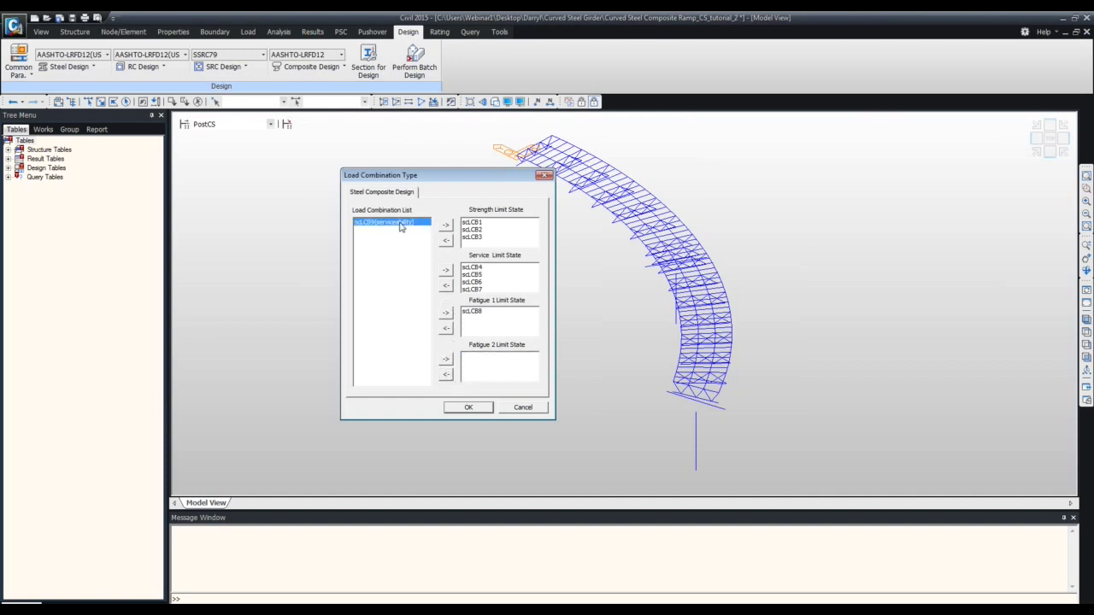
click(445, 313)
click(469, 319)
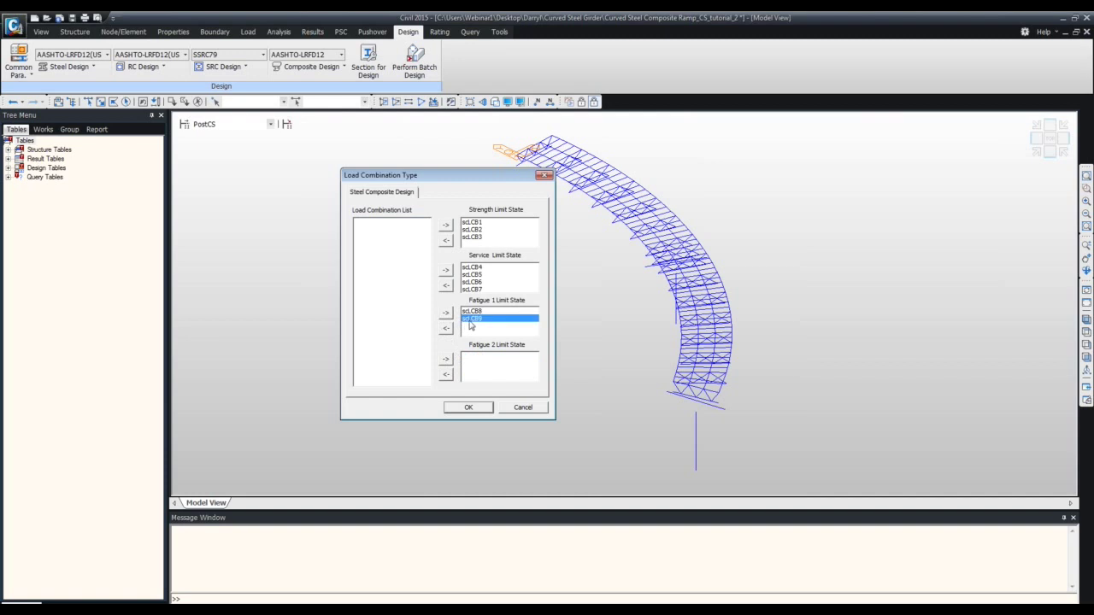
click(445, 328)
Assign scLCB9 to the Fatigue 2 limit state and accept the load combination types
click(407, 224)
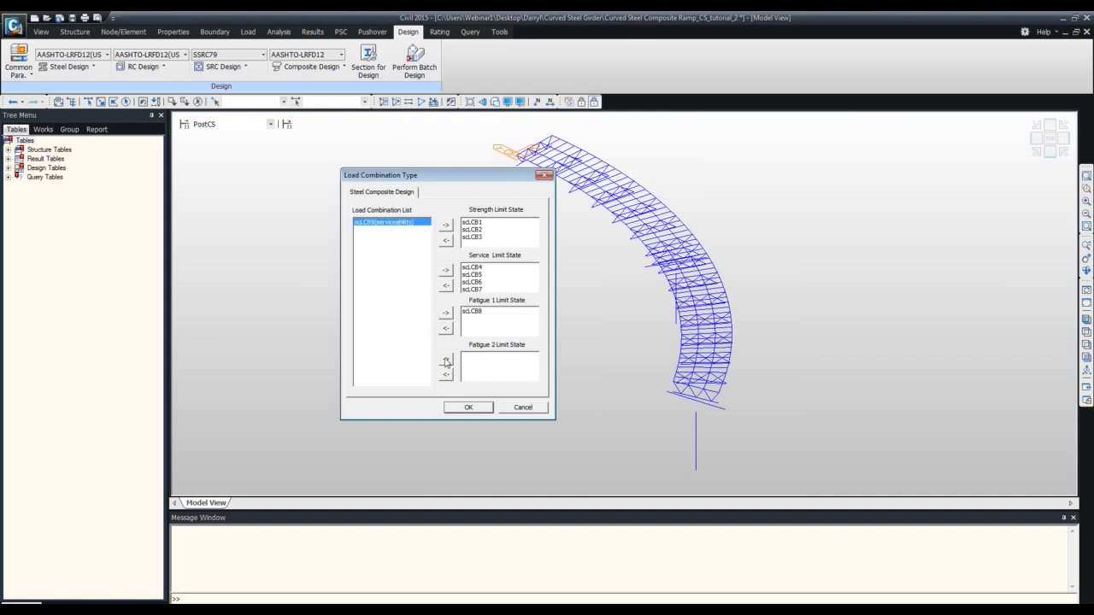
click(446, 359)
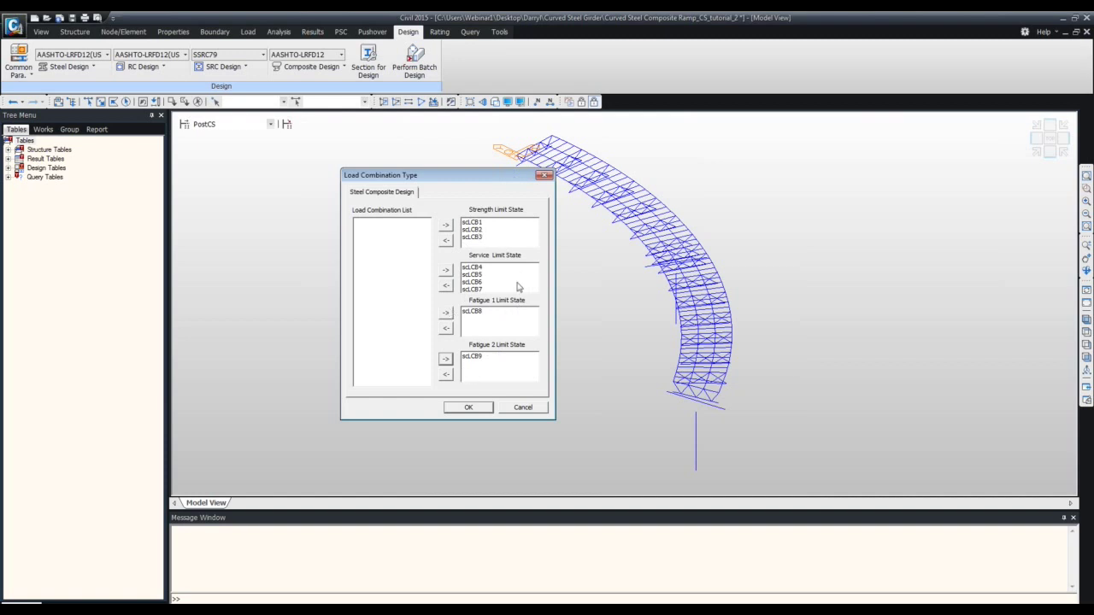
click(468, 408)
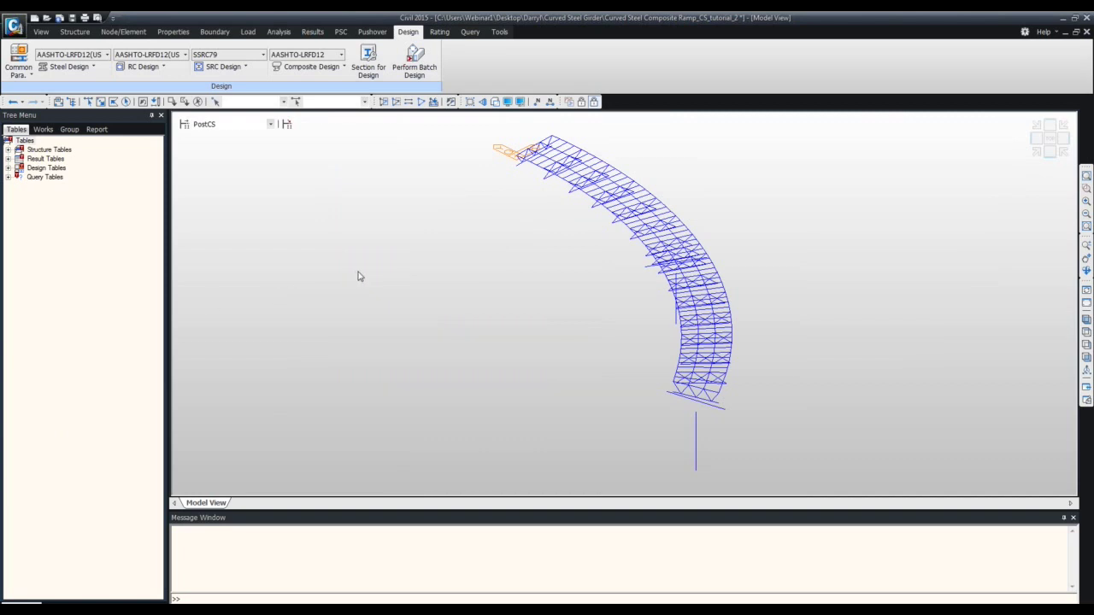
Open the longitudinal reinforcement settings for composite design
click(311, 67)
click(325, 118)
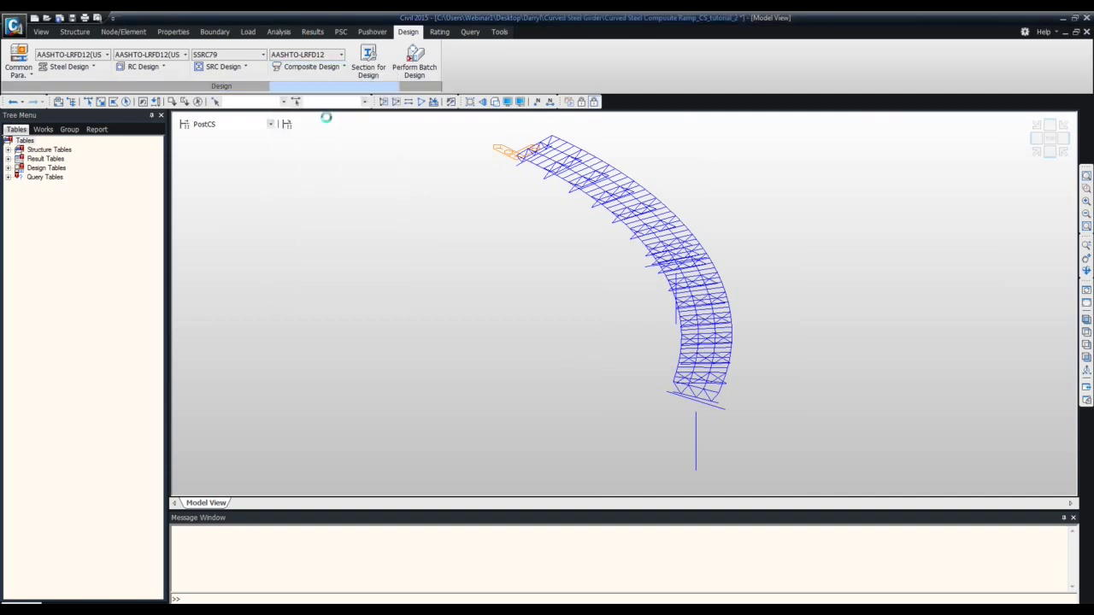
drag(350, 128, 265, 103)
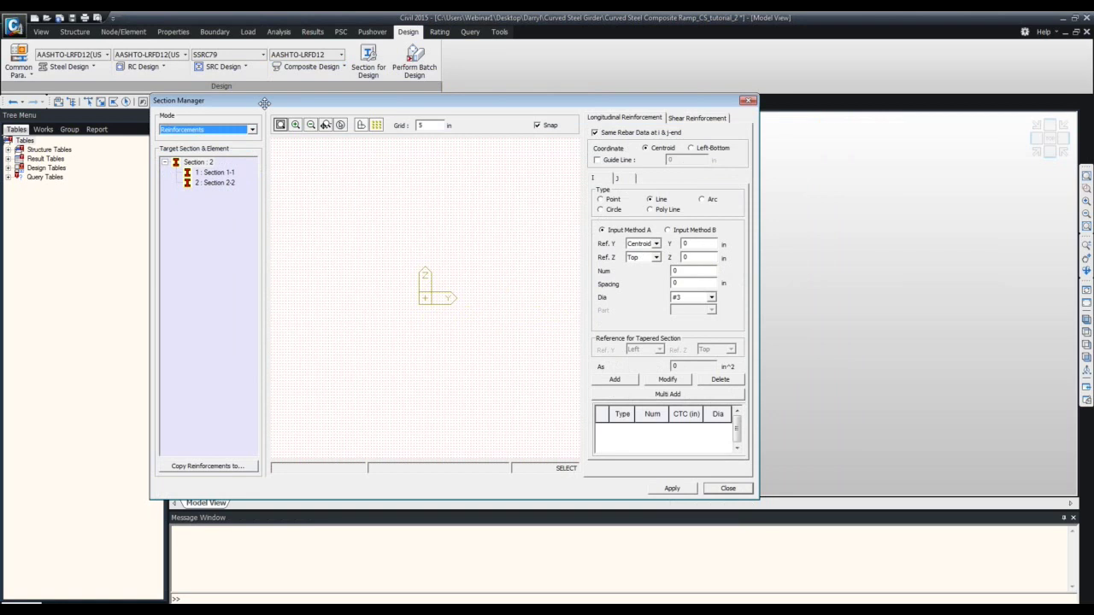
Compare the cross-sections of Section 1-1 and Section 2-2 in the section manager
click(211, 174)
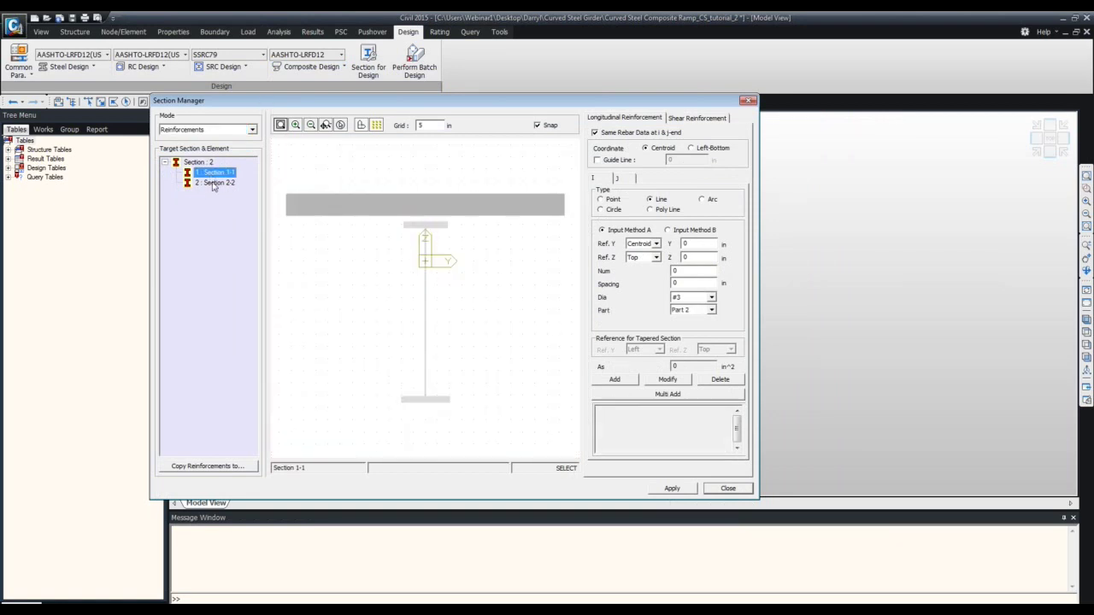
click(212, 183)
click(211, 176)
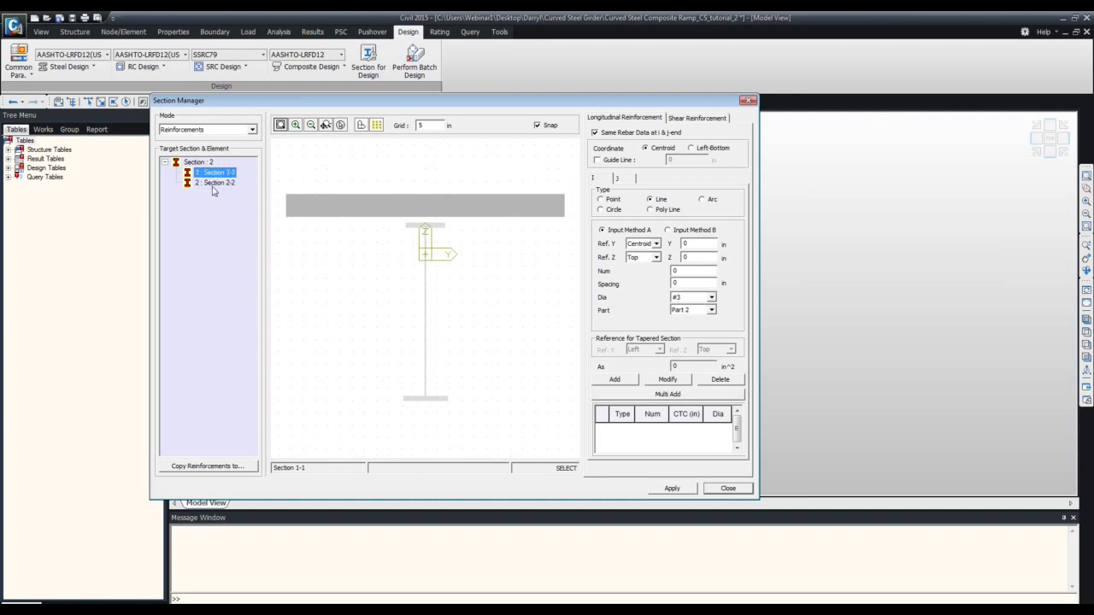
click(214, 184)
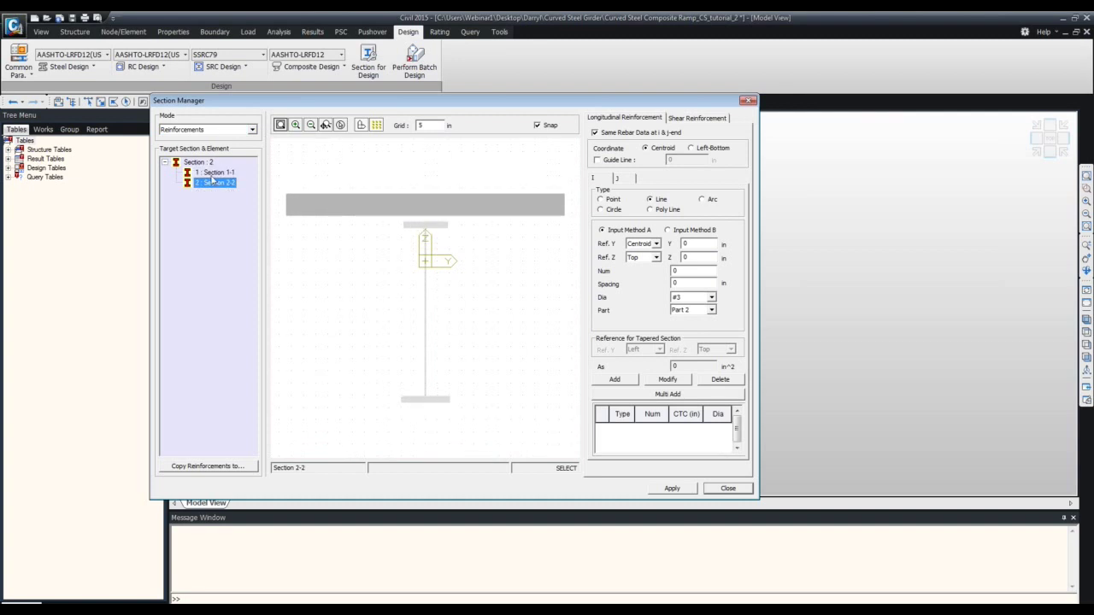
click(212, 176)
click(213, 183)
click(208, 173)
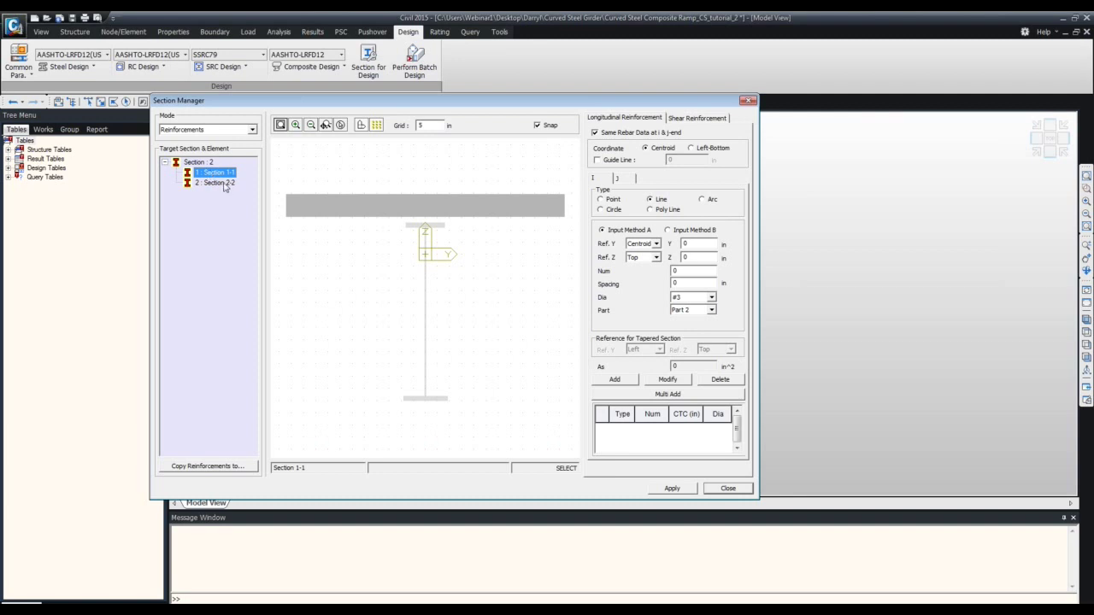
Set the line reinforcement of Section 2-2 to be referenced from Left in Y, using Input Method A
click(224, 183)
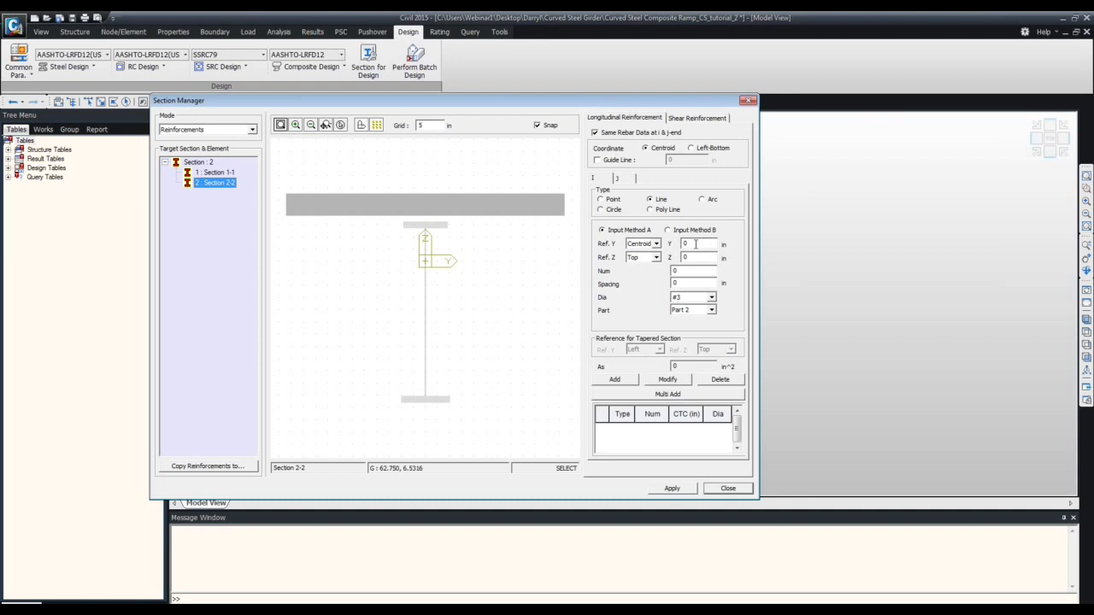
click(656, 243)
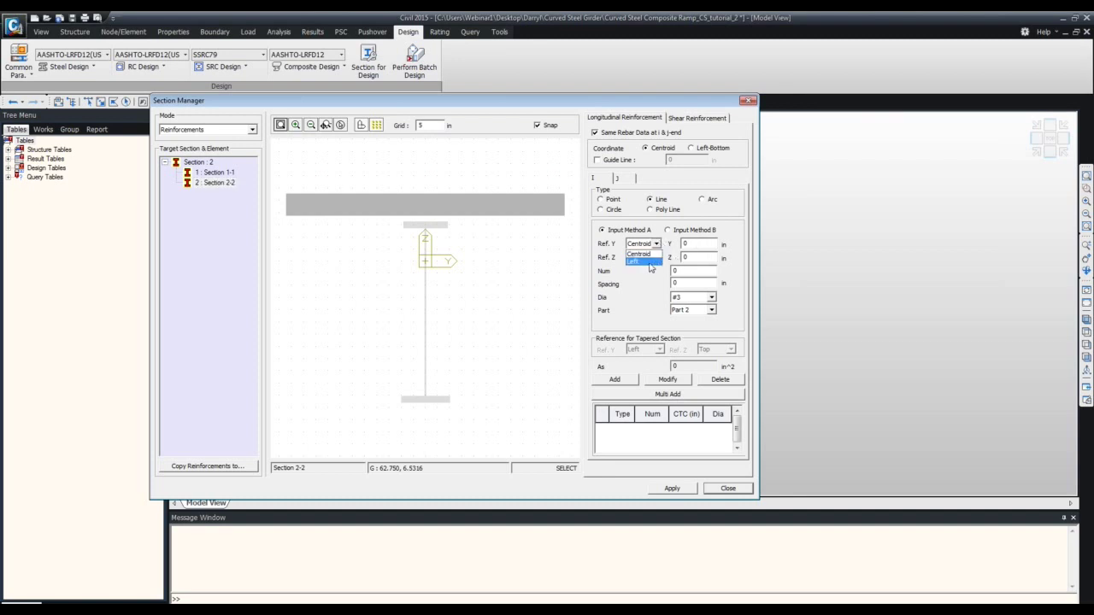
click(653, 254)
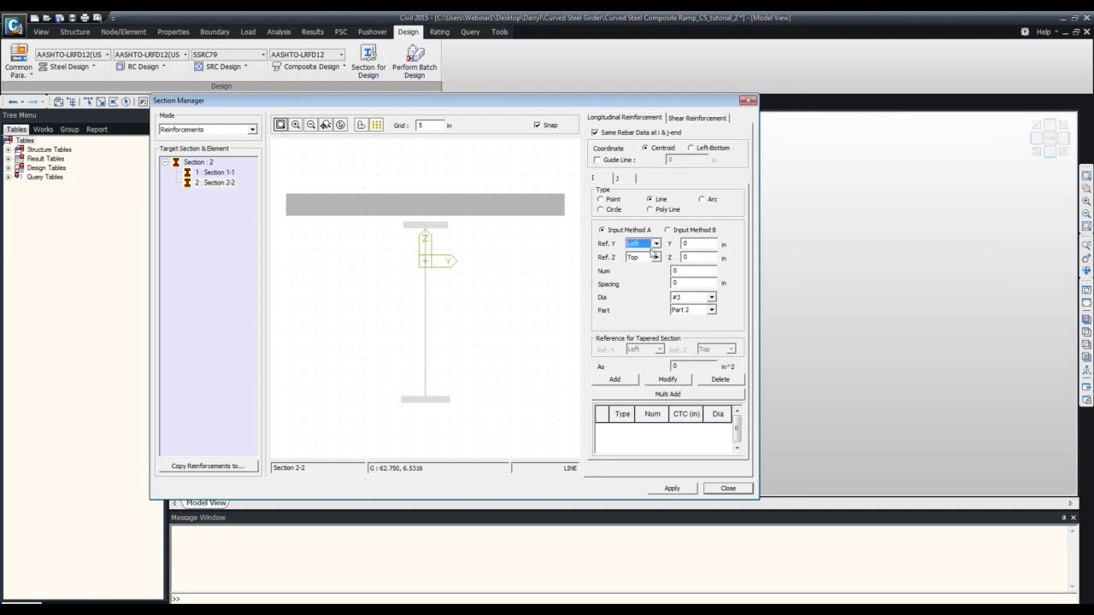
click(666, 231)
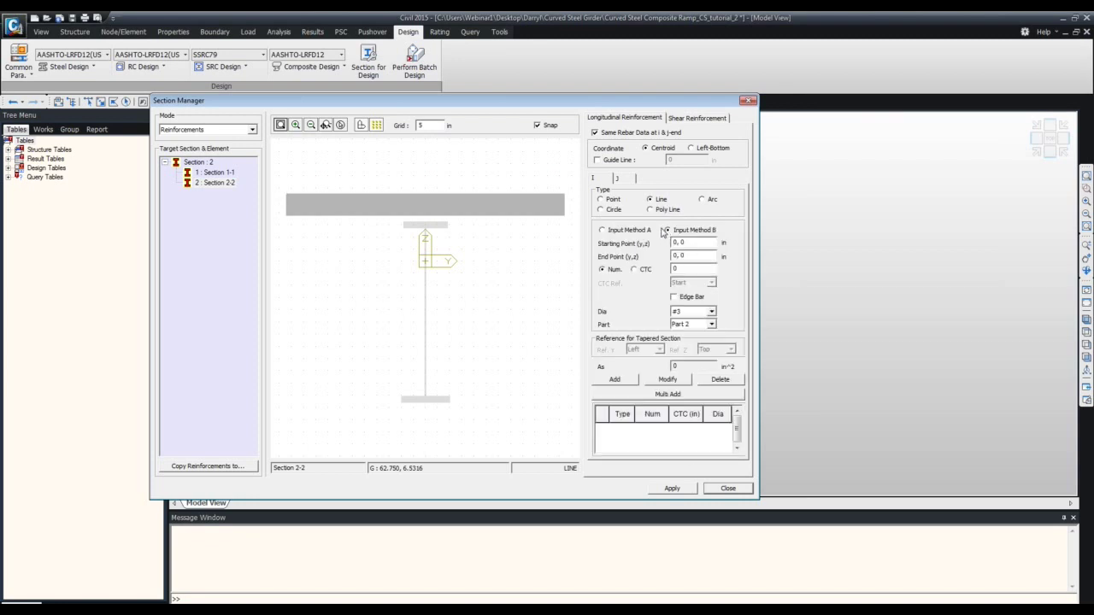
click(627, 234)
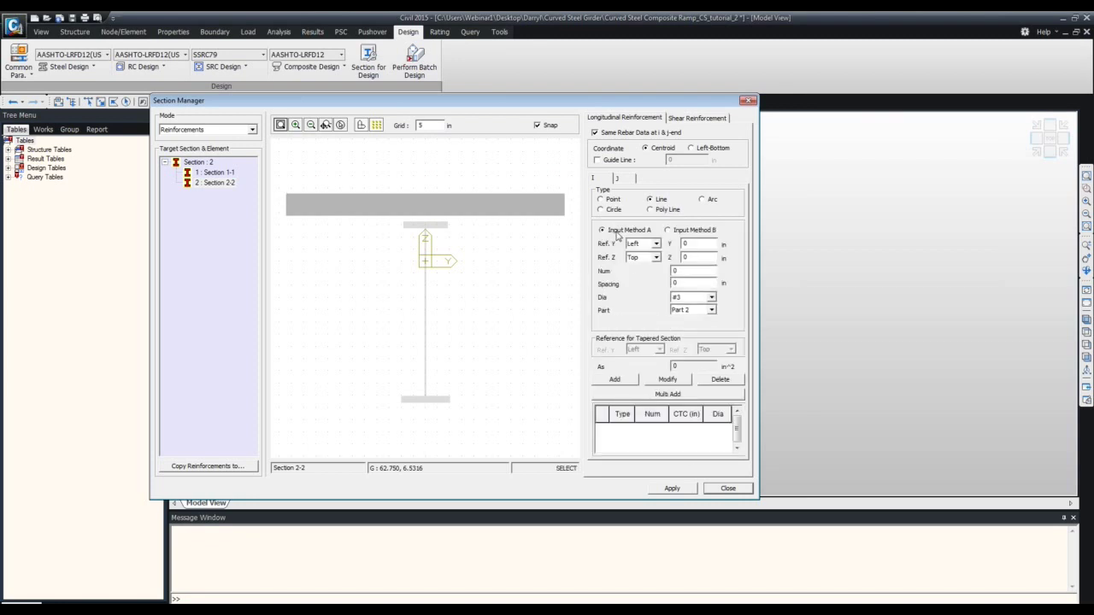
click(668, 230)
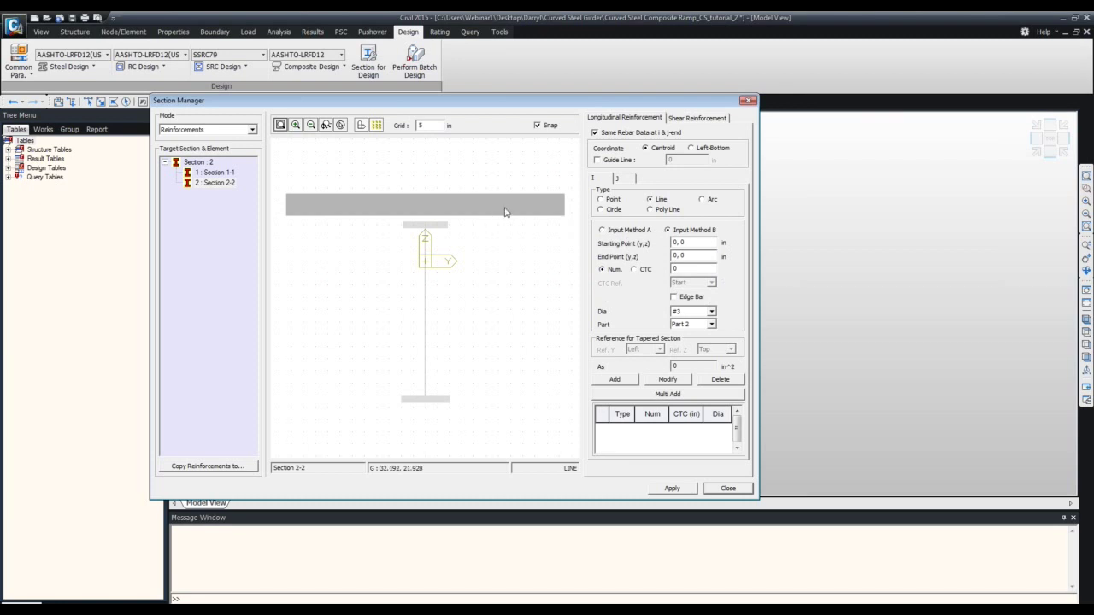
click(629, 231)
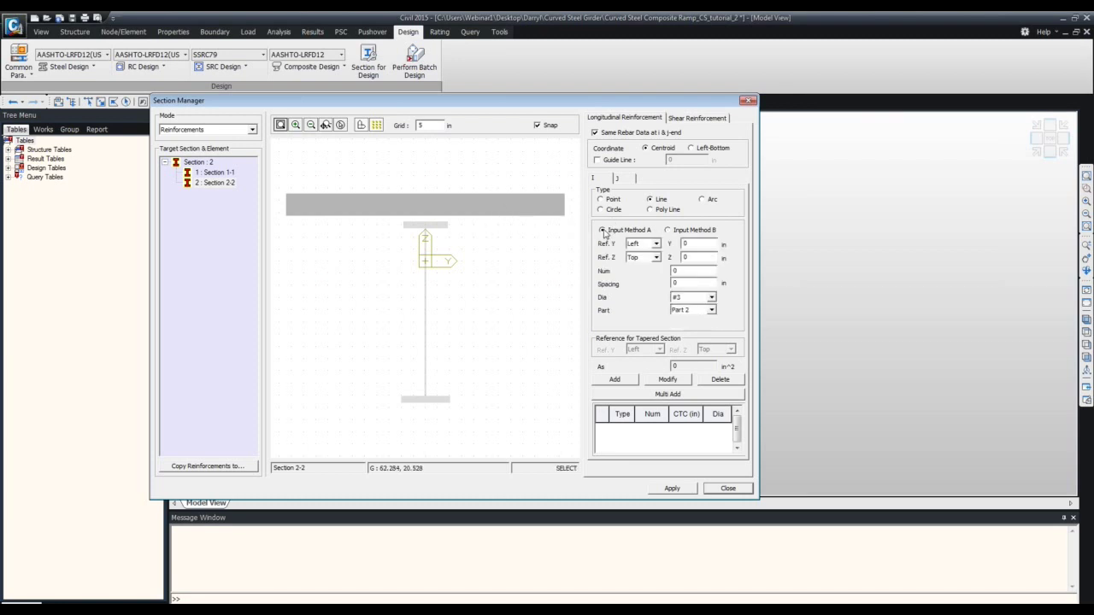
Define the Section 2-2 rebar line with Y 3 in, Z 4.37 in from Top, 19 bars and 6 in spacing
double_click(701, 243)
text(3)
click(657, 258)
key(Tab)
text(4.37)
double_click(689, 270)
text(19)
double_click(688, 282)
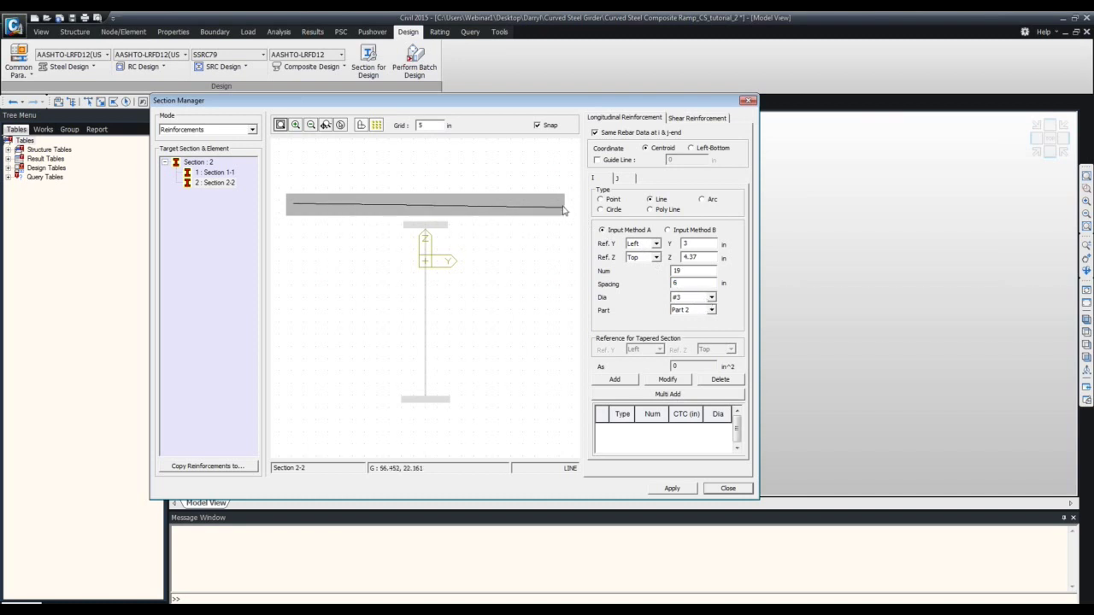
Set the bar diameter to #8 in Part 2, then add the rebar line and apply it to Section 2-2
click(710, 298)
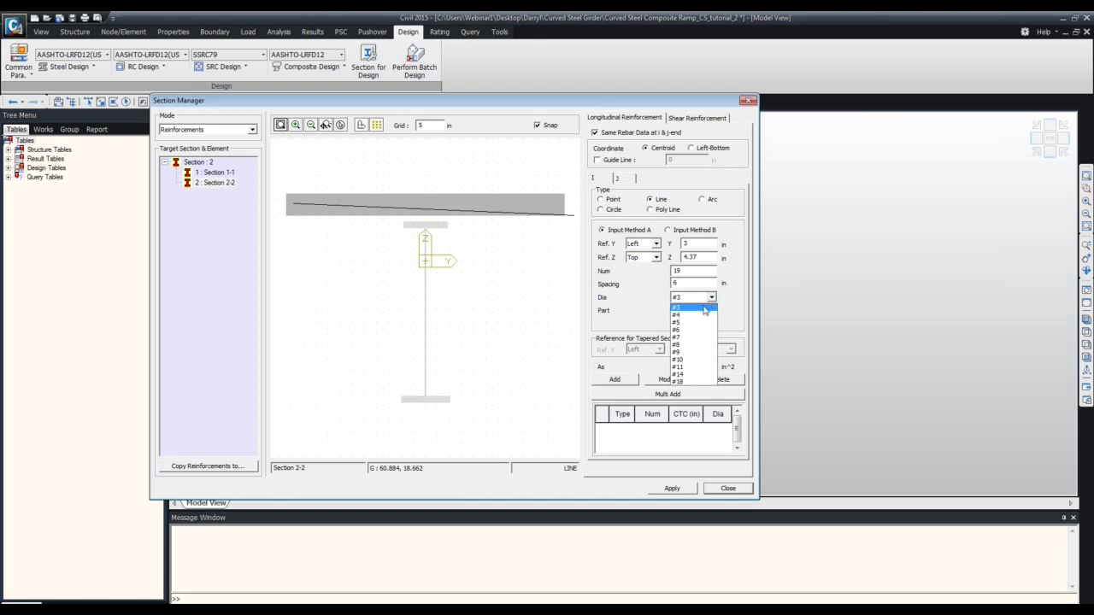
click(694, 344)
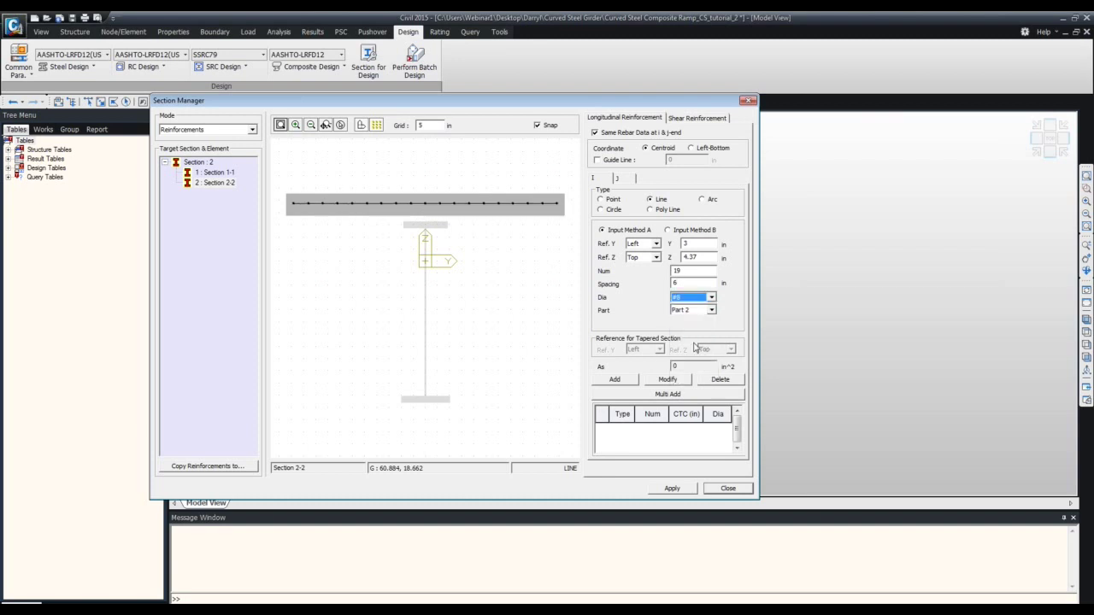
click(712, 311)
click(710, 313)
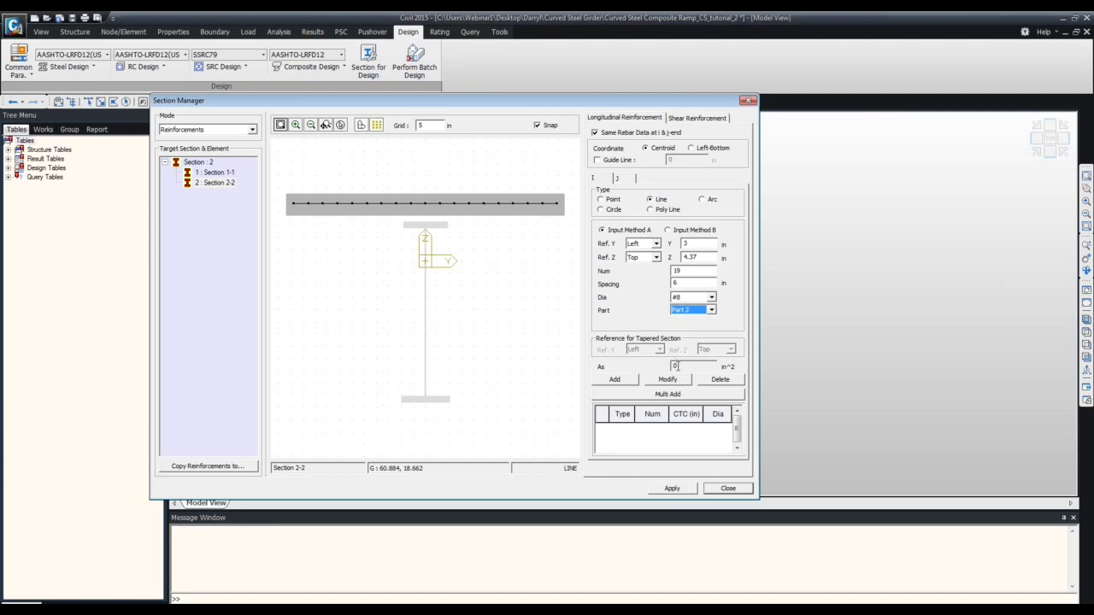
click(635, 380)
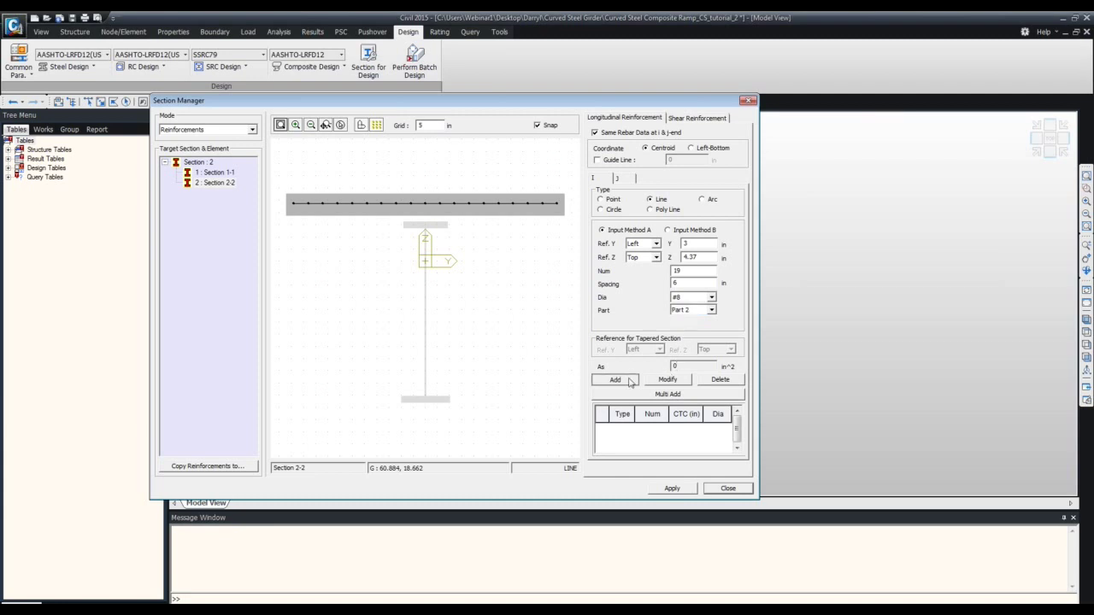
click(682, 489)
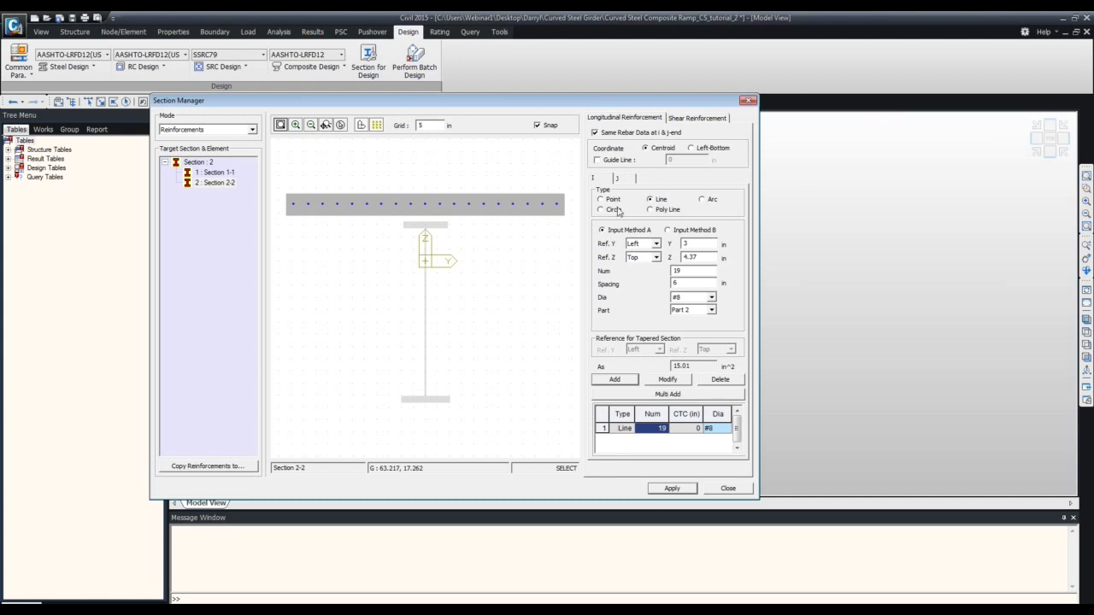
Check the longitudinal reinforcement of Sections 1-1 and 2-2, and close the reinforcement settings
click(219, 173)
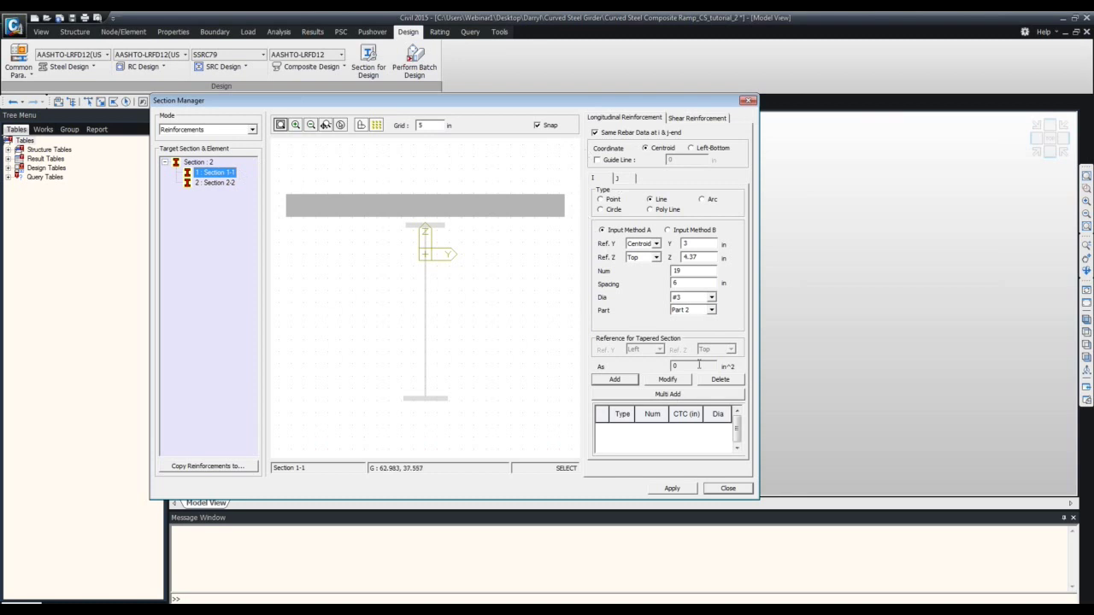
click(225, 183)
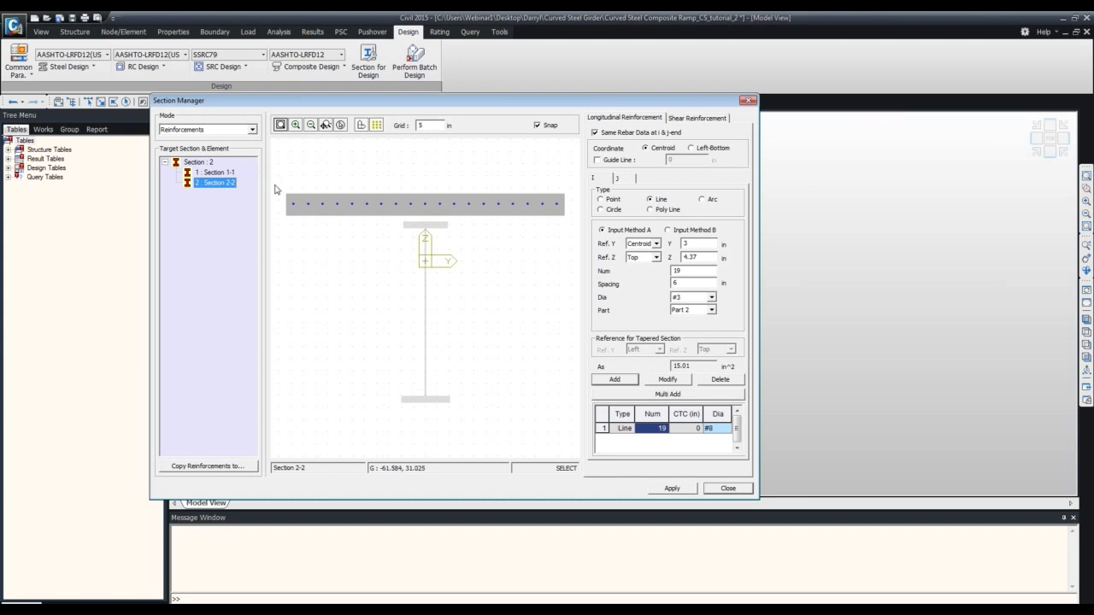
click(227, 174)
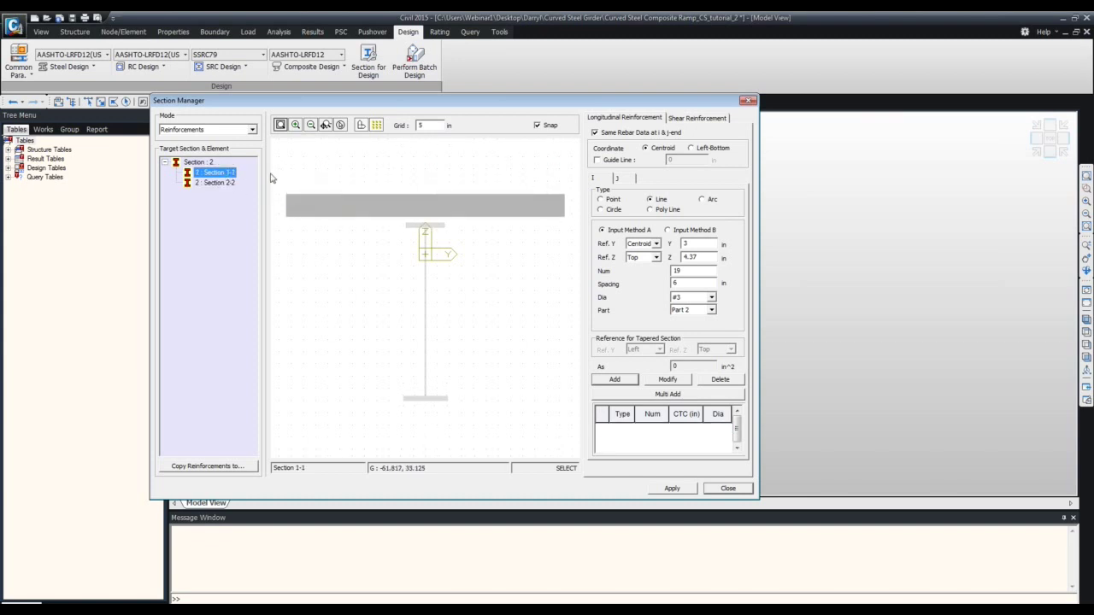
click(224, 183)
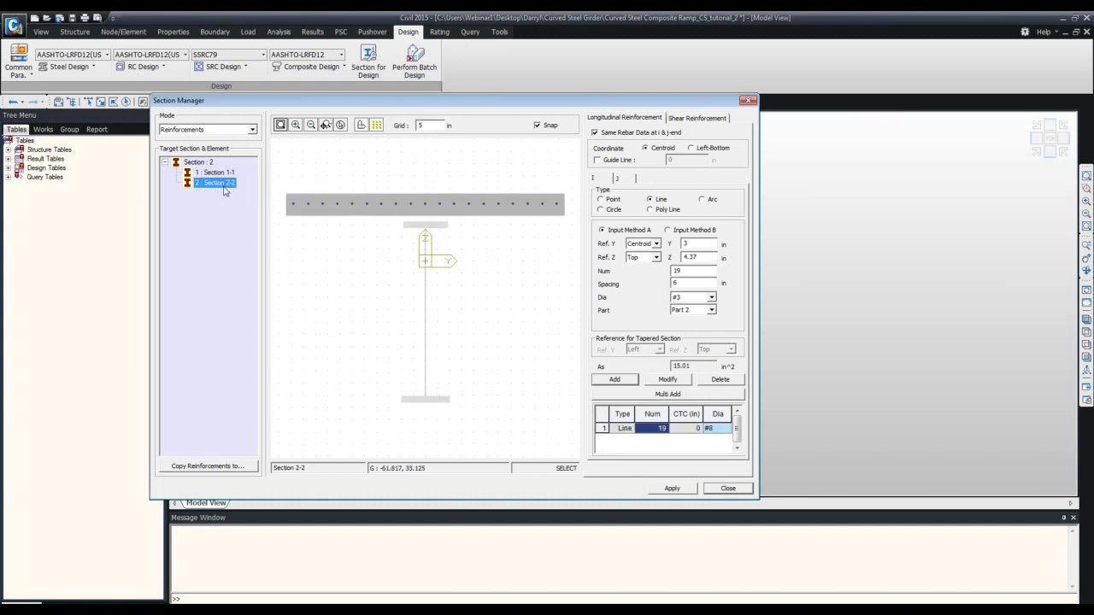
click(723, 489)
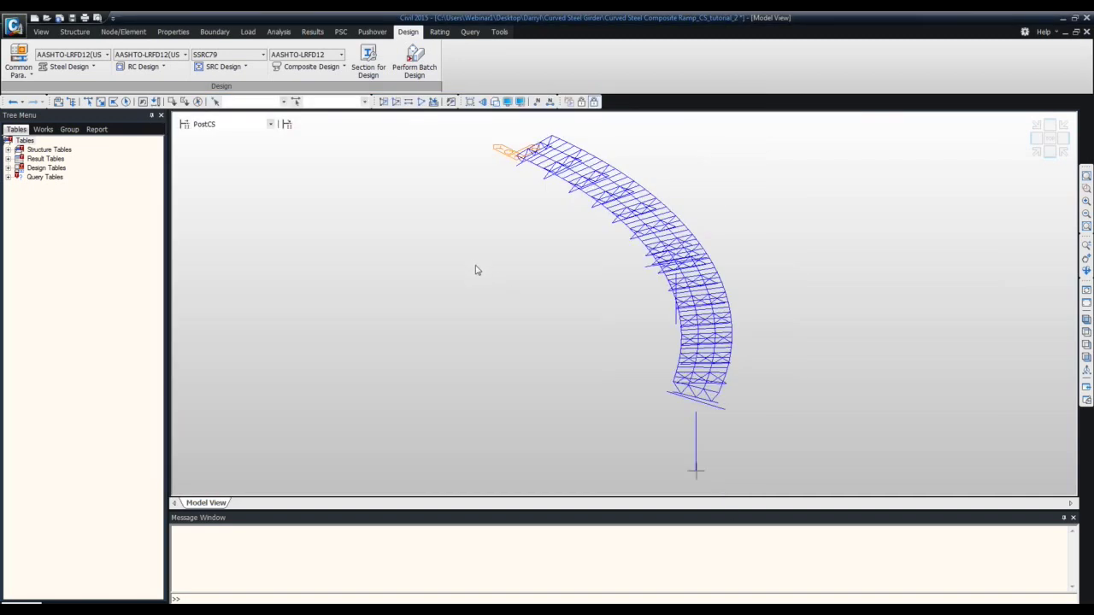
Open the transverse stiffener settings for composite design and enable the flat web stiffener for Section 1-1
click(311, 68)
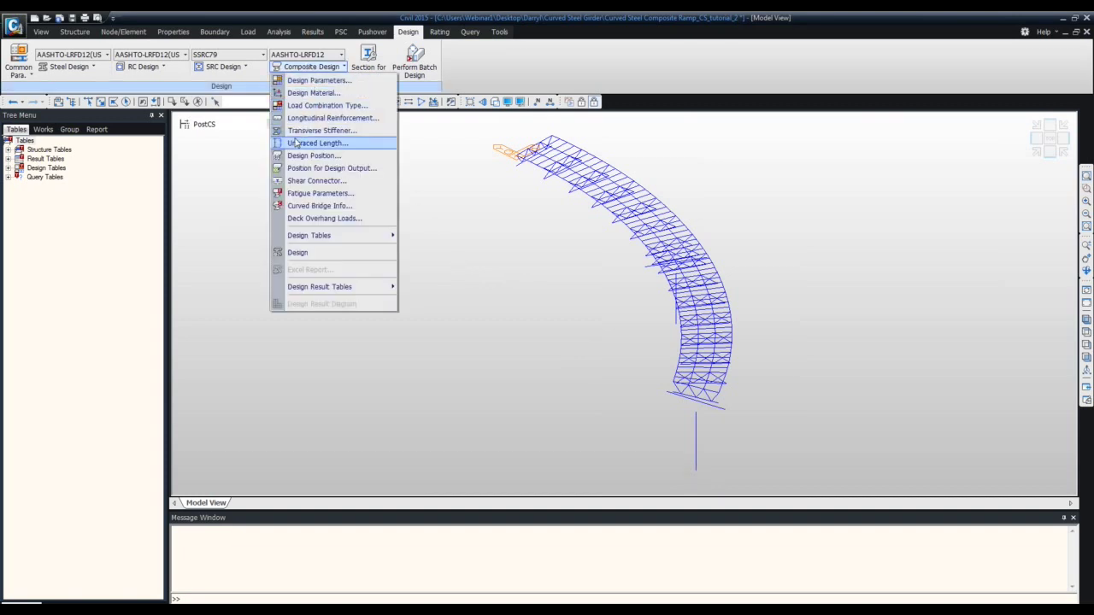
click(325, 133)
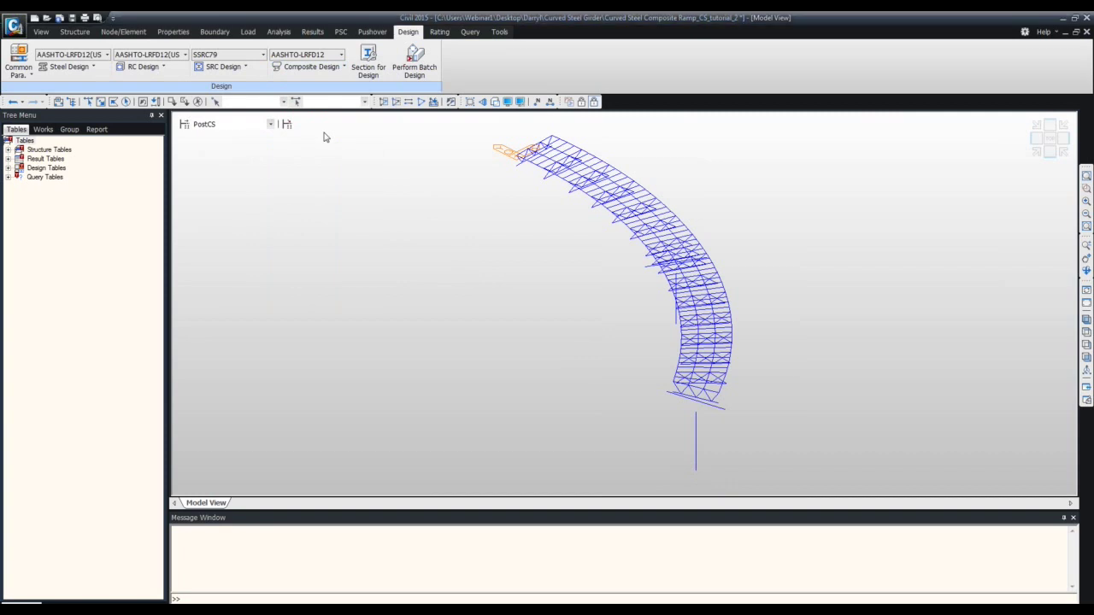
drag(369, 125, 299, 126)
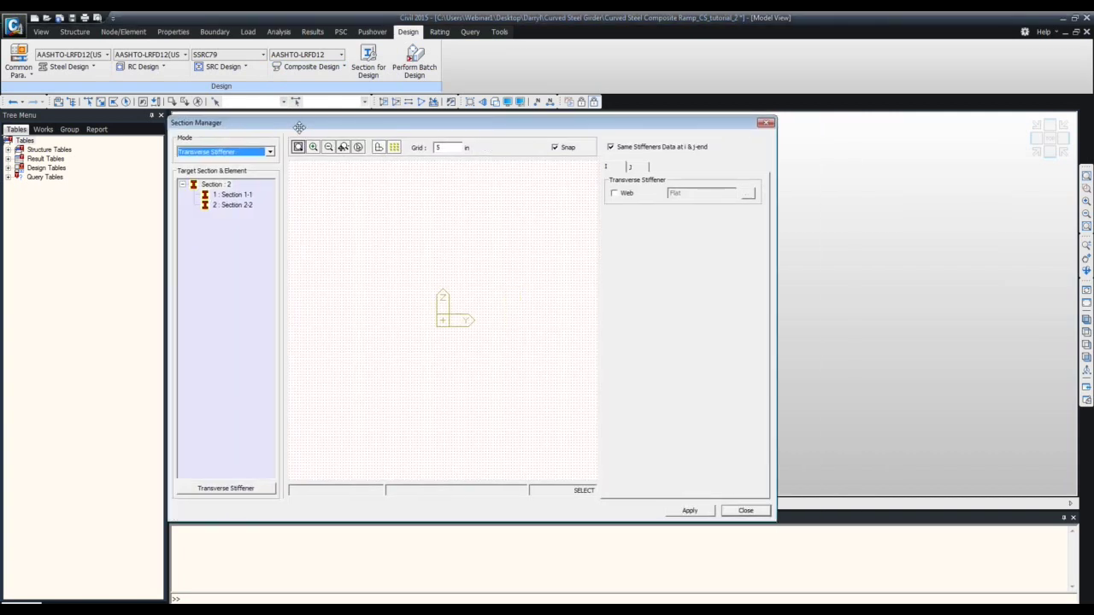
click(233, 194)
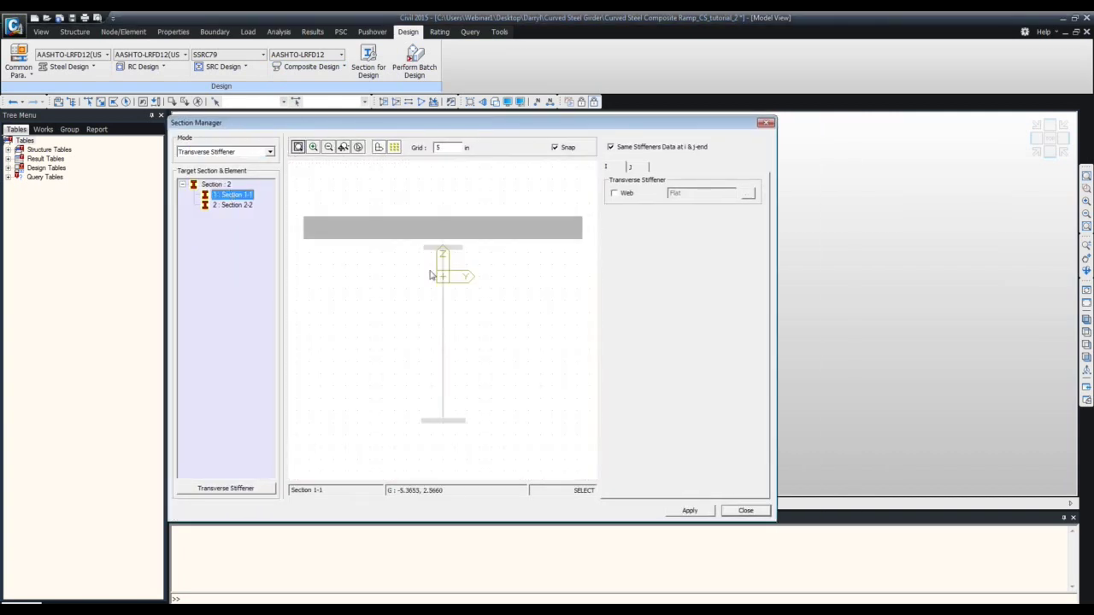
click(614, 193)
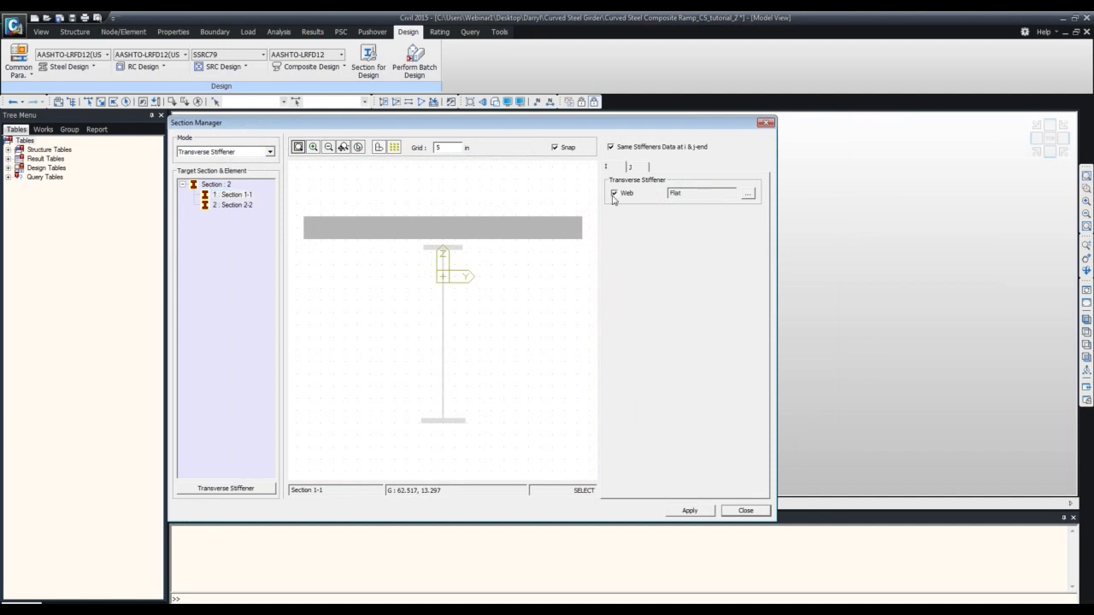
Define Section 1-1's flat one-sided stiffener with Fy 36 kips/in², pitch 90 in, B 5 in and t 1.5 in, and apply it
click(748, 195)
drag(793, 184, 456, 203)
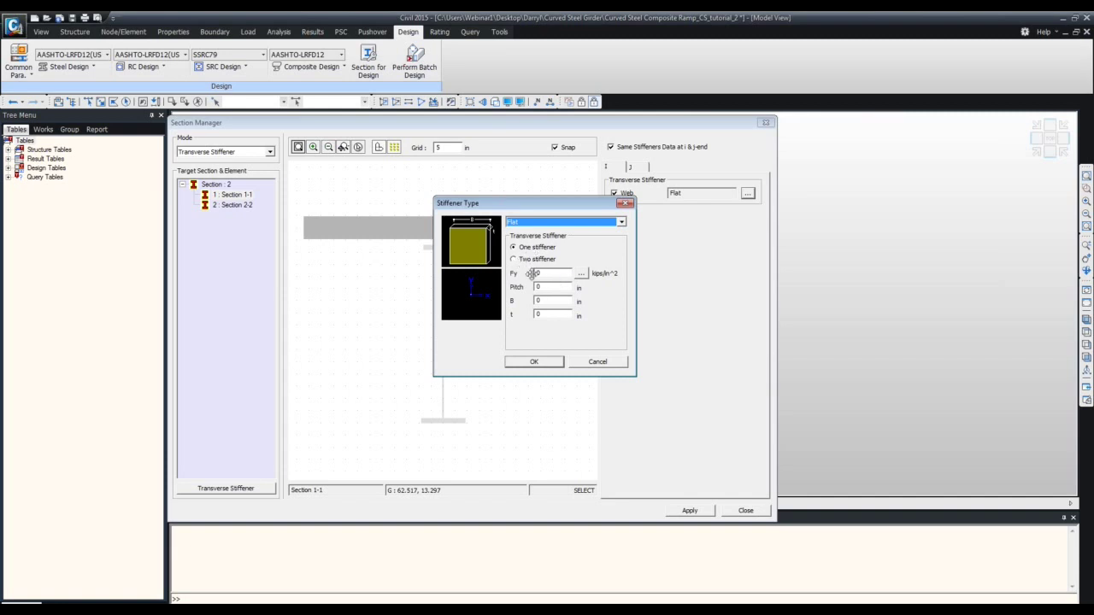
click(529, 274)
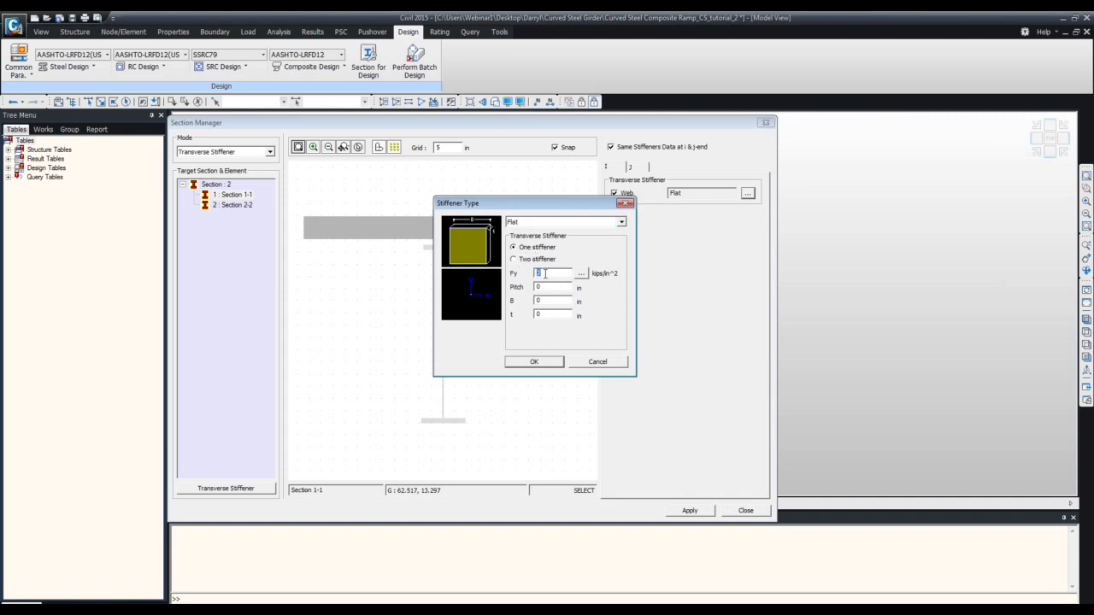
text(36)
click(552, 287)
text(90)
key(Tab)
text(5)
key(Tab)
text(1.5)
click(534, 362)
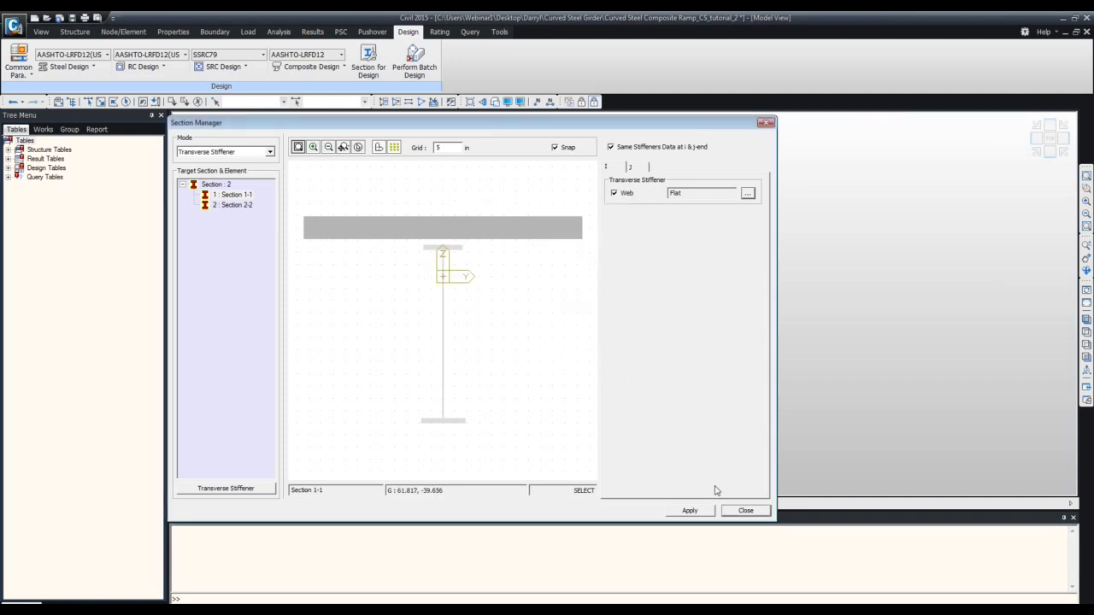
click(706, 510)
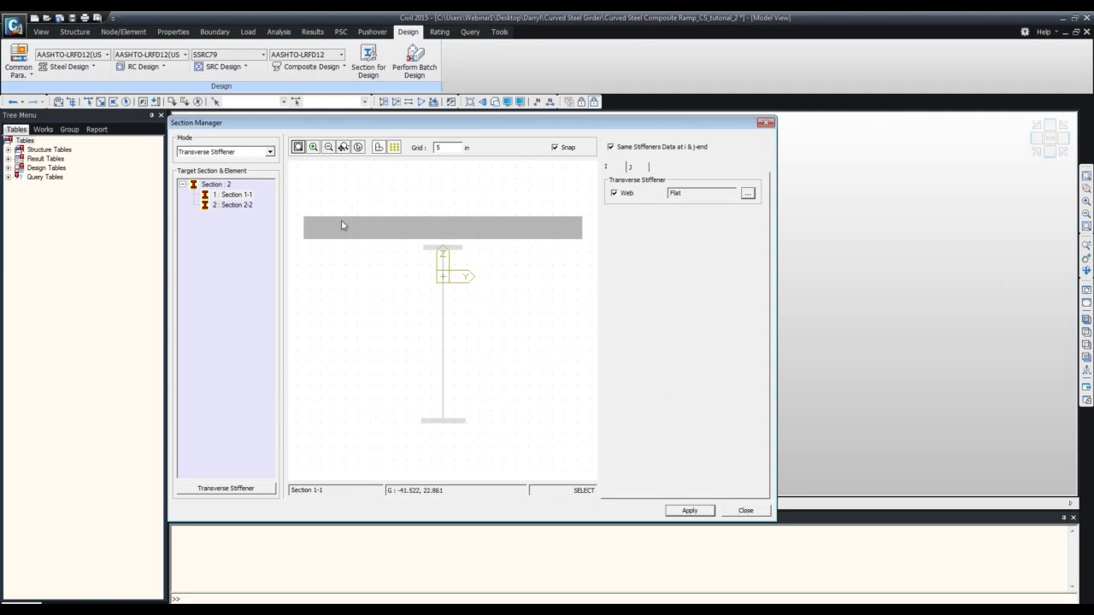
Enable the flat web stiffener for Section 2-2 and set its Fy to 36 kips/in² and pitch to 90 in
click(236, 206)
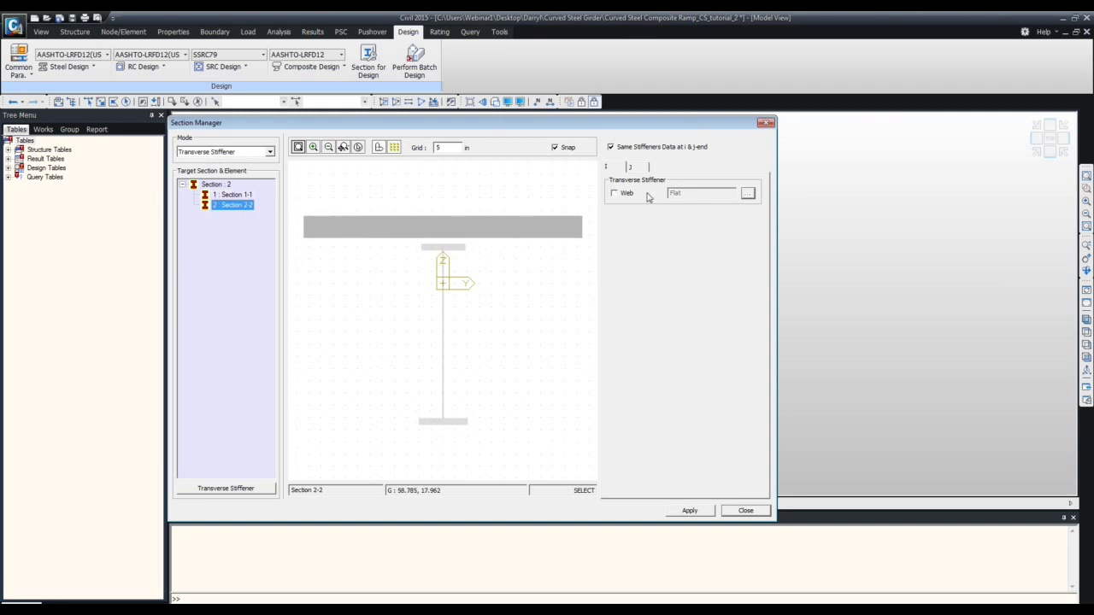
click(612, 198)
click(748, 194)
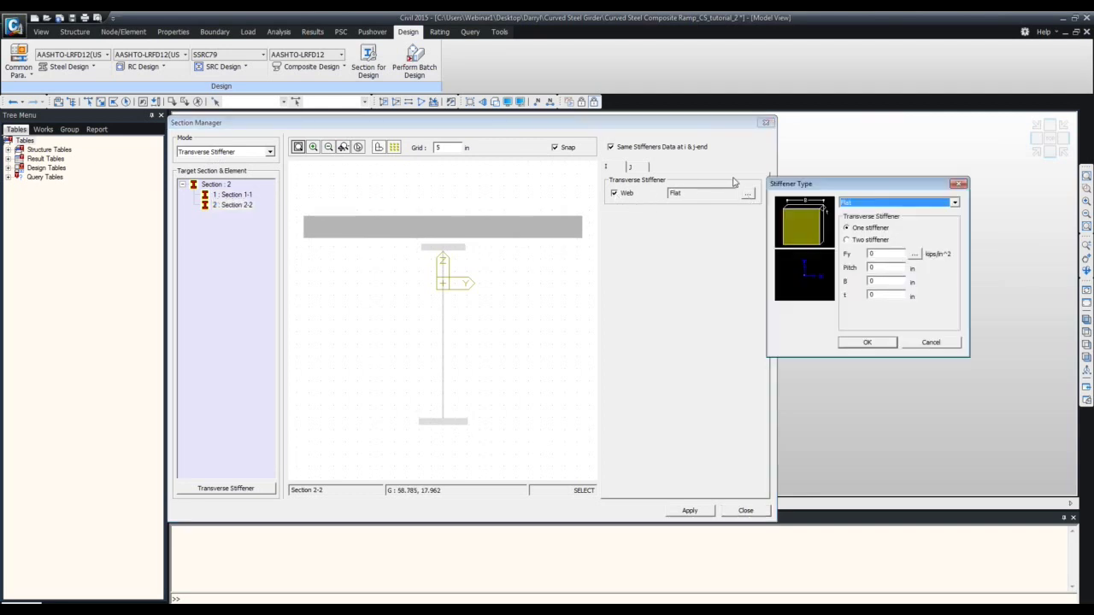
drag(814, 193, 484, 200)
double_click(540, 271)
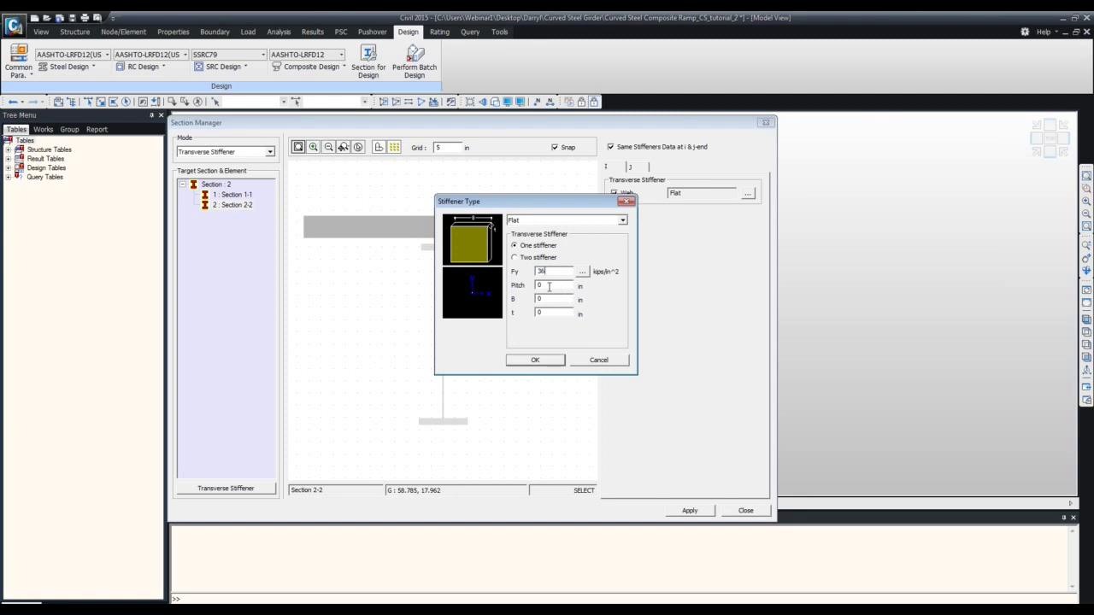
double_click(547, 286)
text(90)
Set the Section 2-2 stiffener's B to 5 in and t to 1.5 in, apply it and close the stiffener settings
double_click(525, 300)
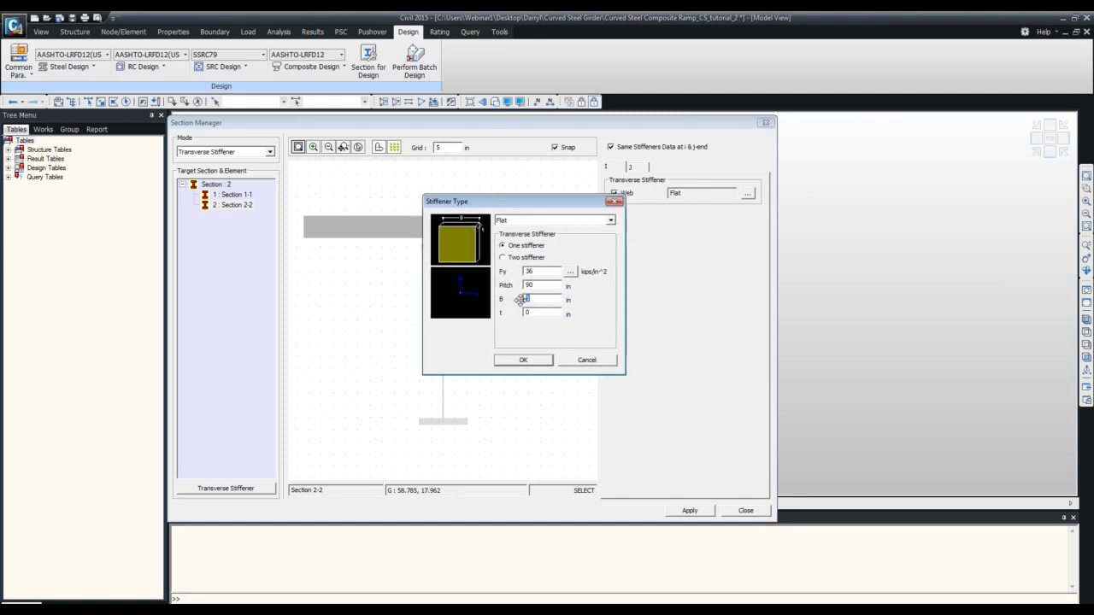
text(5)
double_click(546, 313)
text(1.5)
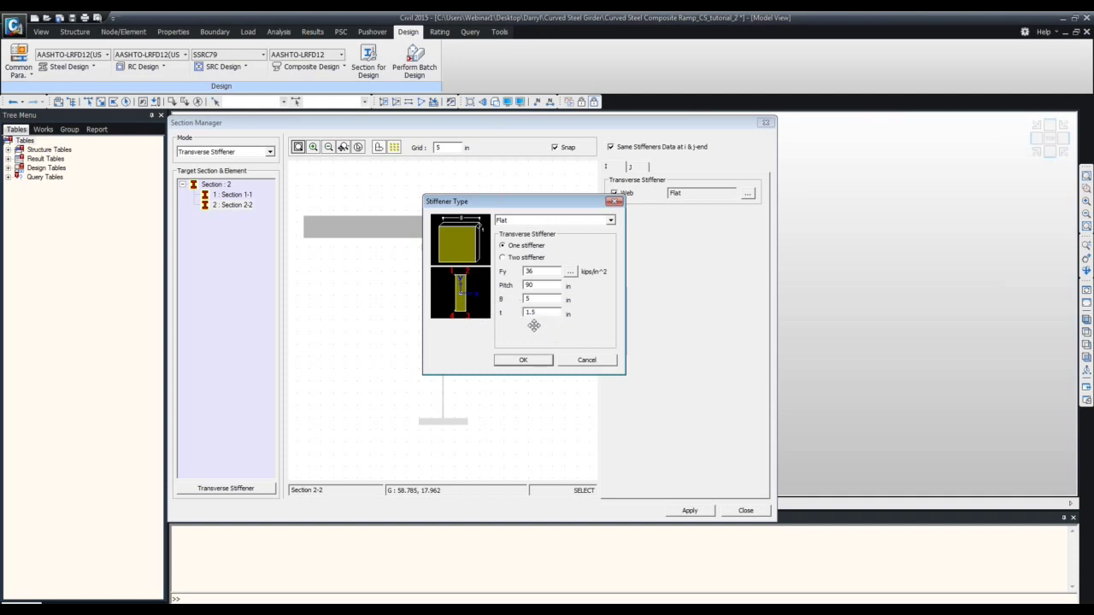
click(535, 360)
click(690, 512)
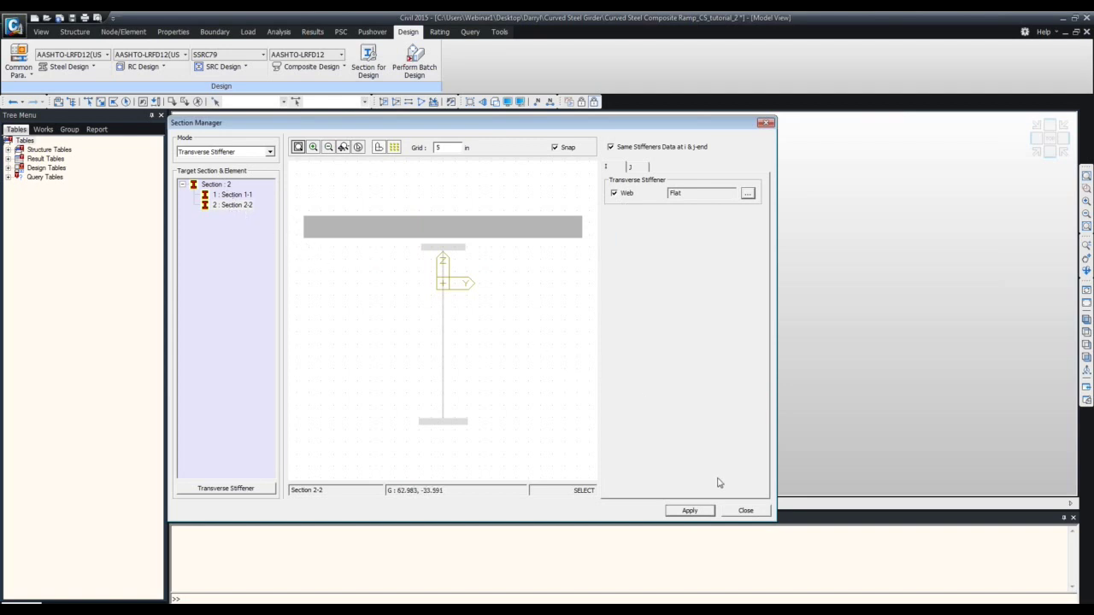
click(745, 510)
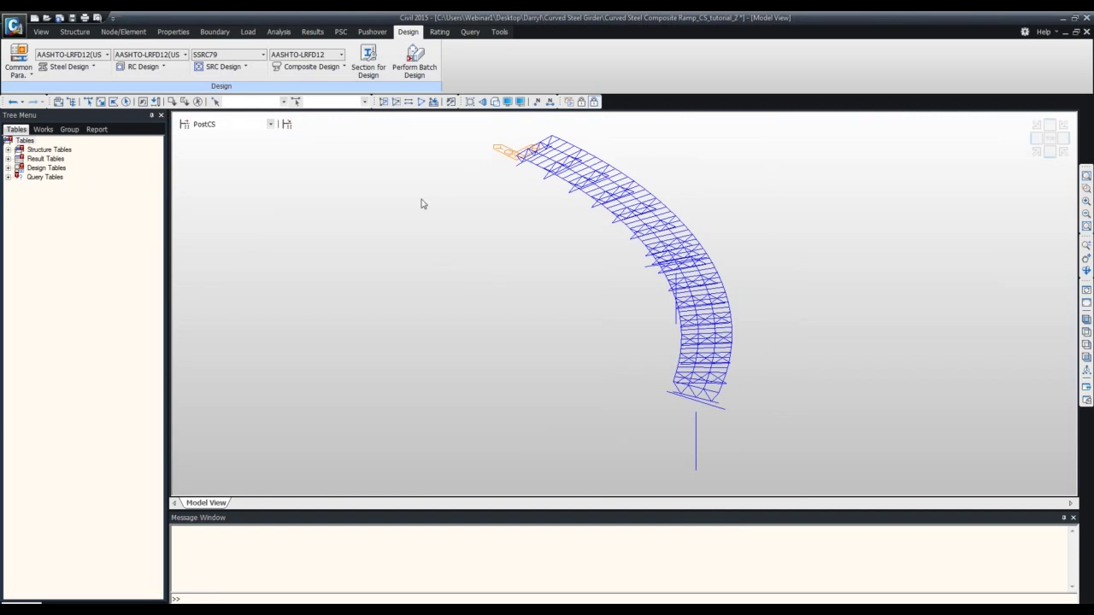
click(311, 73)
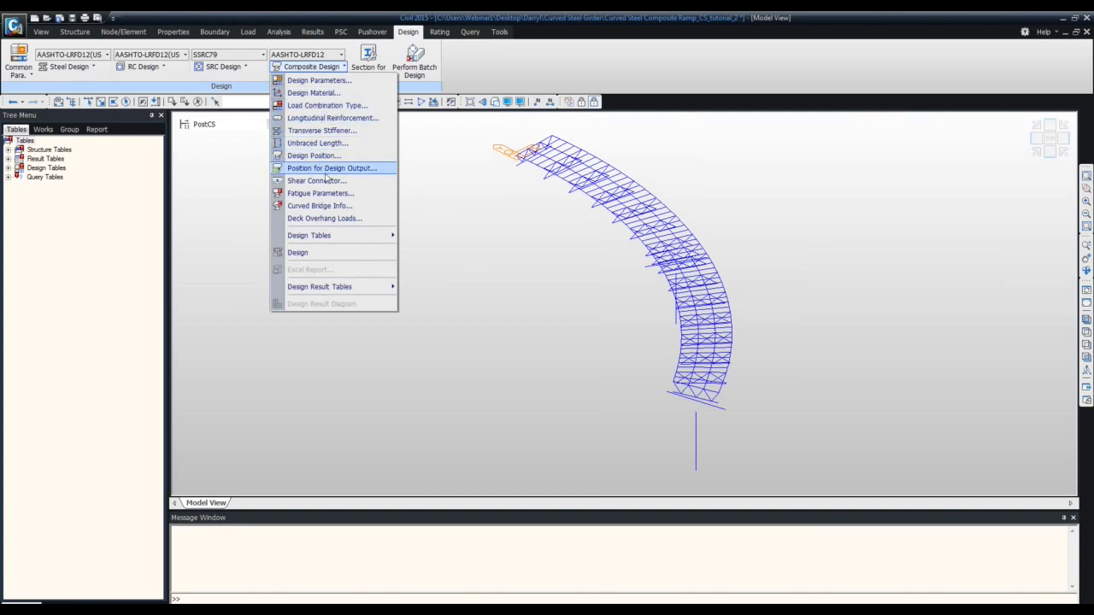
click(316, 143)
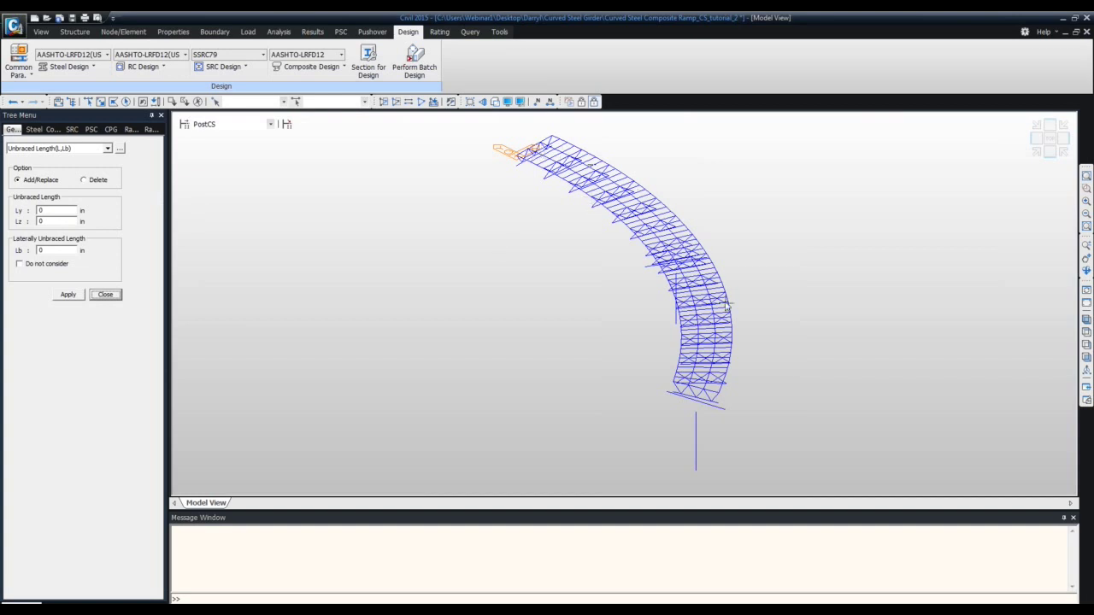
click(119, 296)
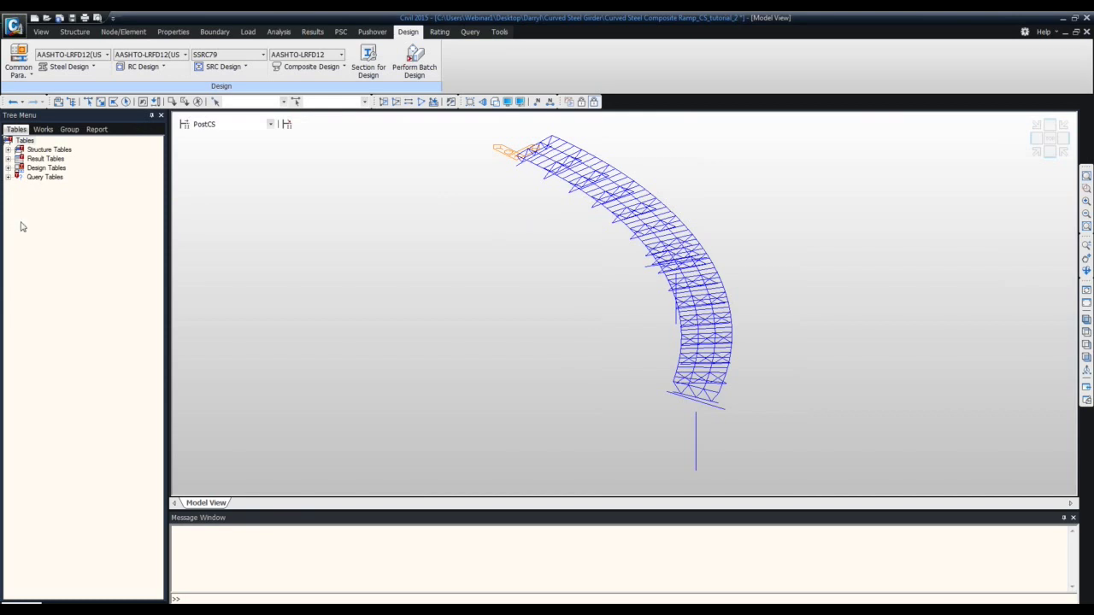
Assign an unbraced length Ly of 223 in to all elements of Section 1-1 and Section 2-2
click(43, 131)
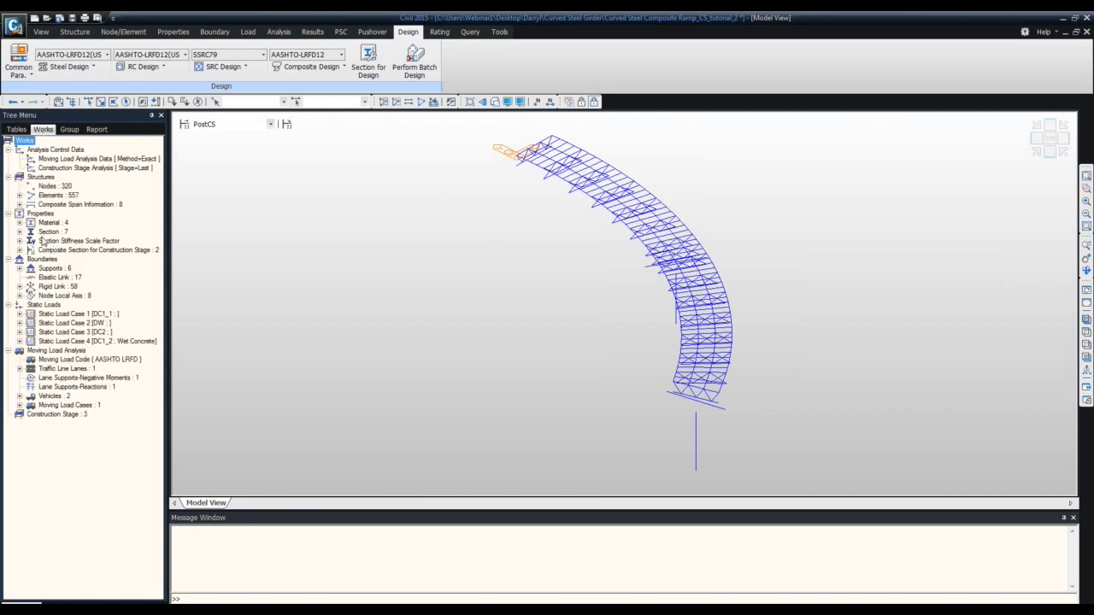
click(19, 231)
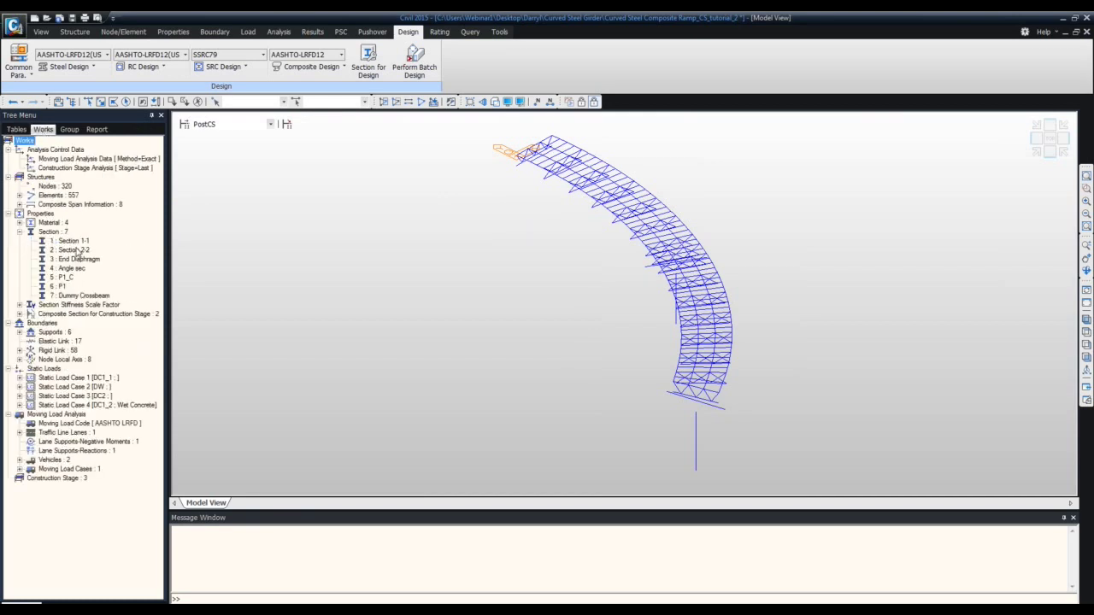
click(79, 244)
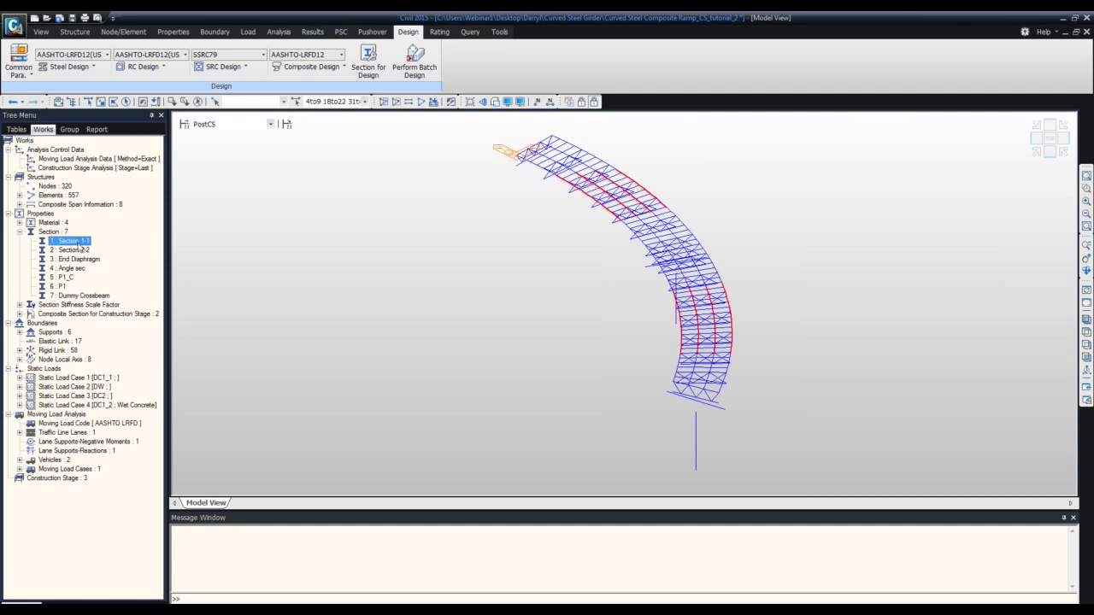
ctrl+click(81, 251)
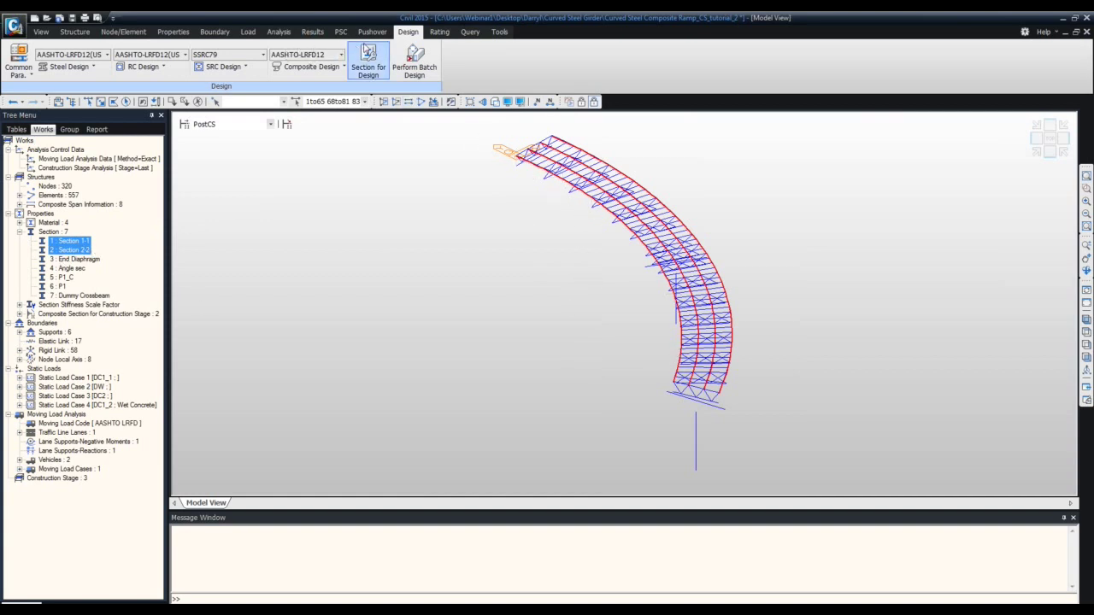
click(311, 67)
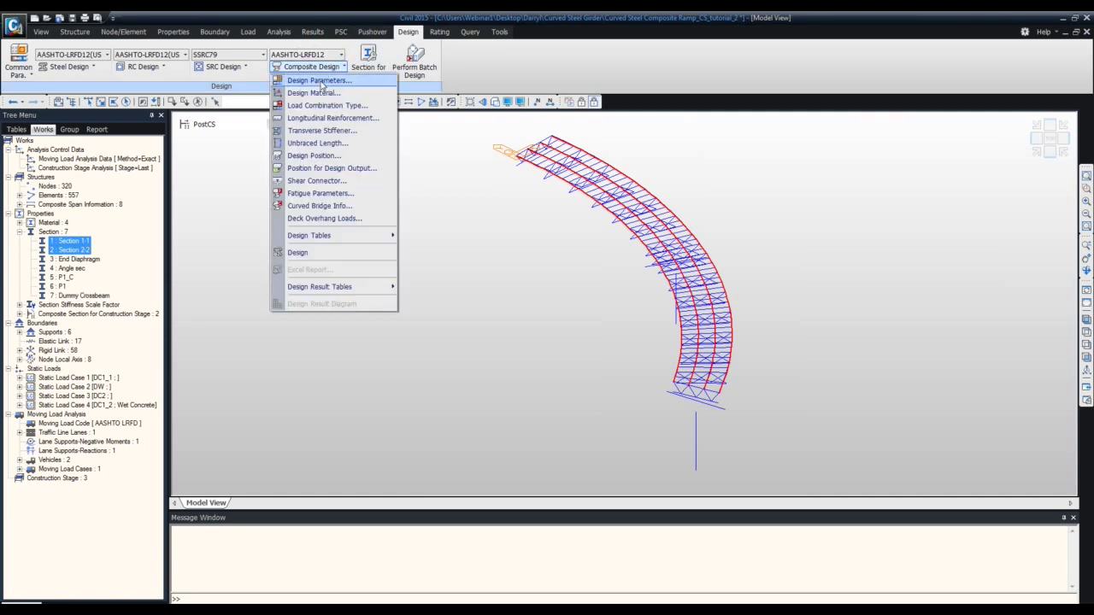
click(314, 150)
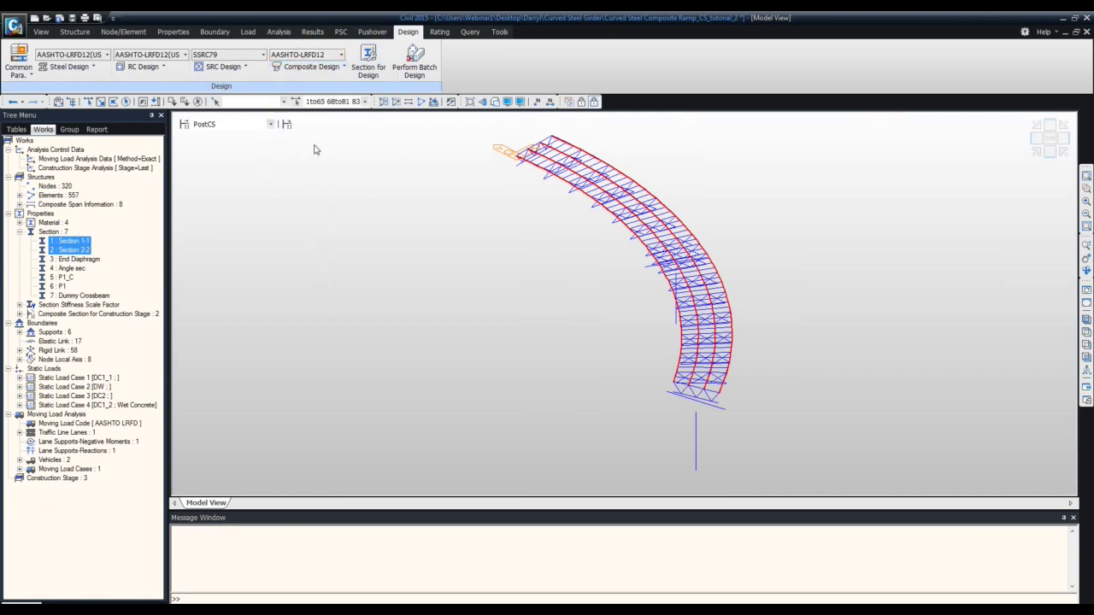
double_click(48, 211)
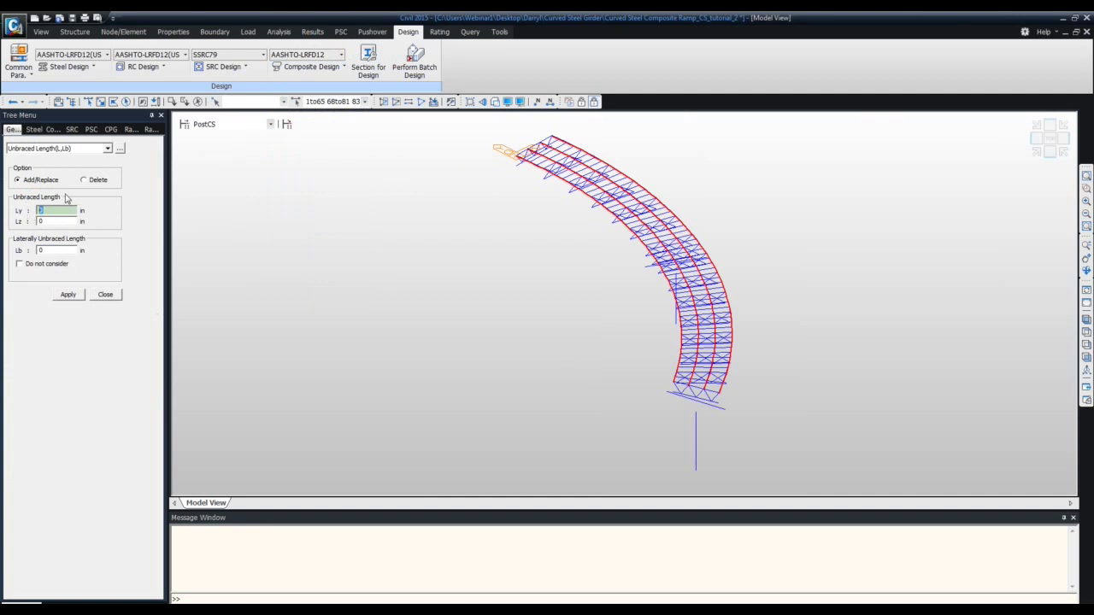
text(223)
click(68, 295)
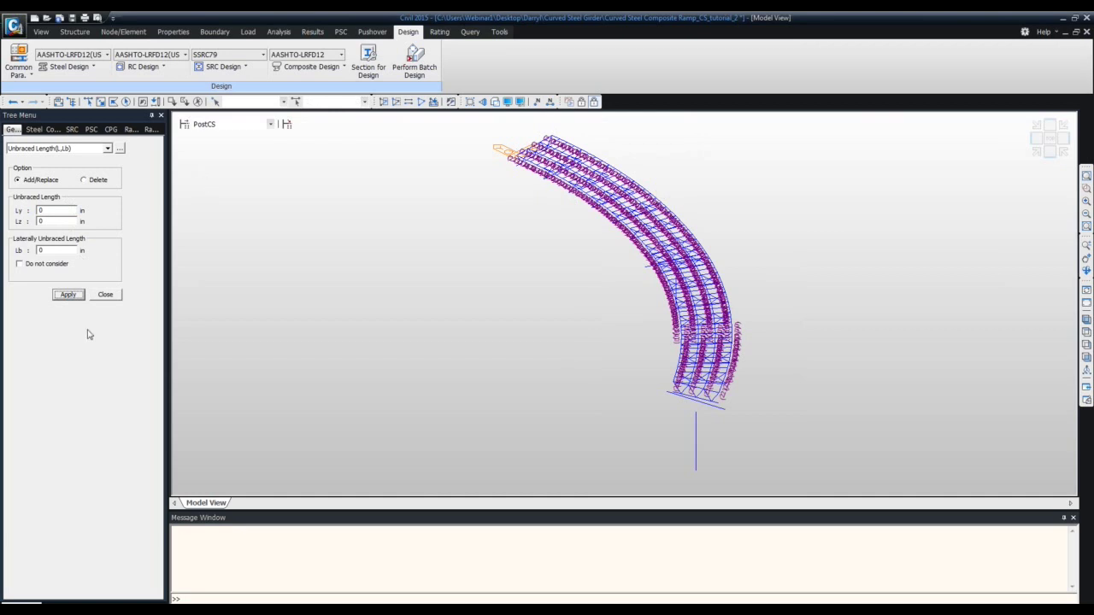
click(103, 295)
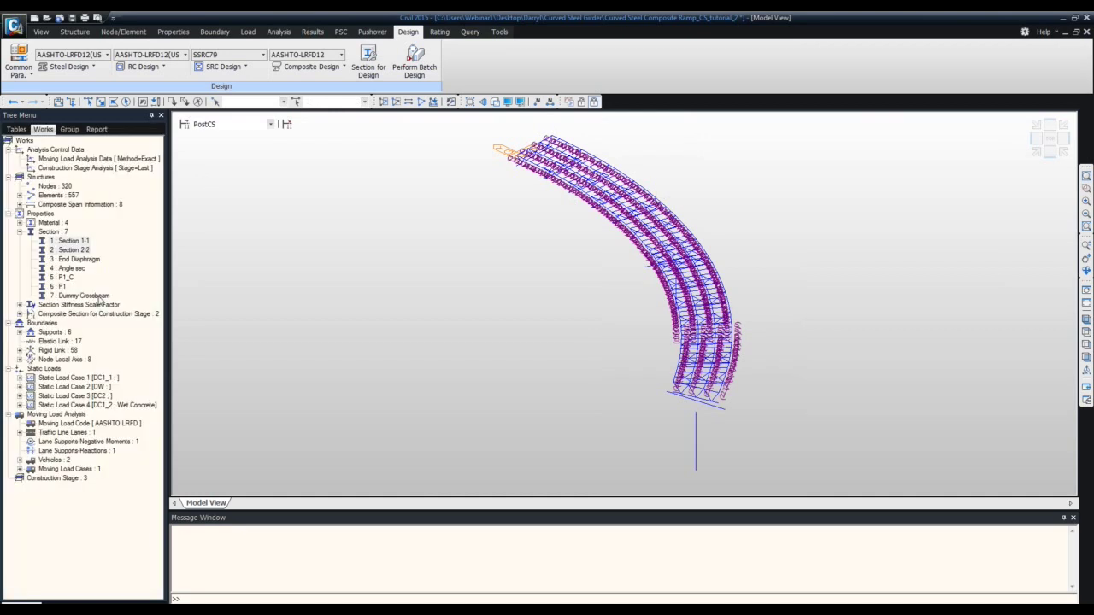
Set the composite design check position to I & J for all elements of Section 1-1 and Section 2-2
shift+click(75, 247)
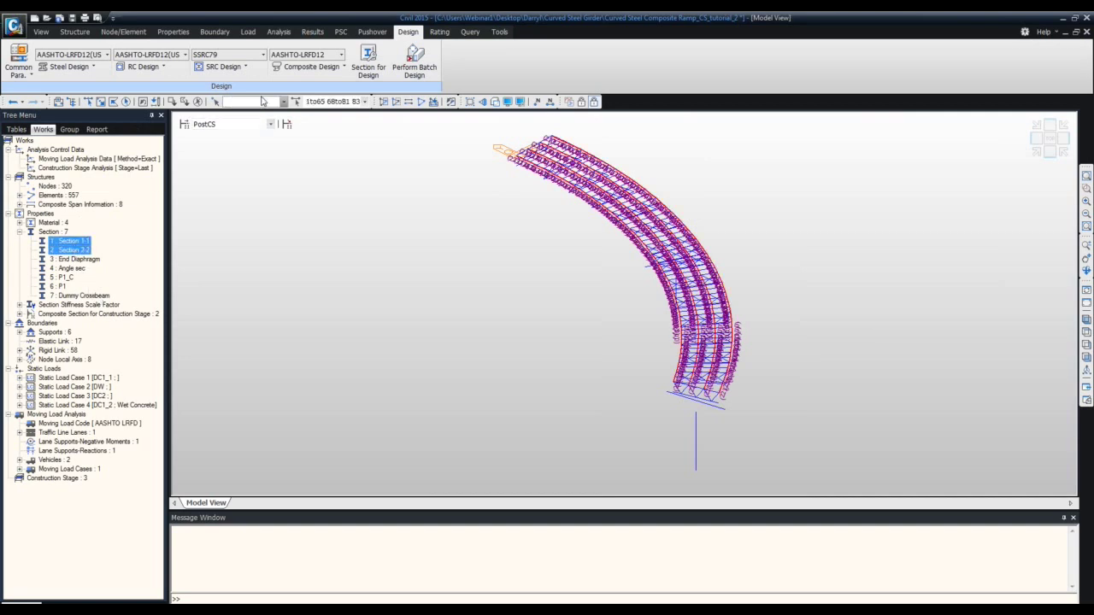
click(311, 68)
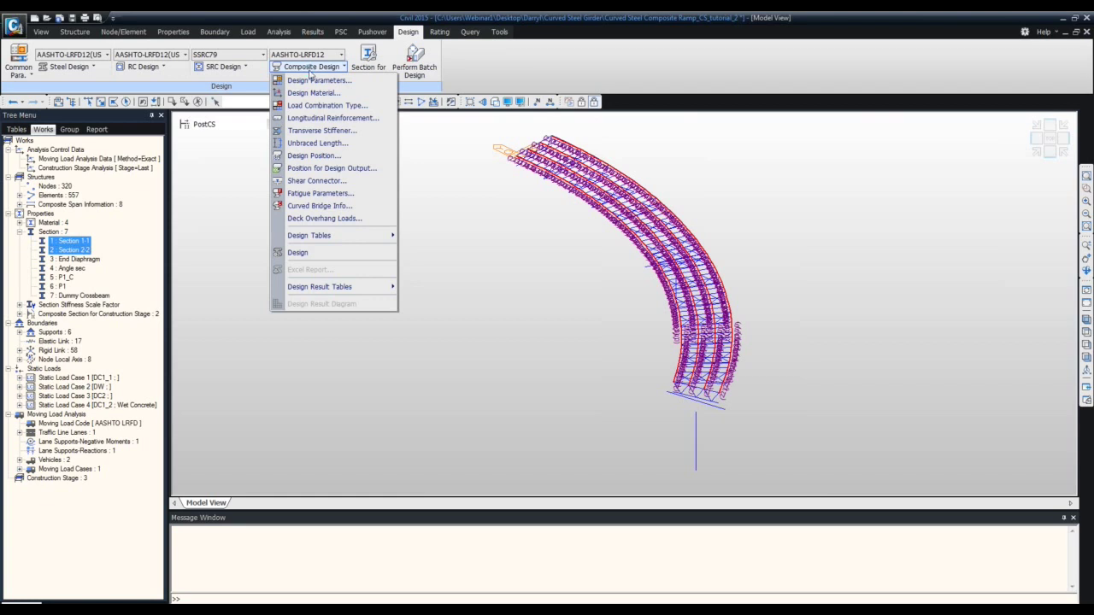
click(330, 156)
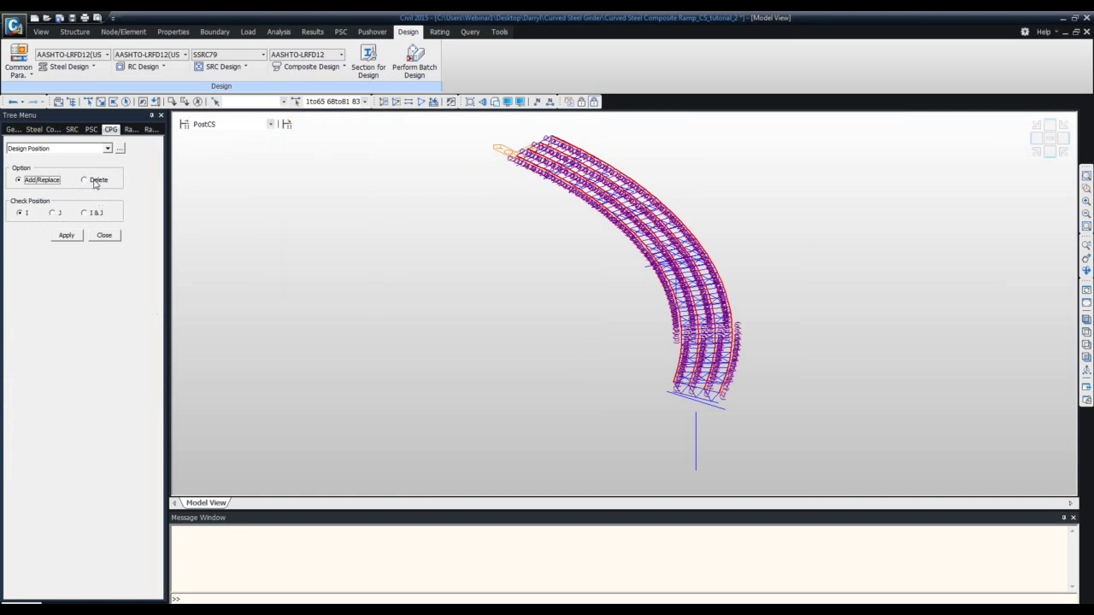
click(94, 212)
click(66, 236)
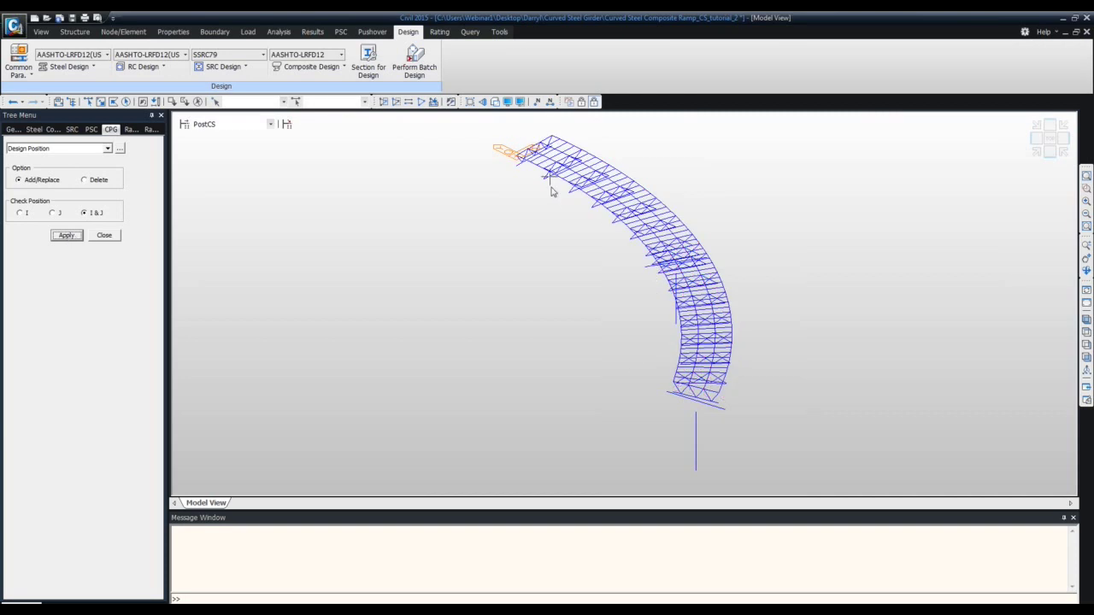
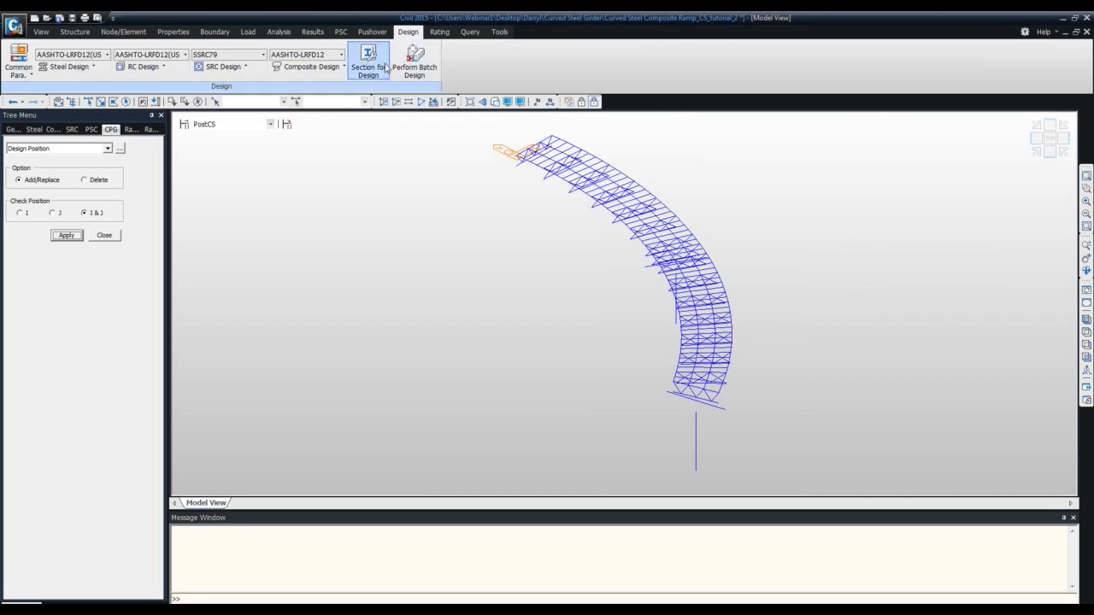
Select element 75 and set its composite design check position to J
click(309, 67)
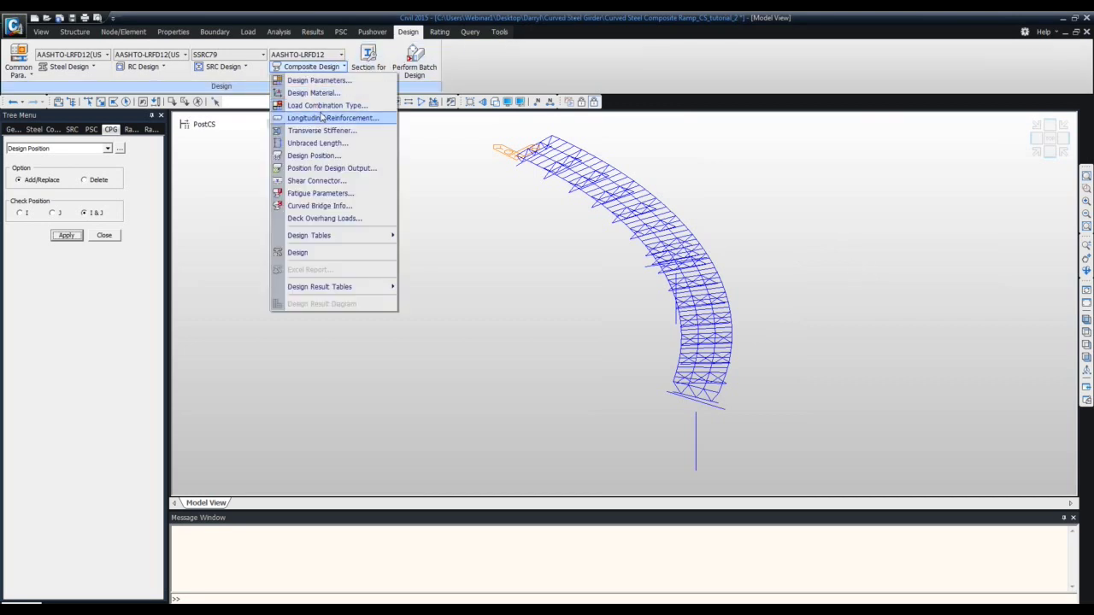
click(327, 156)
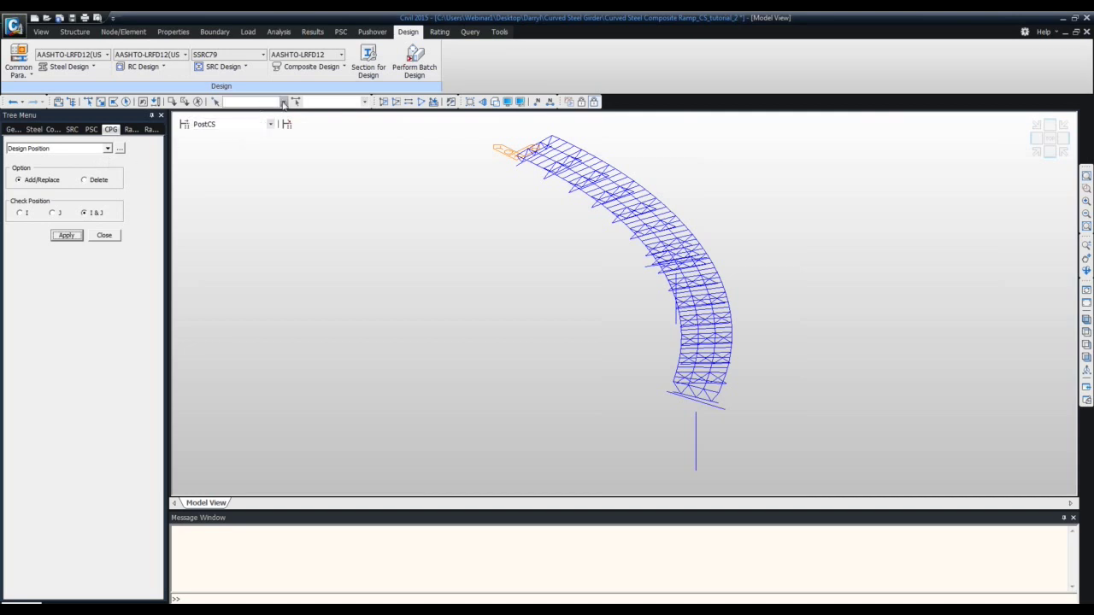
click(309, 104)
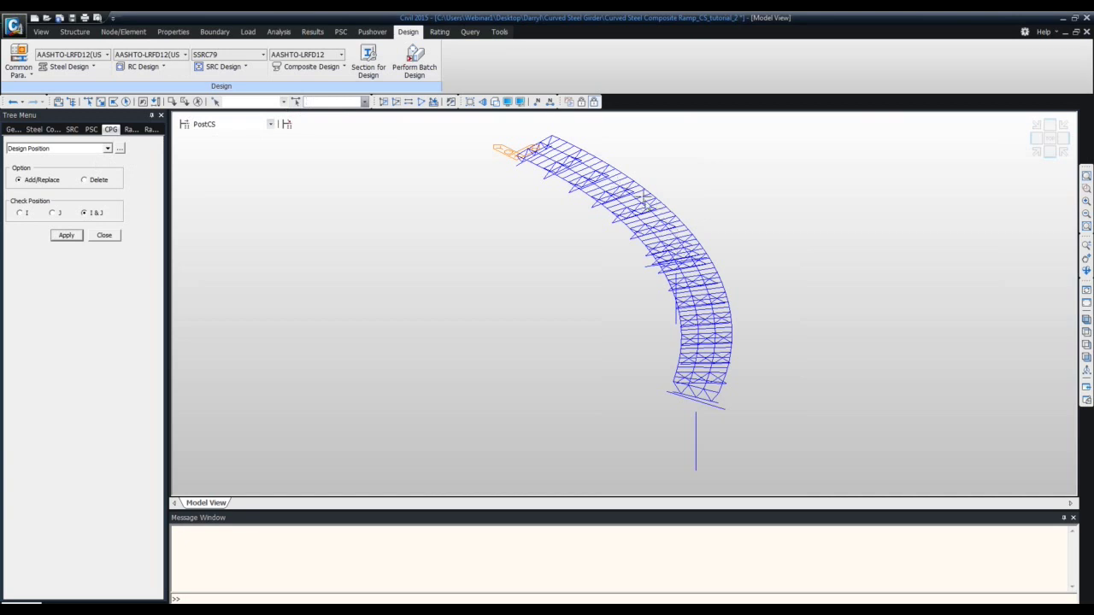
text(75)
click(55, 213)
click(68, 239)
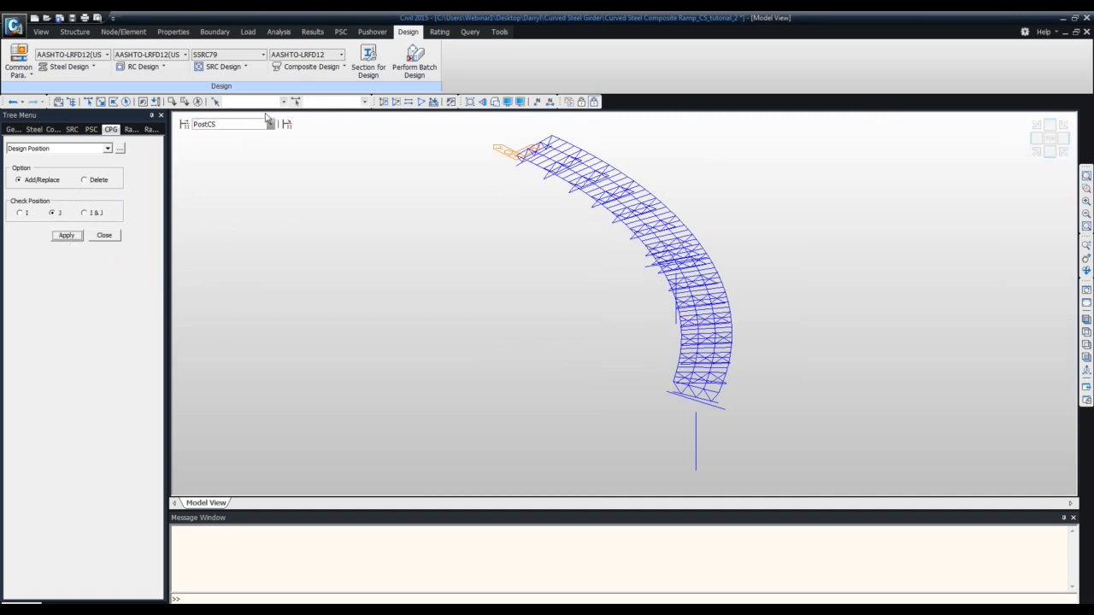
Select element 368 and apply check position I to it
click(325, 102)
text(36)
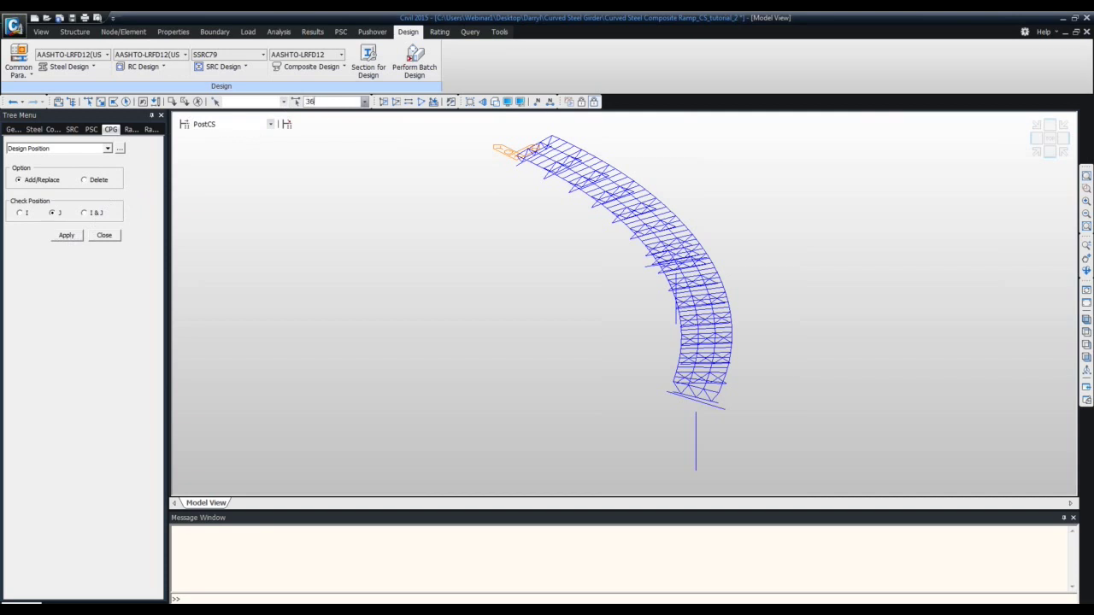
text(8)
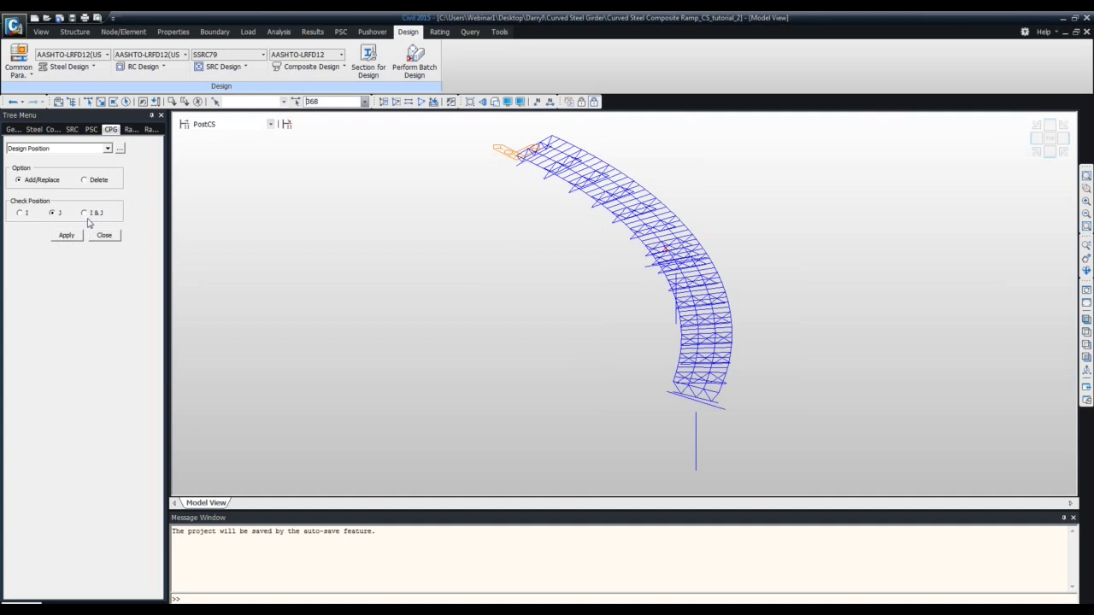
click(20, 213)
click(67, 235)
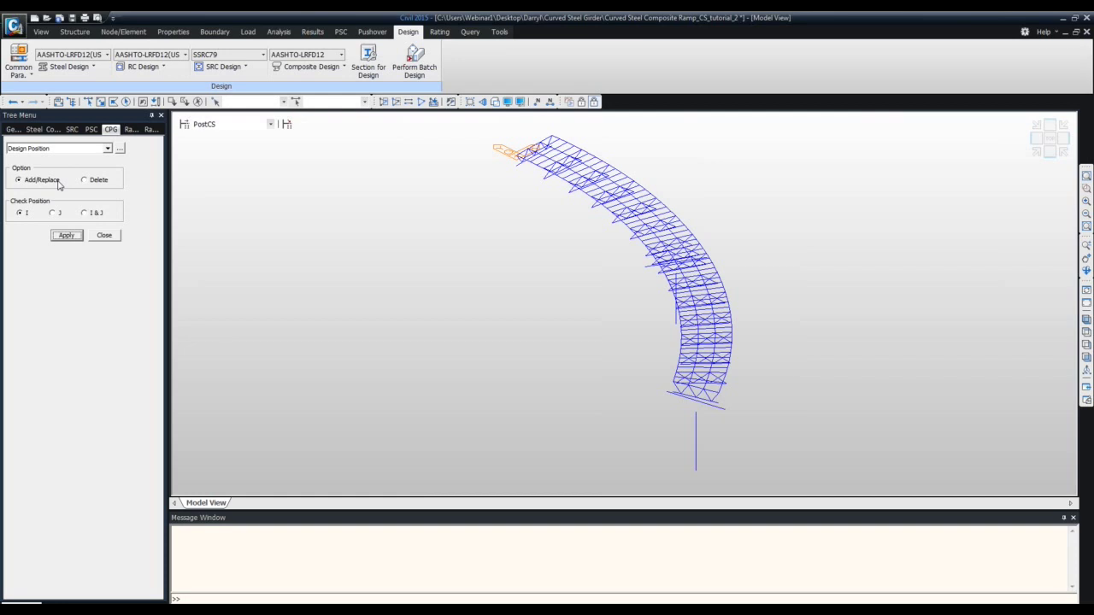
click(309, 69)
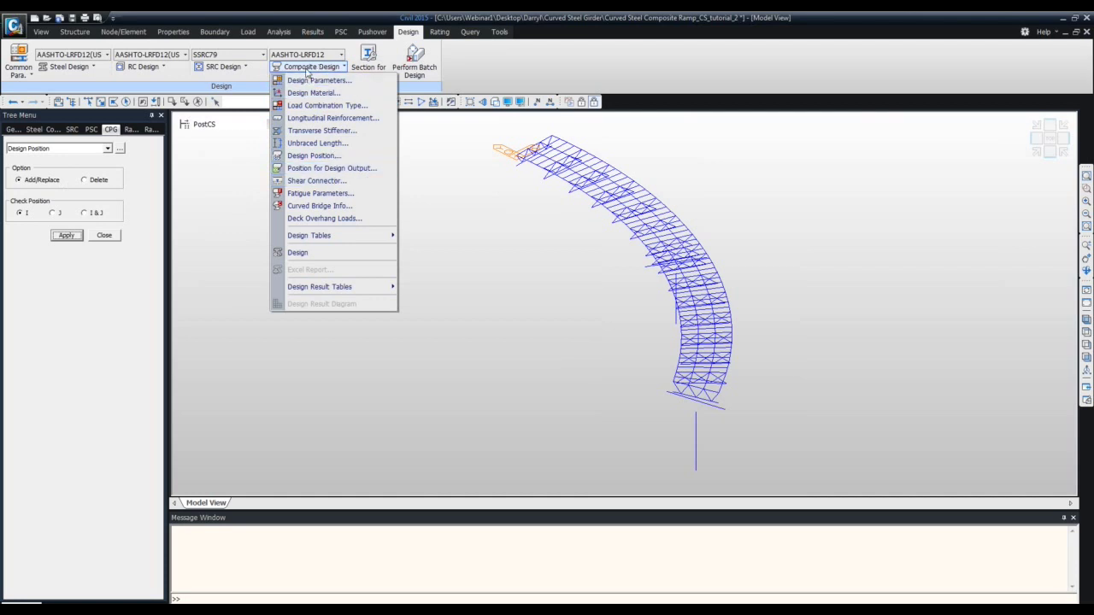
click(330, 181)
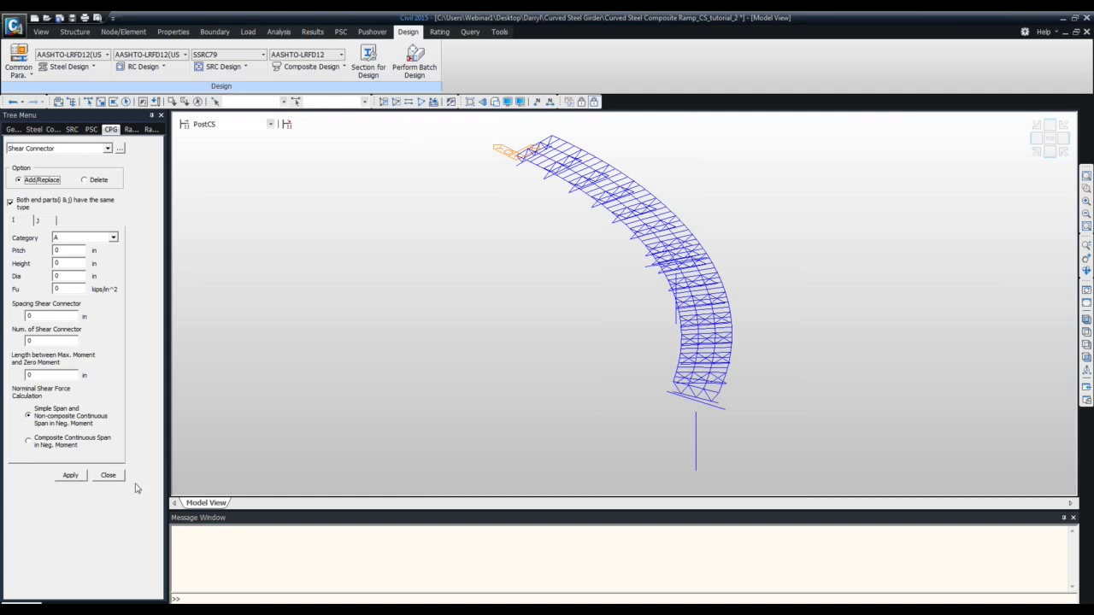
click(108, 475)
For all elements of Section 2-2, set the shear connector category to C, pitch to 5 in and height to 7 in
click(74, 250)
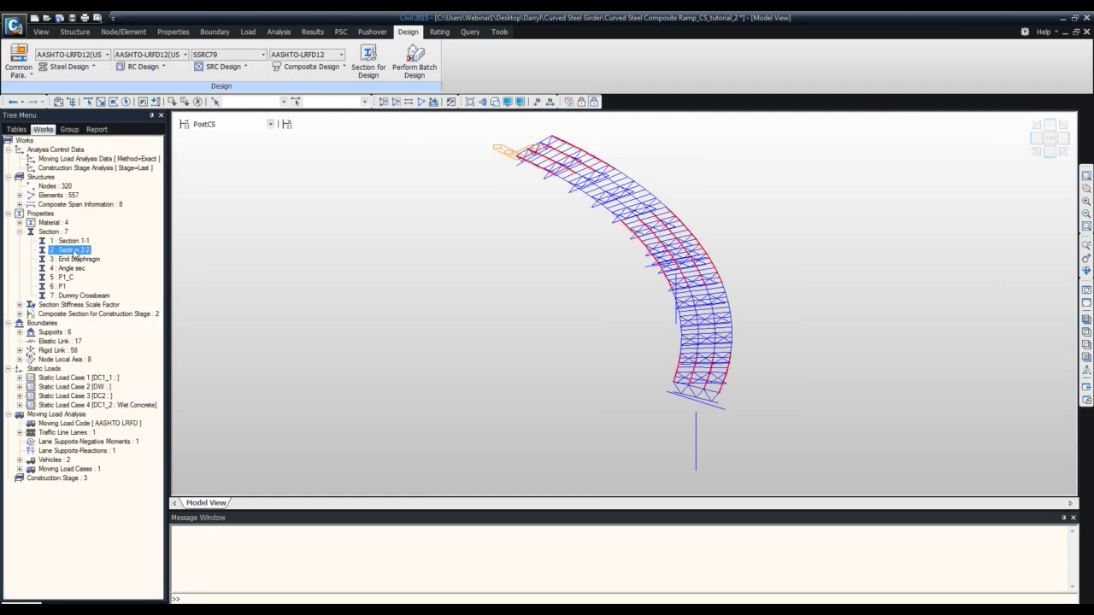
click(338, 70)
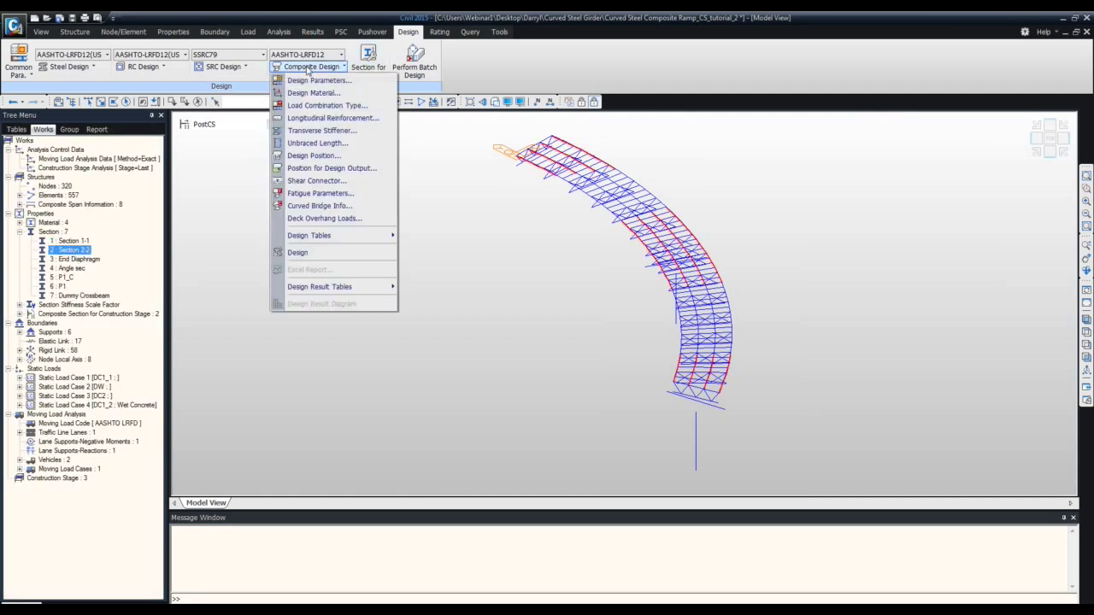
click(317, 180)
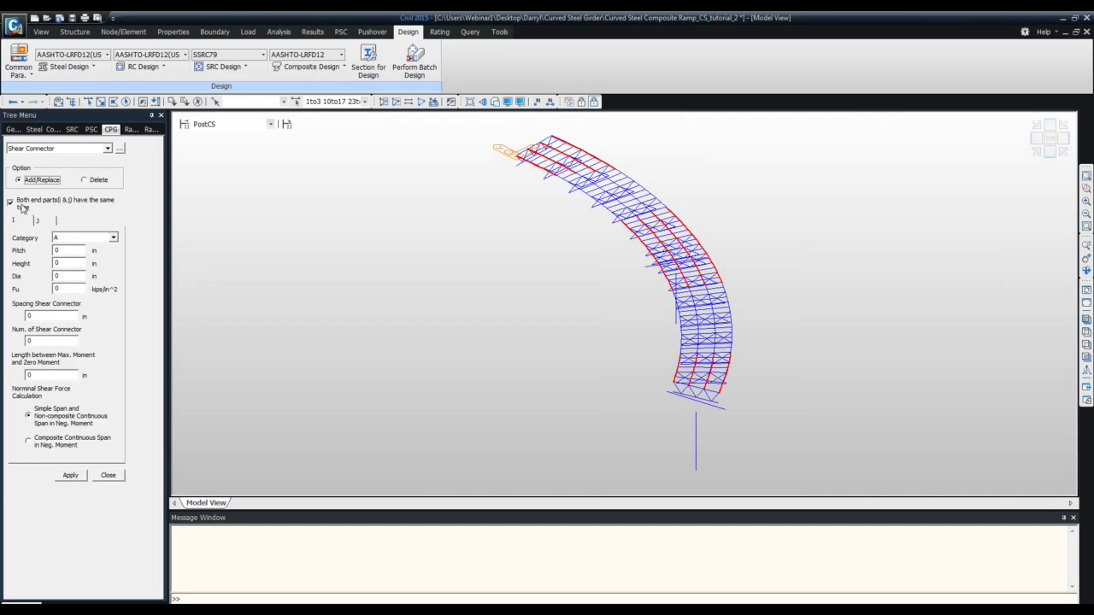
click(113, 238)
click(107, 249)
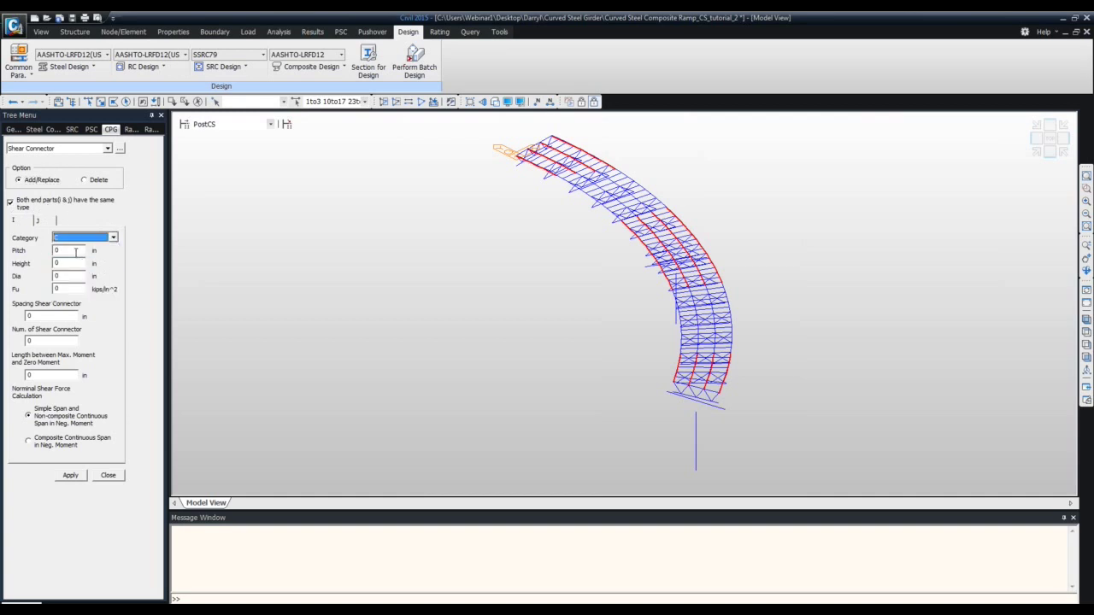
double_click(75, 251)
text(5)
double_click(64, 262)
text(7)
Set shear connector diameter .875 in, Fu 60 kips/in^2, spacing 4 in and number of connectors 3, and apply them to the selected elements
double_click(56, 276)
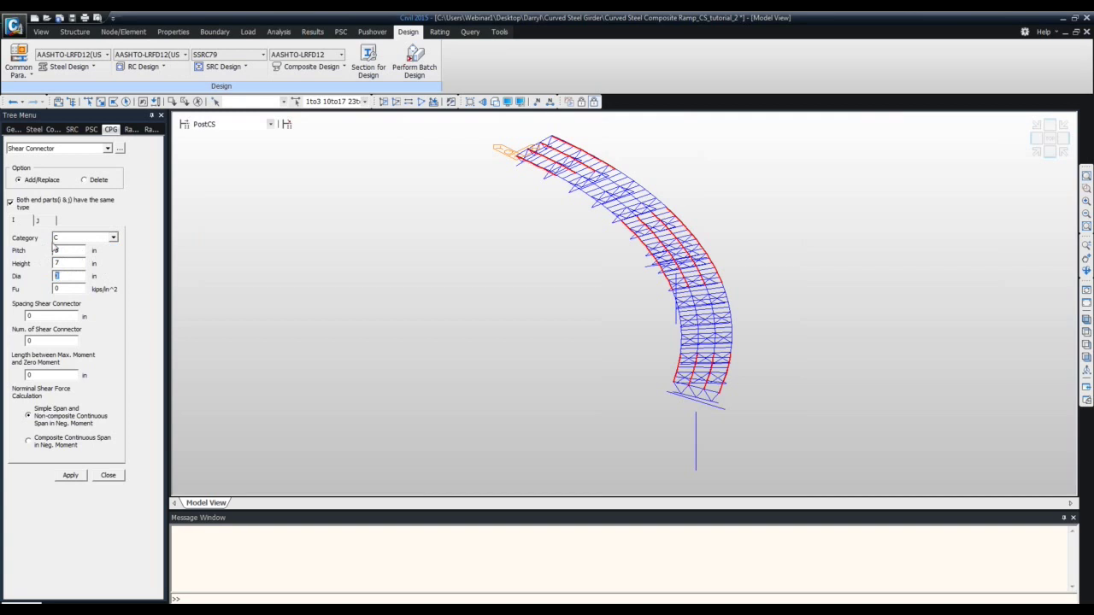
text(.875)
double_click(68, 289)
text(6)
double_click(28, 316)
text(3)
click(72, 478)
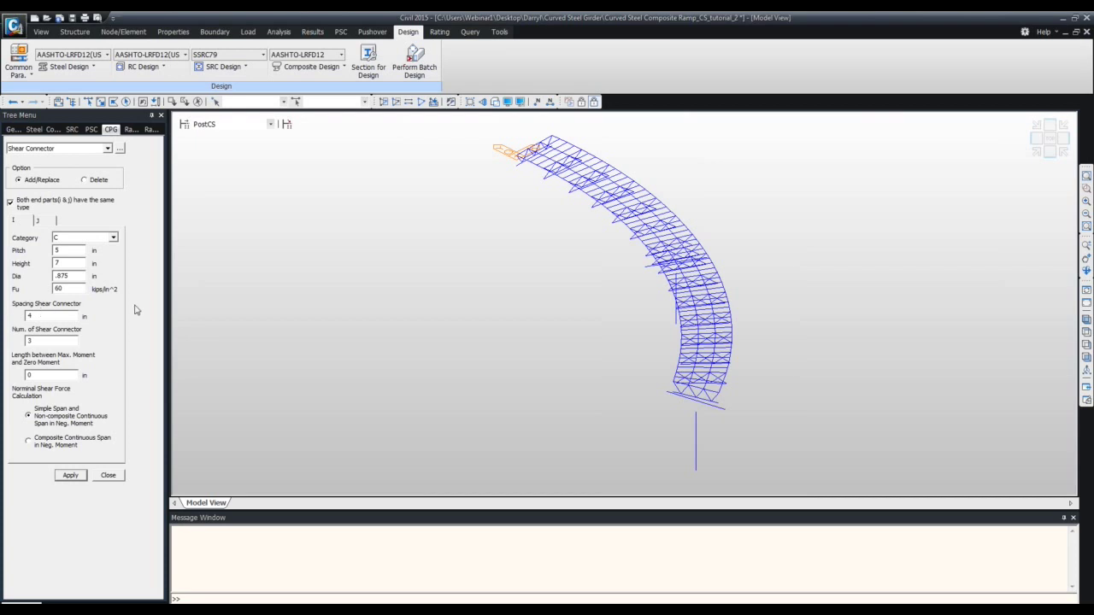
click(314, 71)
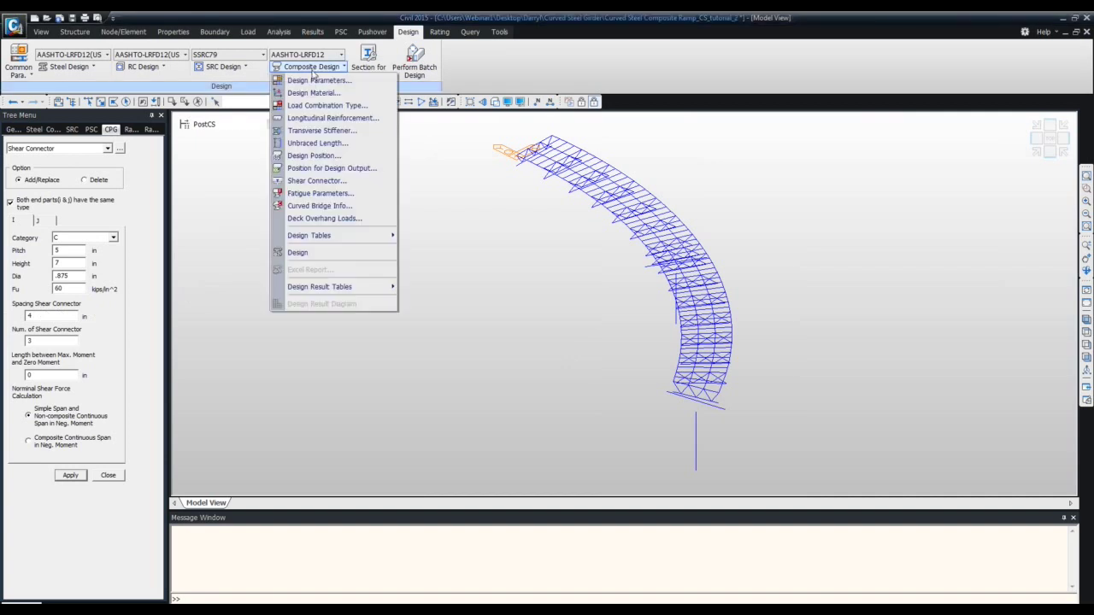
click(310, 195)
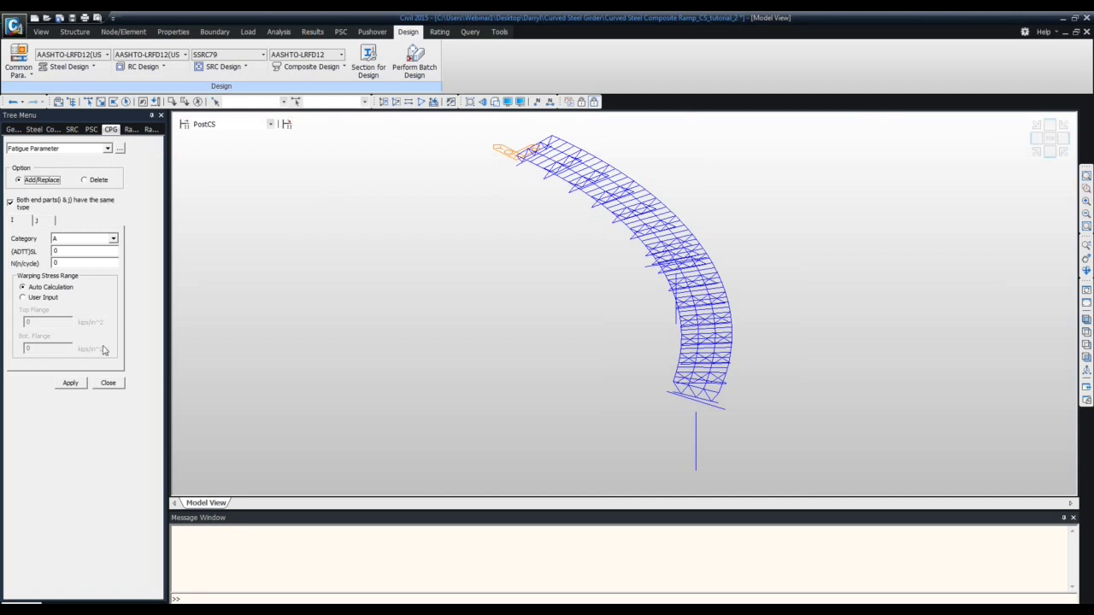
click(117, 386)
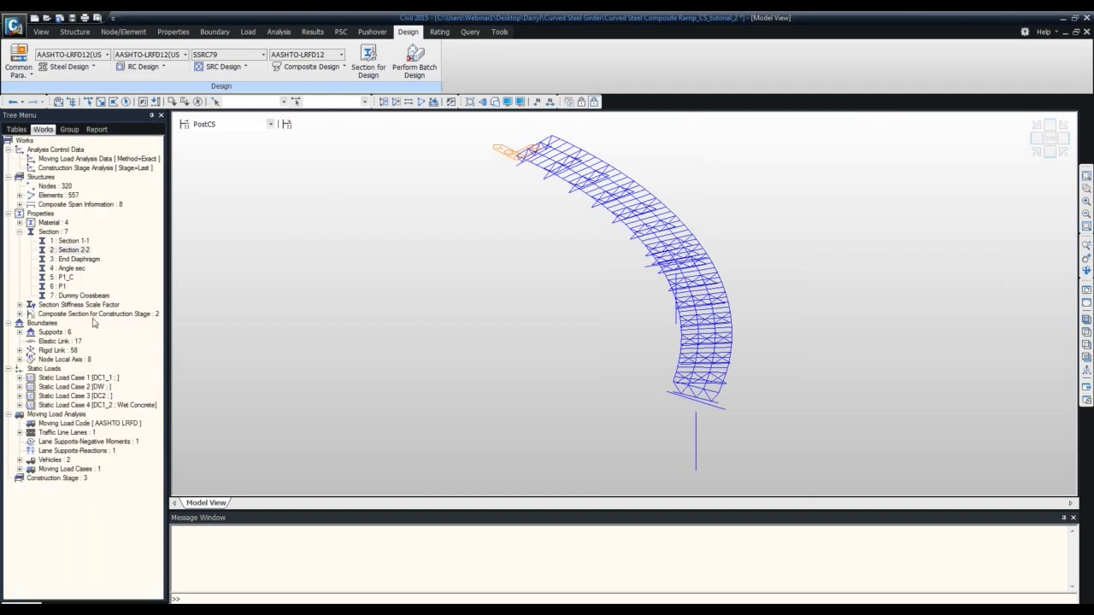
Assign fatigue parameters with category C, (ADTT)SL 1000 and N 1 to all elements of Section 1-1 and Section 2-2
click(77, 251)
ctrl+click(79, 241)
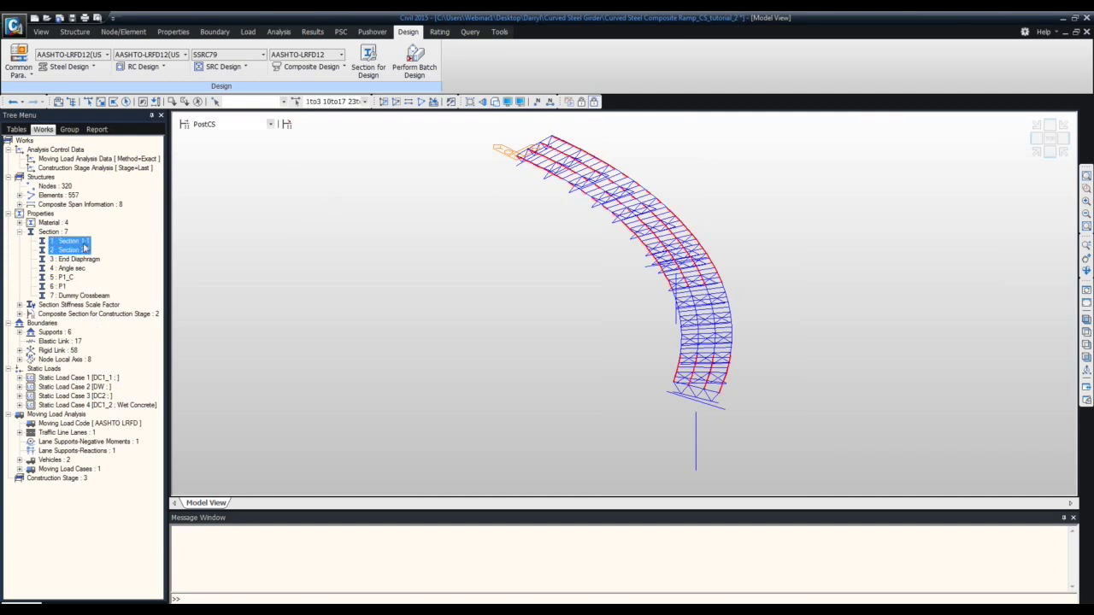
click(290, 69)
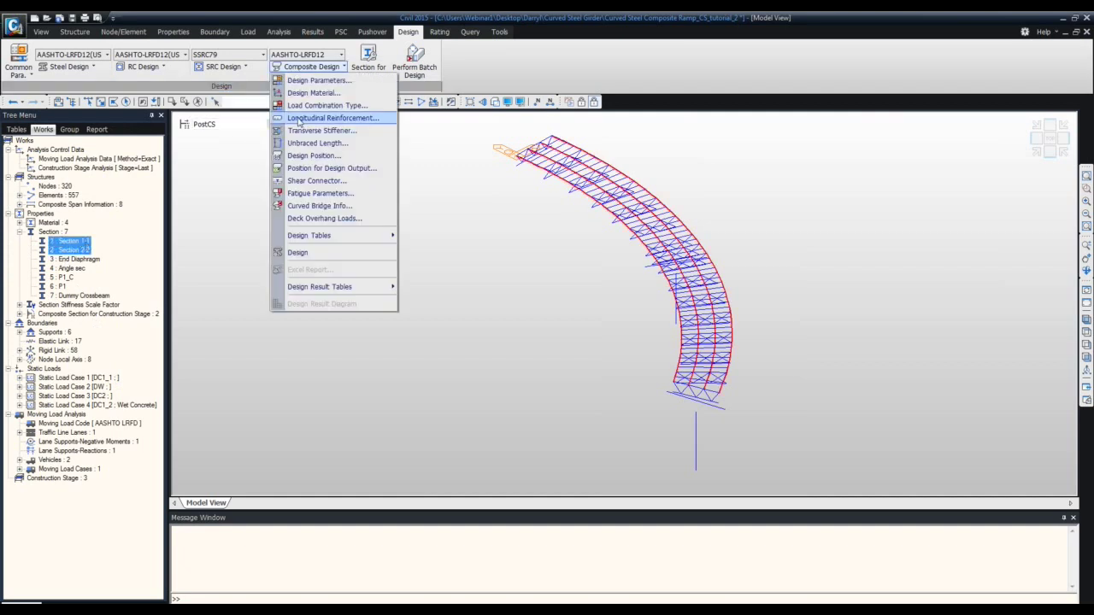
click(324, 198)
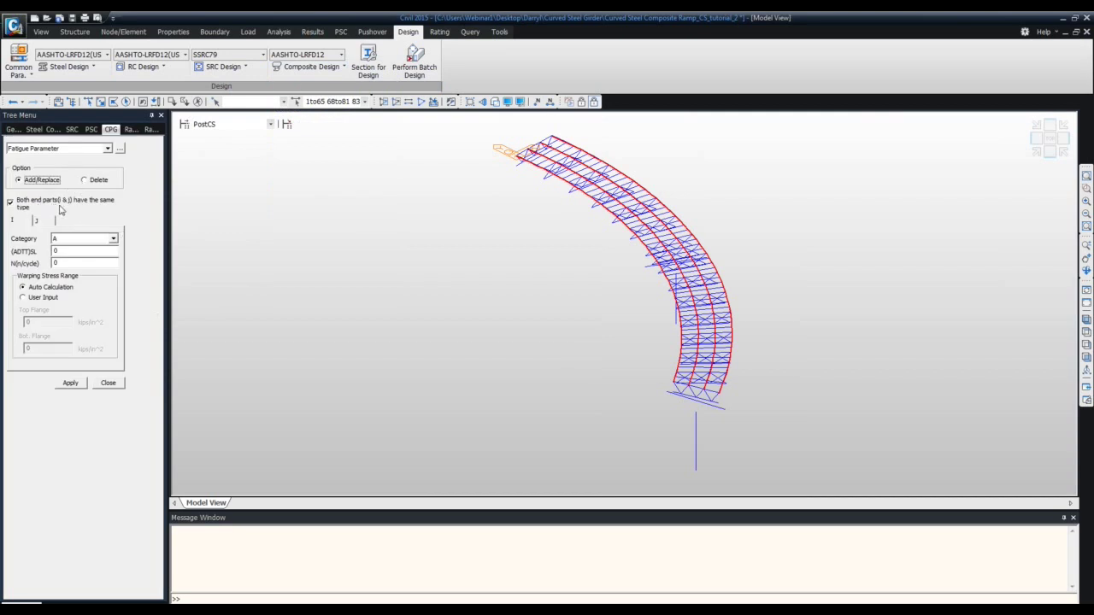
click(112, 239)
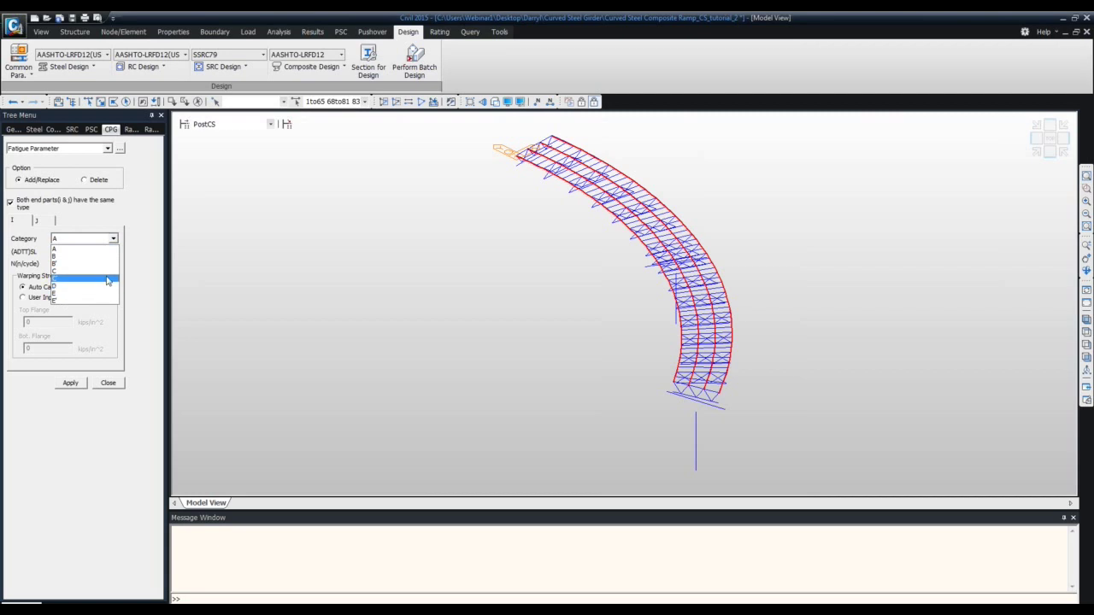
click(106, 274)
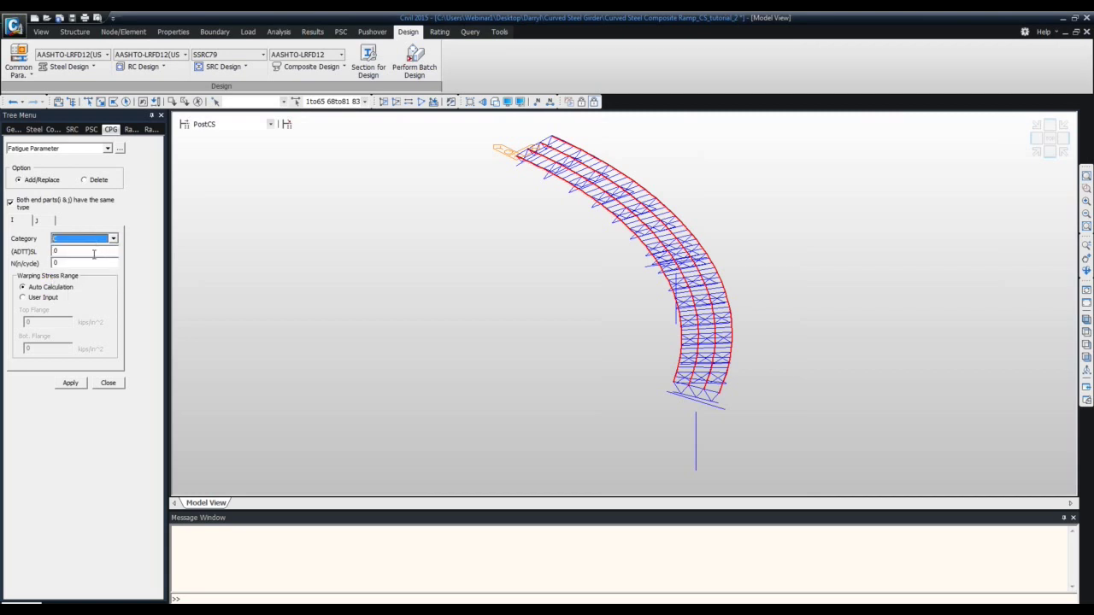
double_click(94, 252)
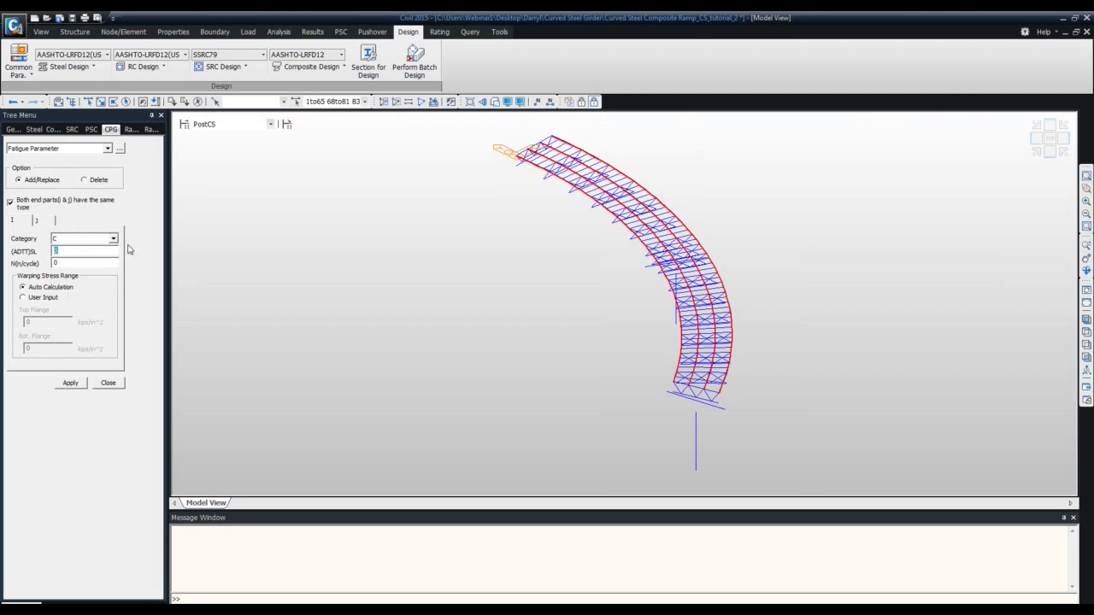
text(1000)
double_click(56, 262)
text(1)
click(69, 383)
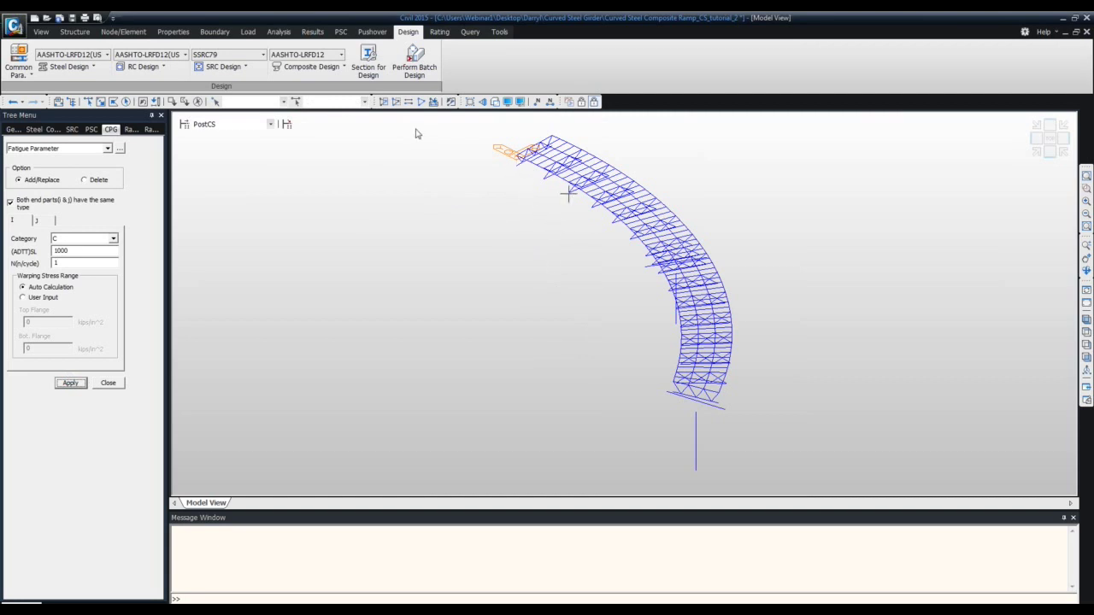
click(315, 68)
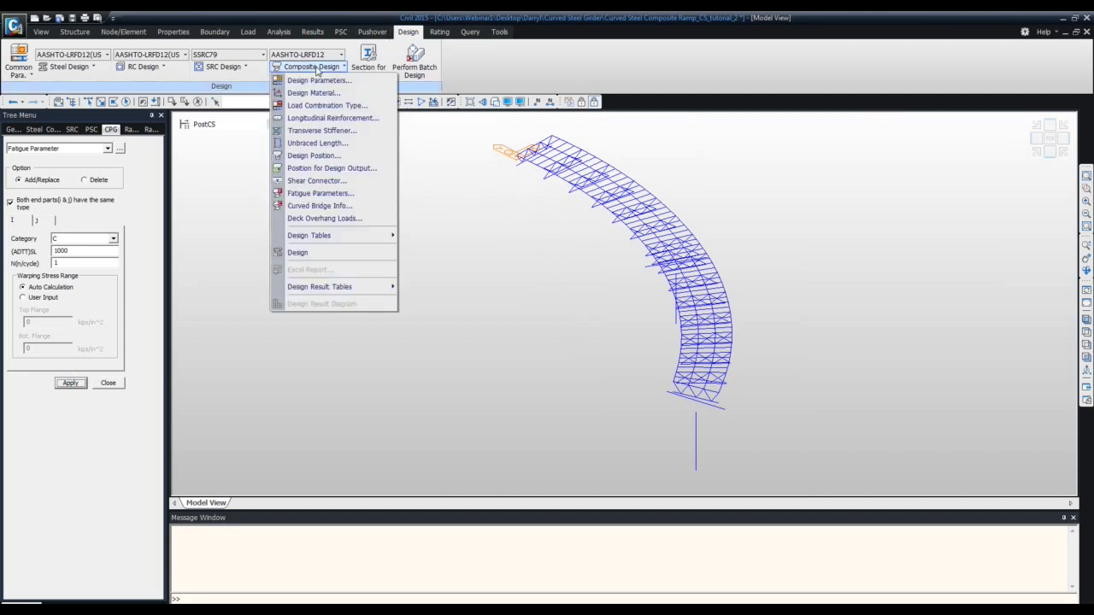
click(345, 155)
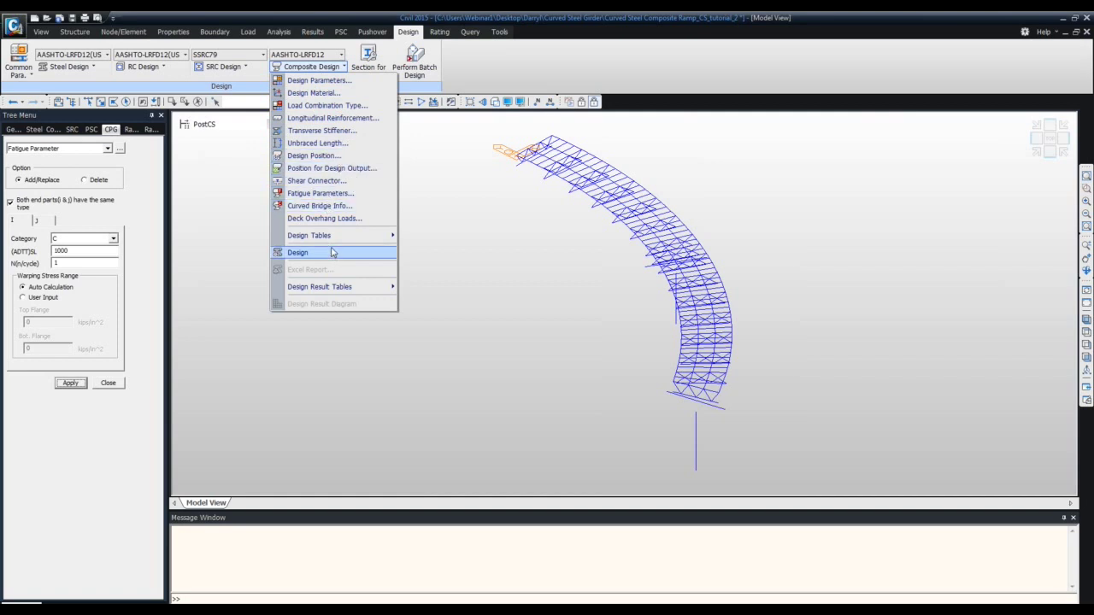
click(333, 206)
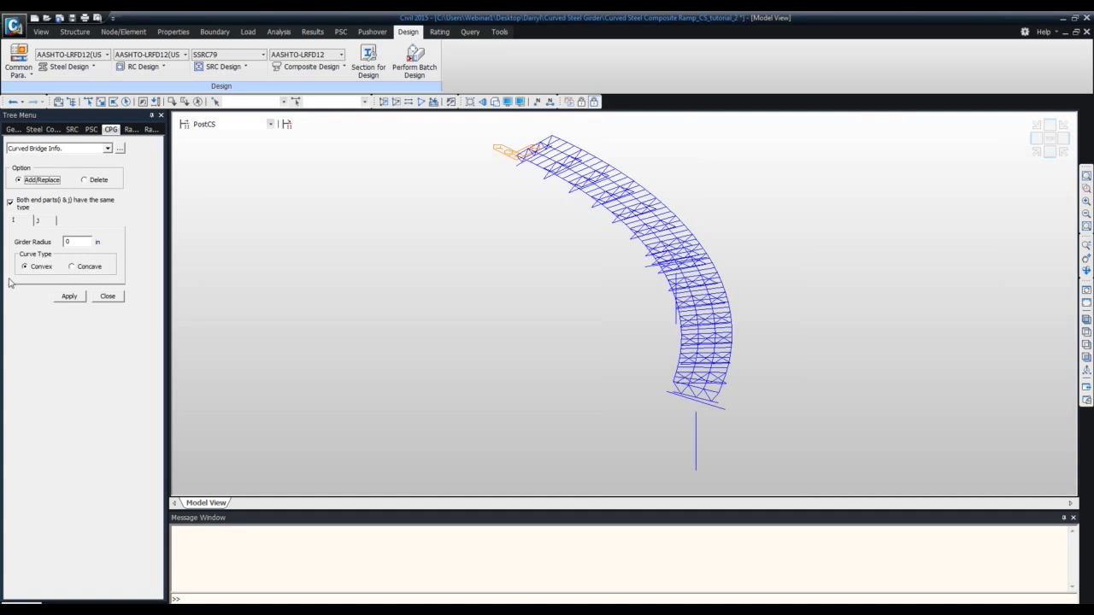
click(107, 295)
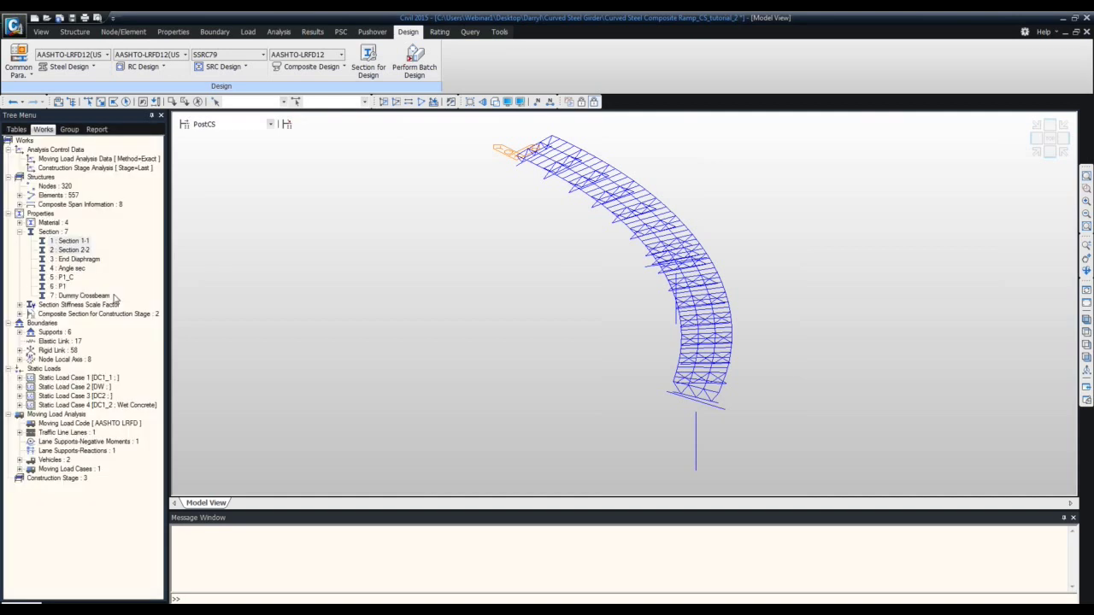
Assign a convex curve with a girder radius of 2040 in to all elements of Section 1-1 and Section 2-2
click(74, 249)
double_click(75, 250)
ctrl+click(73, 241)
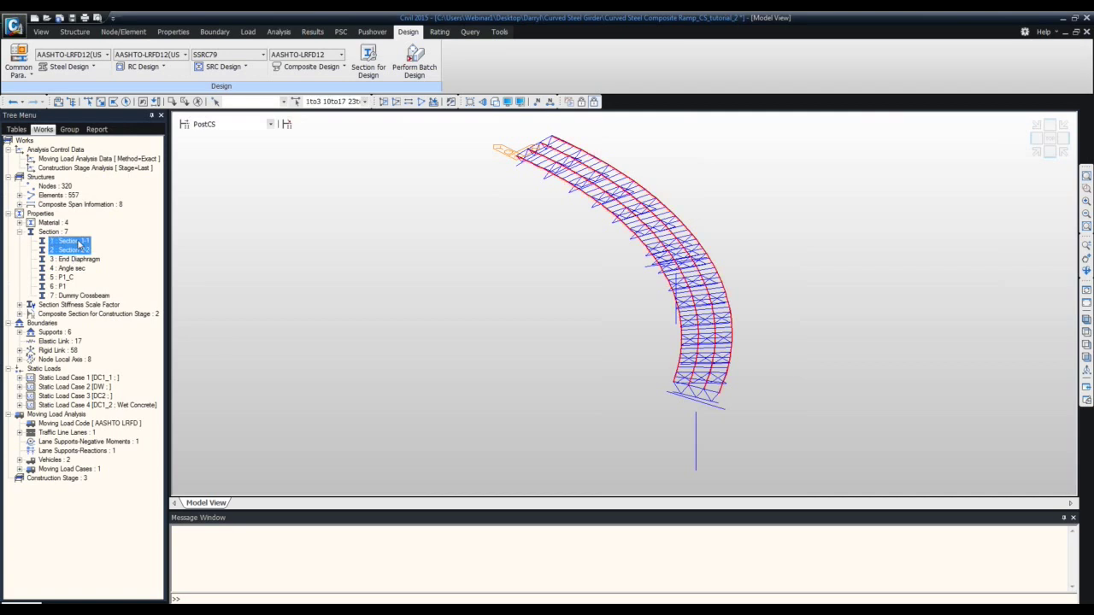
click(318, 67)
click(344, 212)
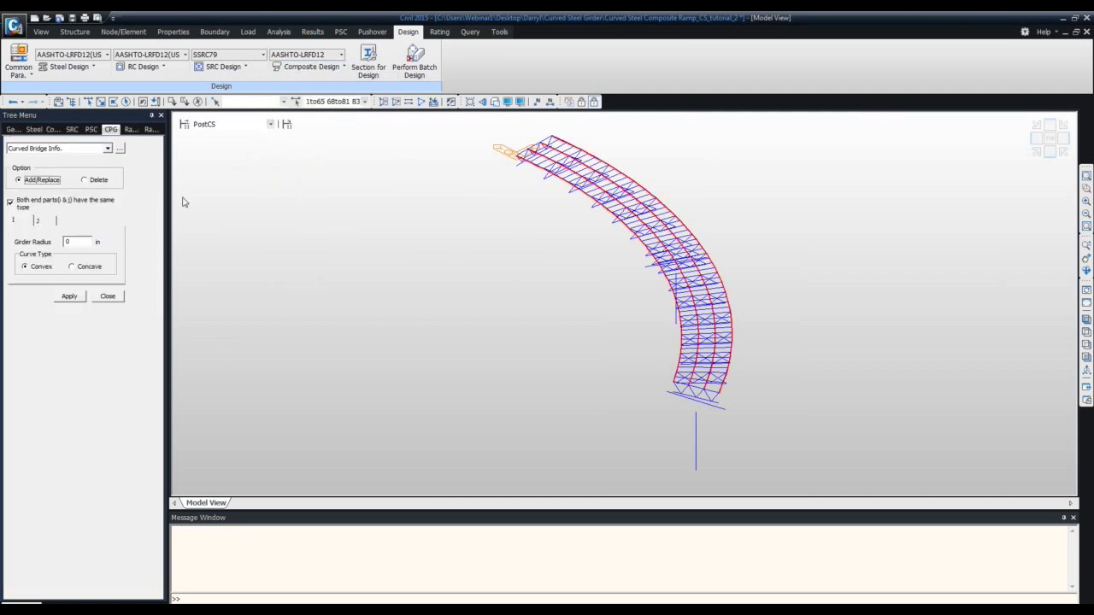
click(76, 240)
text(2040)
click(79, 297)
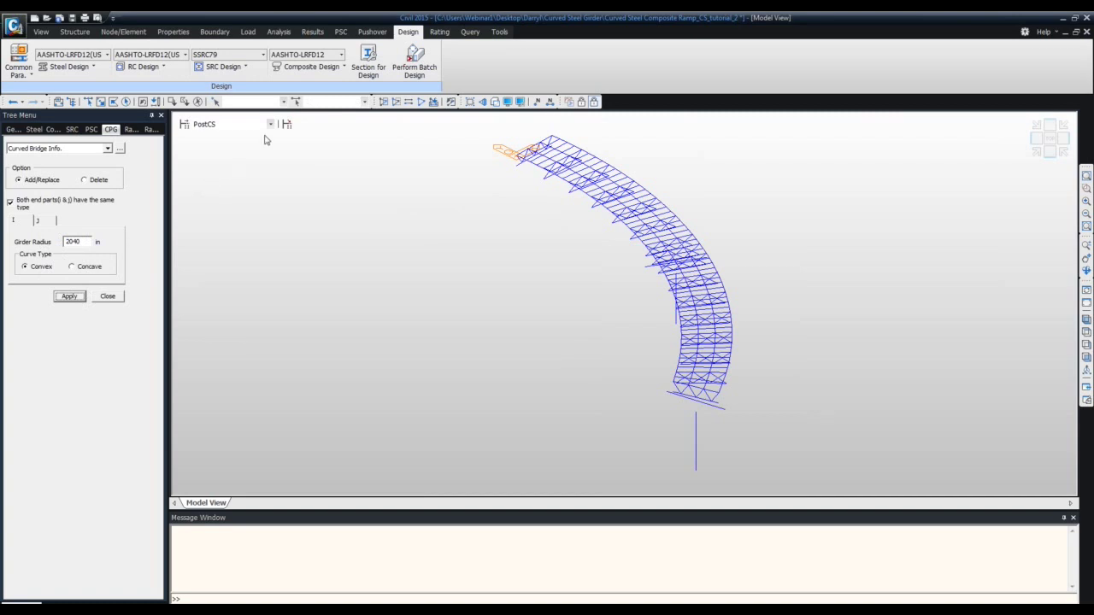
Bring up the choice of composite design tables
click(290, 70)
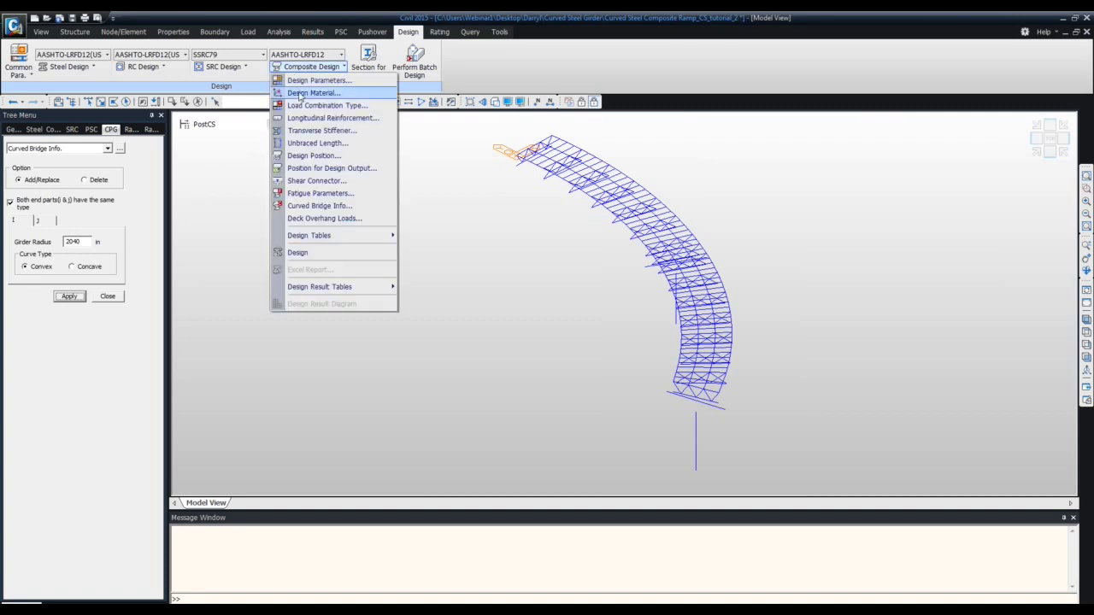
mouse_move(363, 234)
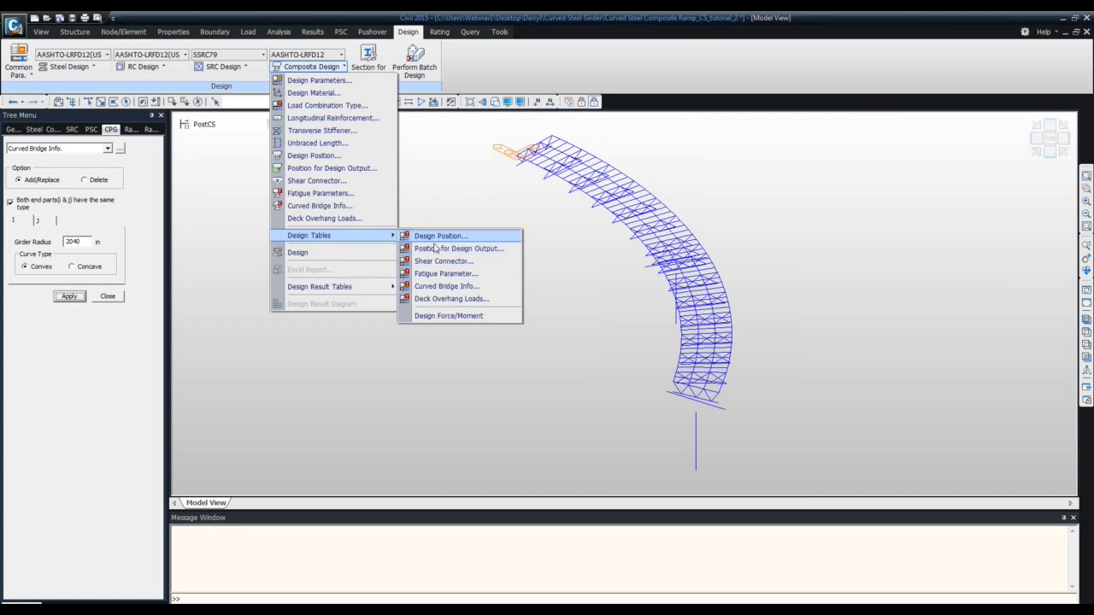
Display the composite Design Force/Moment table for MVL(MV:all), scLCB2(CBSC:max) and scLCB4(CBSC:max) at element parts i and j
click(453, 315)
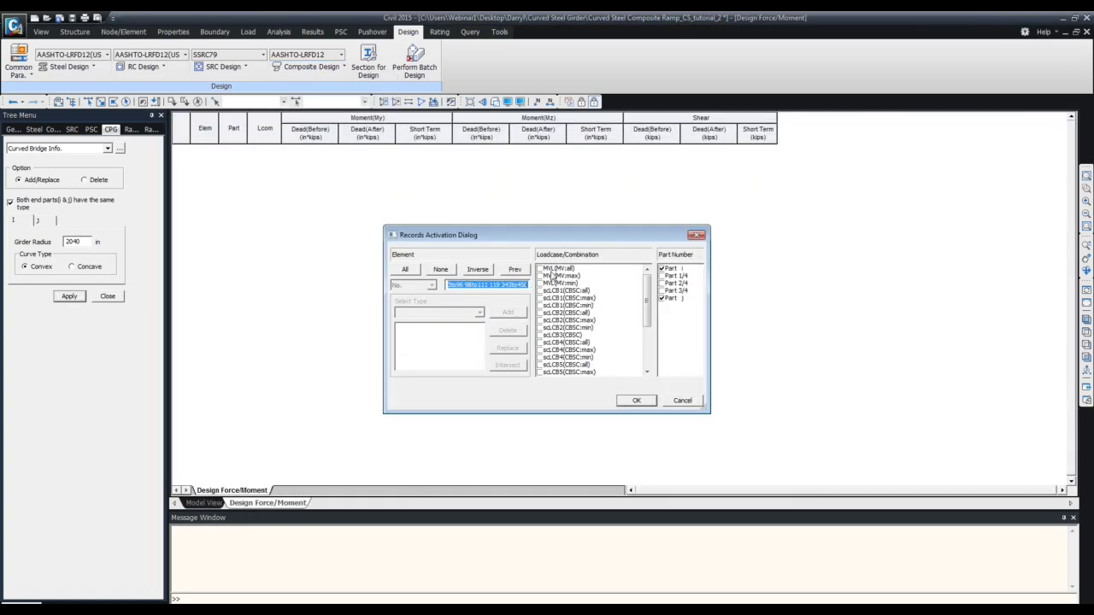
click(553, 269)
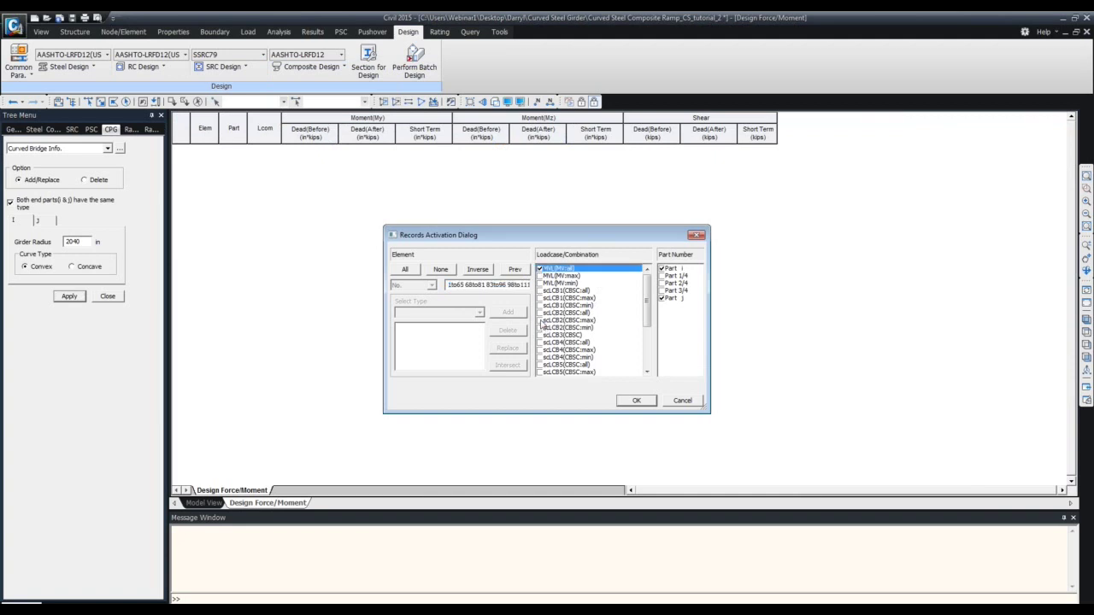
click(541, 321)
click(540, 350)
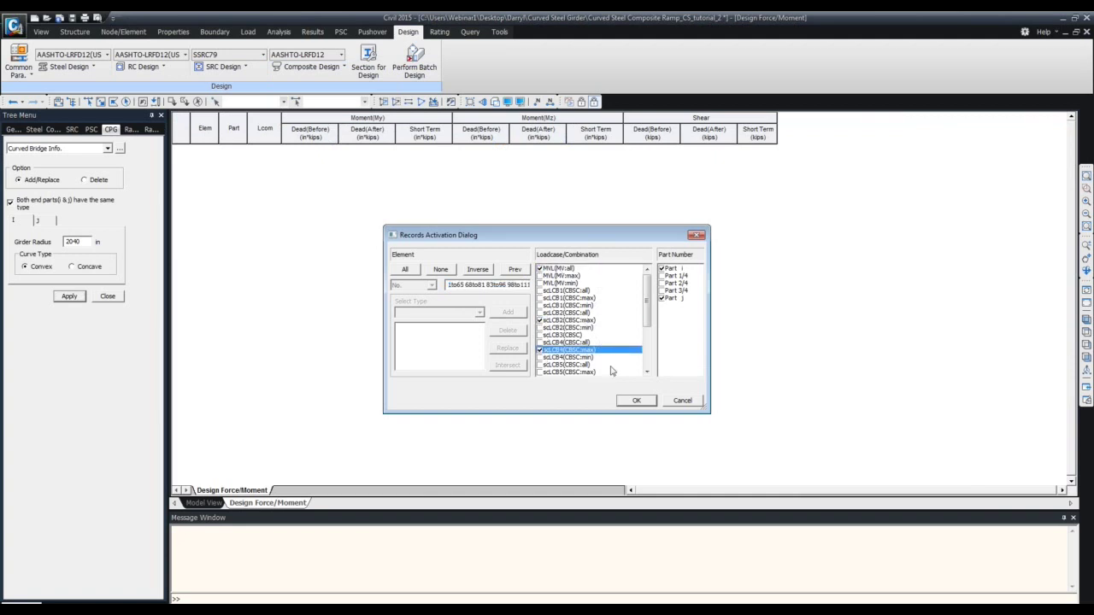
click(633, 401)
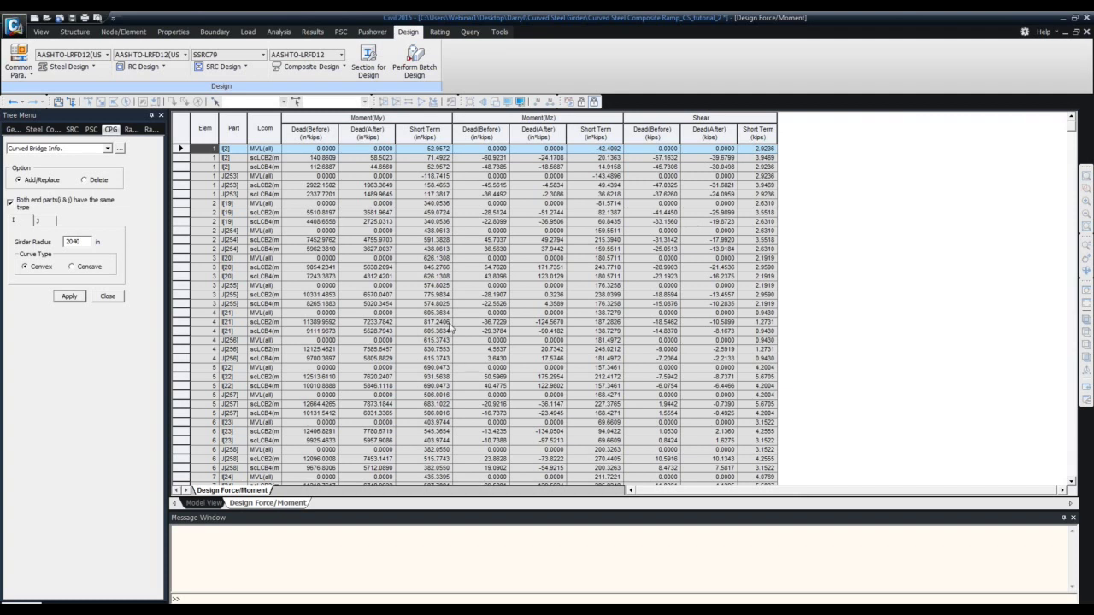
Run the composite steel girder design on the curved ramp model
click(309, 67)
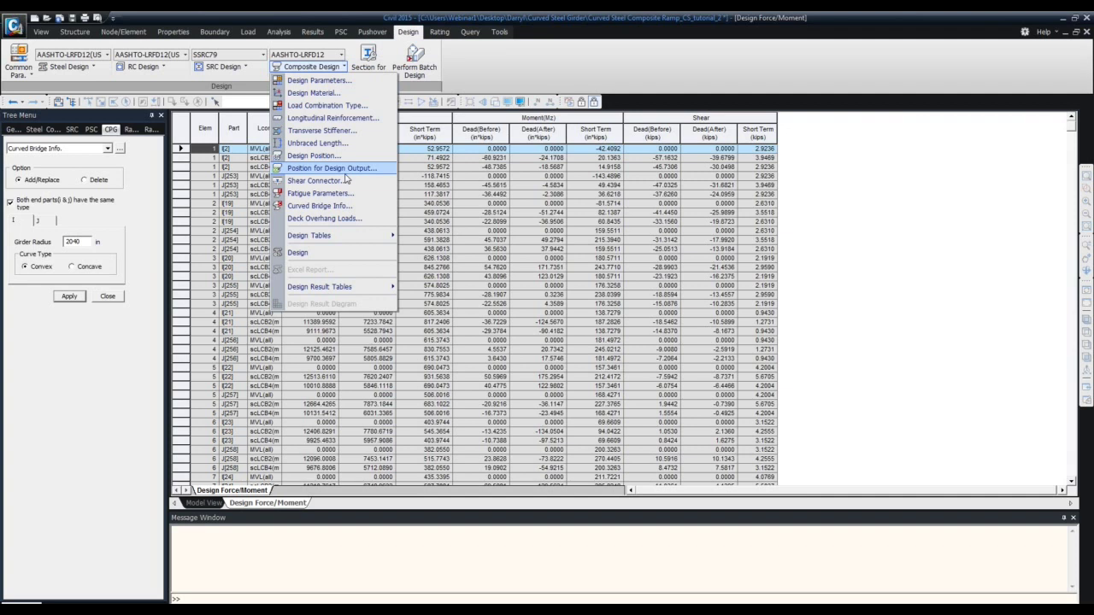
click(376, 248)
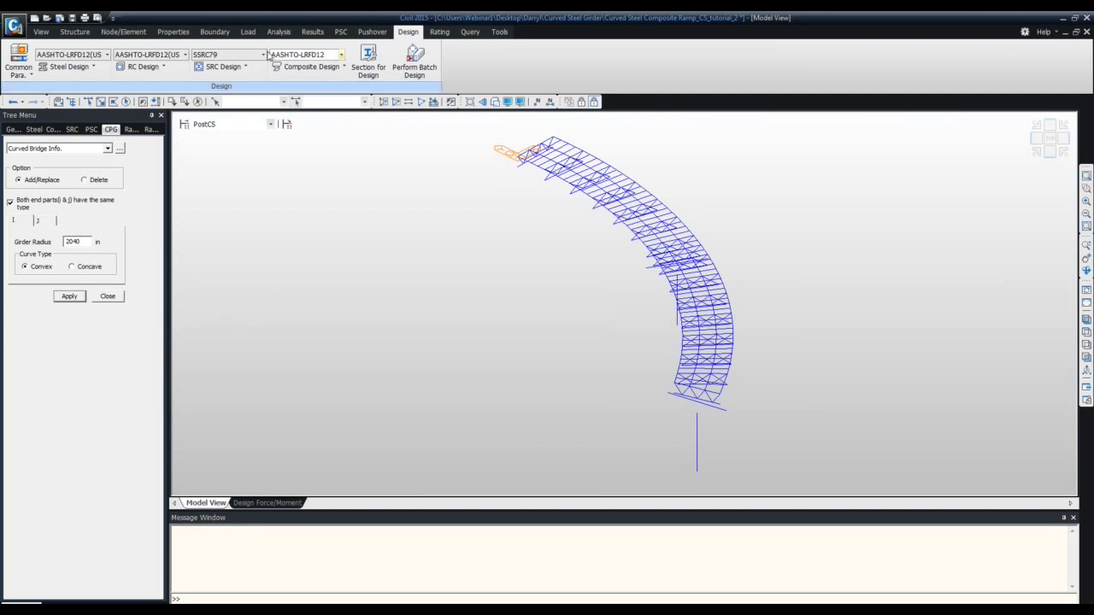
click(311, 67)
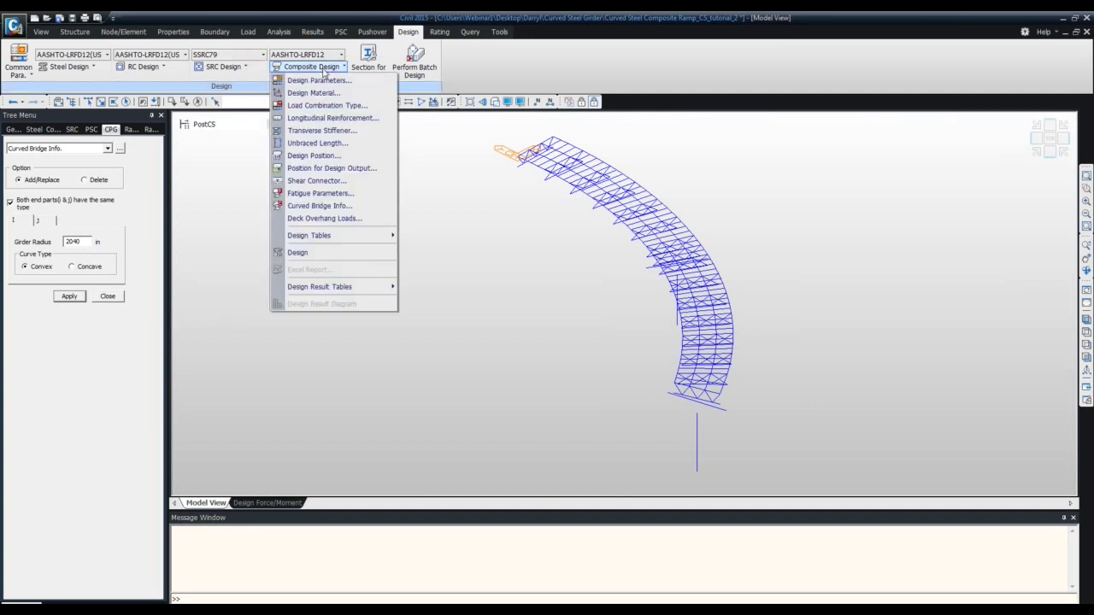
click(365, 252)
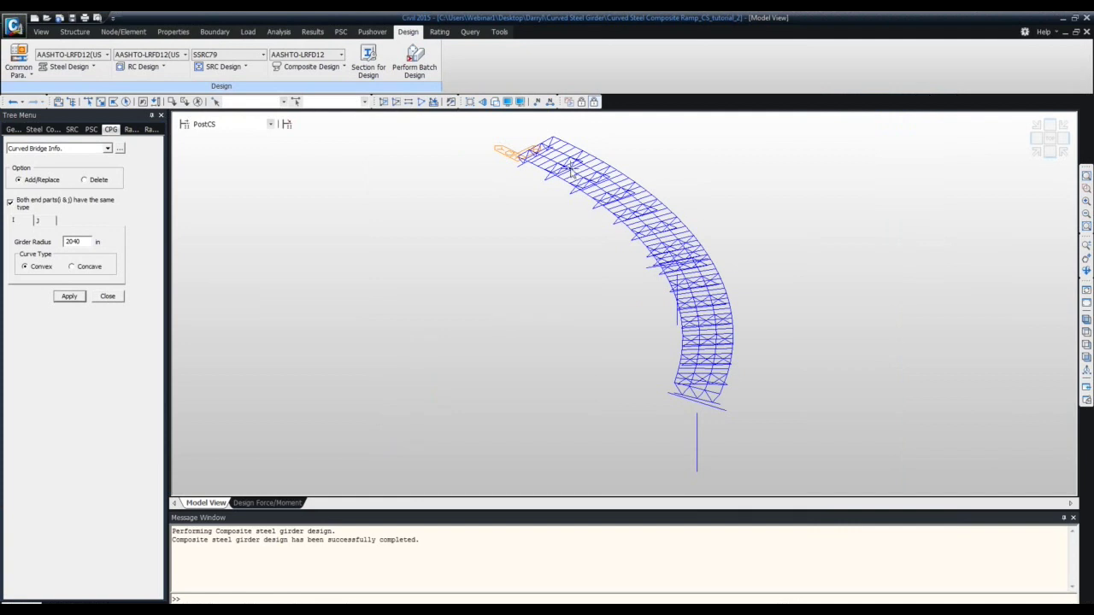
mouse_move(571, 172)
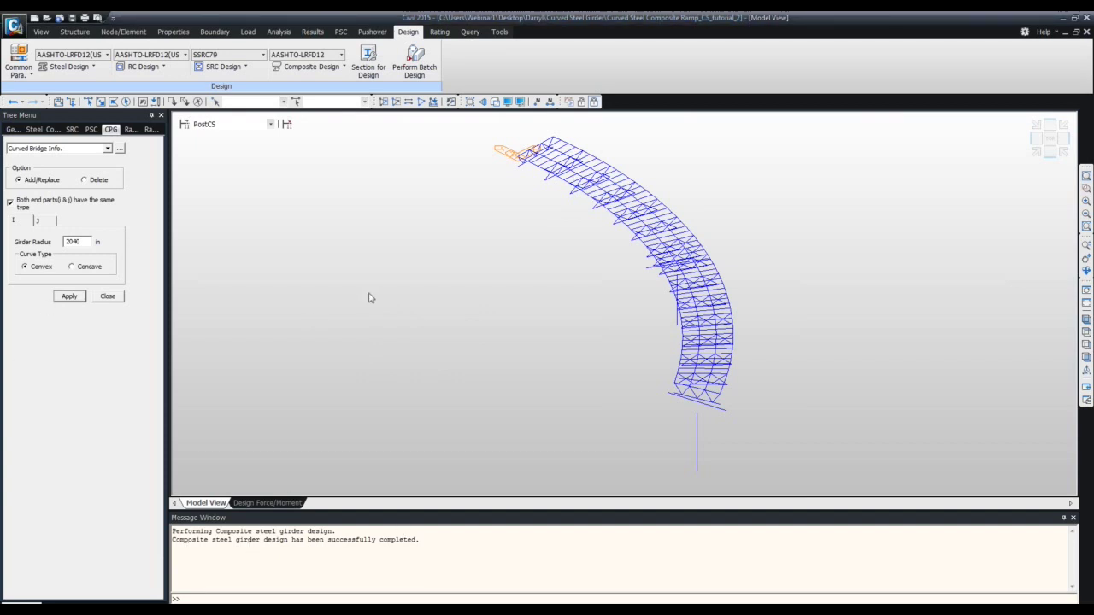
click(310, 68)
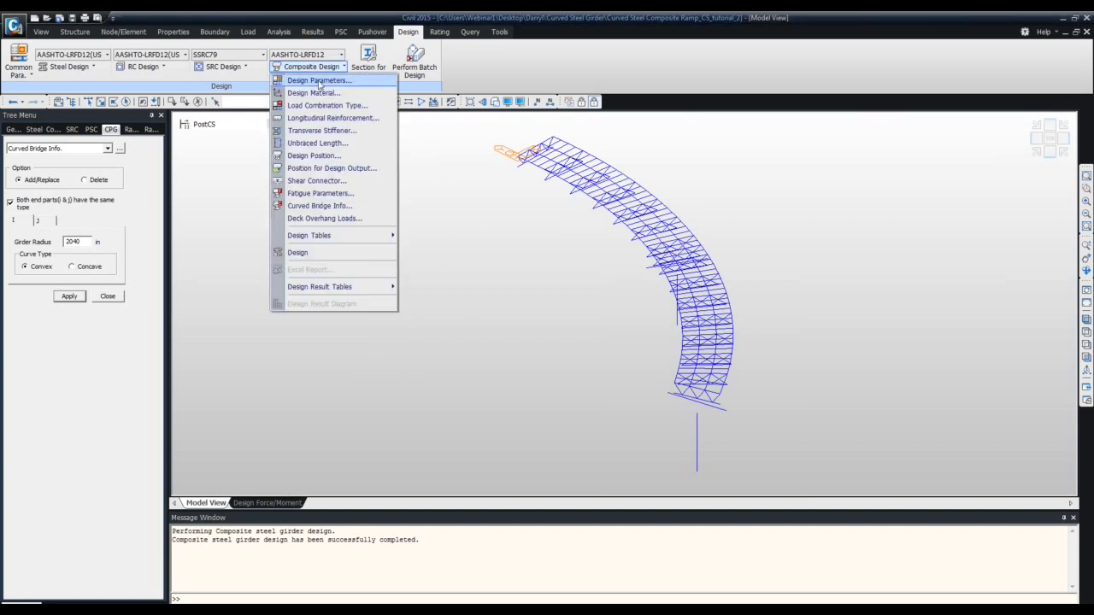
click(570, 21)
drag(570, 17, 640, 26)
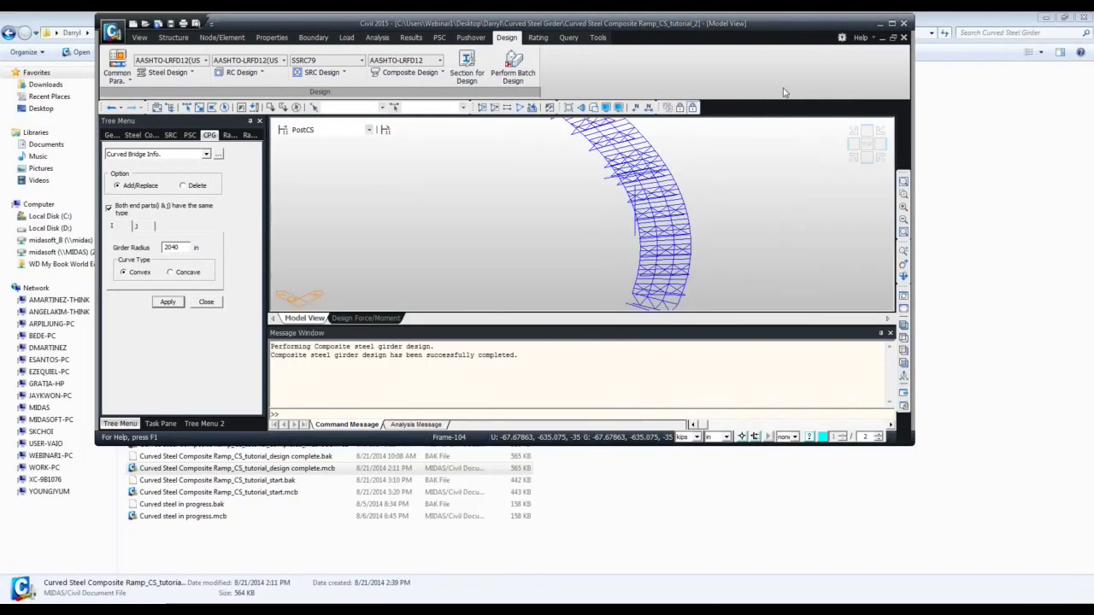
click(891, 24)
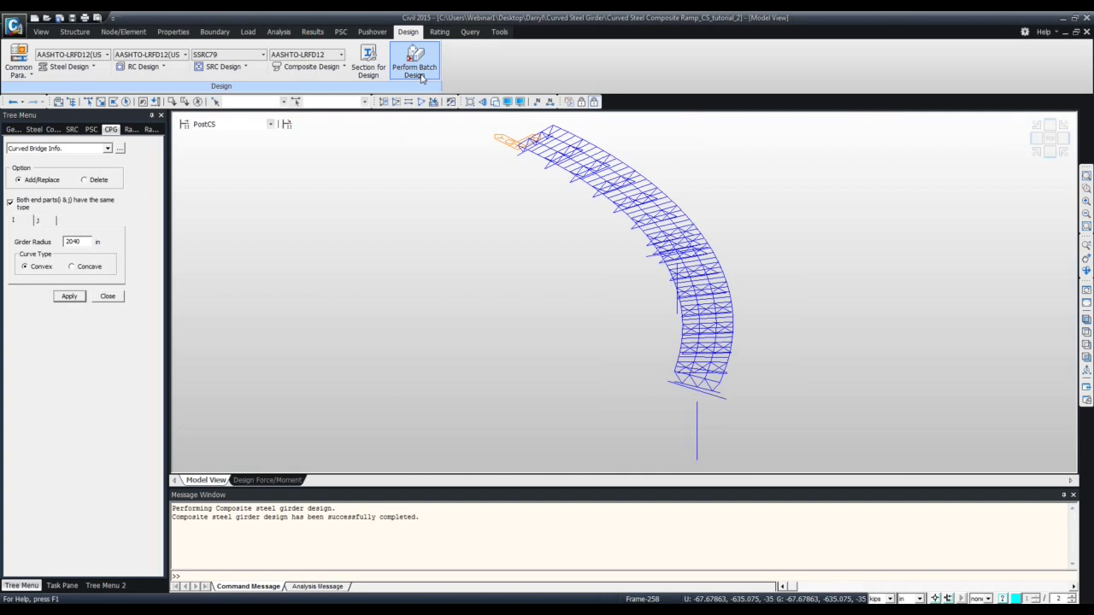
click(299, 70)
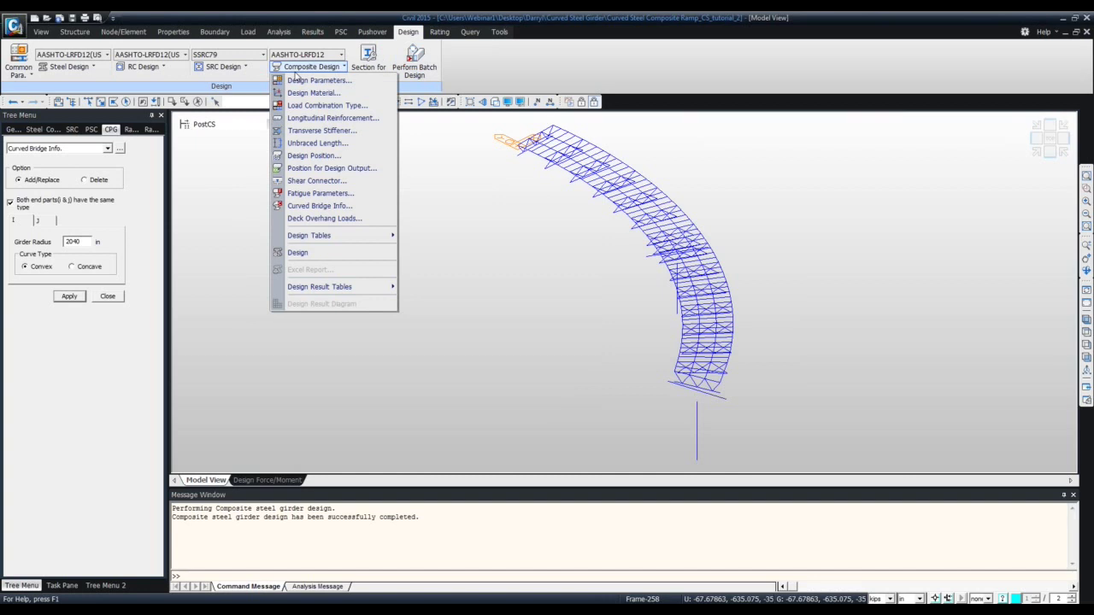
mouse_move(356, 242)
mouse_move(367, 287)
click(472, 242)
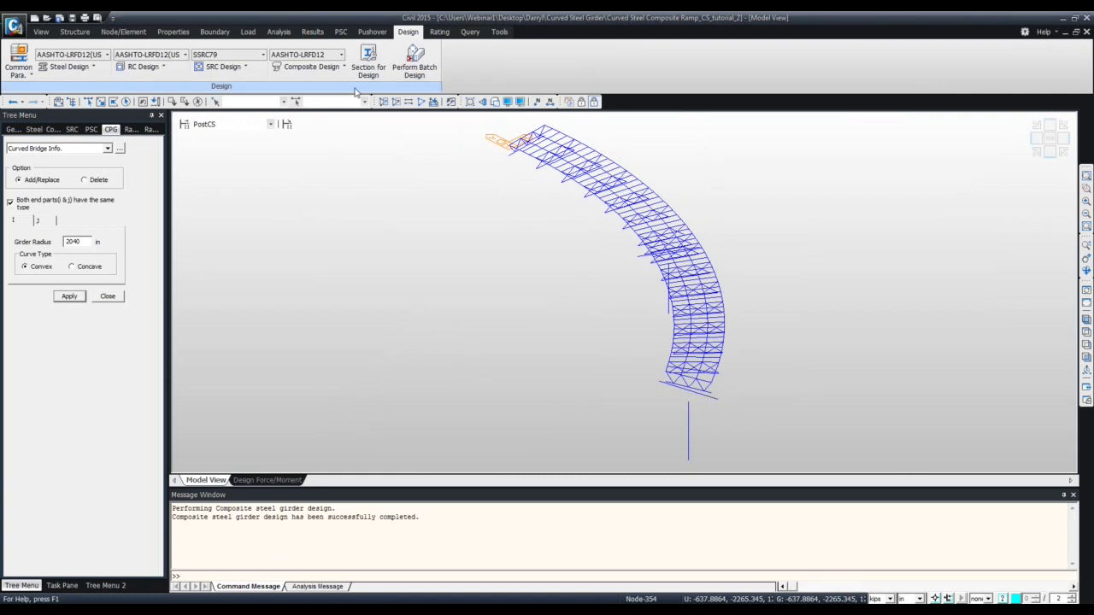
click(318, 67)
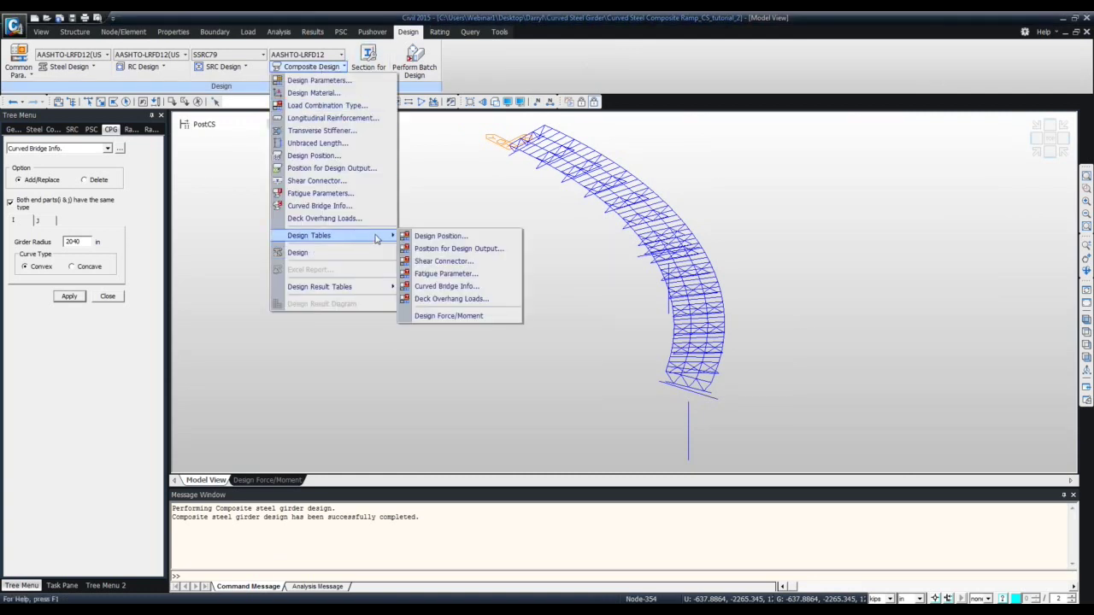
Switch to the Curved Steel Composite Ramp_CS_tutorial_design complete model and try to run its composite design
mouse_move(363, 293)
click(52, 614)
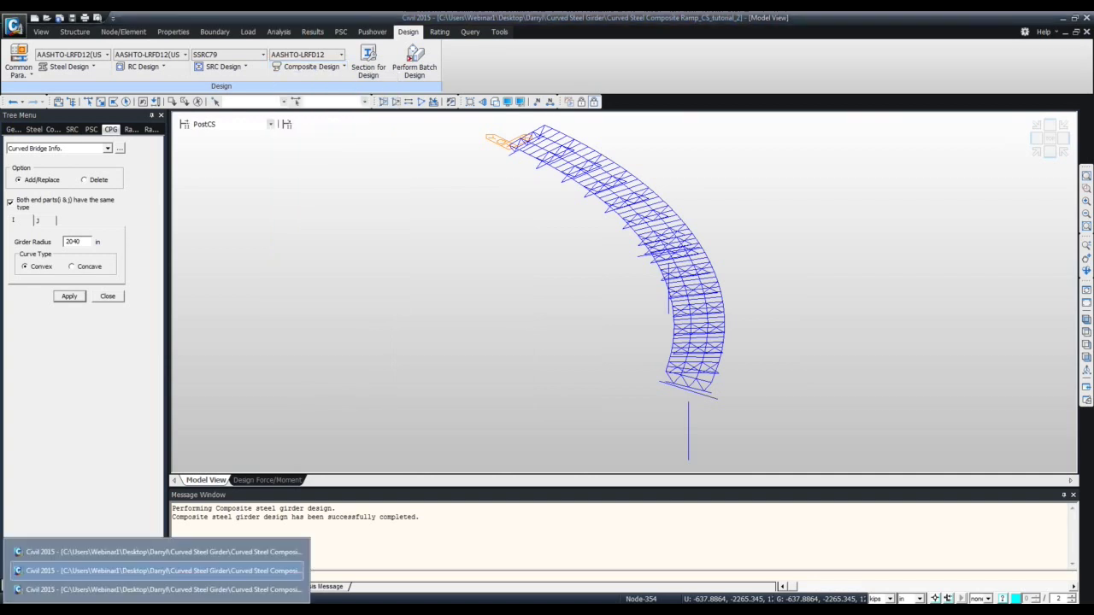
click(181, 589)
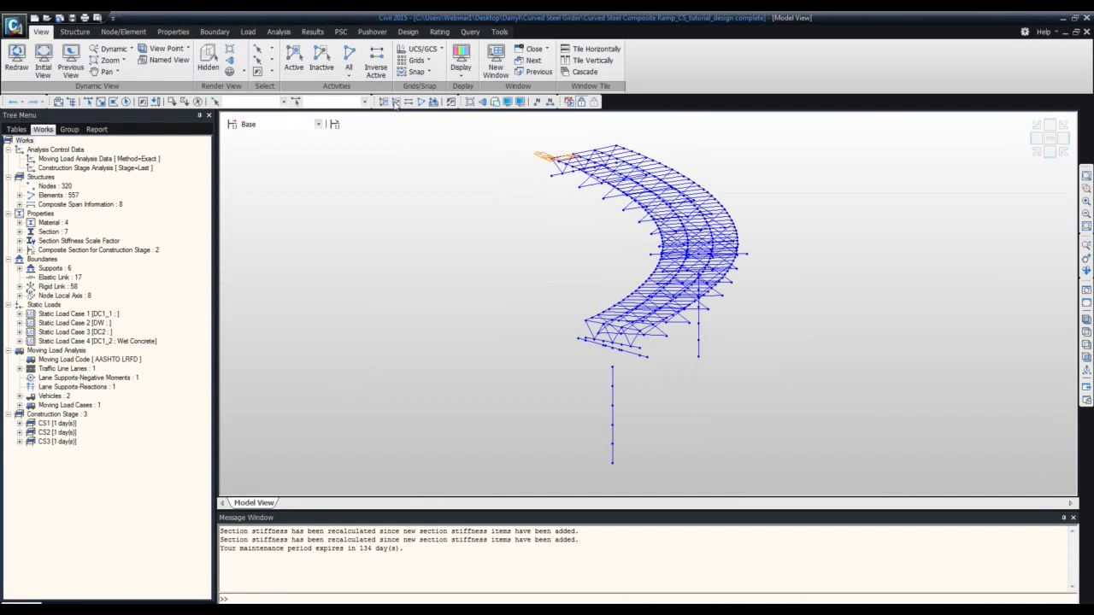
click(319, 33)
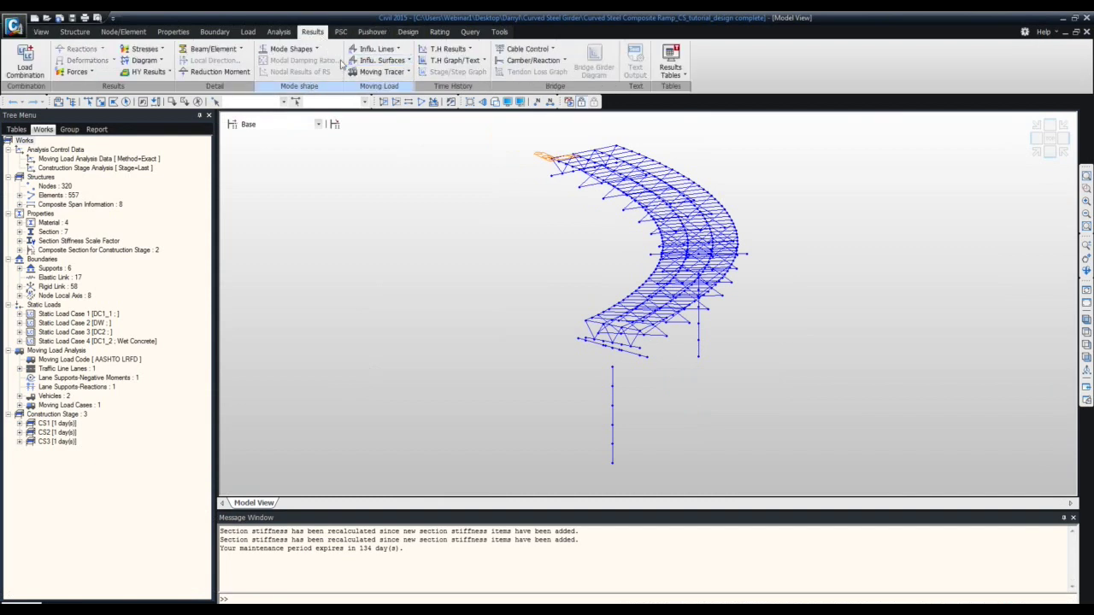
click(408, 32)
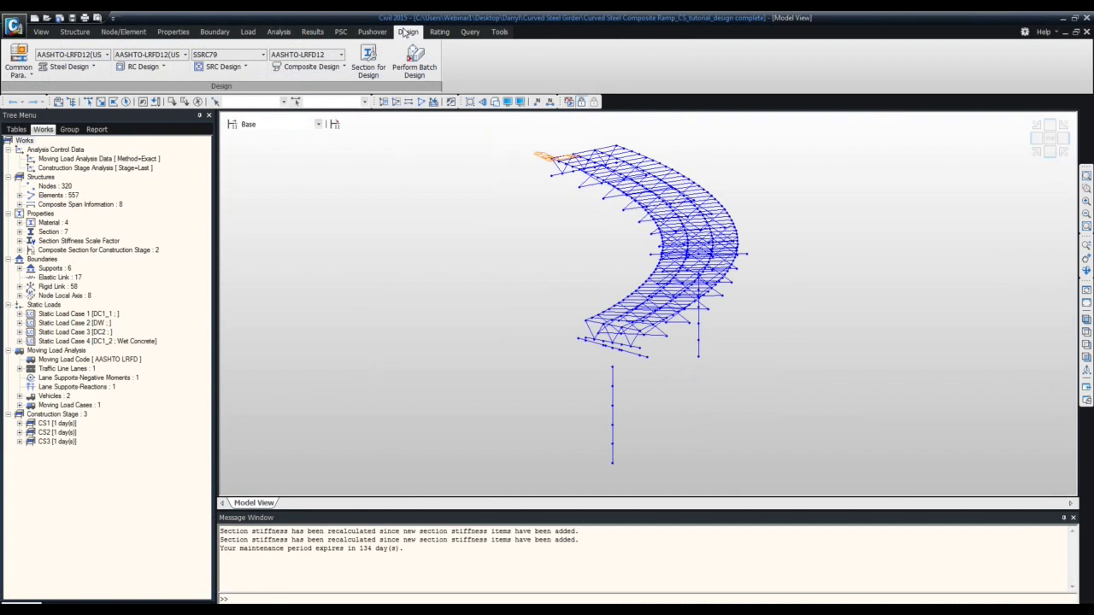
click(300, 69)
mouse_move(324, 293)
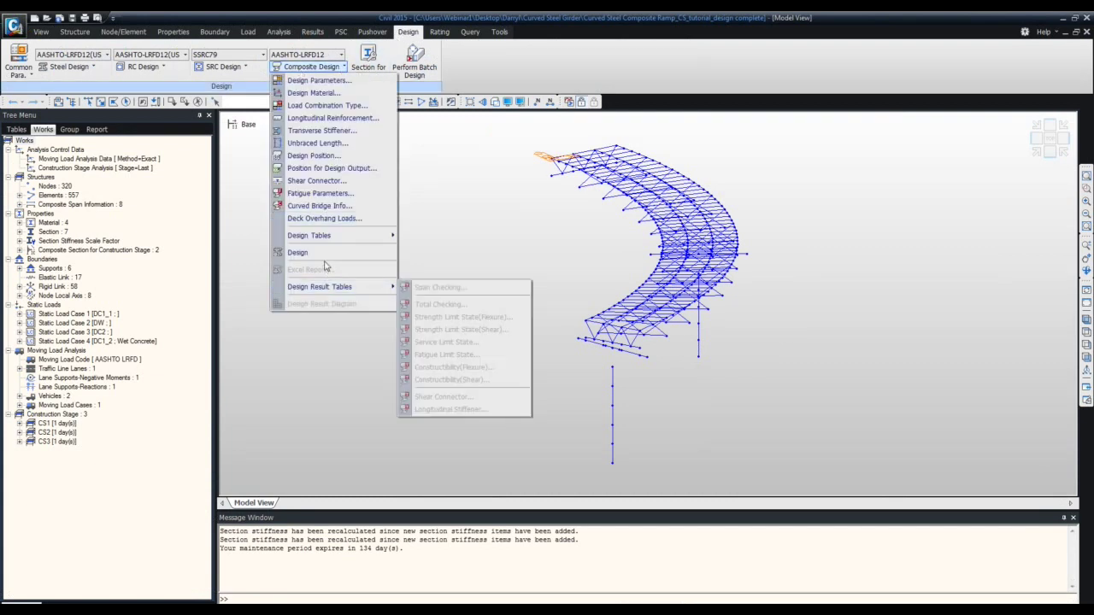
mouse_move(338, 244)
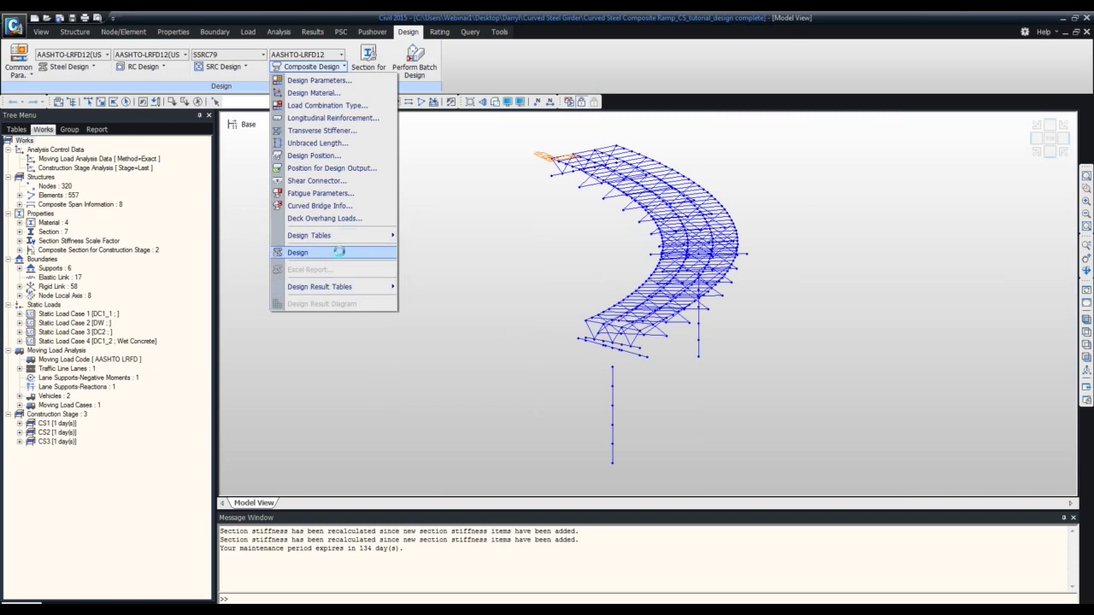
click(340, 253)
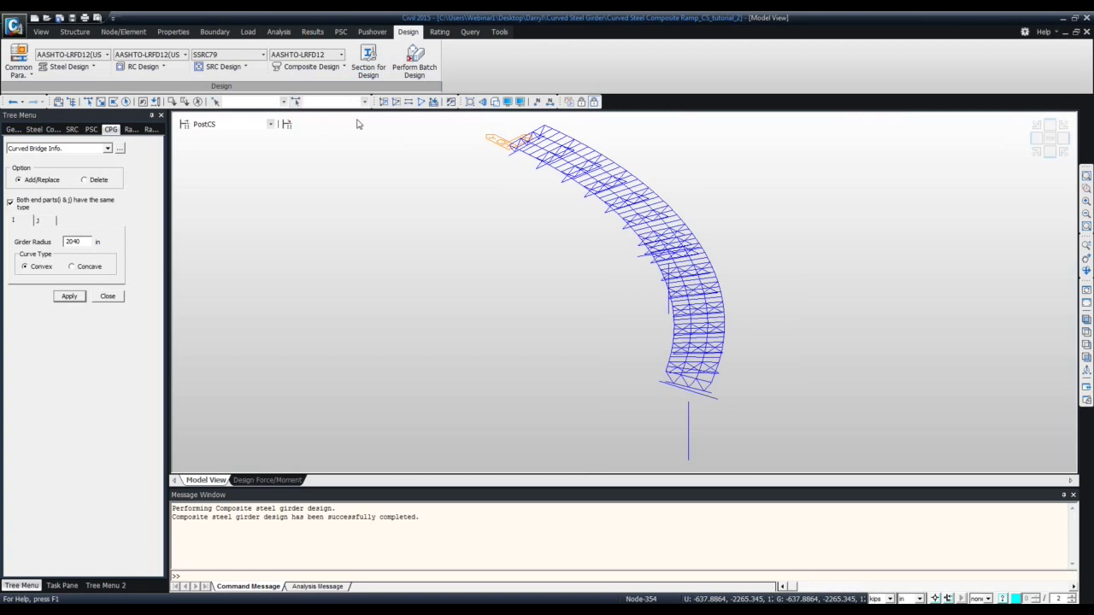
Try to rerun the composite design in the Curved Steel Composite Ramp_CS_tutorial_2 model
click(313, 67)
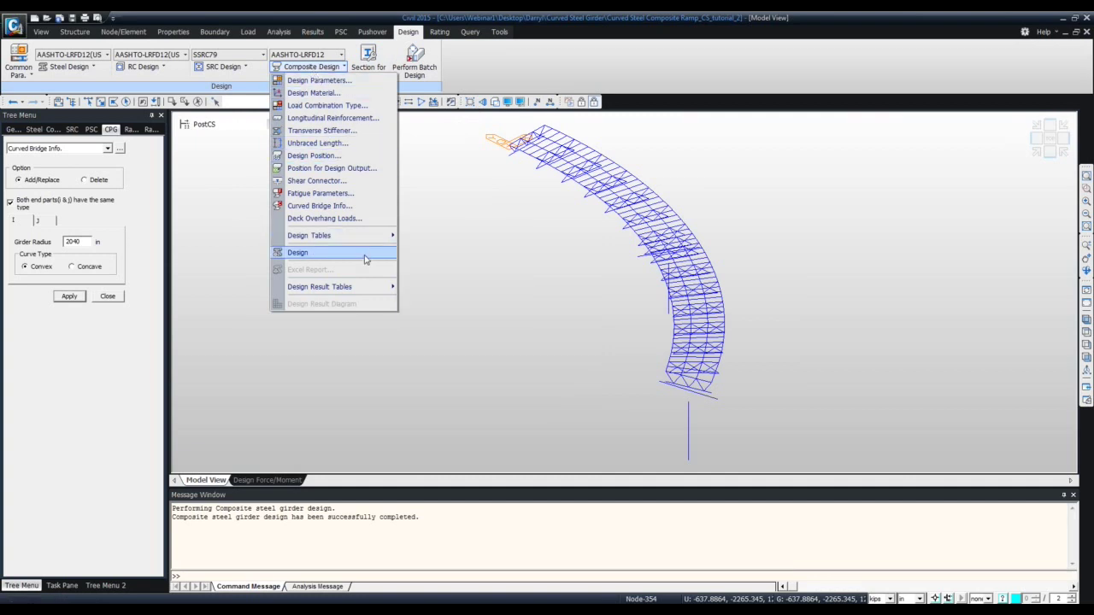
mouse_move(362, 243)
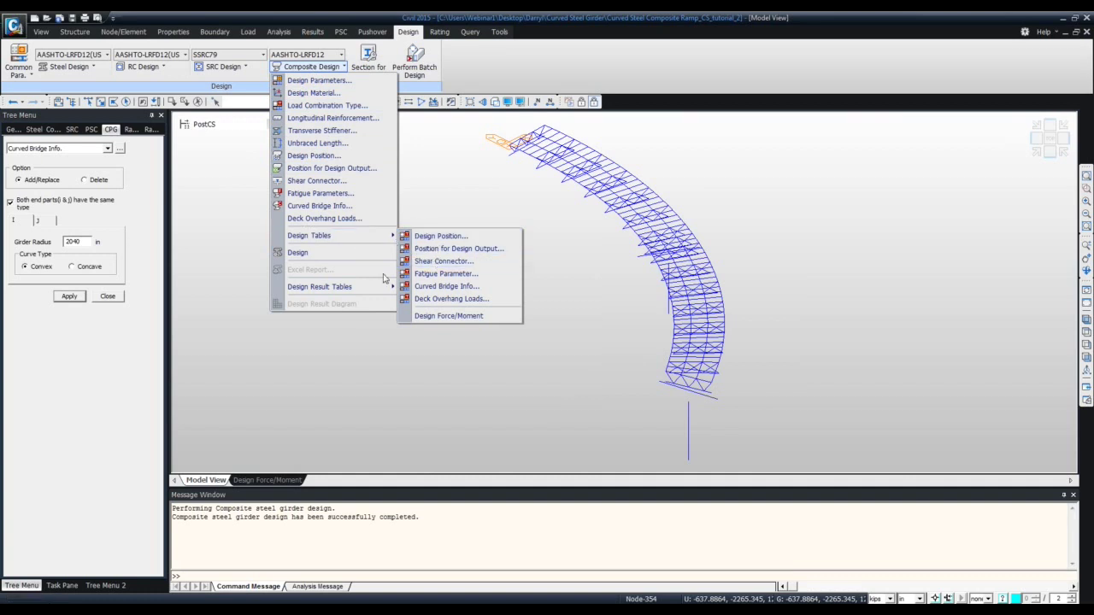
mouse_move(382, 288)
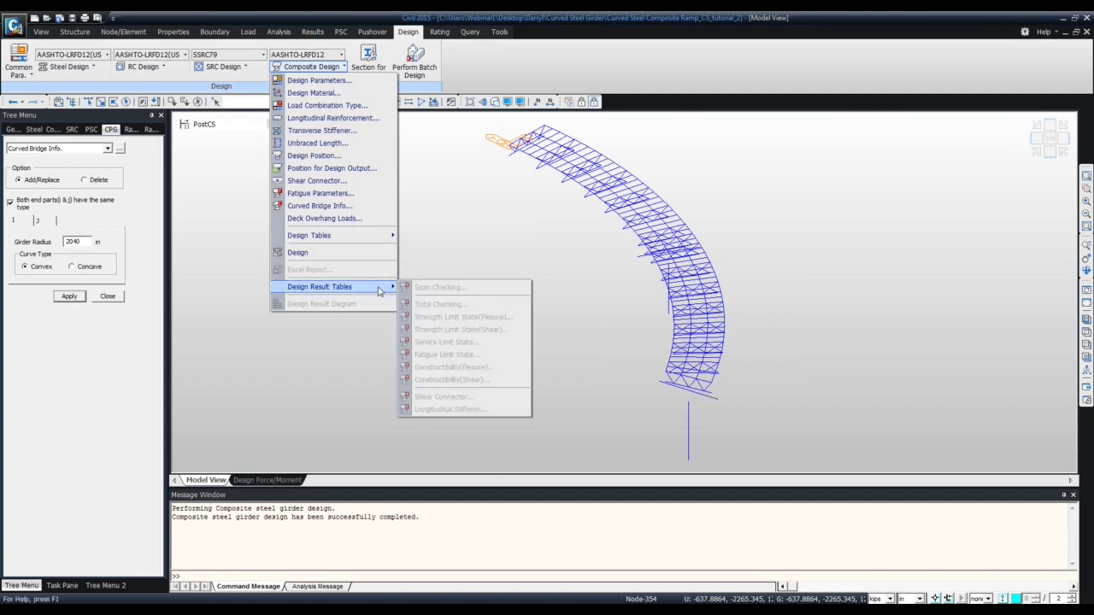
click(365, 254)
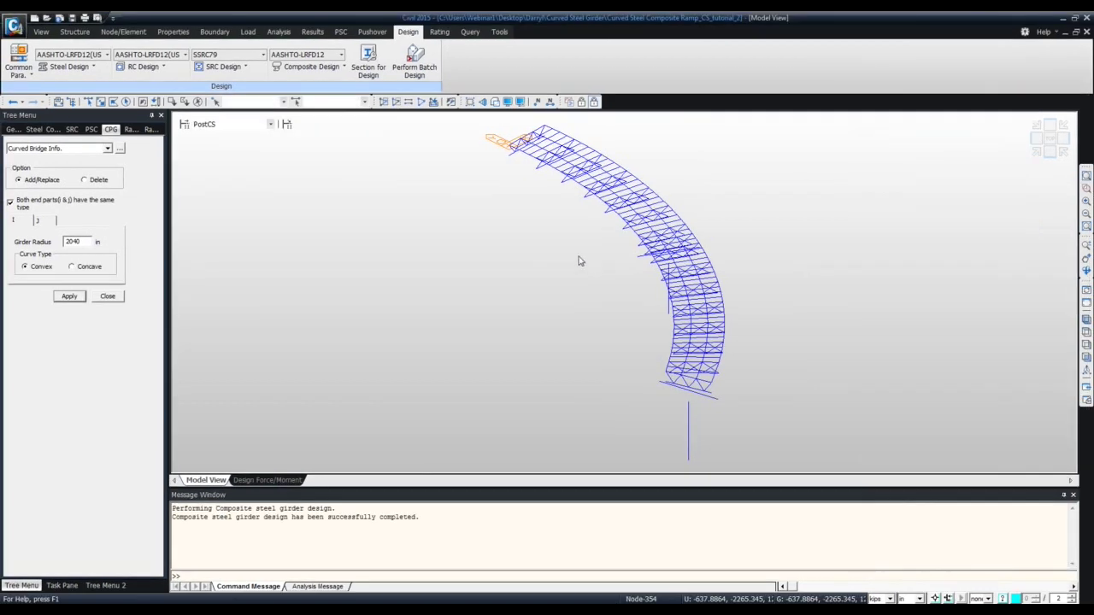
Open the Shear Connector design table and examine the pitch, height, diameter, spacing and number of connectors per element
click(313, 67)
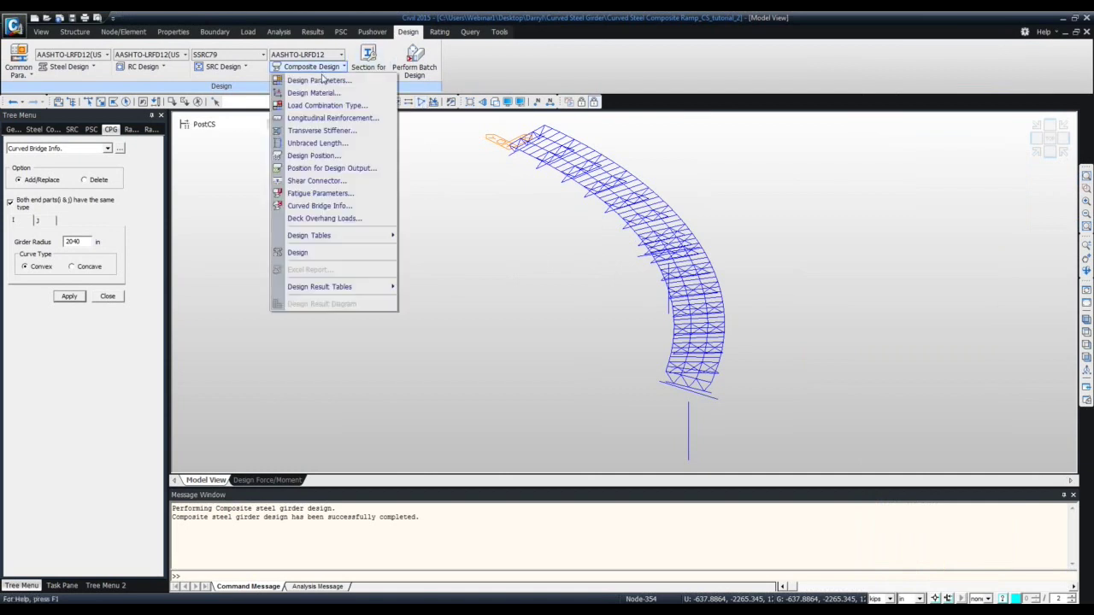
mouse_move(357, 290)
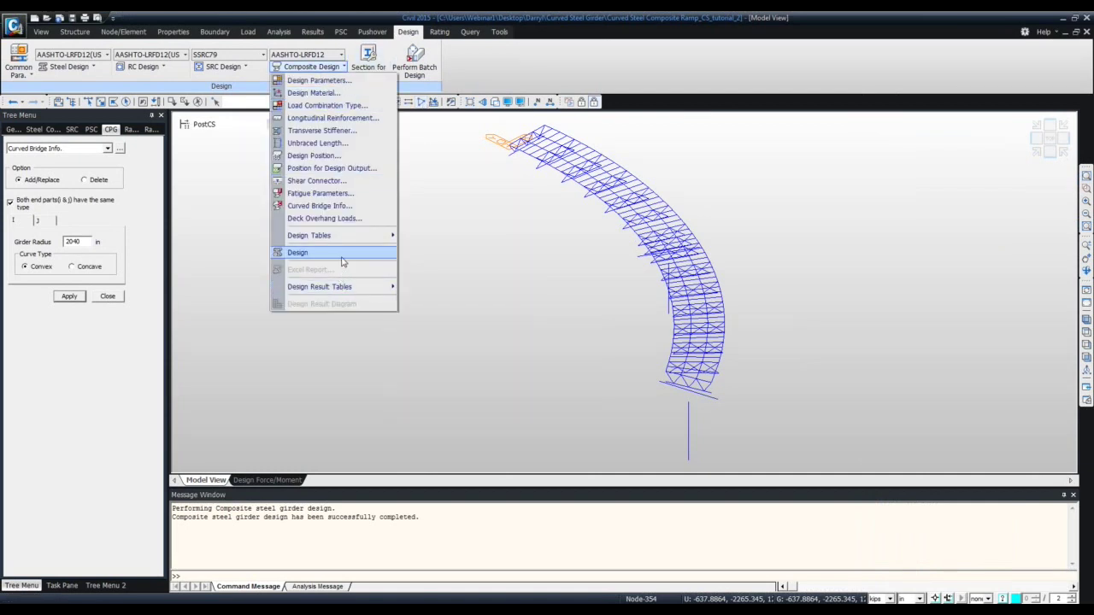
mouse_move(347, 246)
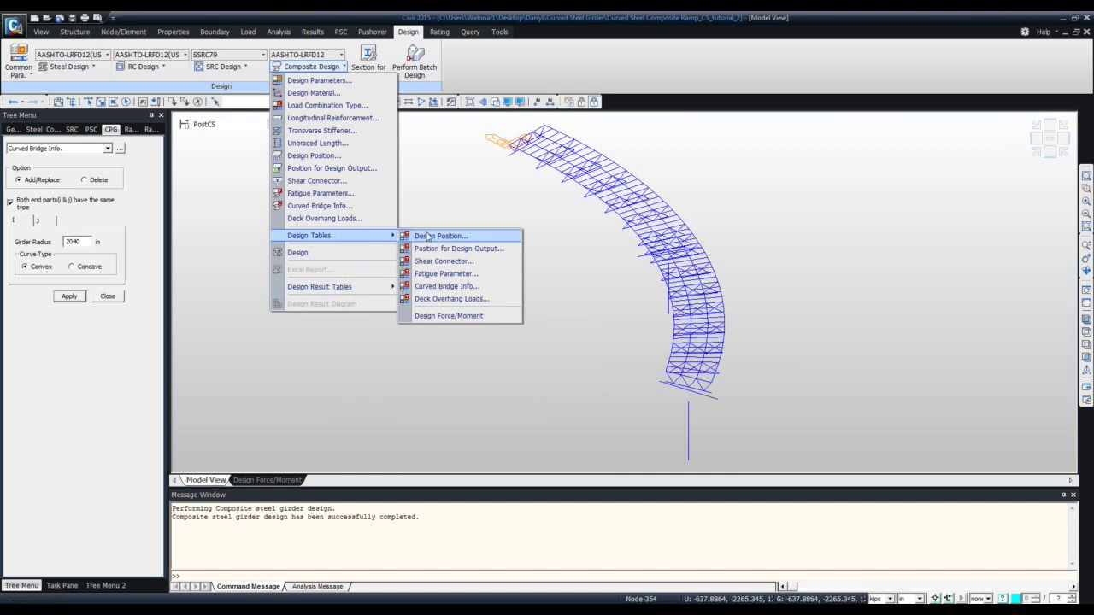
click(444, 261)
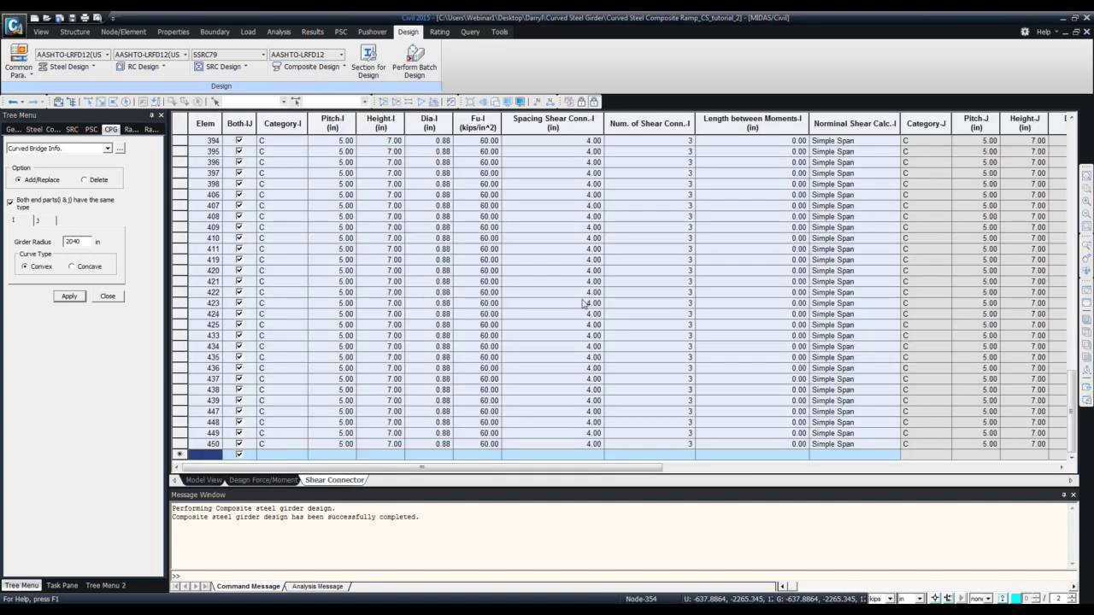
drag(523, 467, 609, 481)
scroll(606, 379, up, 1)
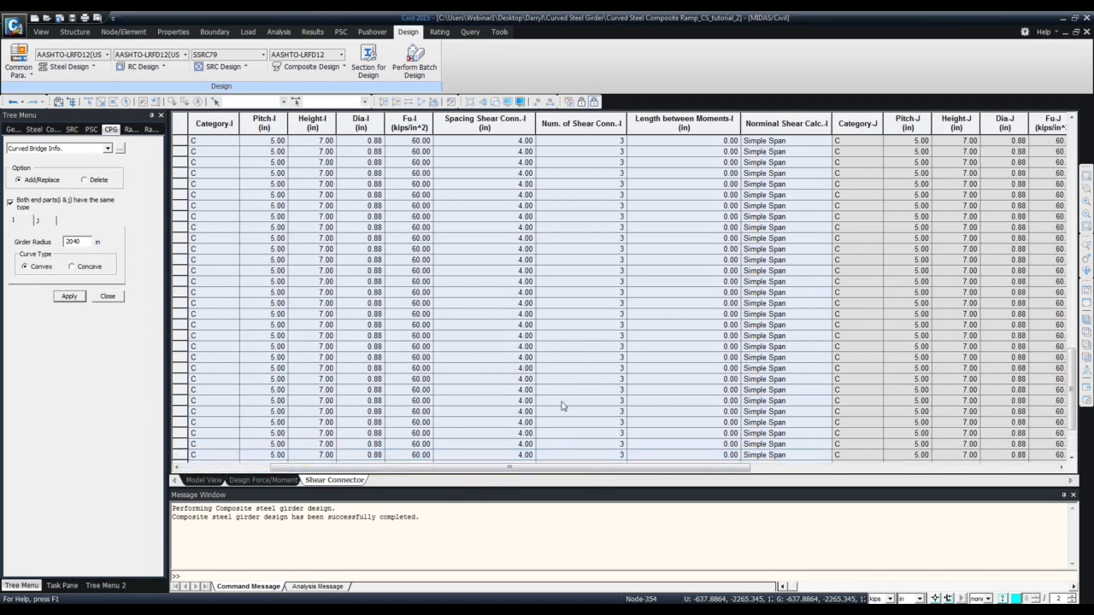
drag(605, 468, 511, 468)
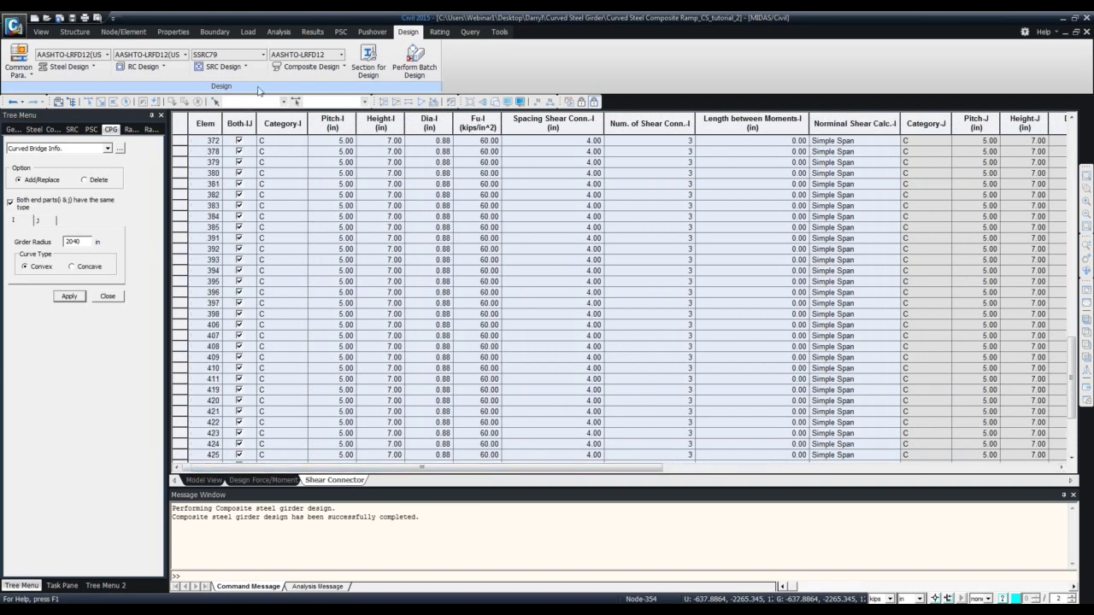
Open the Deck Overhang Loads design table
click(292, 68)
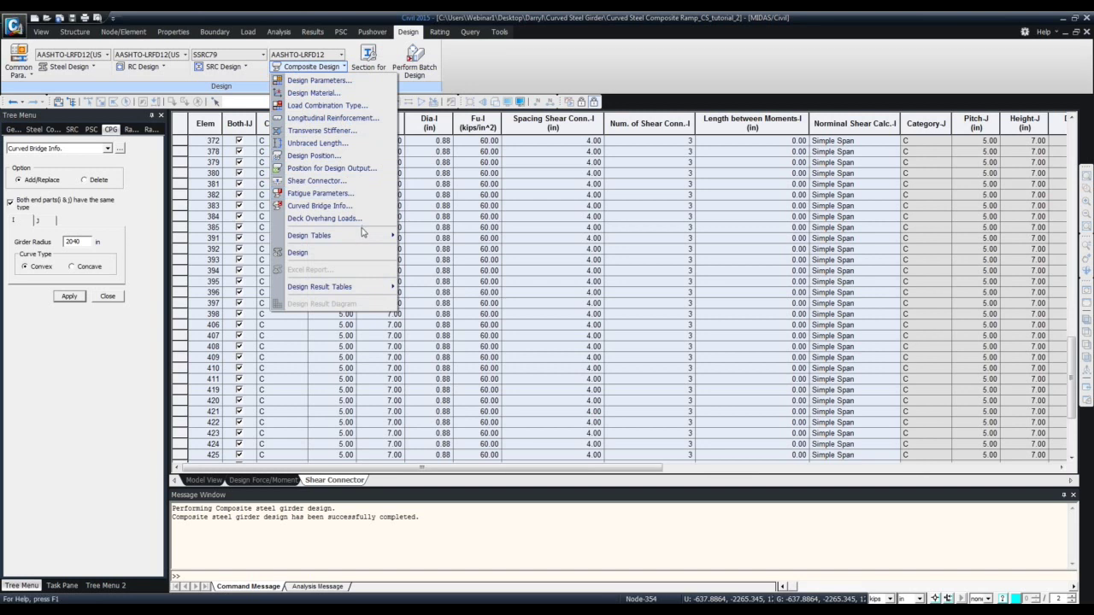
mouse_move(366, 235)
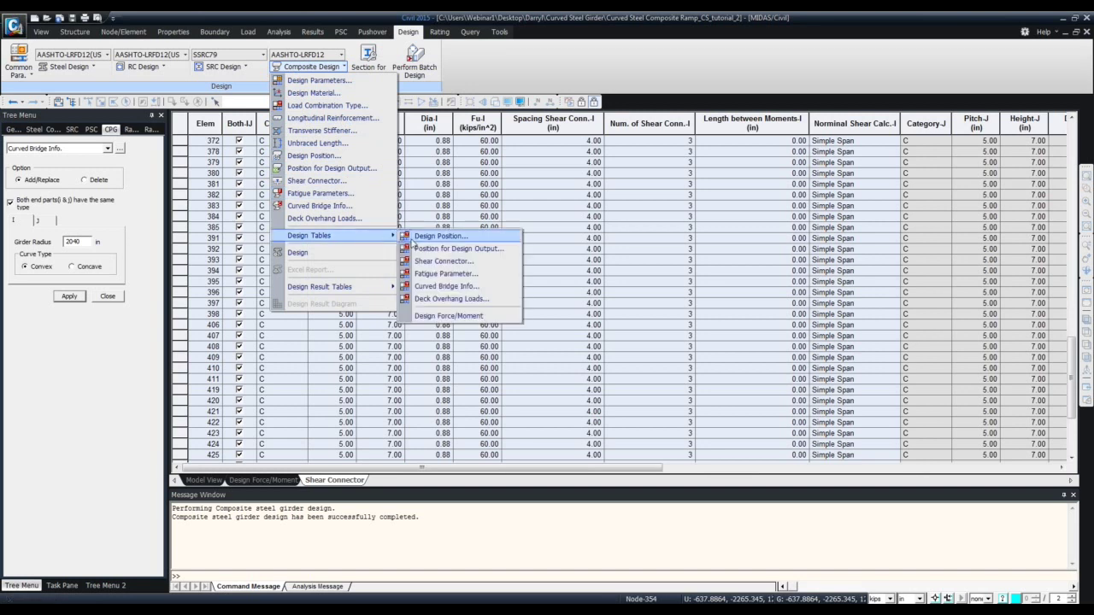
click(447, 299)
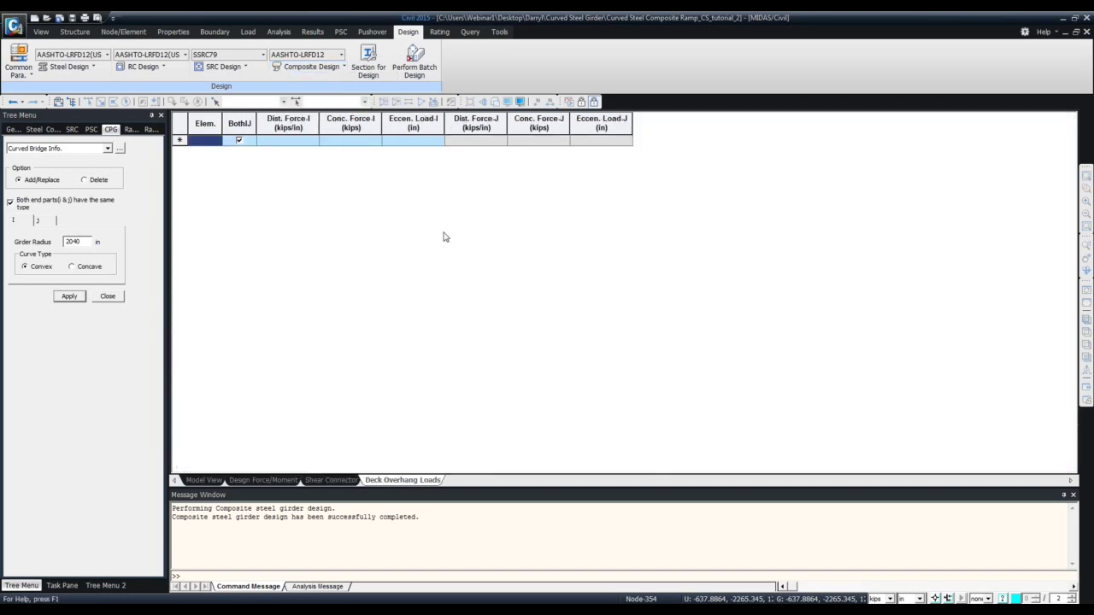
Open the Position for Design Output design table, check the available design result tables and return to the Deck Overhang Loads table
click(307, 68)
mouse_move(359, 235)
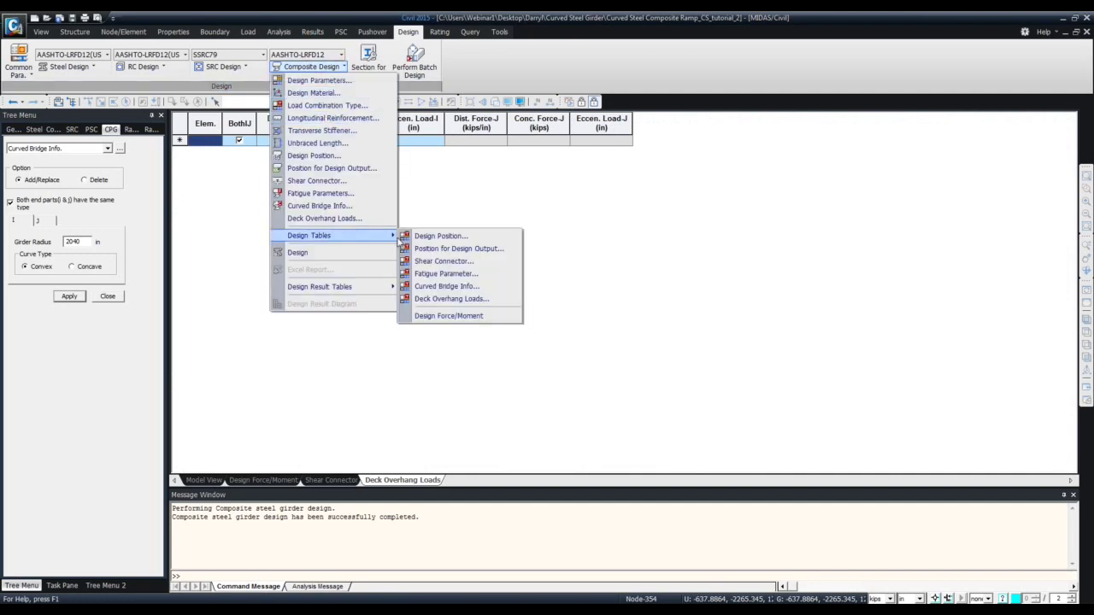
click(454, 250)
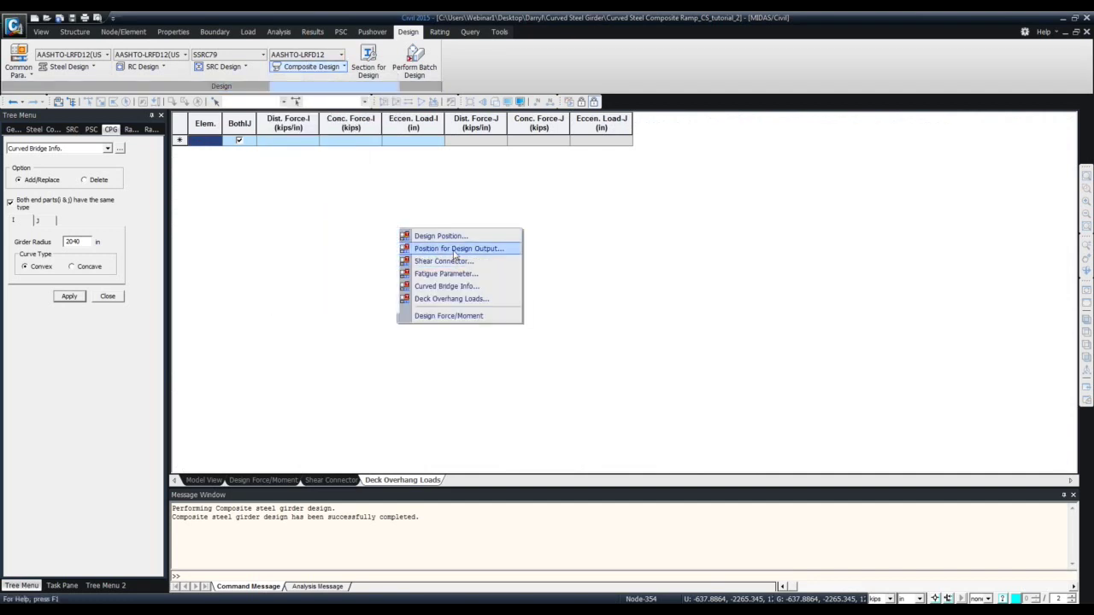
click(303, 67)
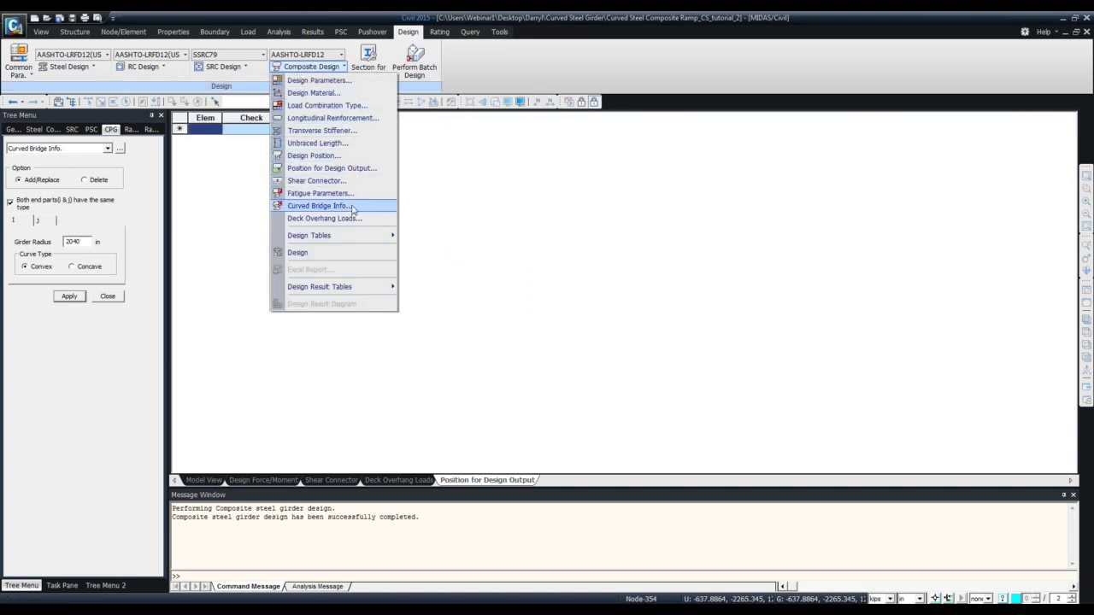
mouse_move(378, 291)
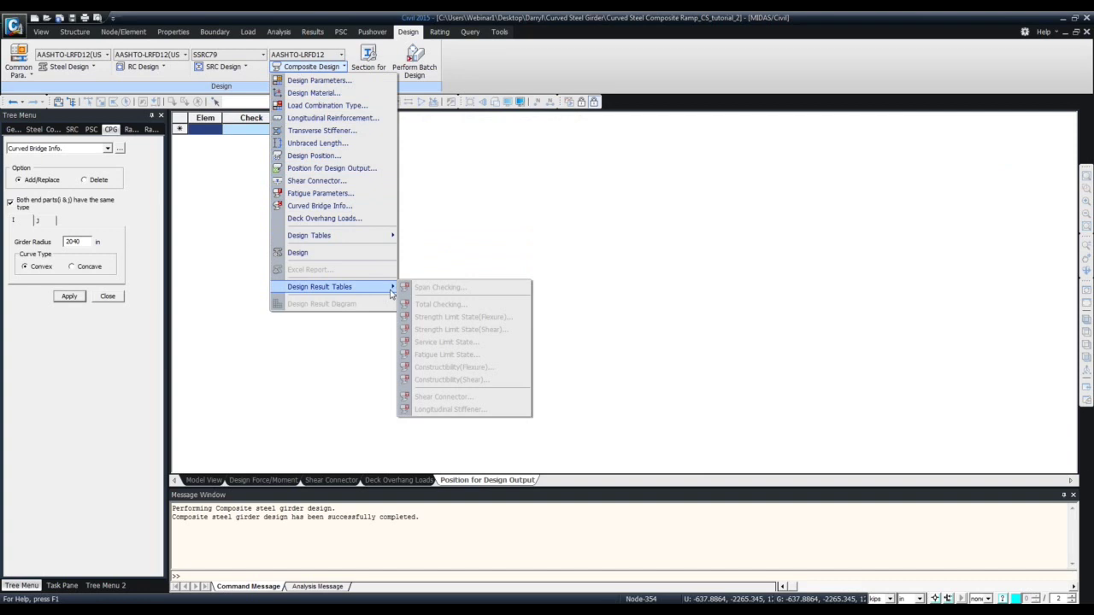
click(447, 272)
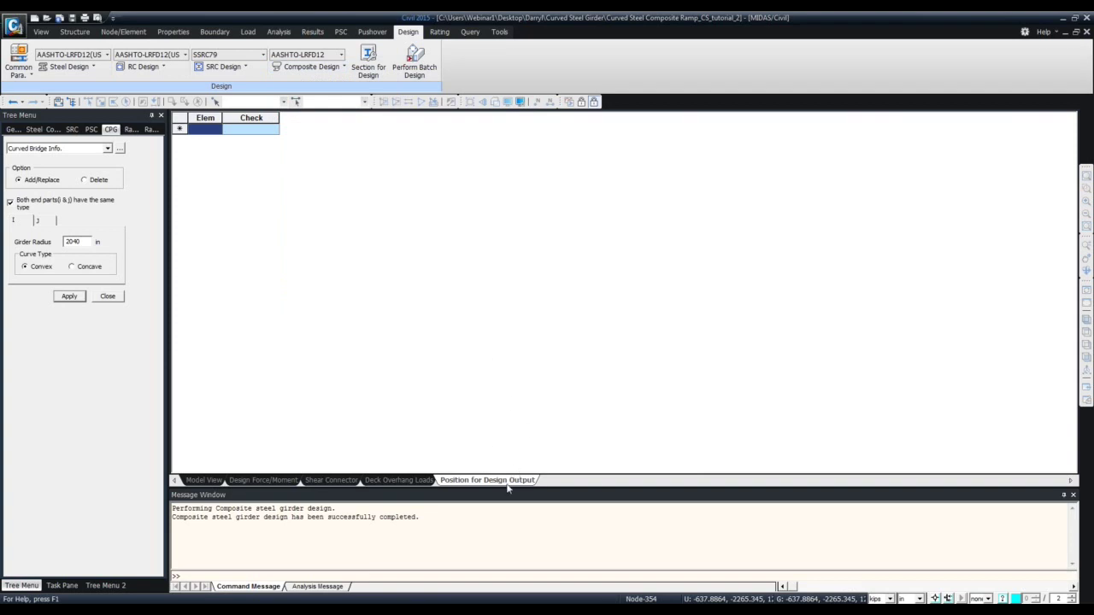
click(420, 480)
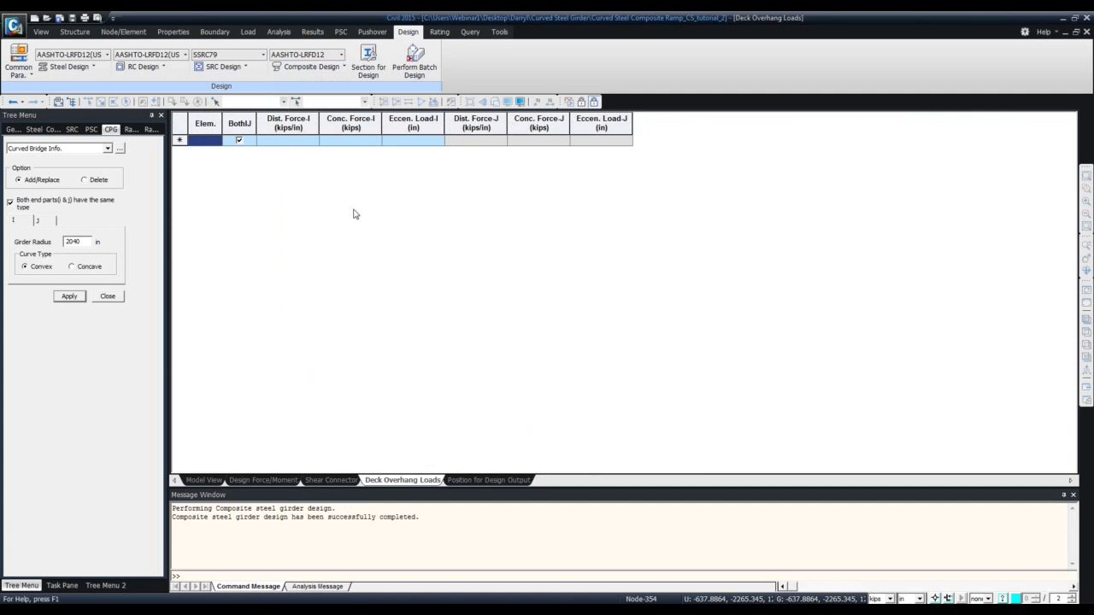
click(313, 68)
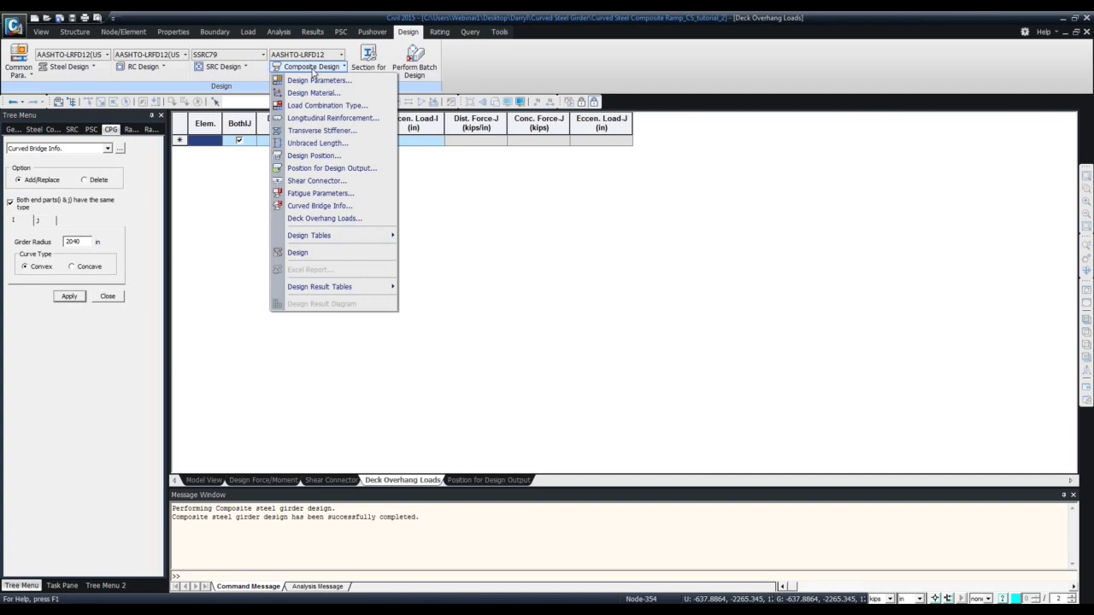
click(243, 68)
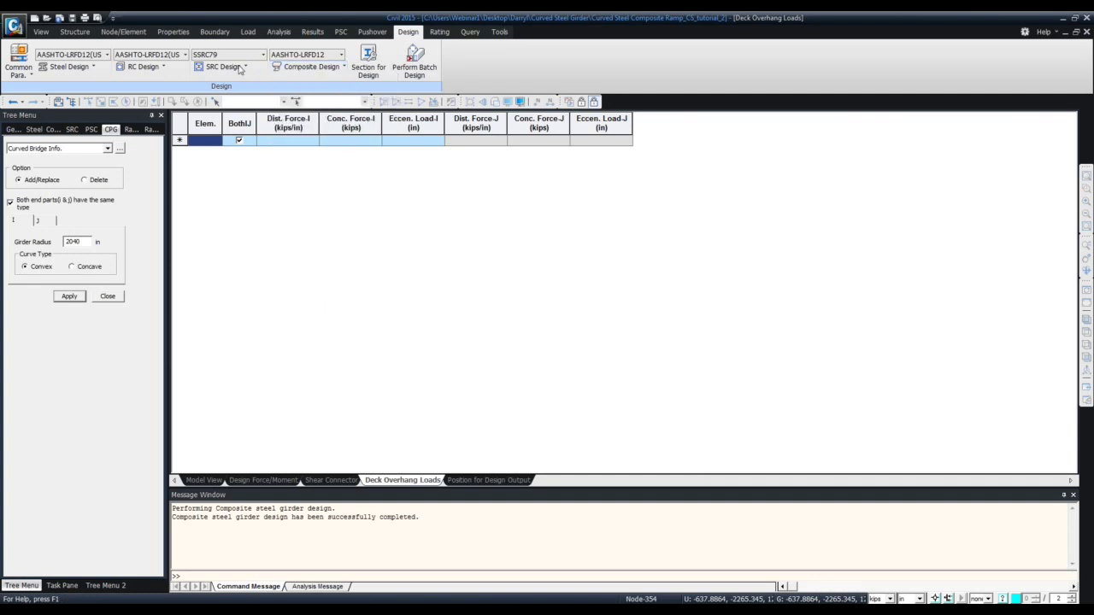
click(244, 67)
click(283, 69)
click(283, 69)
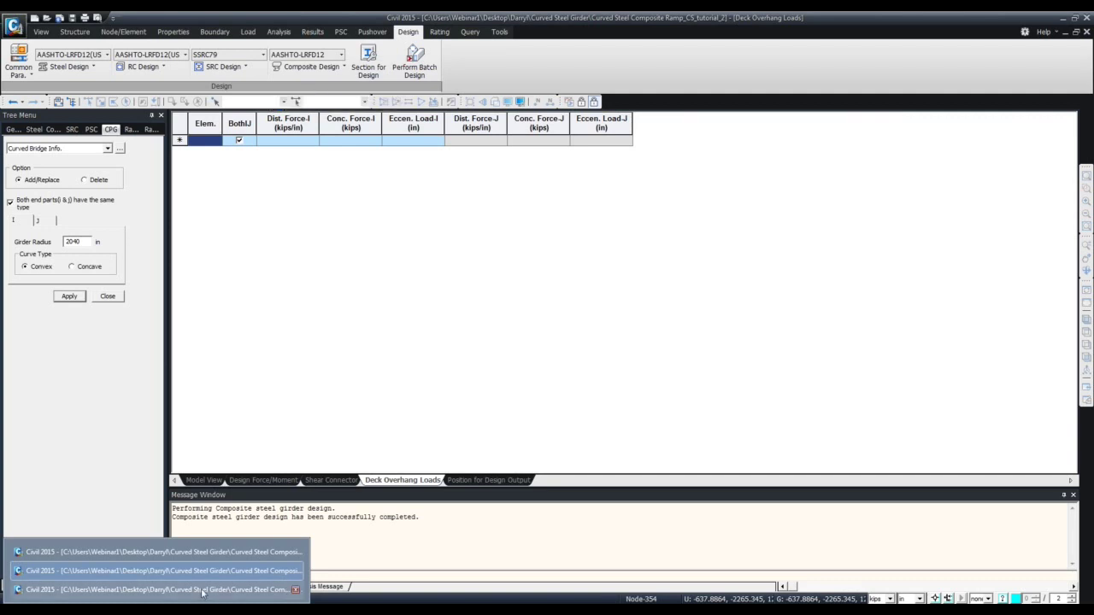
Switch to the Curved Steel Composite Ramp_CS_tutorial_design complete model and run its composite design
click(158, 590)
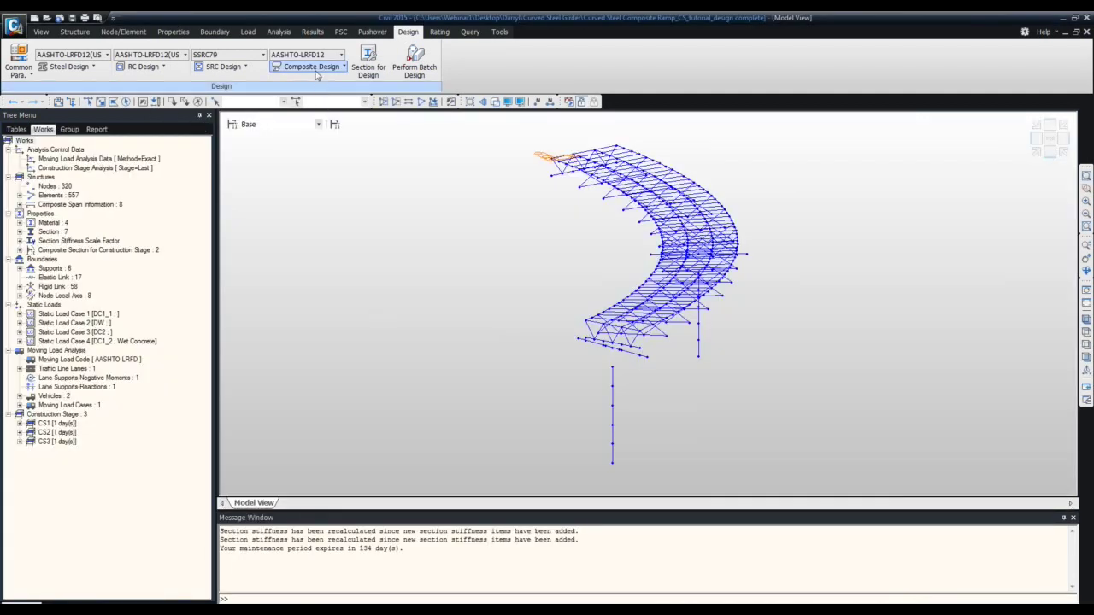
click(311, 67)
mouse_move(326, 291)
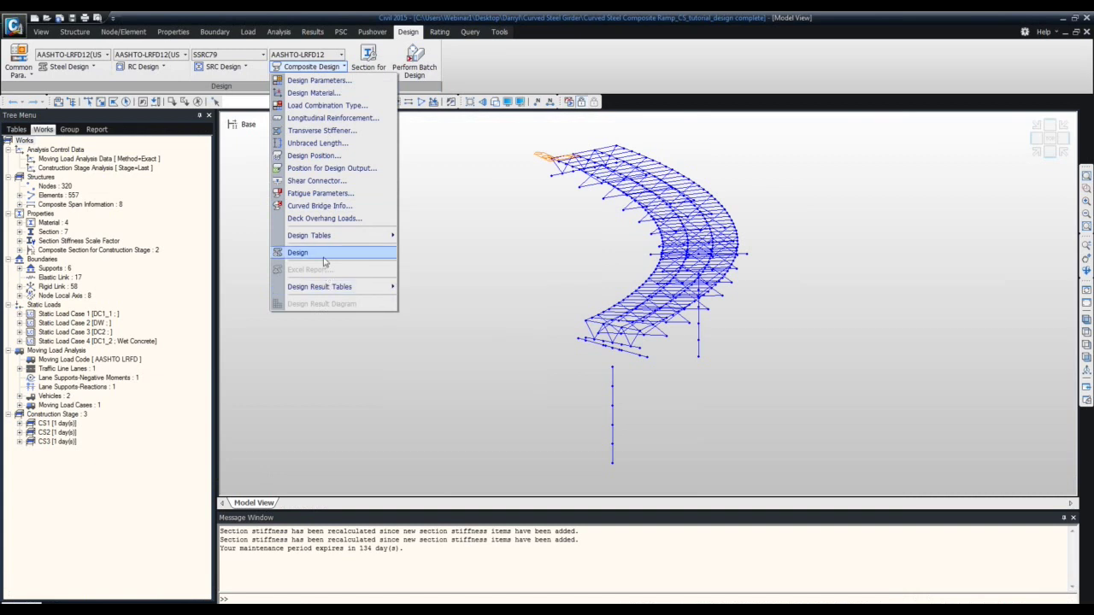
click(324, 256)
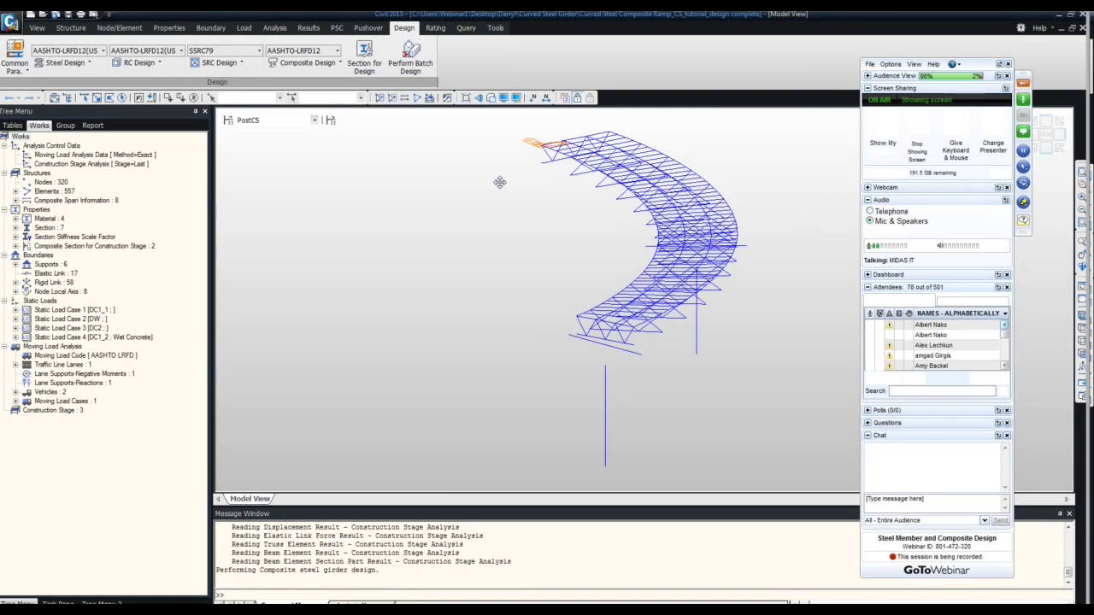
Export the composite design report to a new Excel file named Curved Steel Composite Ramp_CS_tutorial_design complete.xlsx
click(293, 66)
mouse_move(369, 286)
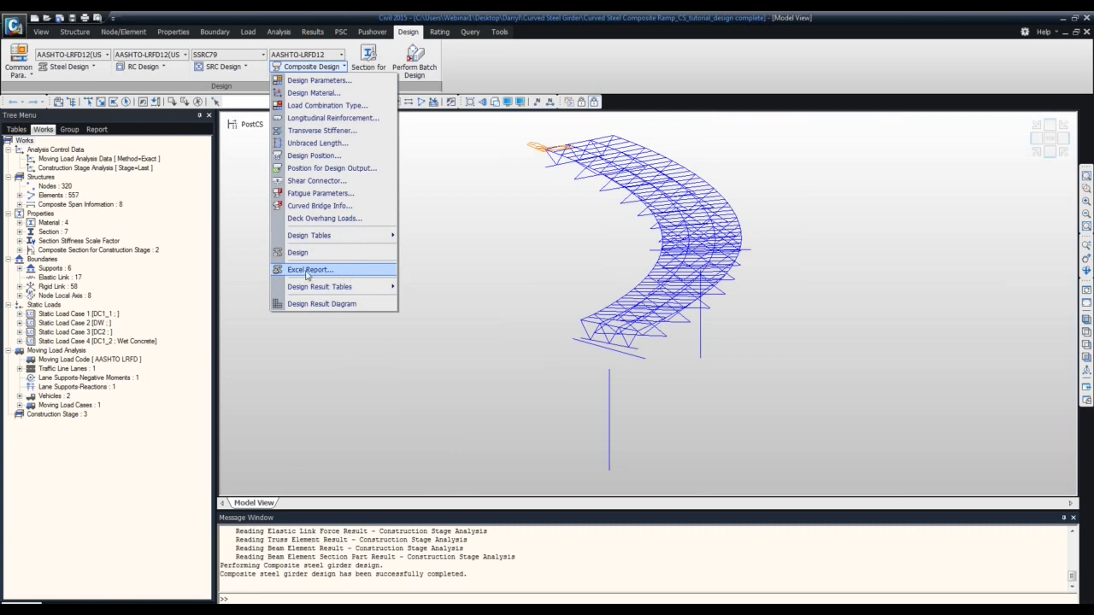
click(307, 272)
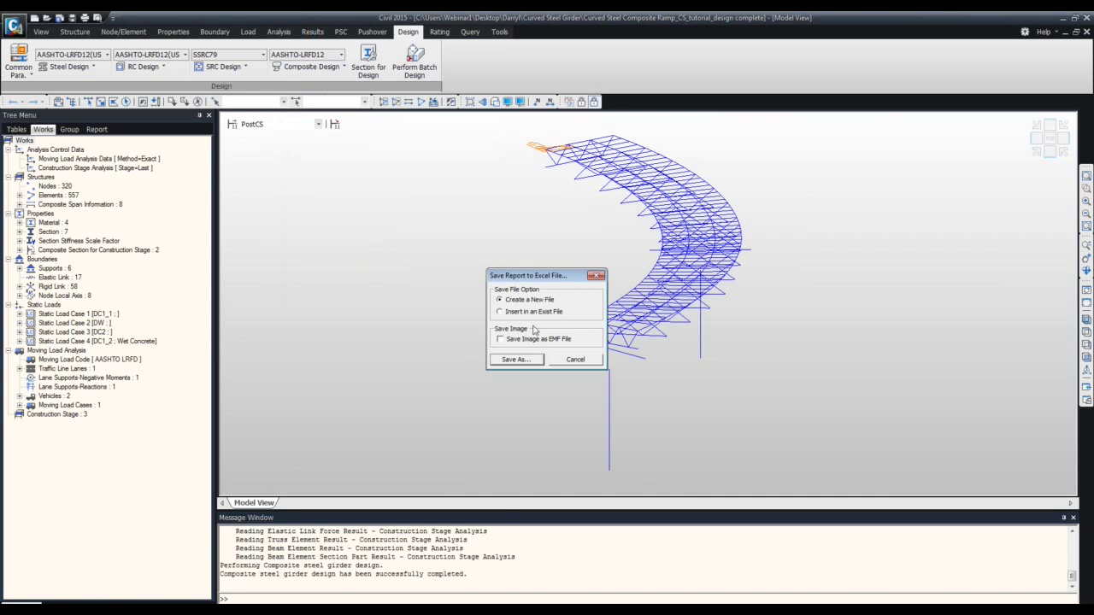
click(515, 359)
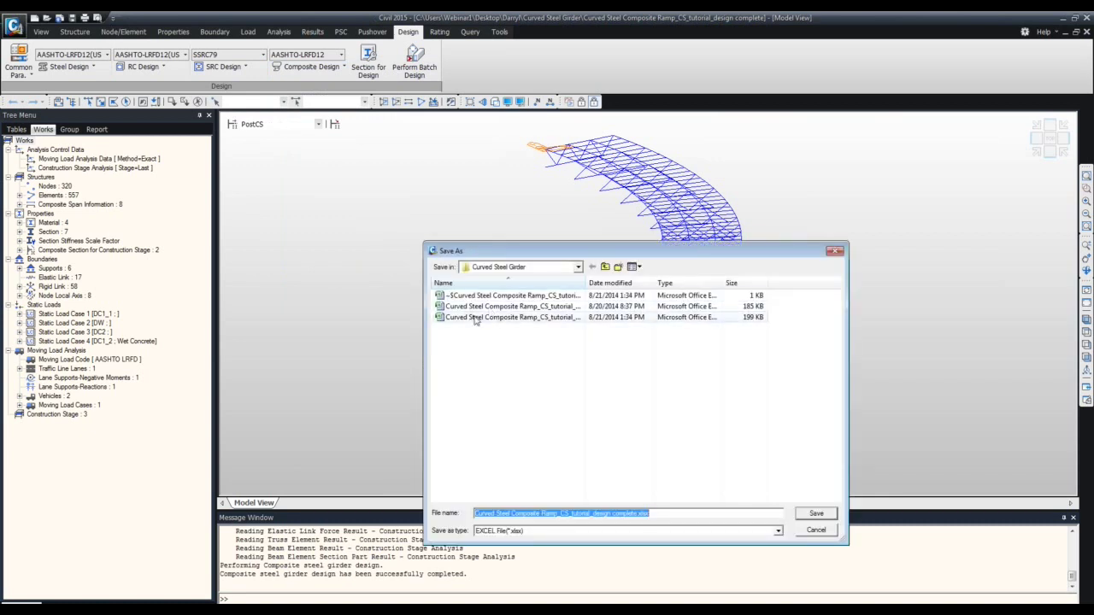
click(808, 516)
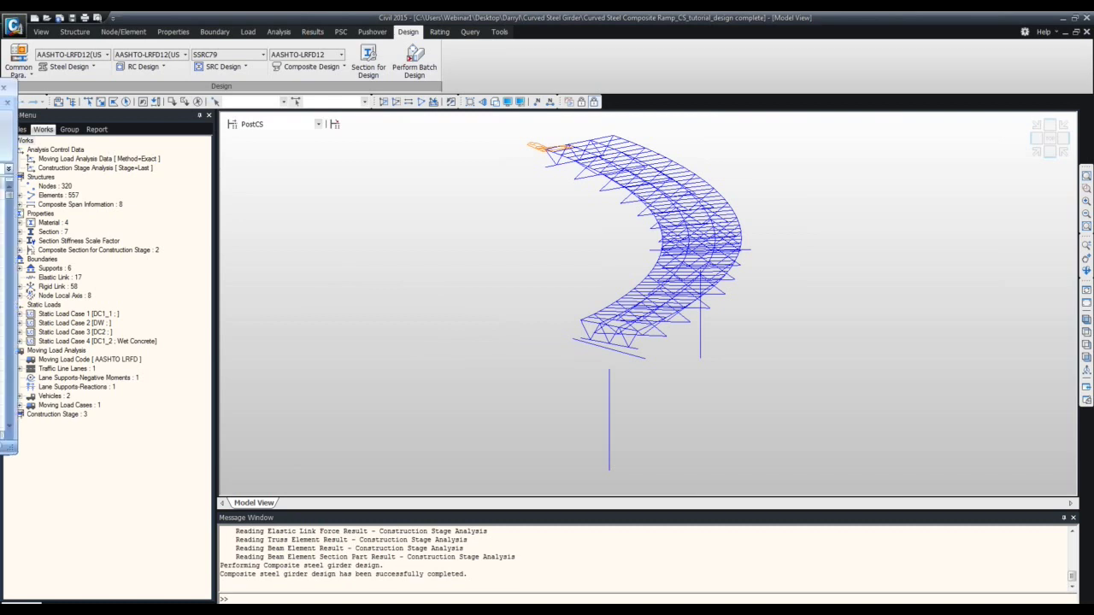
Bring the Excel report into view and examine the slab, girder, stiffener and elastic section properties of element 368 at position I
drag(460, 90, 396, 15)
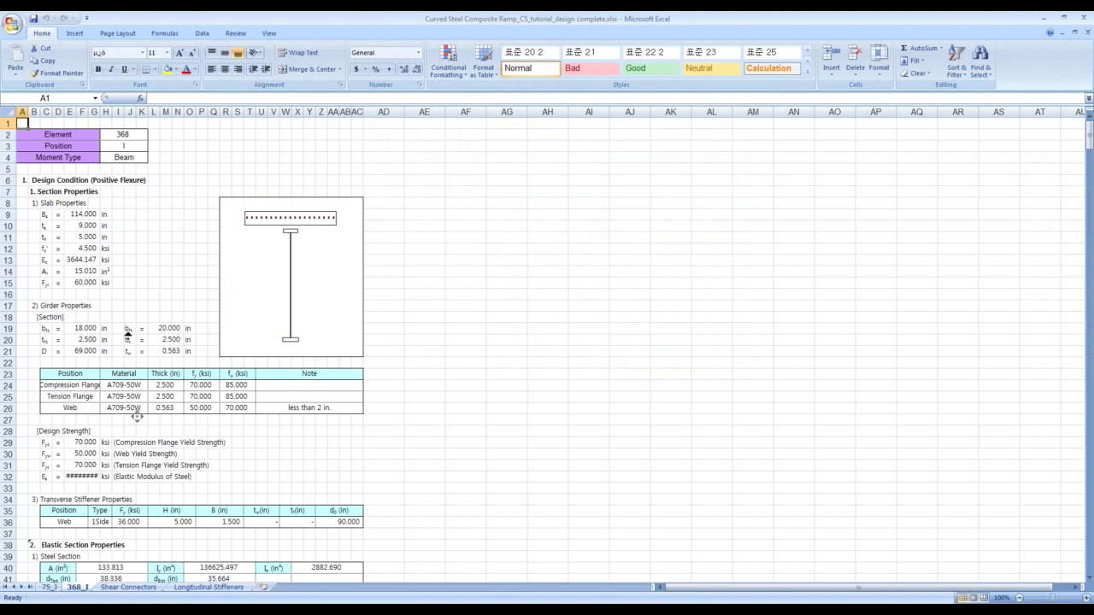
scroll(127, 330, down, 2)
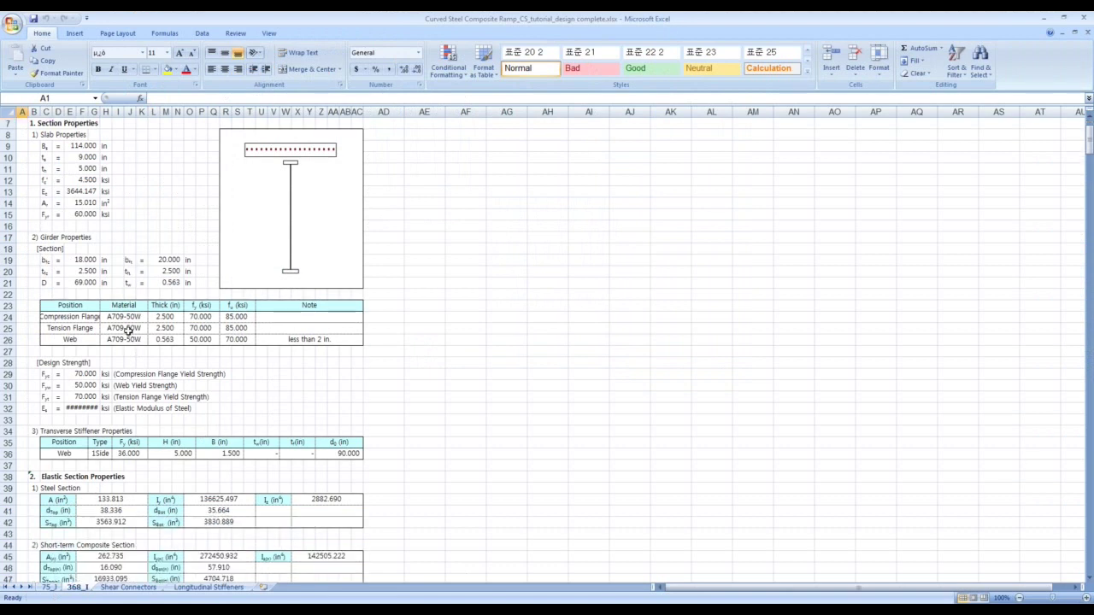
scroll(127, 330, down, 3)
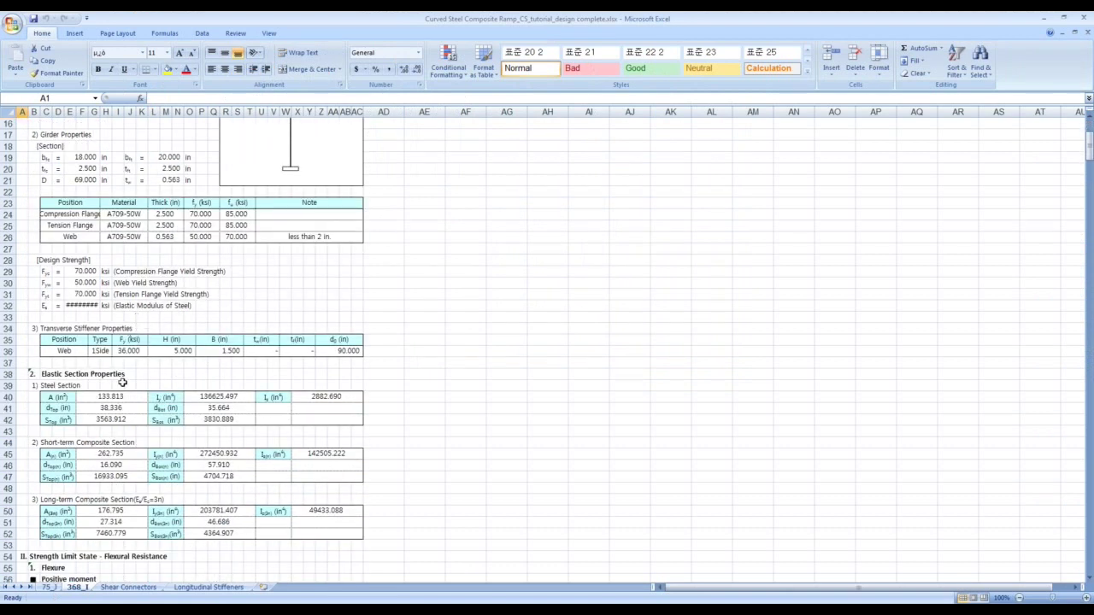
scroll(122, 383, down, 4)
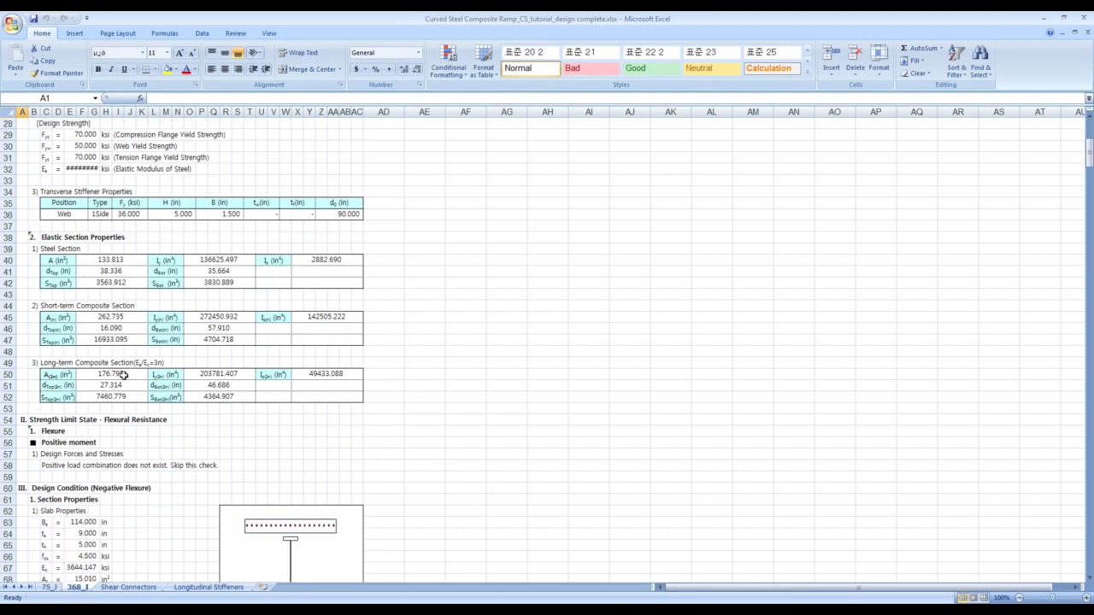
scroll(124, 375, down, 8)
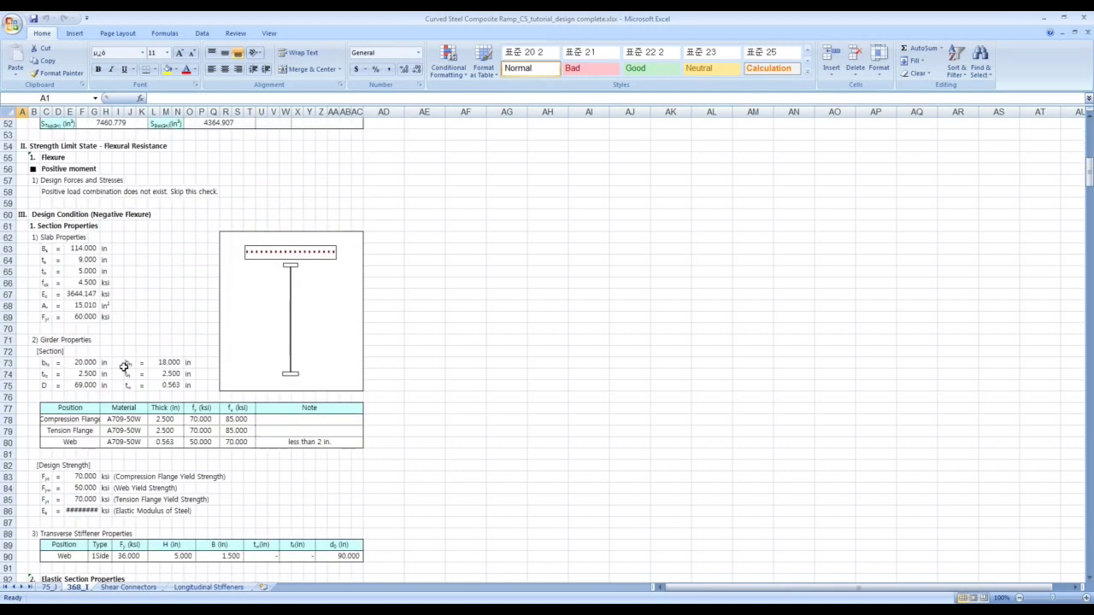
Examine the negative-moment design forces, cross-section proportions, section classification and hybrid factor in the report for element 368
scroll(124, 367, down, 20)
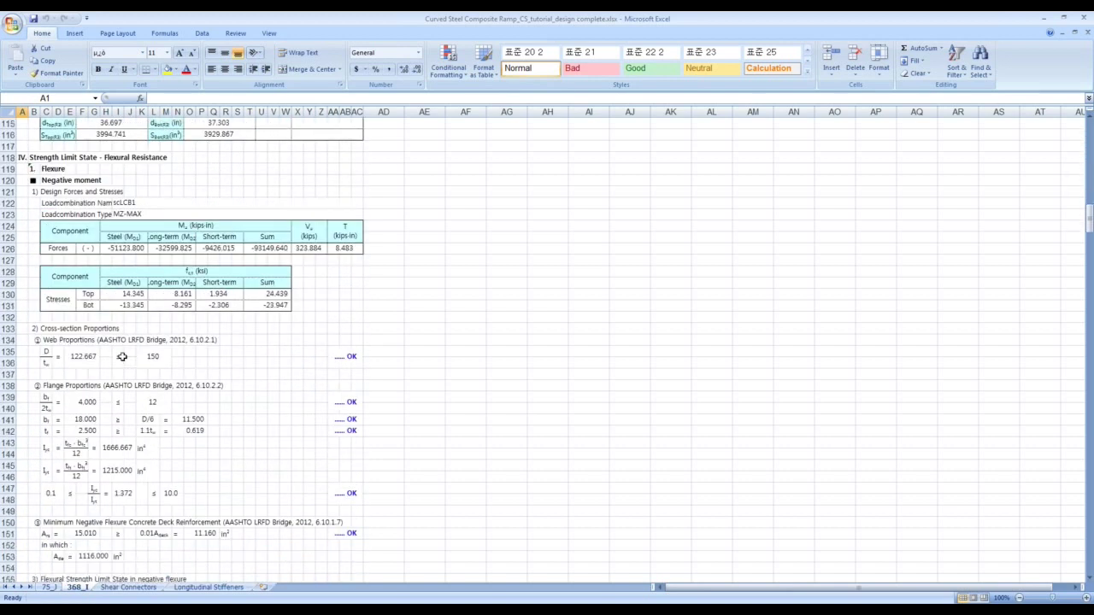
scroll(122, 357, down, 3)
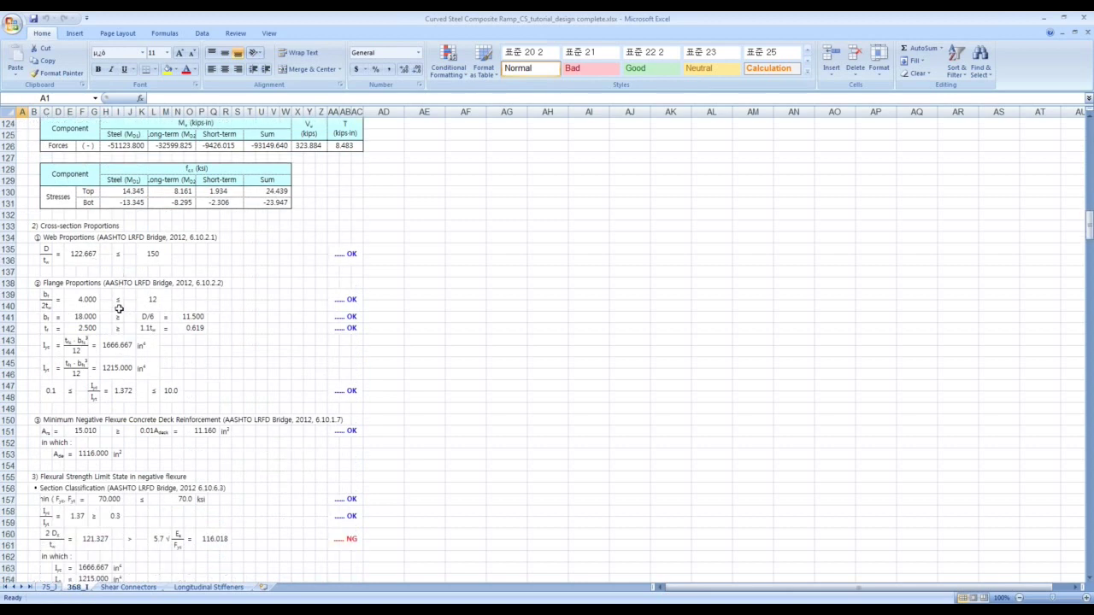
scroll(205, 304, down, 1)
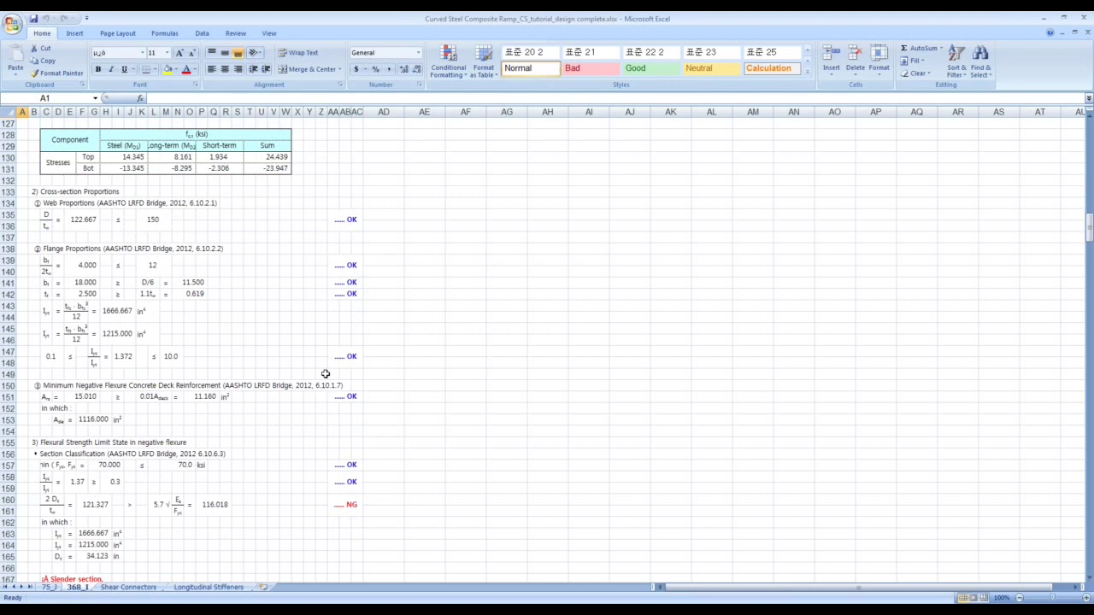
scroll(310, 450, down, 2)
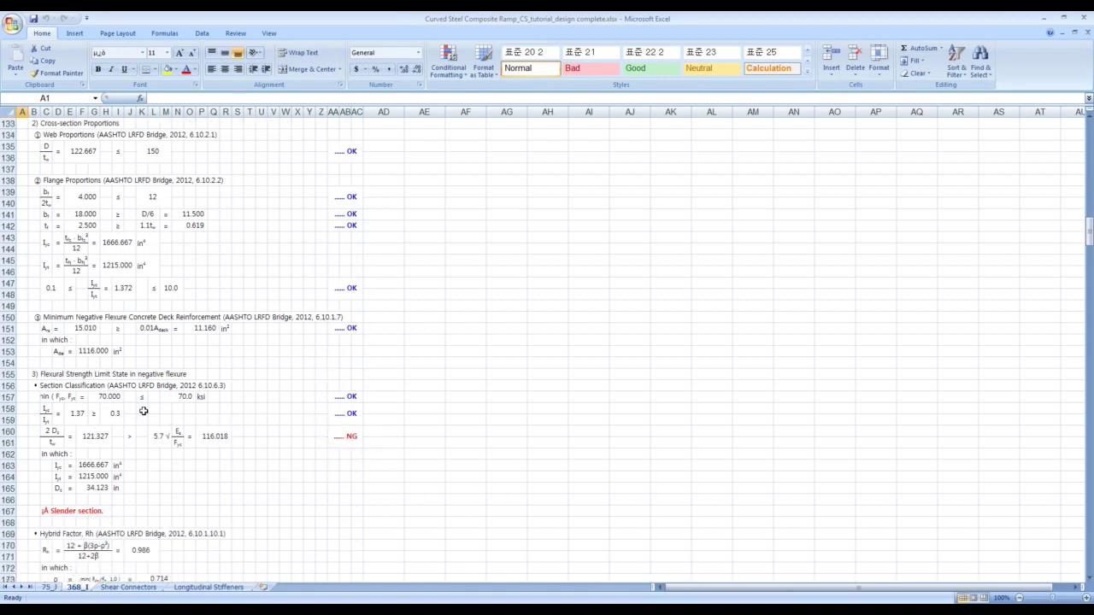
scroll(144, 411, down, 1)
scroll(145, 405, down, 7)
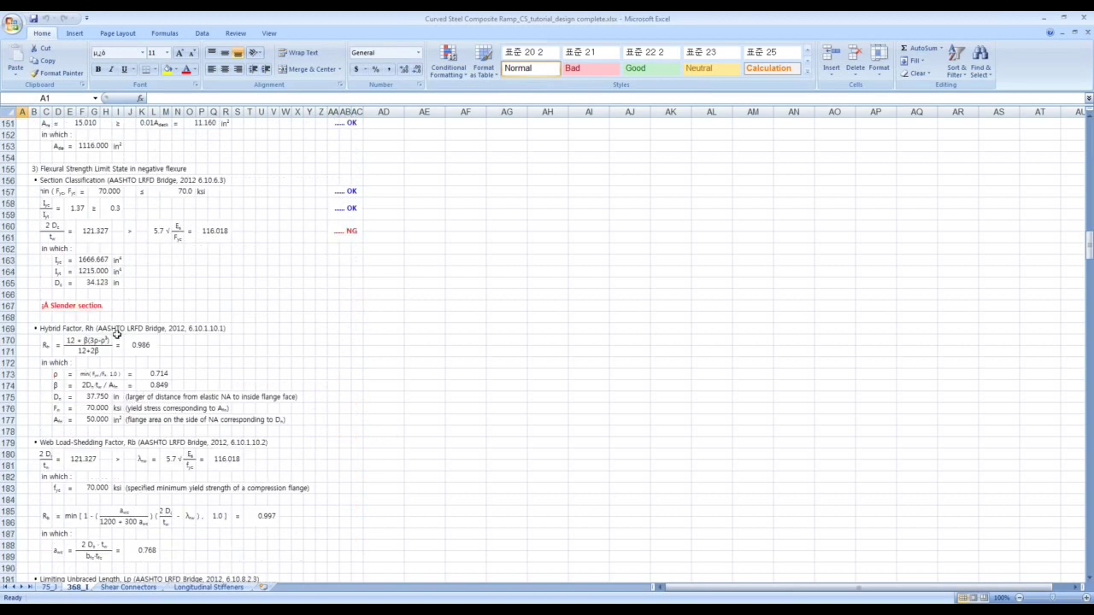
Examine the lateral bending stress, flange flexural resistance, local buckling and lateral-torsional buckling checks through to the start of the shear resistance section
scroll(118, 339, down, 14)
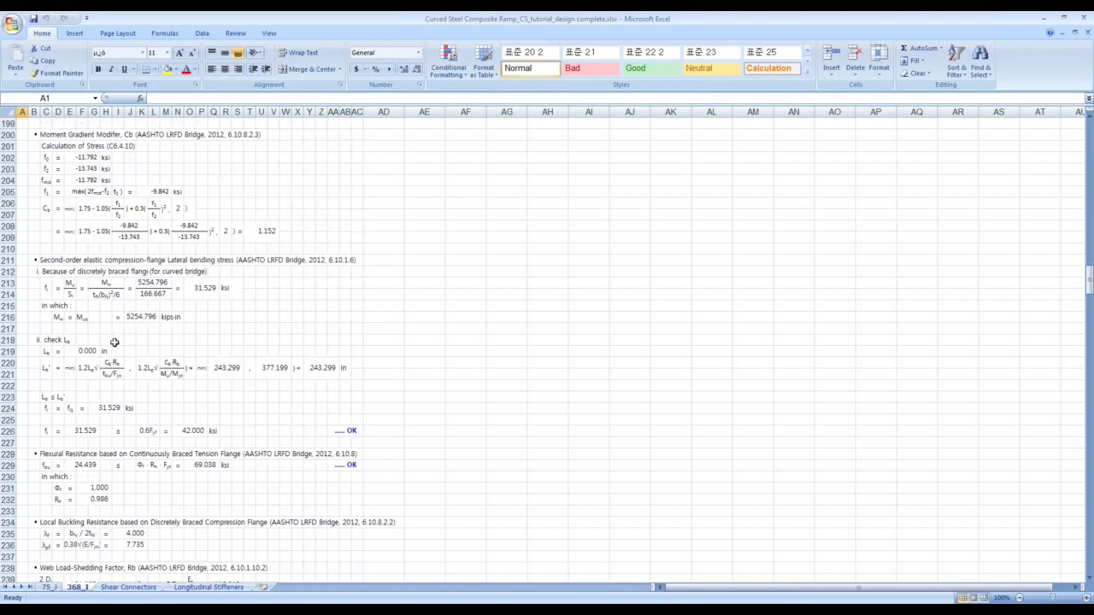
scroll(312, 310, up, 1)
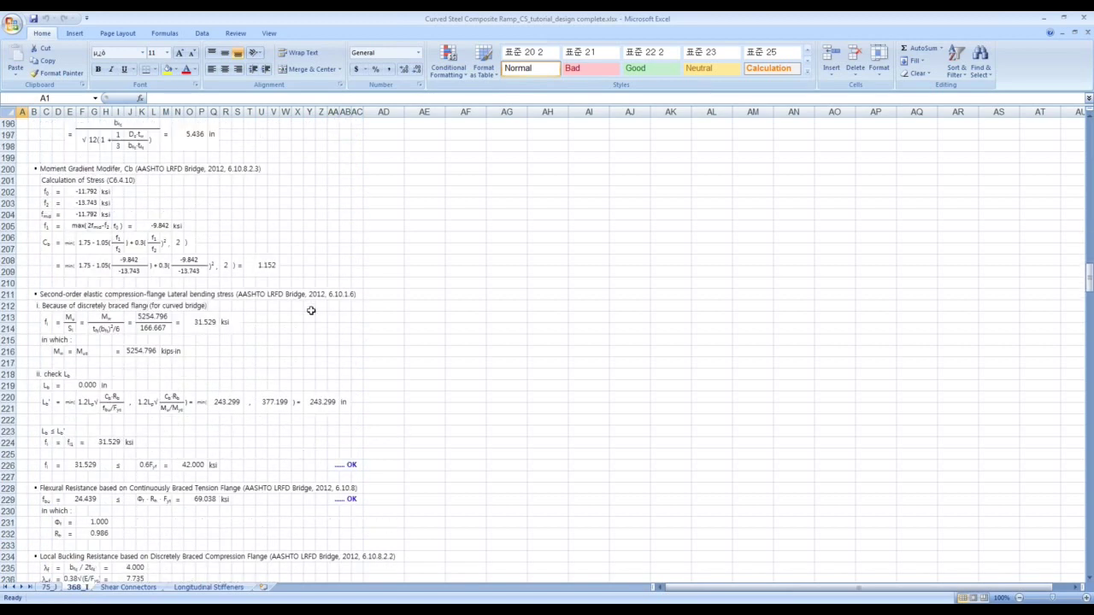
scroll(311, 310, up, 3)
scroll(312, 310, down, 2)
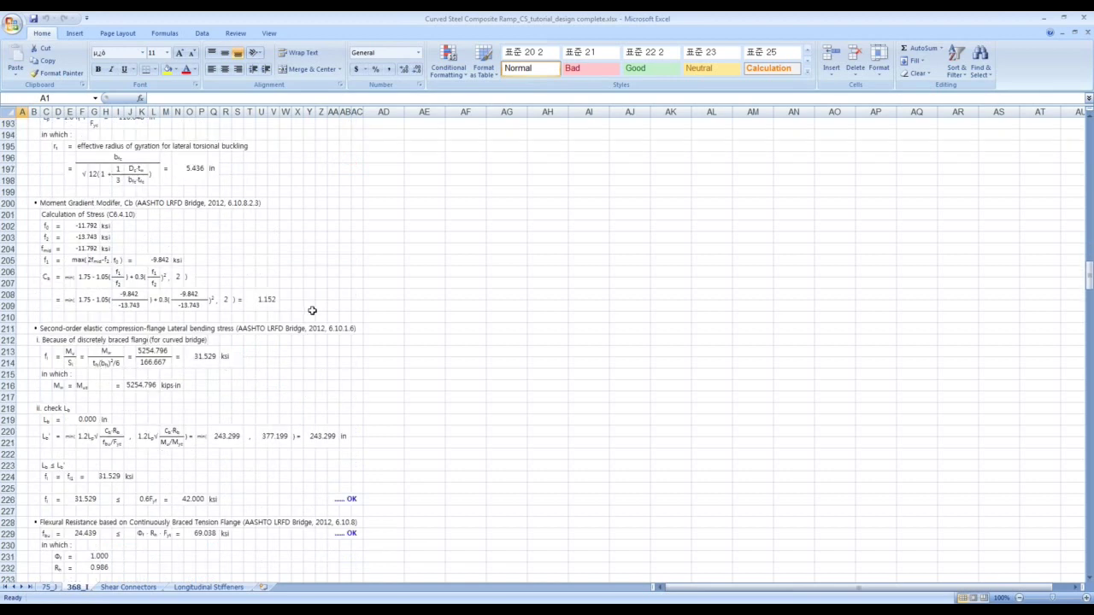
scroll(228, 342, down, 4)
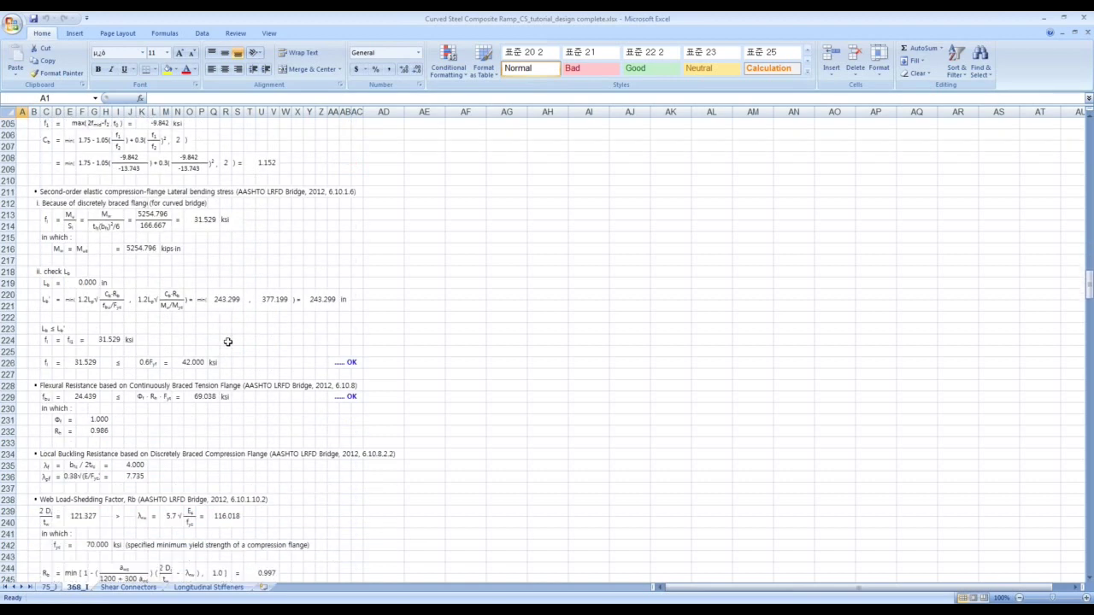
scroll(228, 341, down, 2)
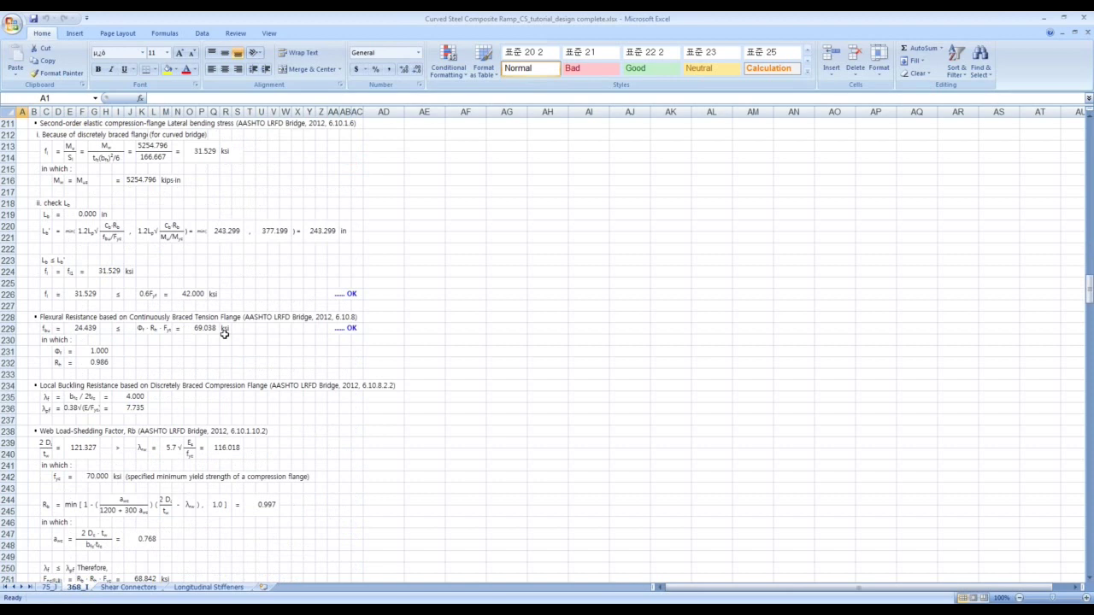
scroll(224, 332, down, 1)
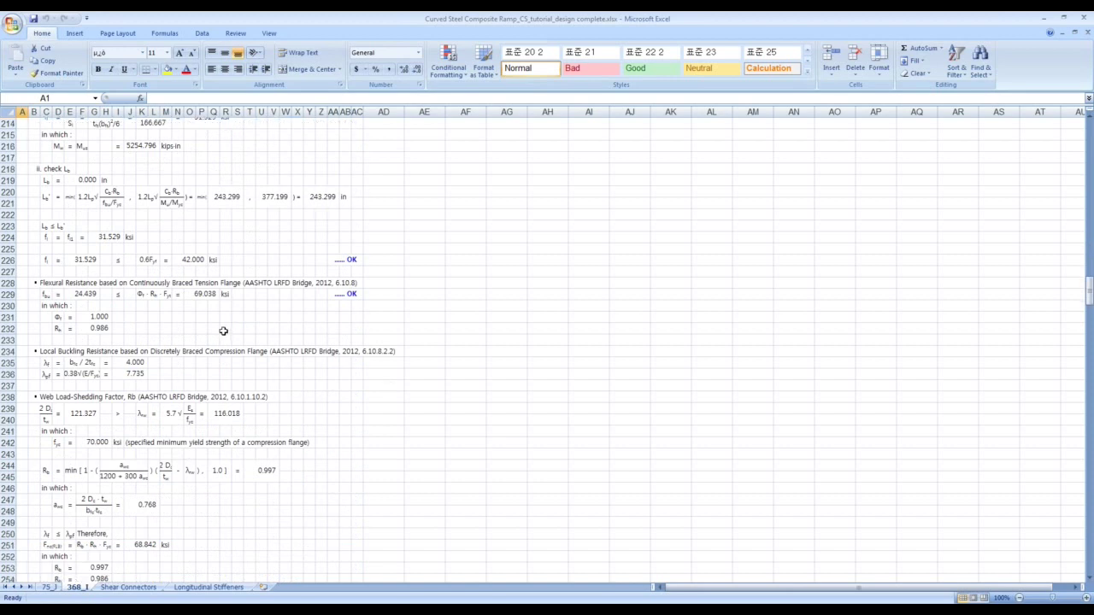
scroll(223, 331, down, 3)
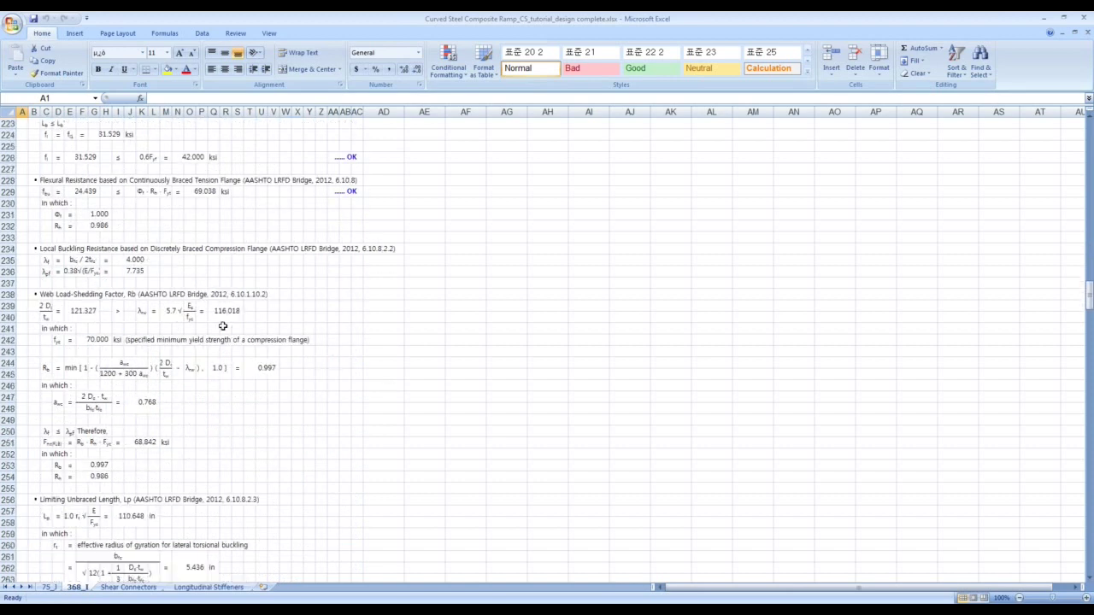
scroll(222, 326, down, 10)
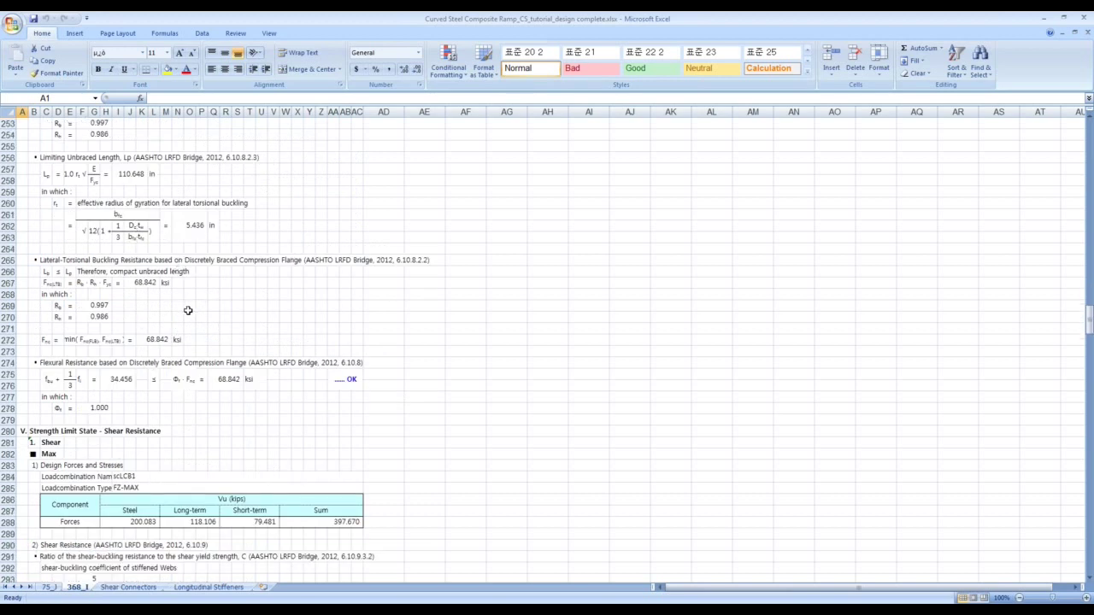
scroll(188, 310, down, 1)
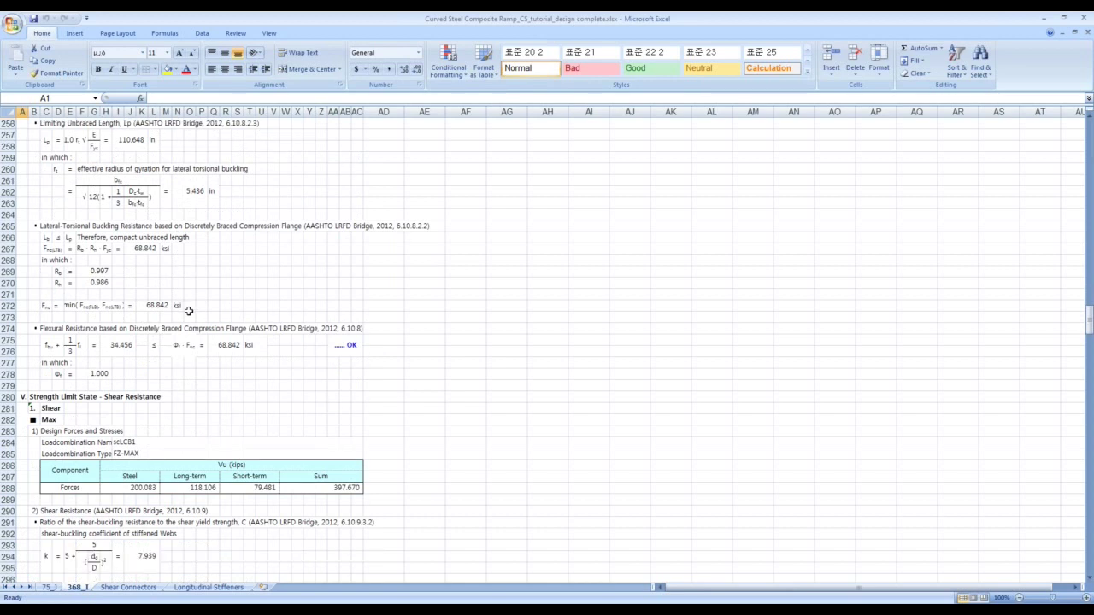
Examine the shear resistance and transverse stiffener checks in the report for element 368 and bring up the Shear Connectors sheet
scroll(188, 310, down, 5)
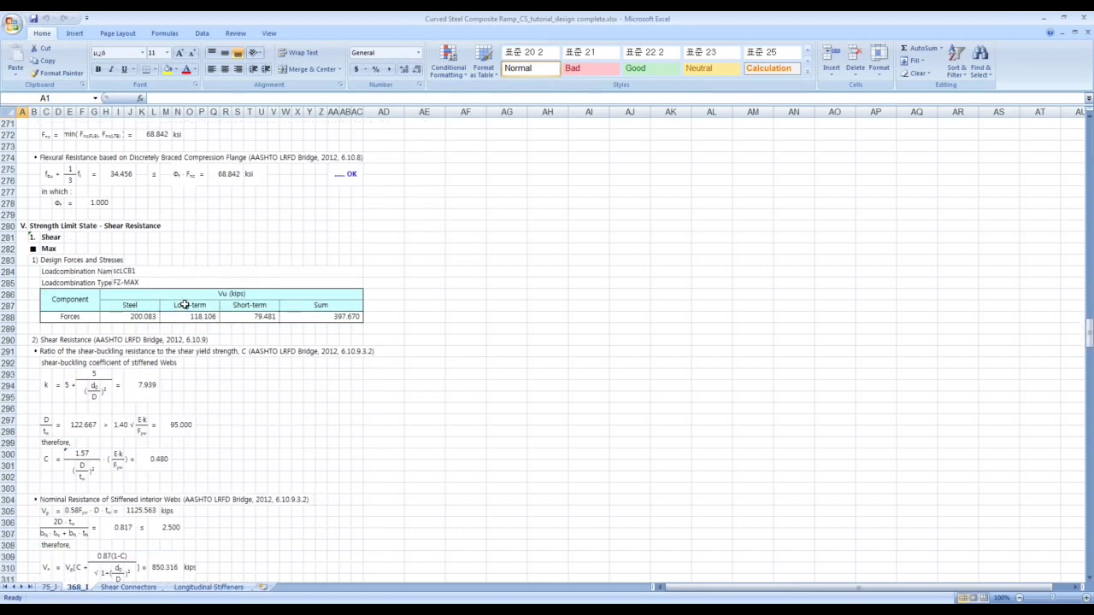
scroll(184, 304, down, 7)
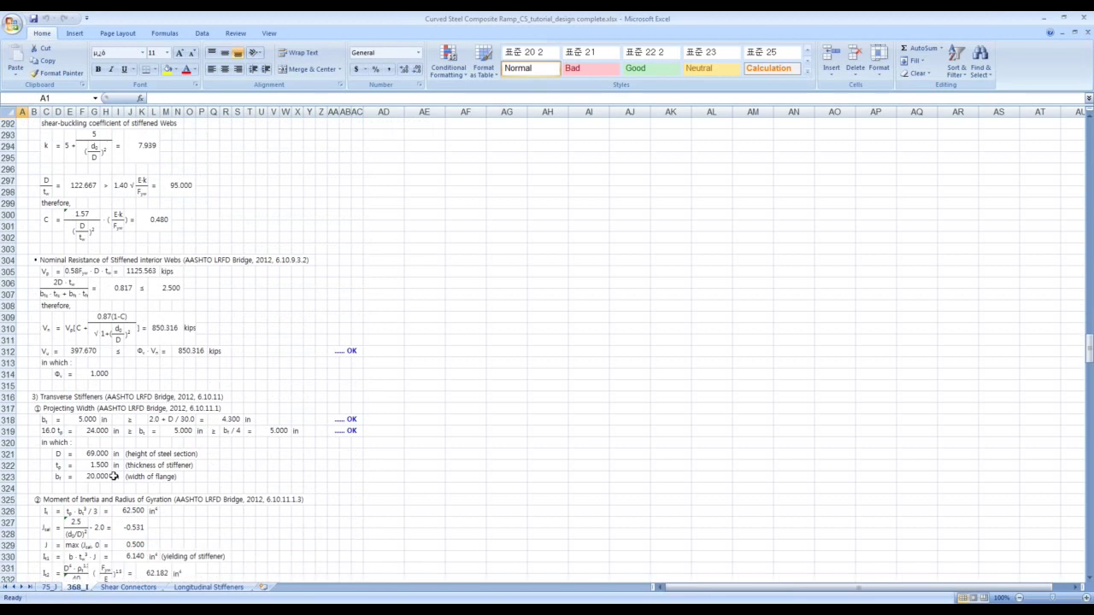
click(113, 589)
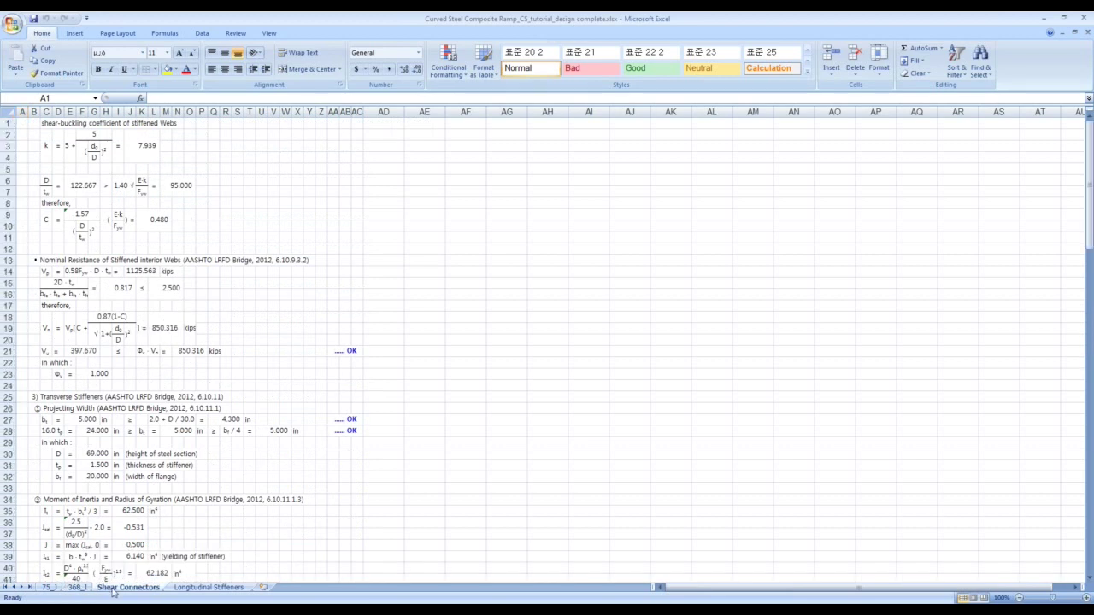
Examine the stud type, shear fatigue resistance and pitch checks of the shear connectors for element 368 at position I
scroll(213, 261, down, 1)
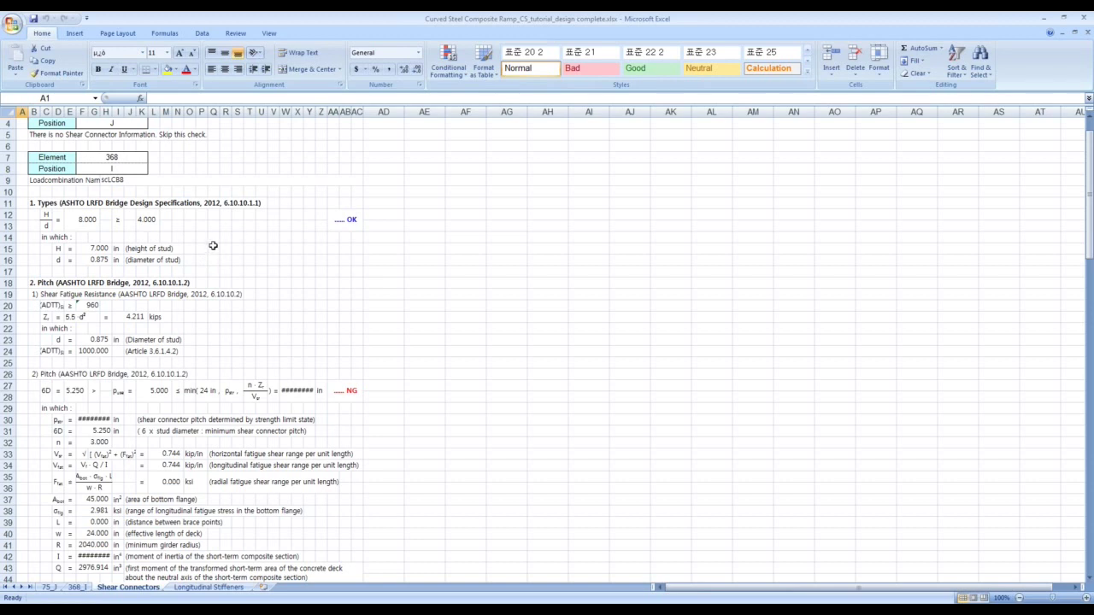
scroll(212, 246, down, 1)
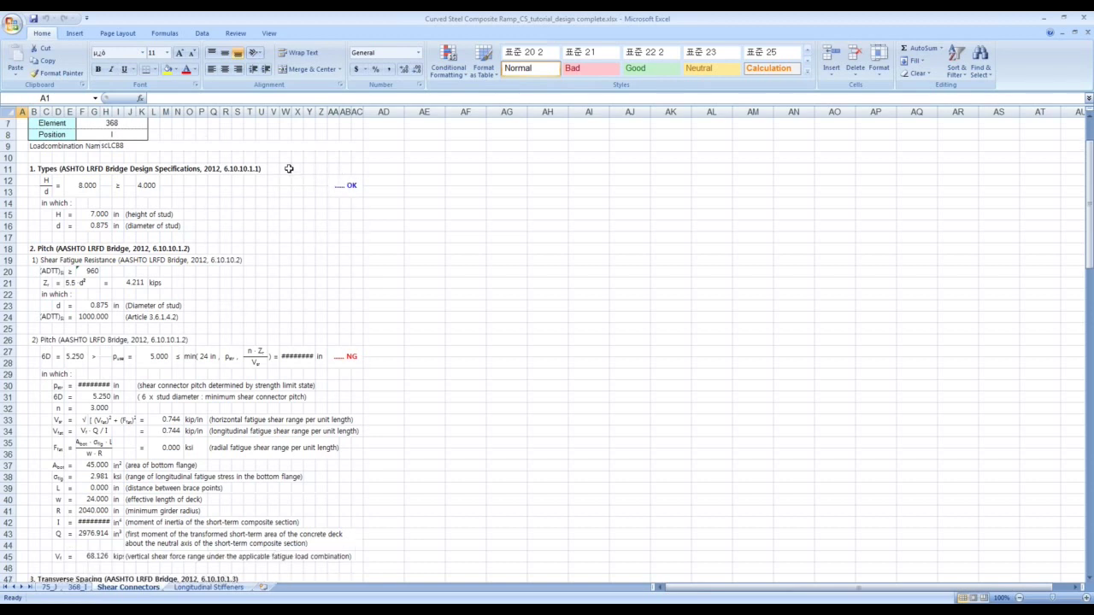
scroll(317, 209, down, 1)
scroll(346, 359, down, 1)
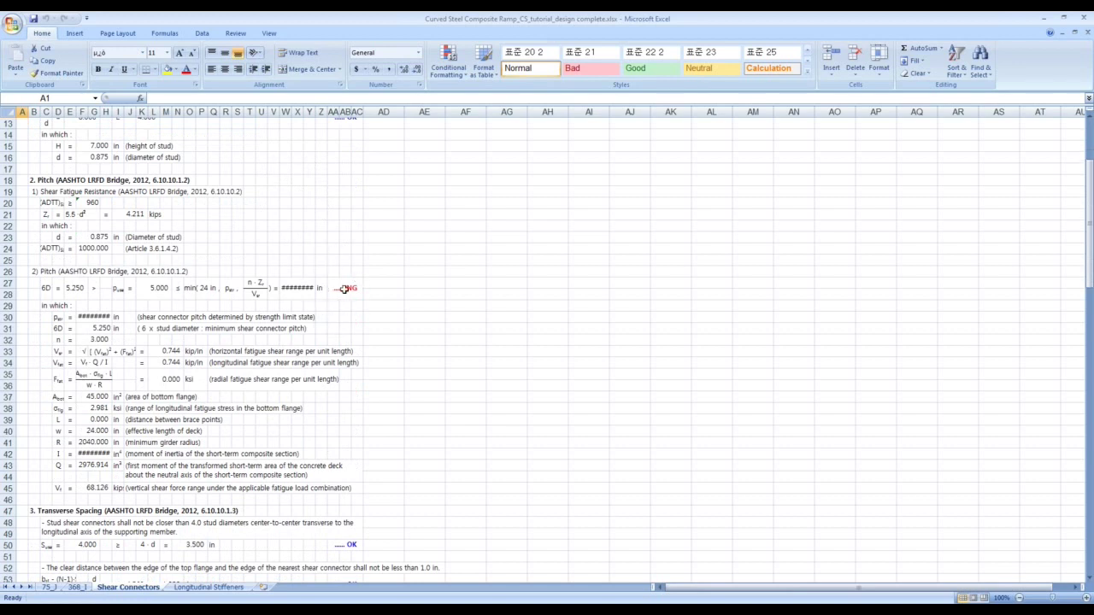
scroll(317, 283, down, 1)
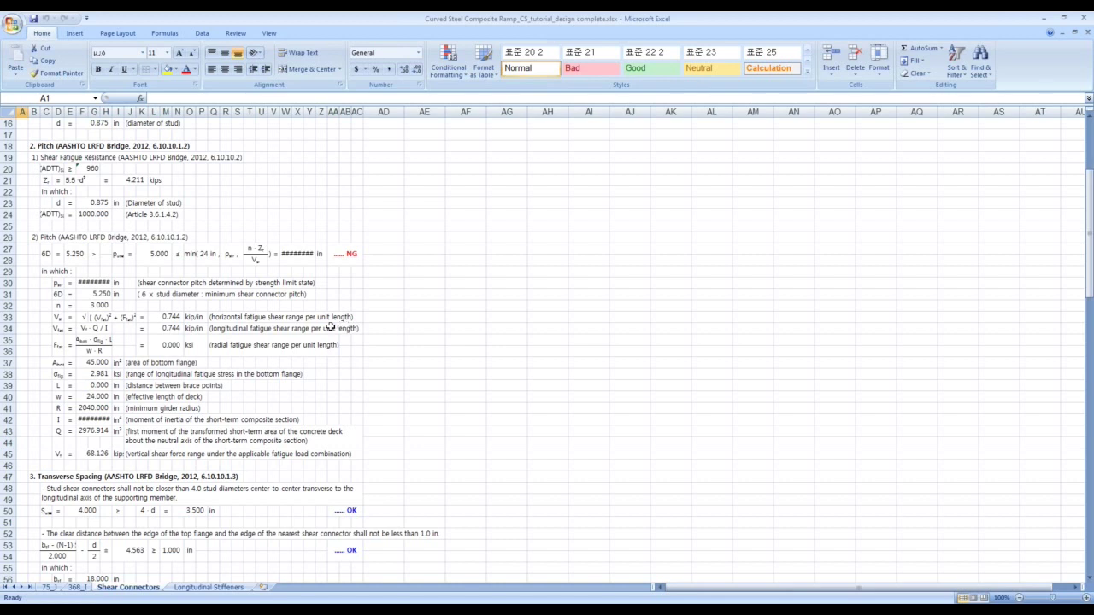
scroll(309, 323, down, 1)
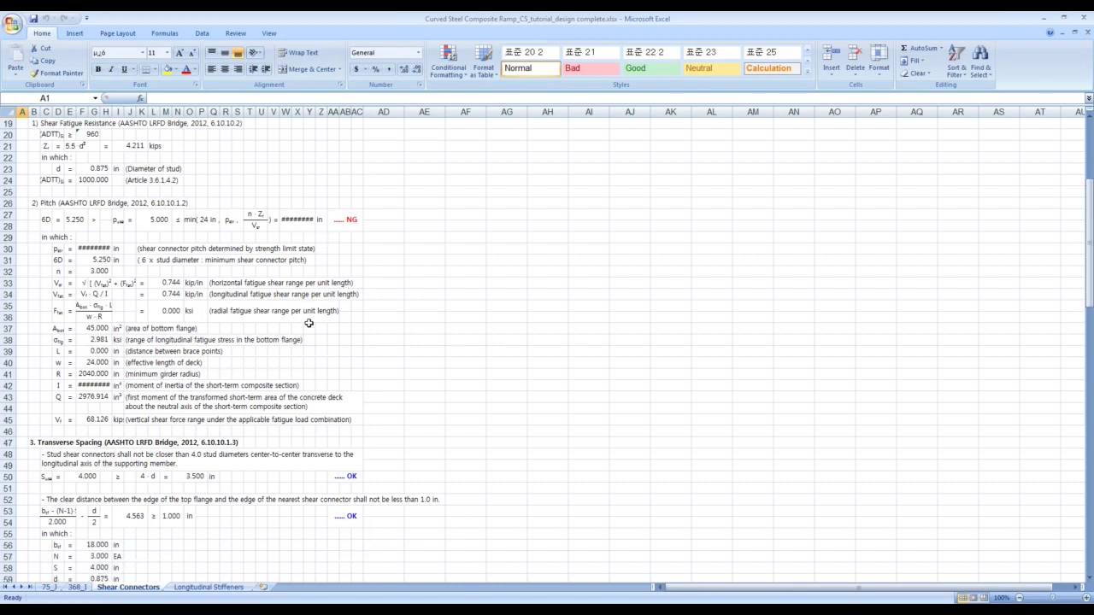
Review the transverse spacing, cover and penetration, strength and fatigue limit state checks of the shear connectors, and return to the pitch check
scroll(309, 323, down, 7)
scroll(309, 320, down, 10)
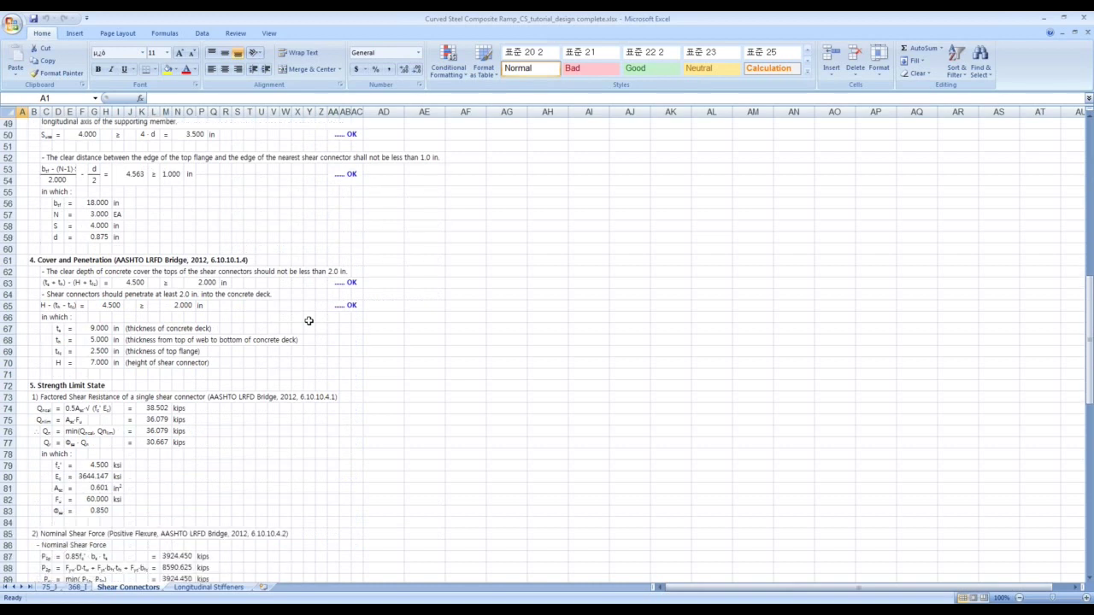
scroll(309, 321, down, 13)
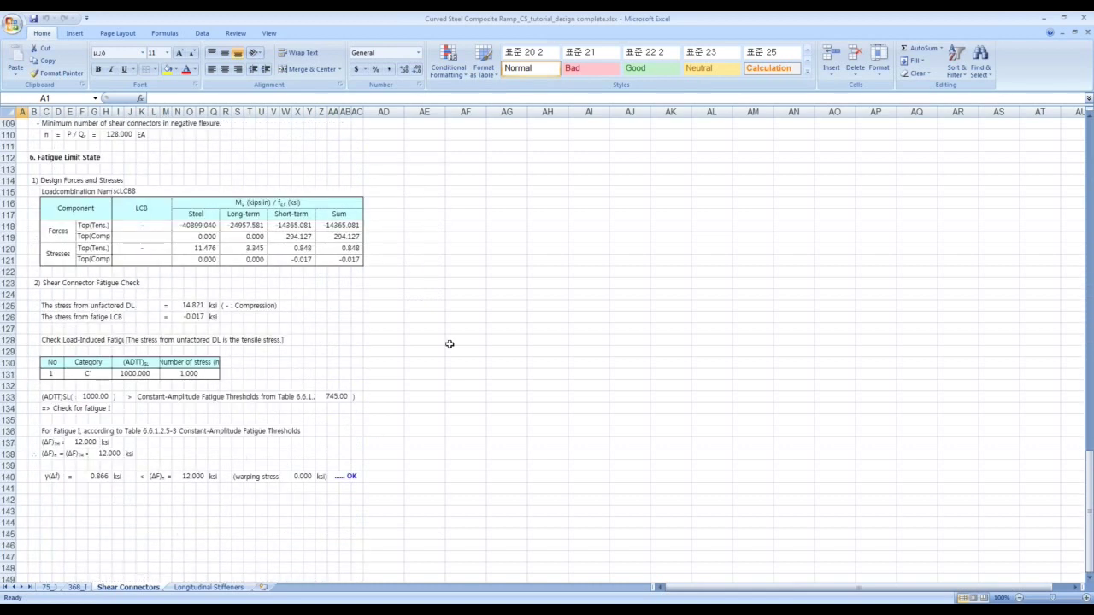
scroll(186, 426, up, 11)
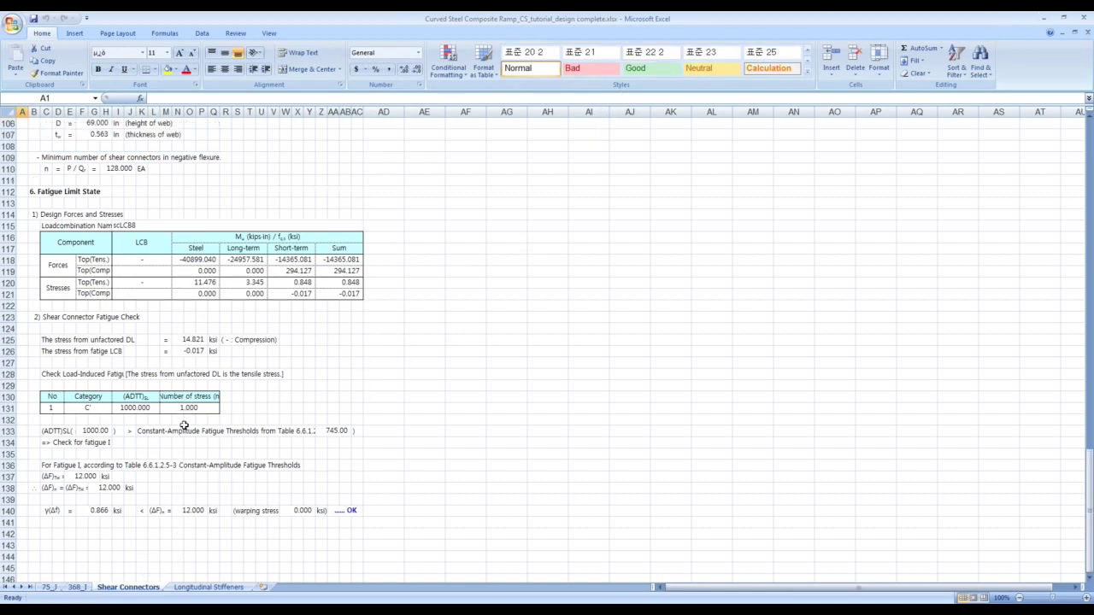
scroll(187, 426, up, 17)
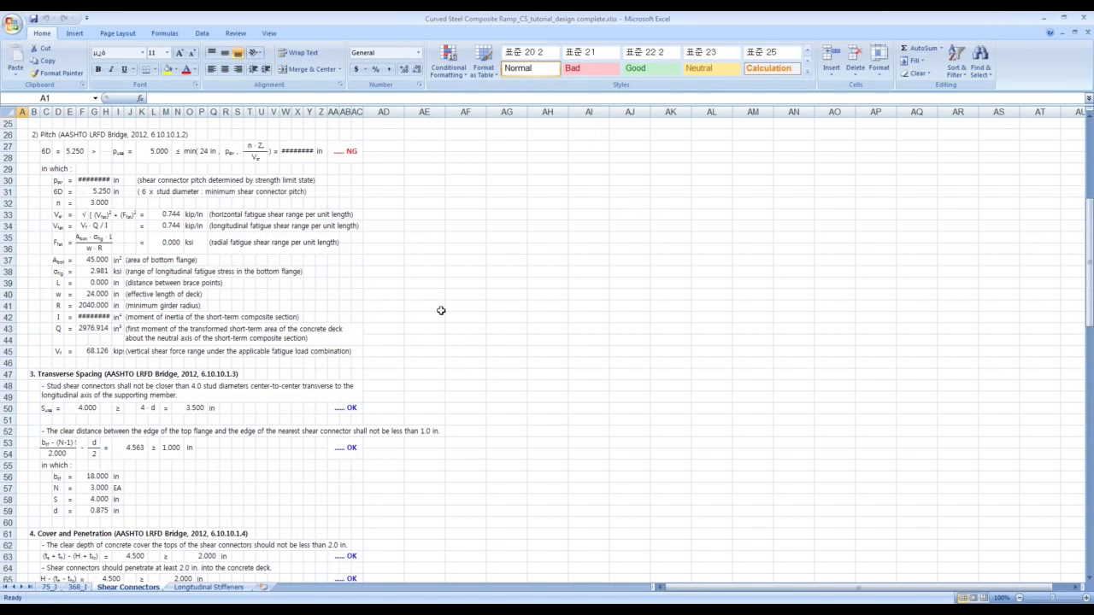
scroll(440, 311, up, 6)
scroll(440, 310, up, 2)
Switch back to midas Civil with the design complete model maximized and generate the Span Checking result table for positive and negative moments
click(1046, 19)
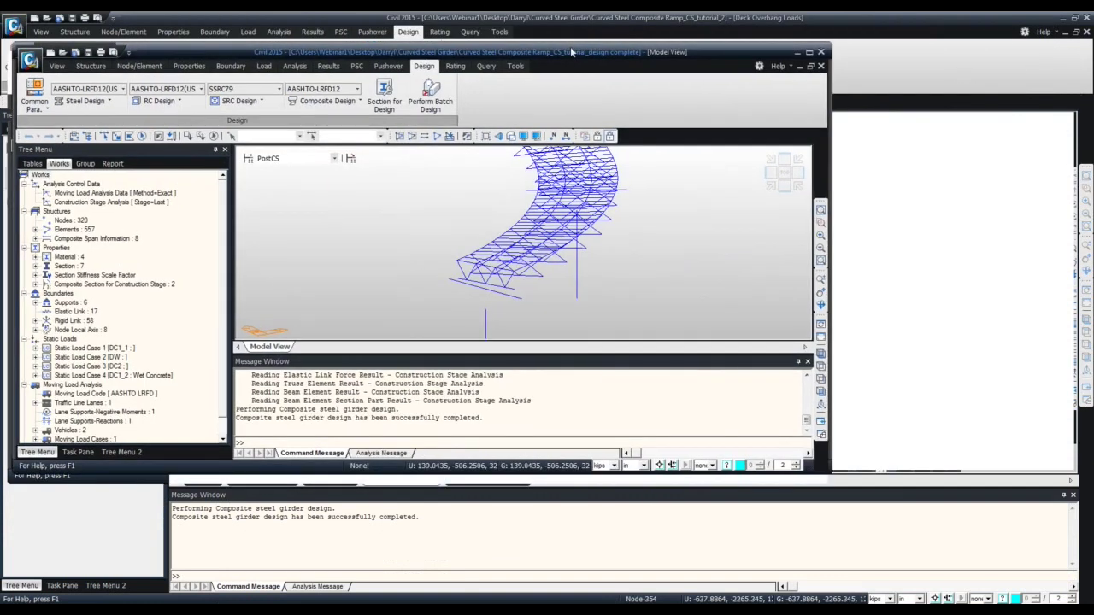
double_click(557, 62)
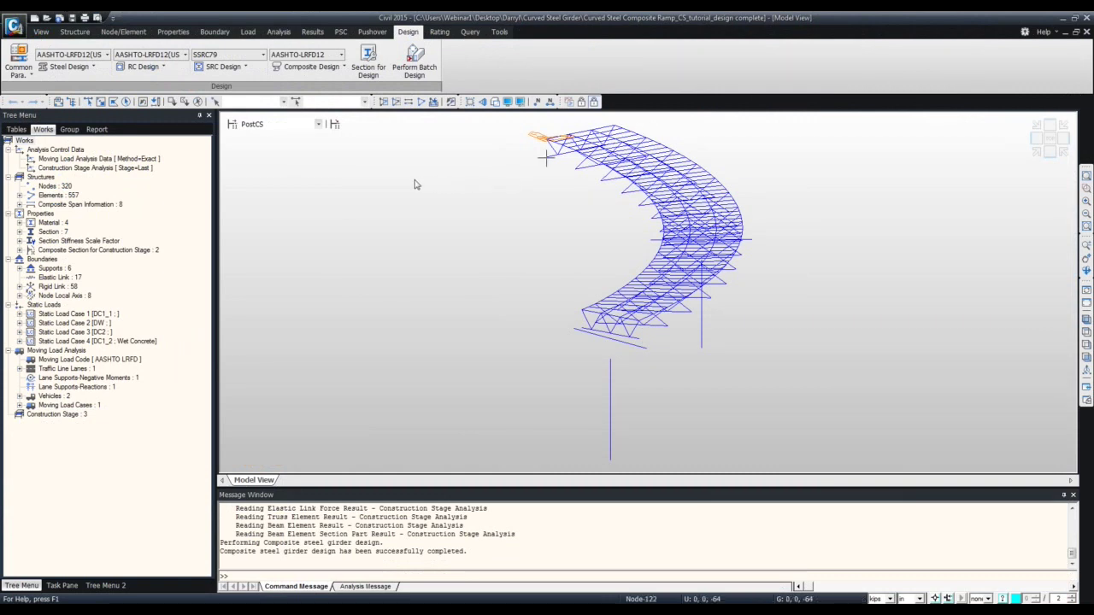
click(310, 68)
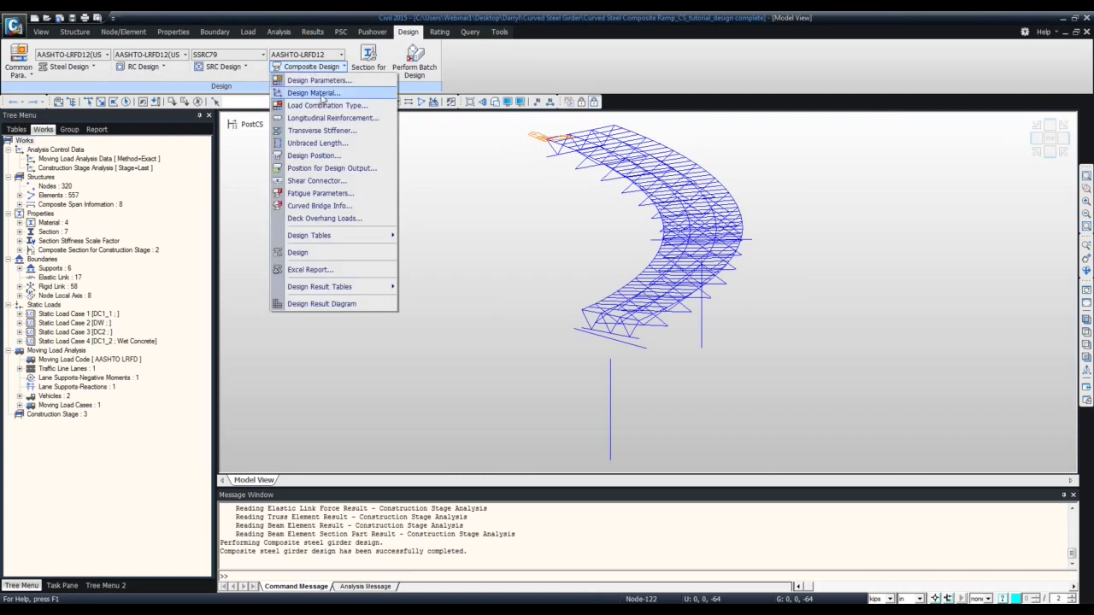
mouse_move(359, 289)
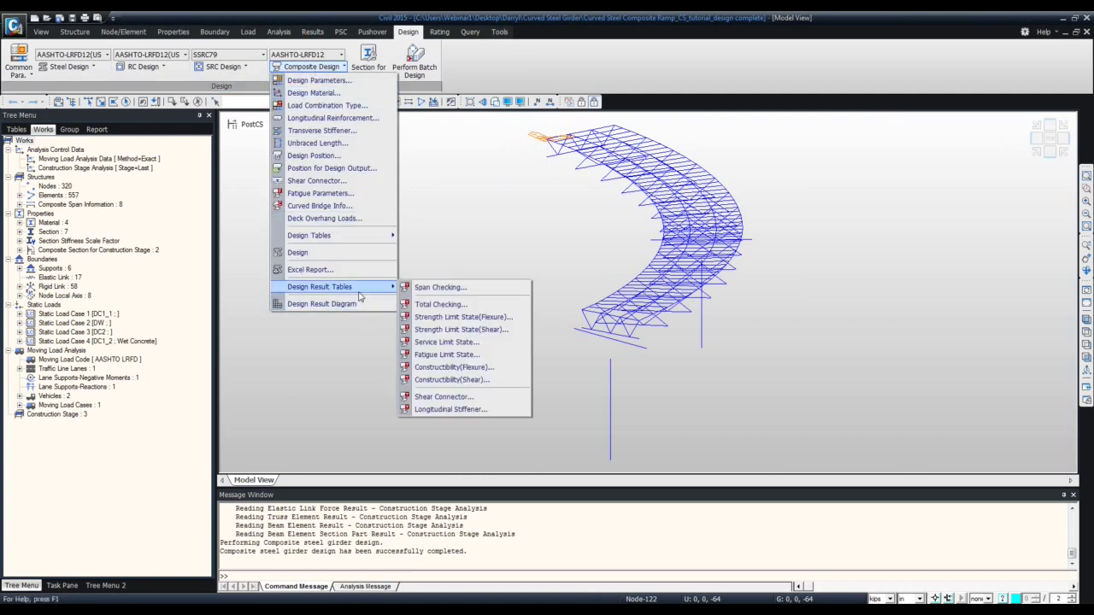
click(422, 289)
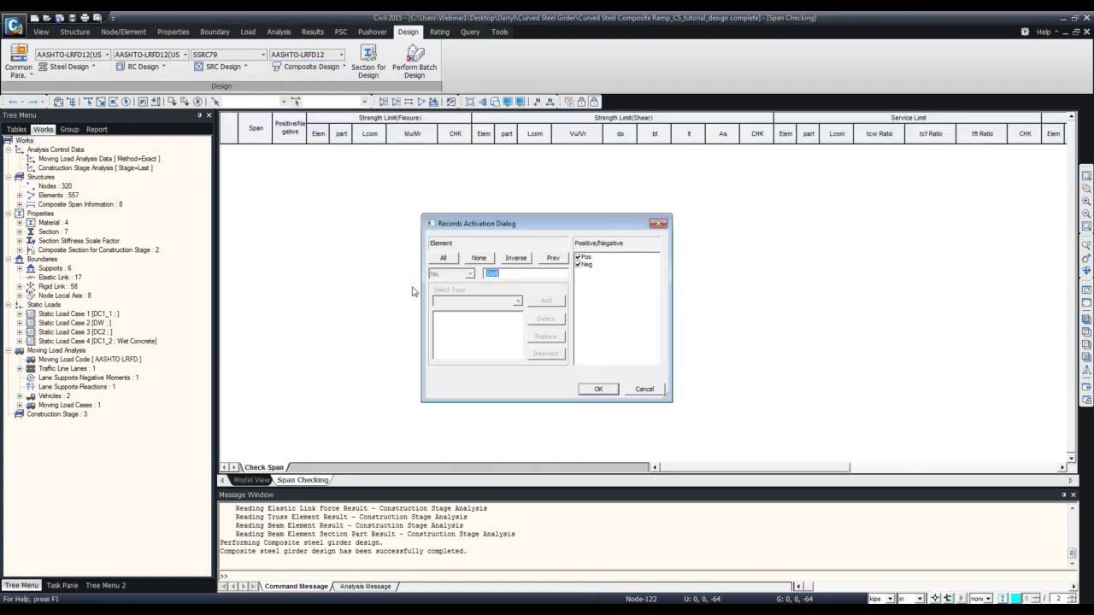
click(599, 389)
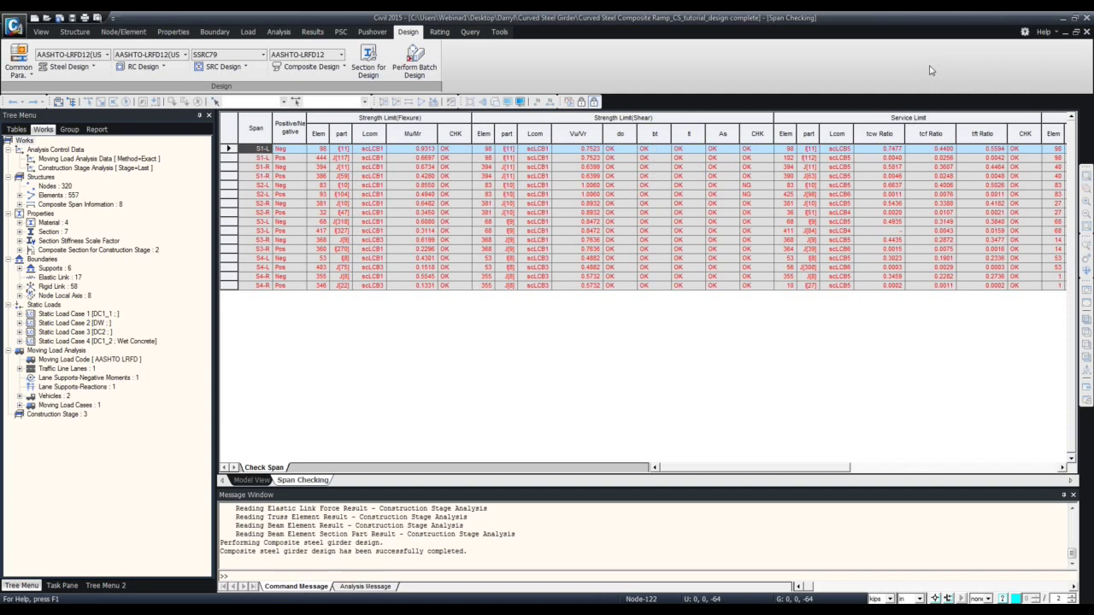
Generate the Total Checking result table for parts i and j with both positive and negative results
click(302, 70)
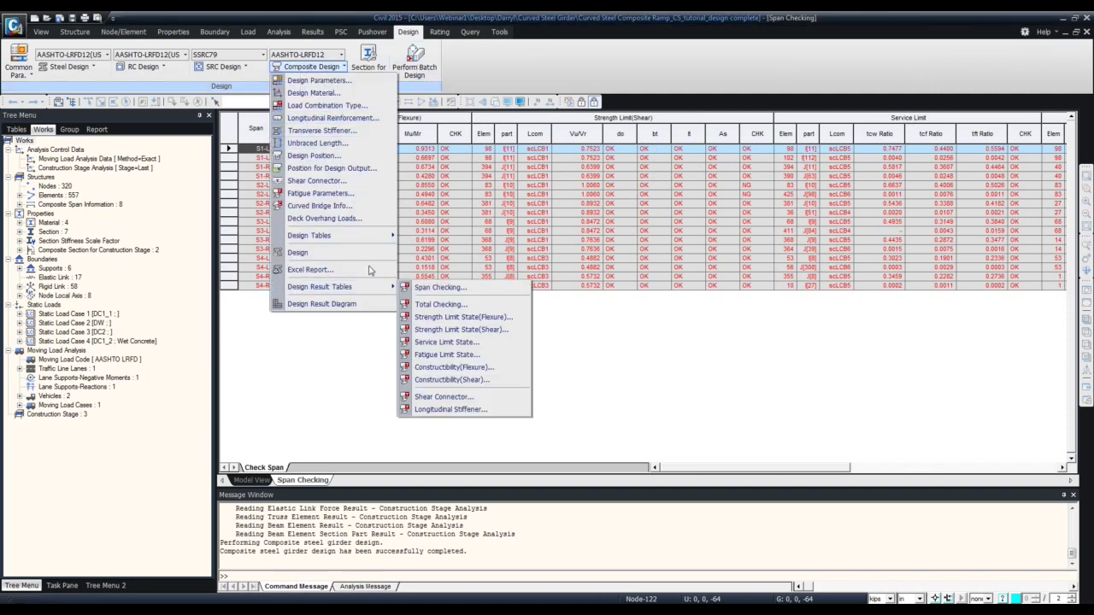
mouse_move(368, 240)
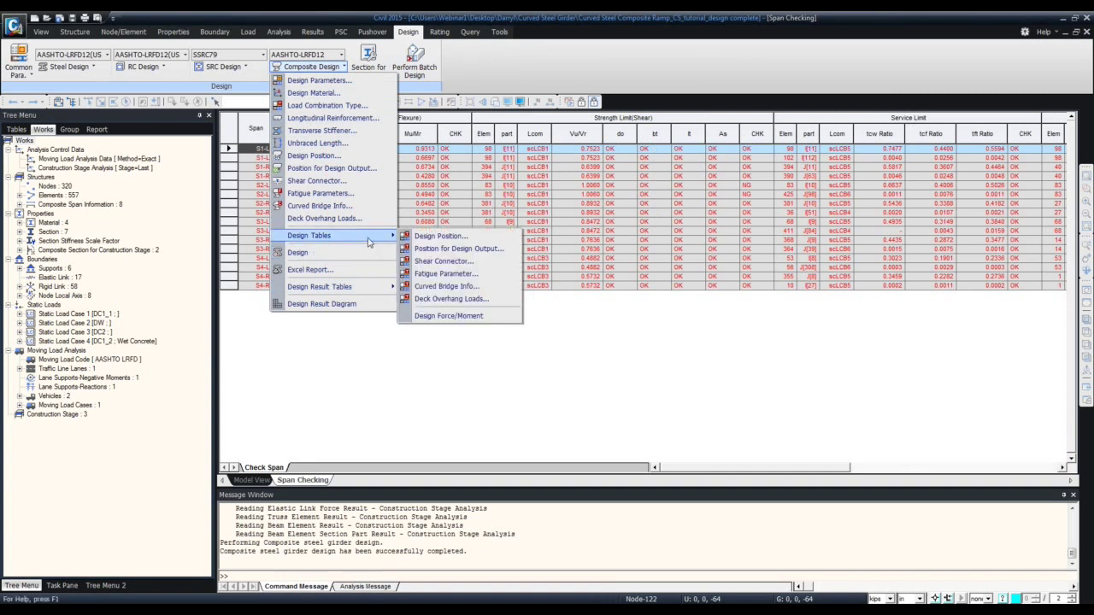
mouse_move(376, 288)
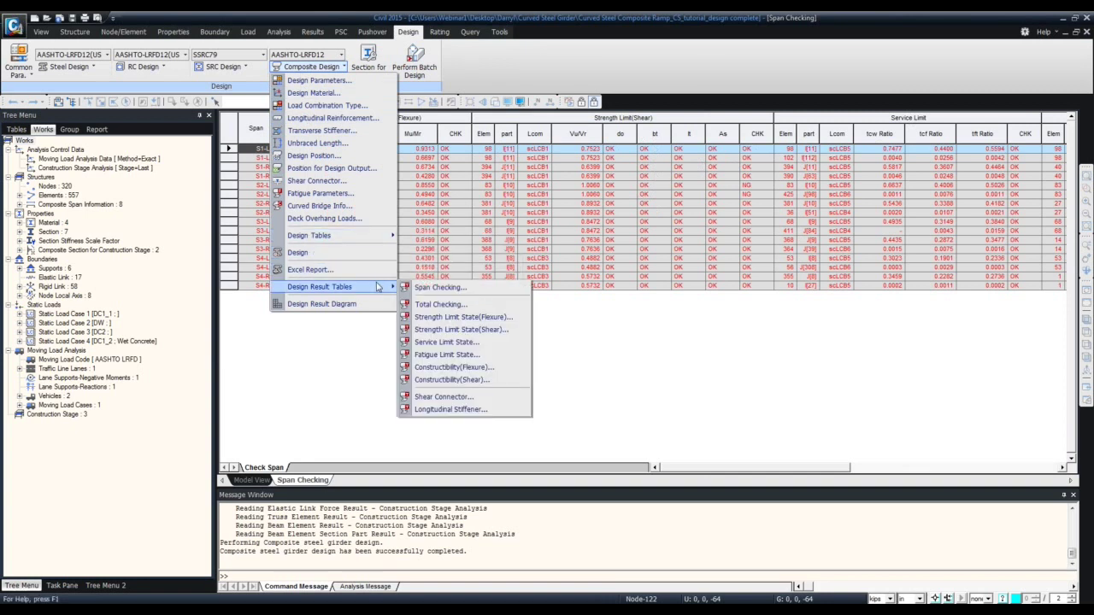
click(438, 304)
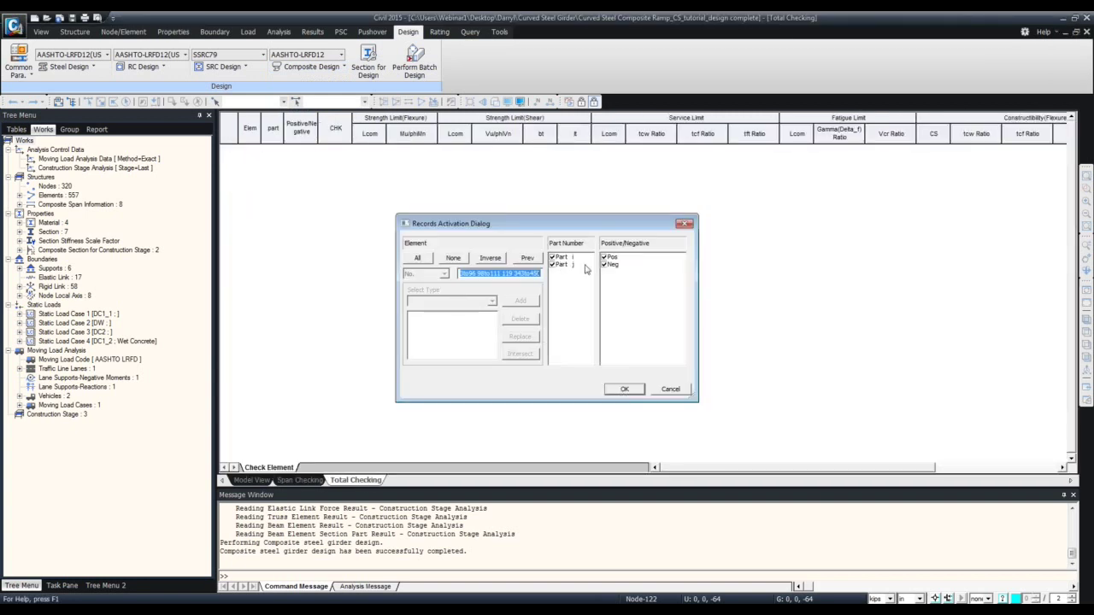
click(631, 390)
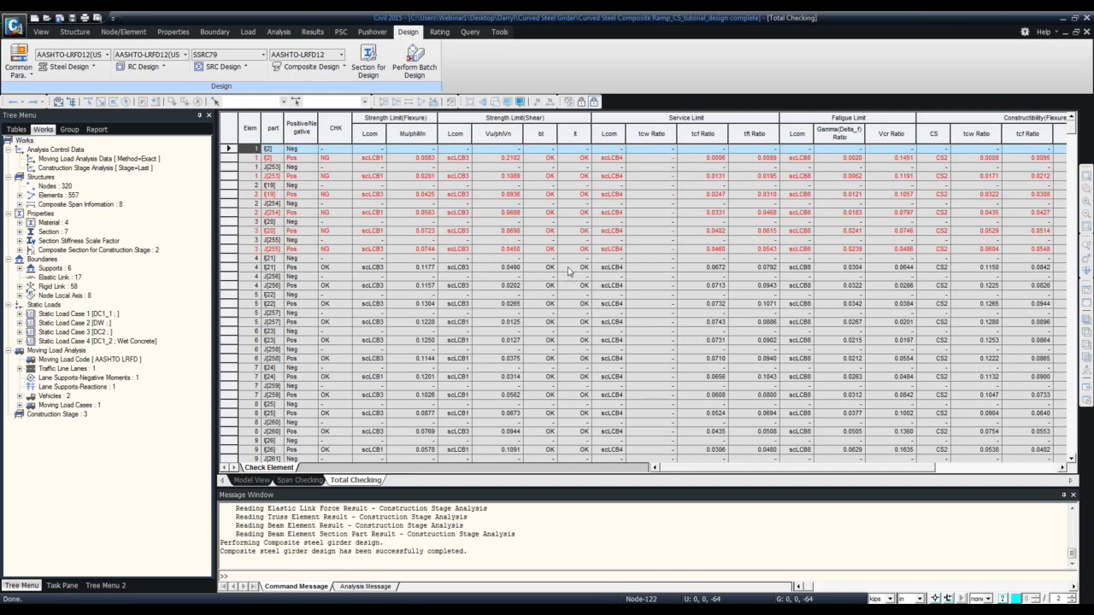
Examine the strength, service, fatigue and constructibility results by element in the Total Checking table, through to element 17
click(311, 67)
mouse_move(325, 293)
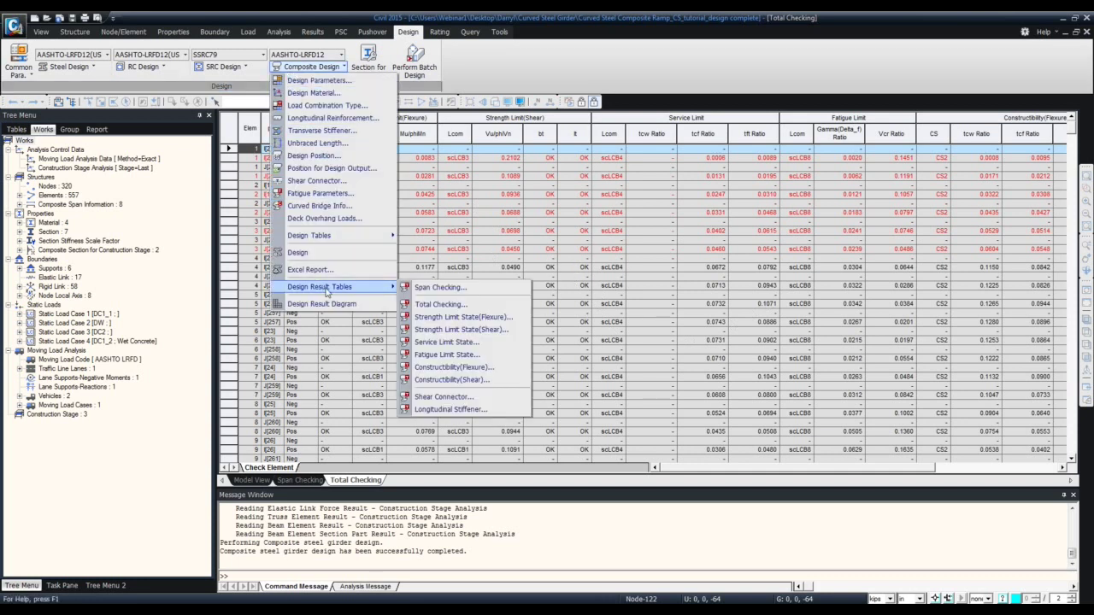
click(656, 242)
click(655, 240)
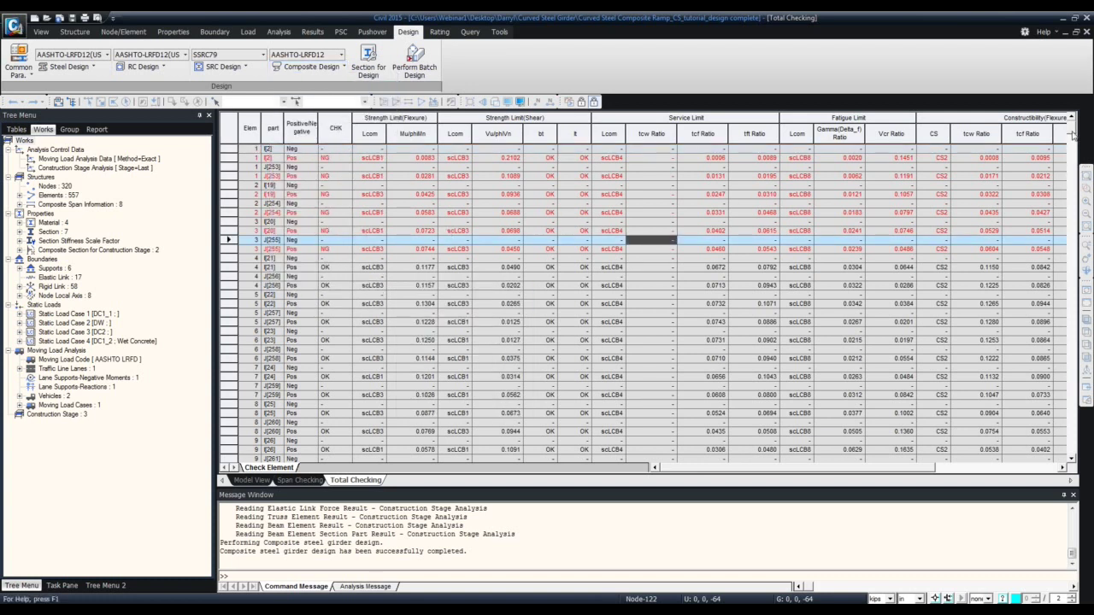
drag(1073, 135, 1090, 154)
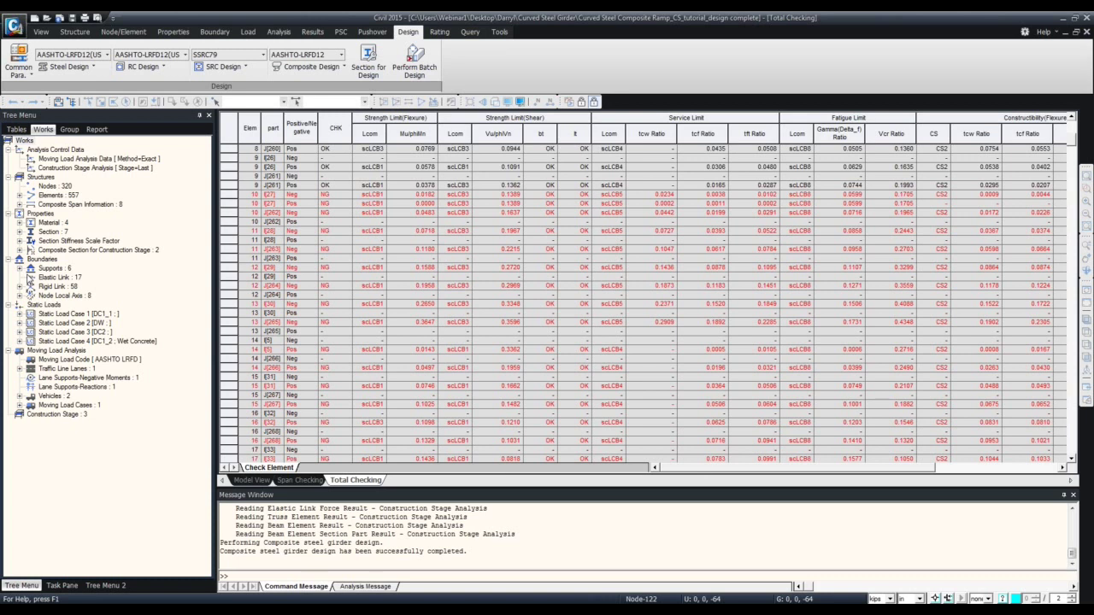
Generate the Strength Limit State (Shear) result table for parts i and j of the listed elements
click(310, 66)
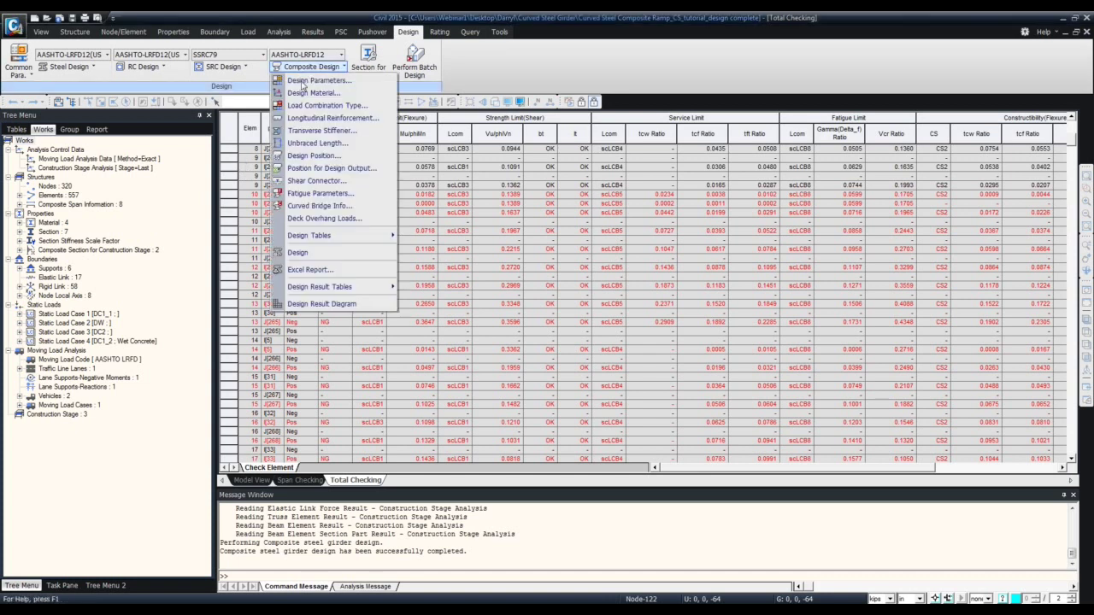
mouse_move(379, 291)
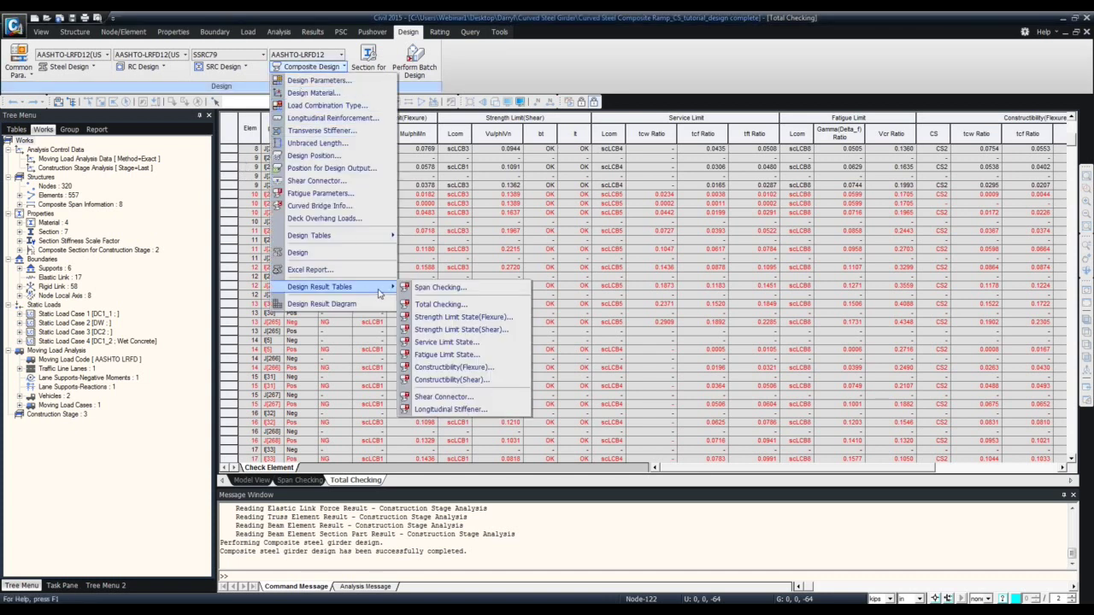
click(453, 340)
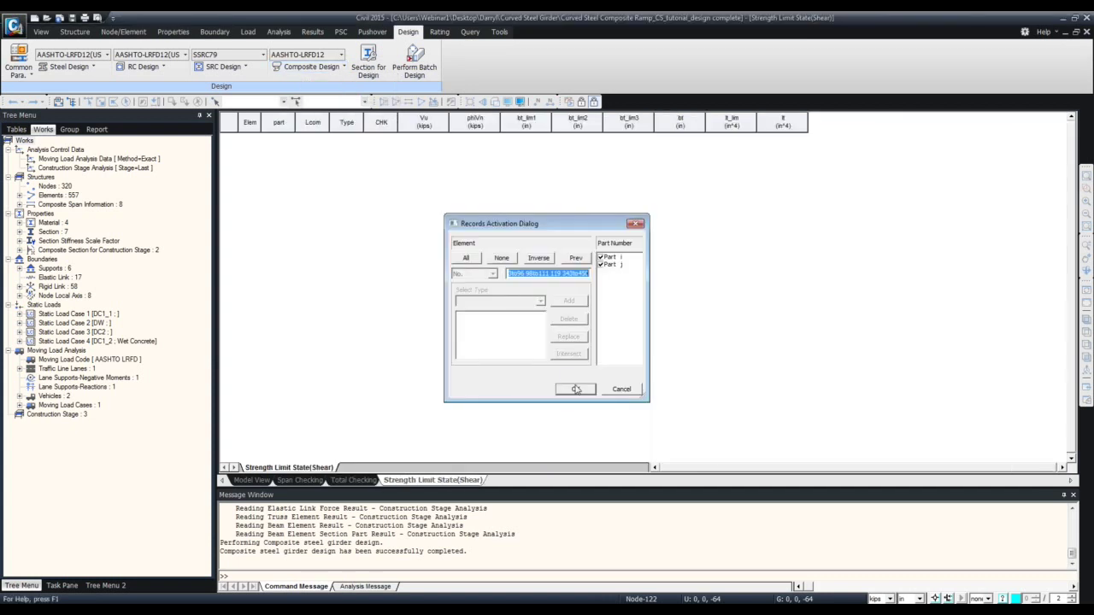
click(576, 386)
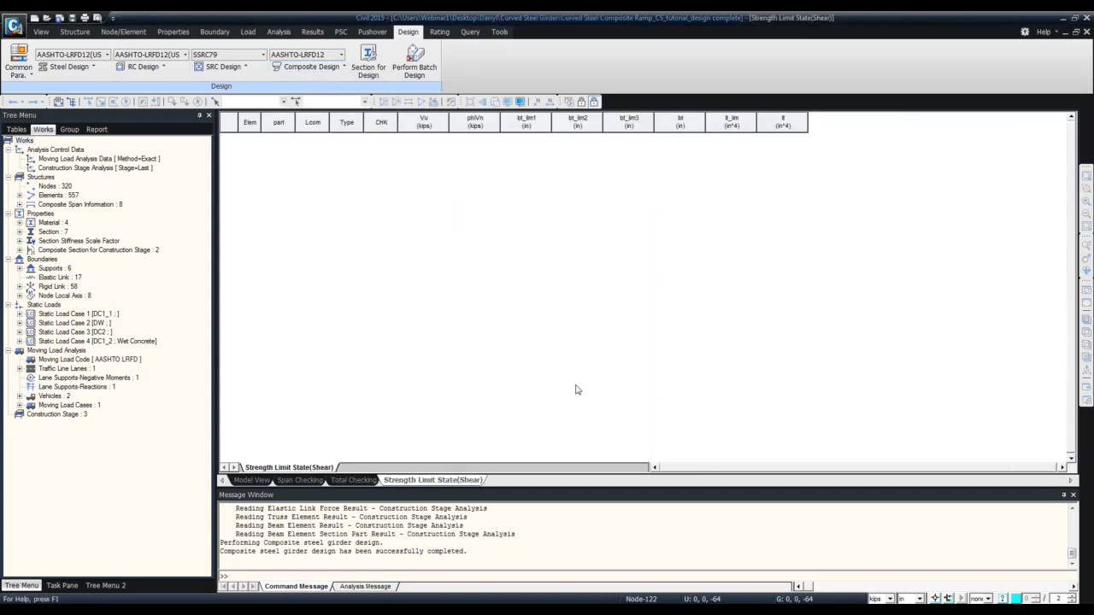
Revisit the checking tables and examine the shear limit state results through to element 72
click(353, 480)
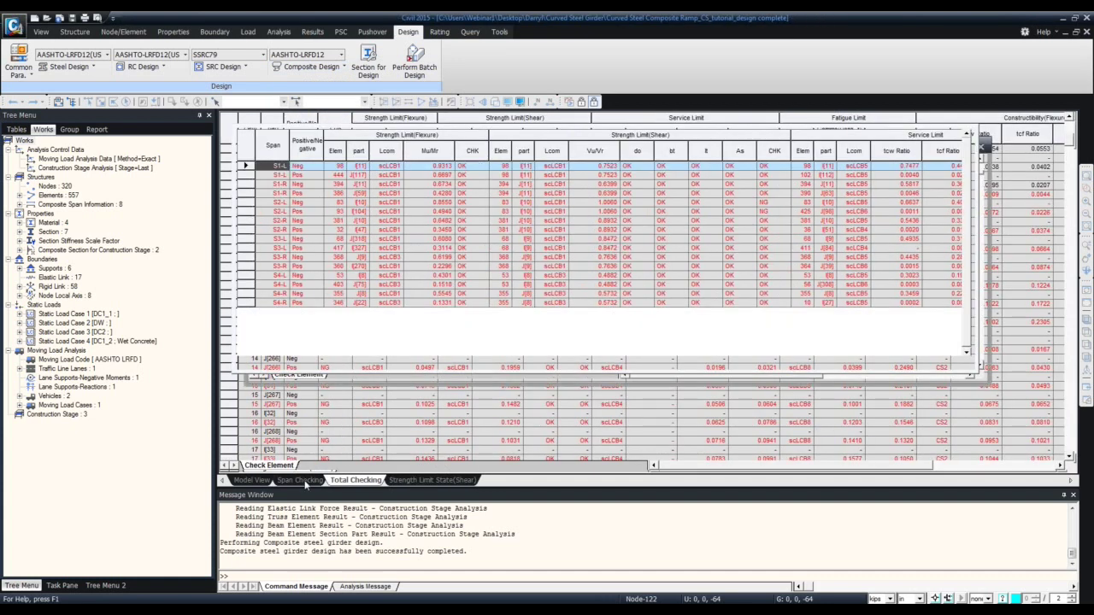
click(404, 481)
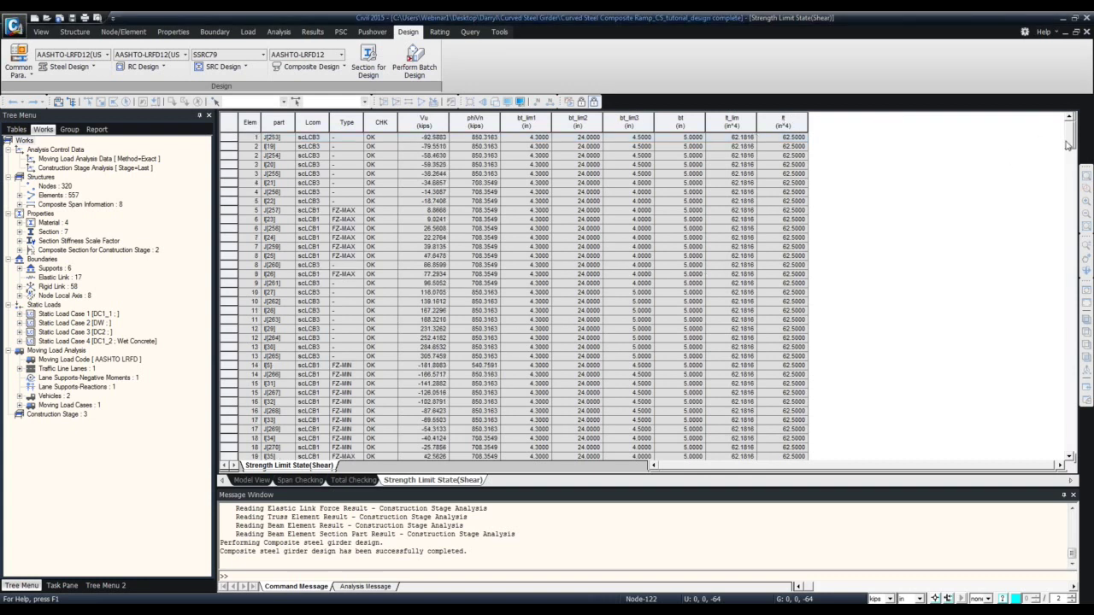
click(1070, 169)
drag(1070, 169, 1067, 221)
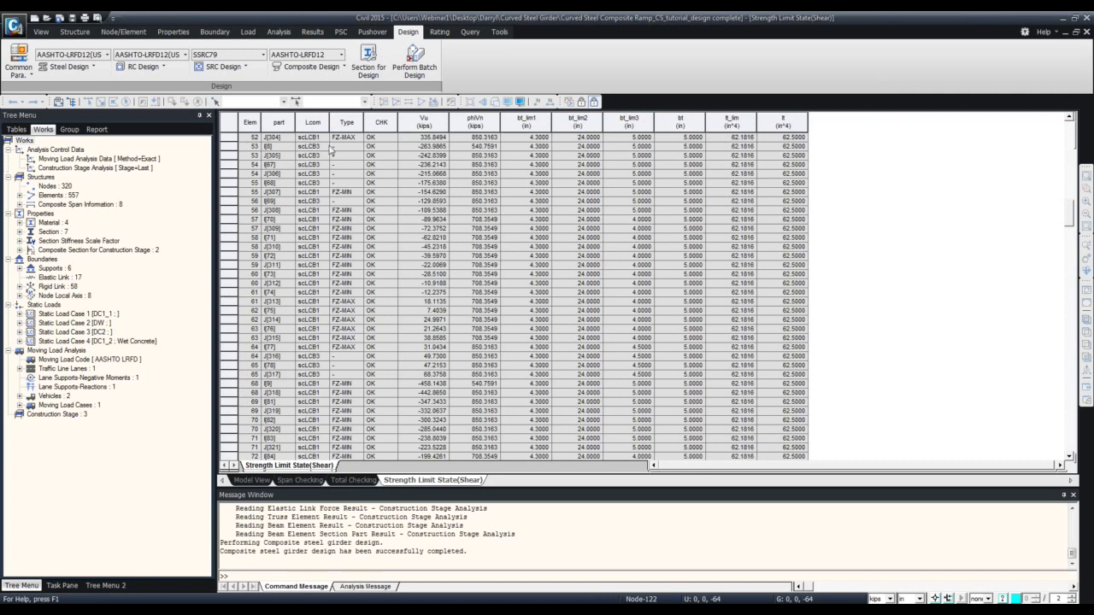
Generate the Strength Limit State (Flexure) result table for parts i and j with both positive and negative results
click(308, 66)
mouse_move(364, 287)
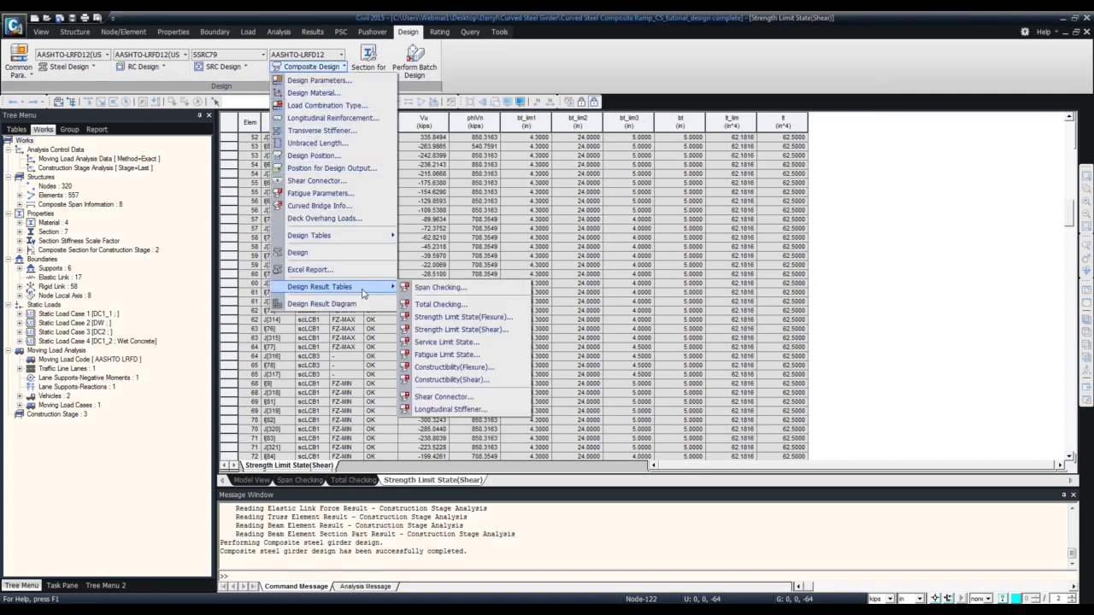
click(463, 317)
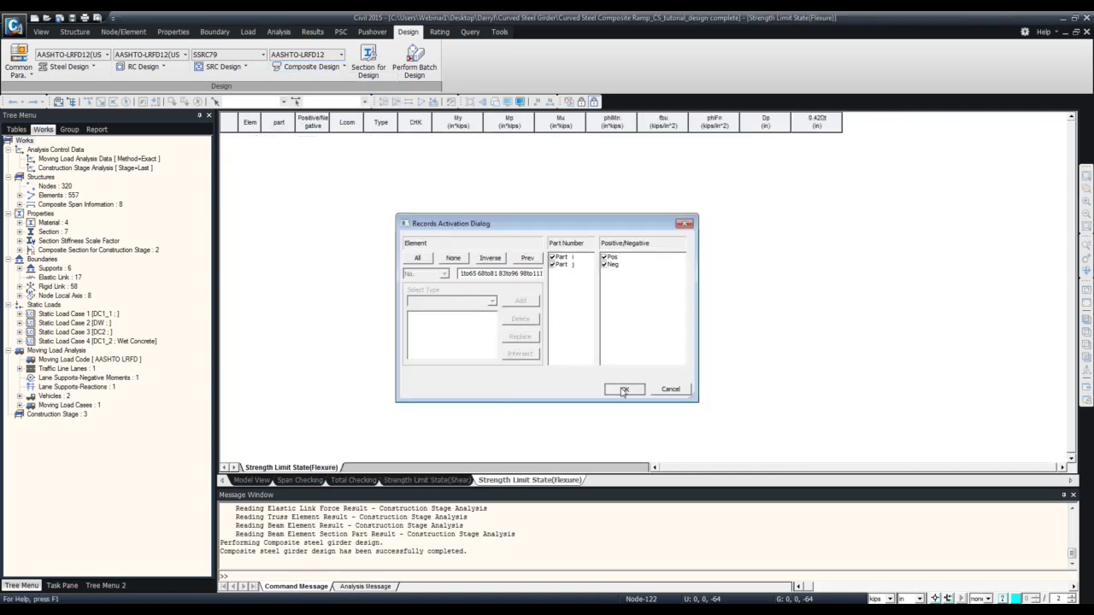
click(624, 389)
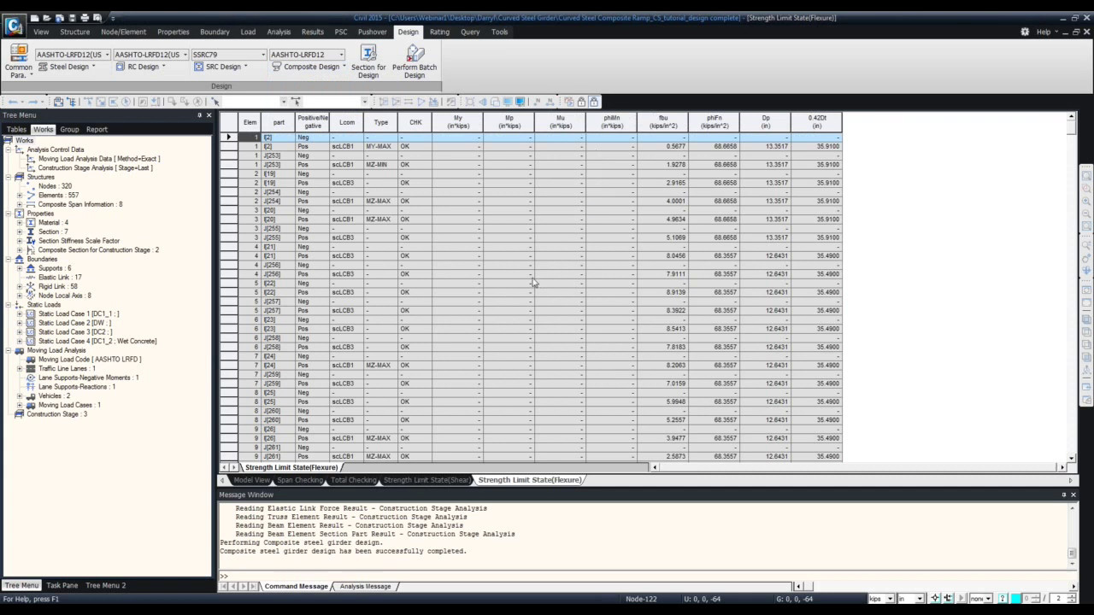
Examine the flexure strength checks by element through to element 71, then return to the start of the table
scroll(472, 209, down, 1)
click(468, 204)
scroll(469, 205, down, 3)
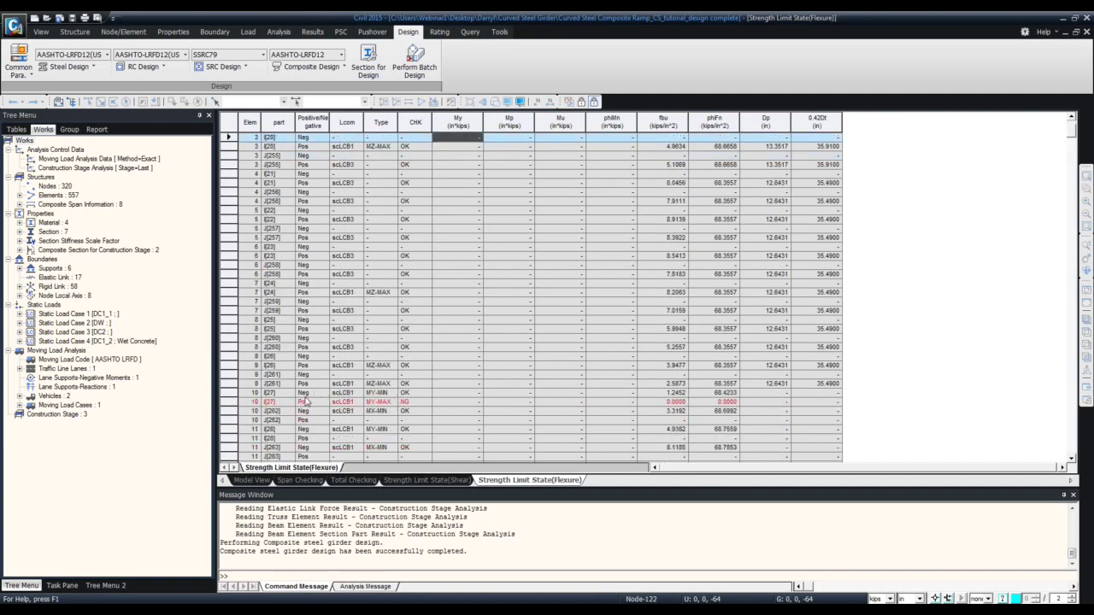
scroll(325, 404, down, 1)
scroll(340, 403, down, 15)
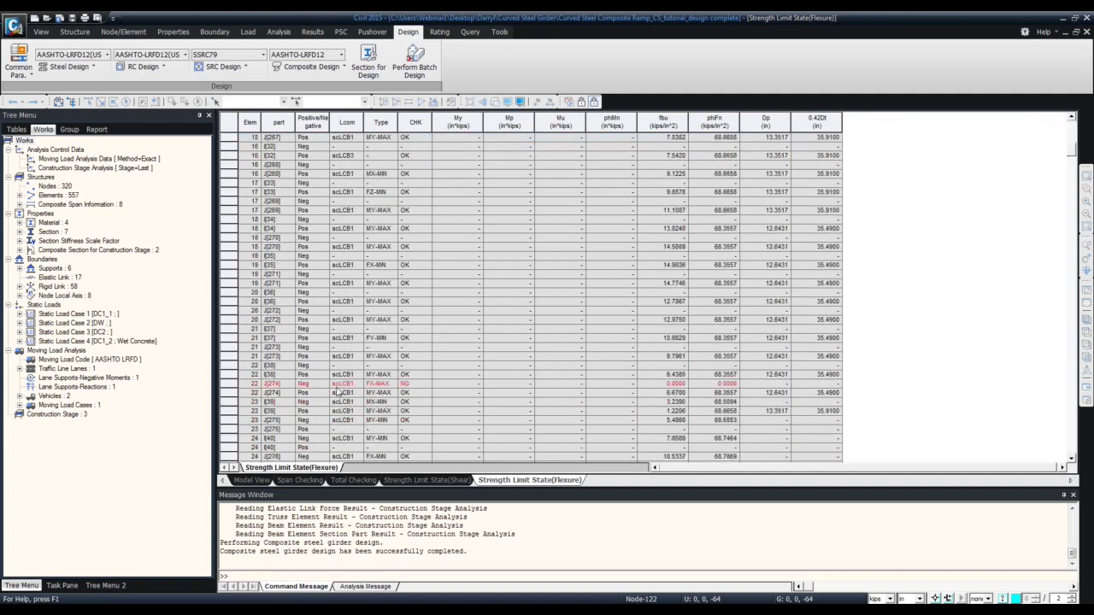
scroll(421, 289, down, 16)
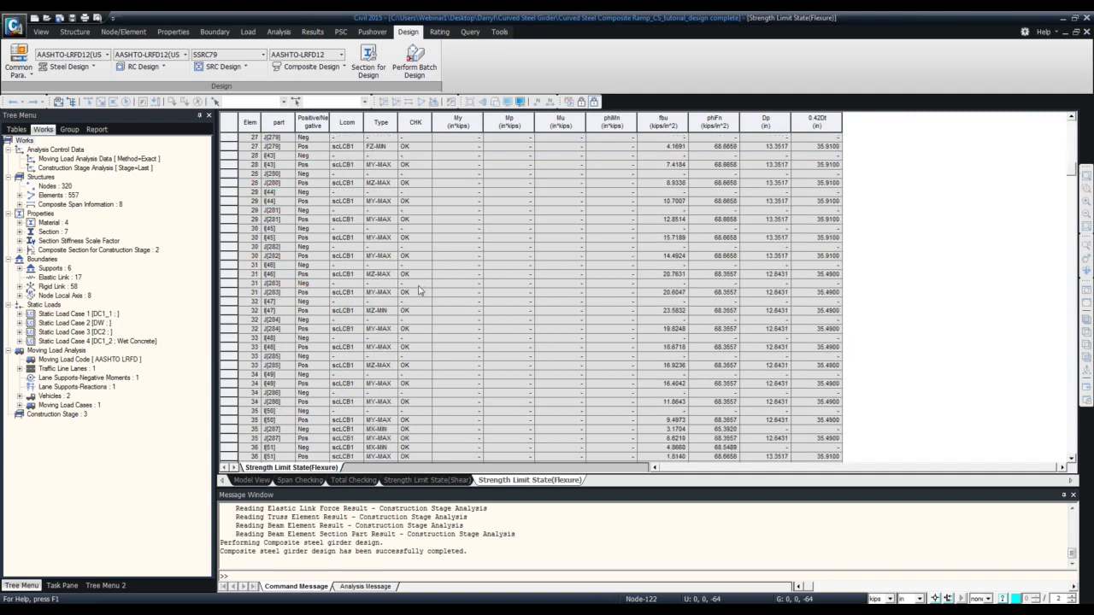
scroll(419, 291, down, 10)
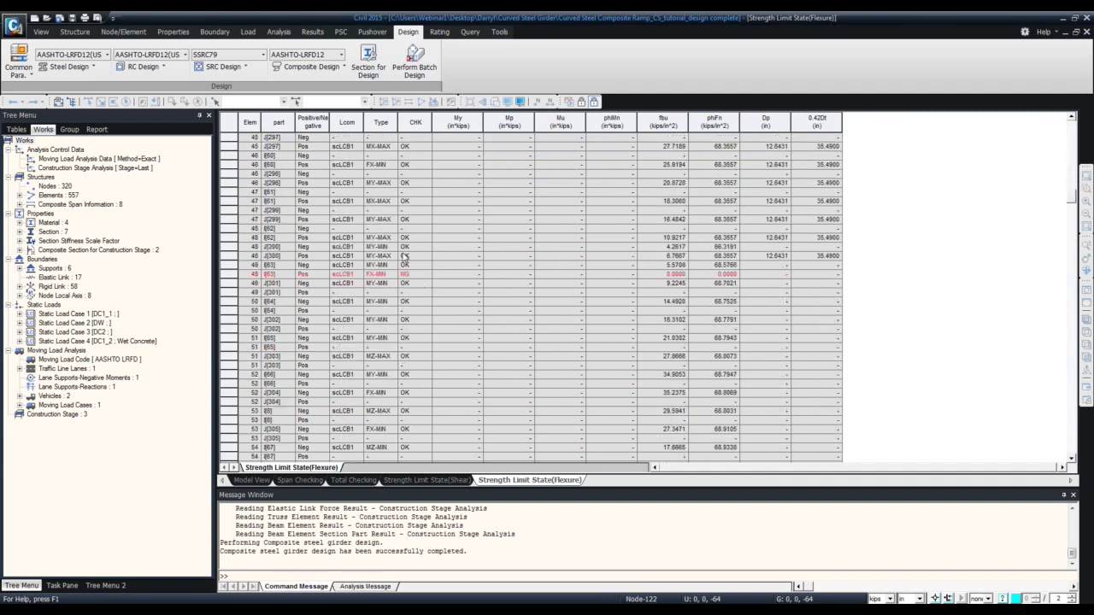
scroll(425, 312, down, 12)
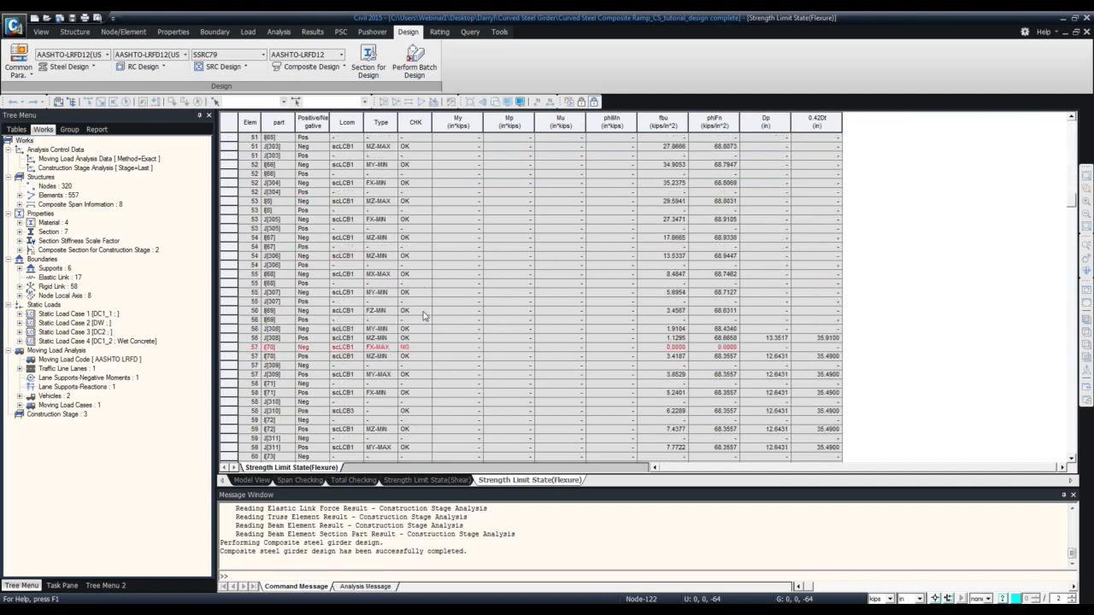
scroll(421, 308, down, 2)
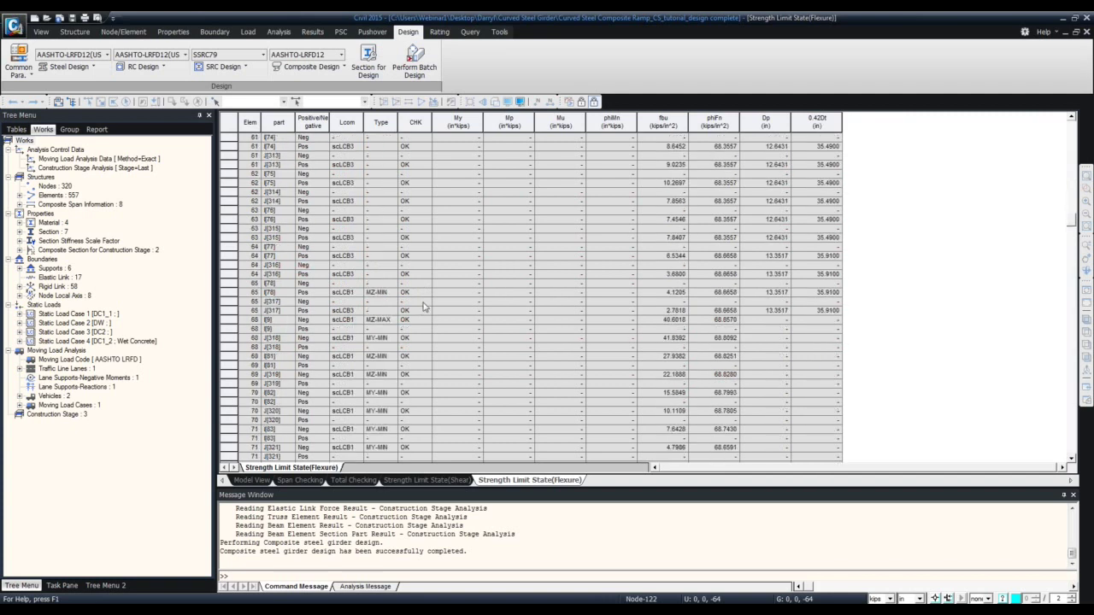
scroll(423, 299, up, 20)
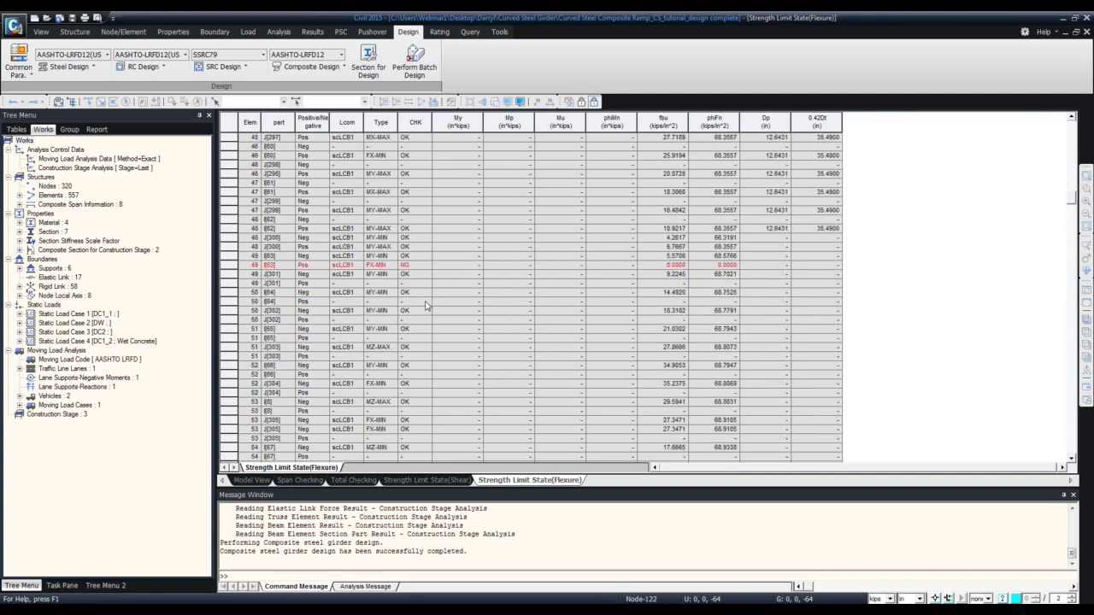
scroll(421, 293, up, 18)
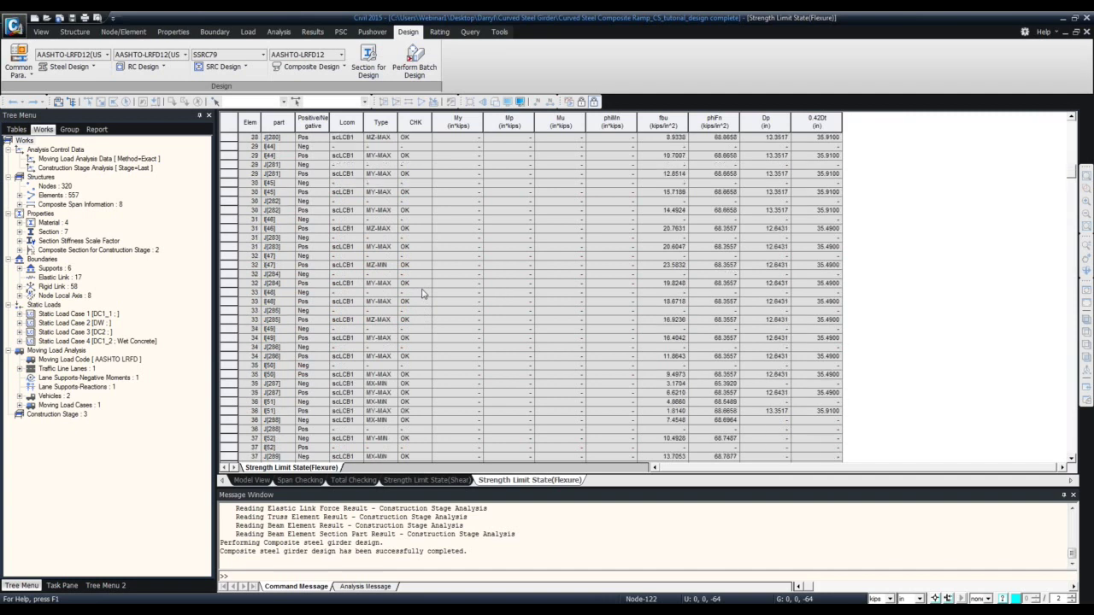
scroll(422, 293, up, 16)
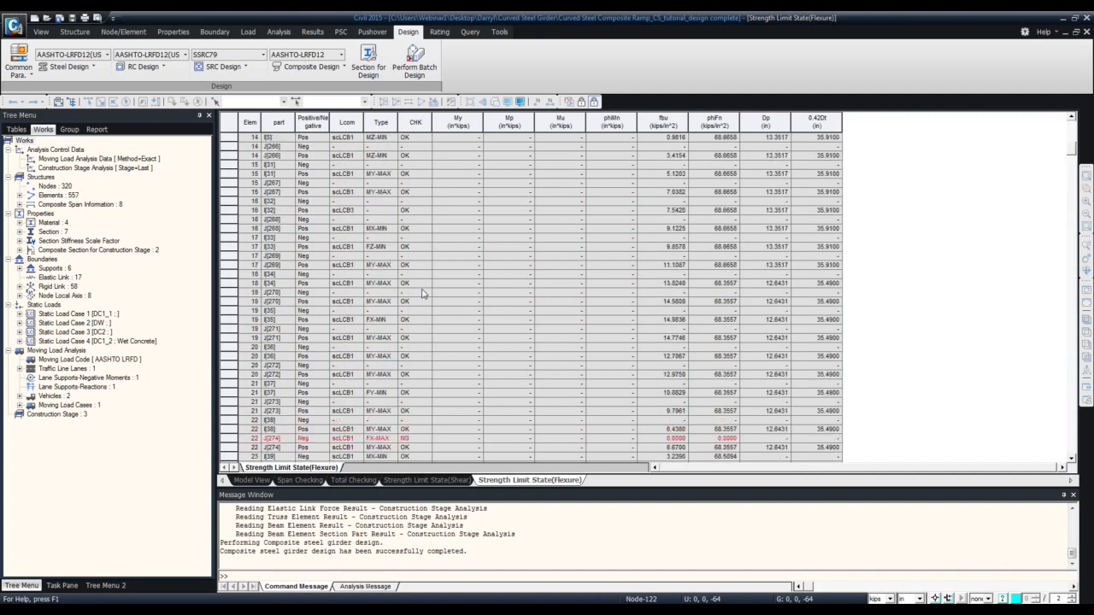
scroll(422, 293, up, 4)
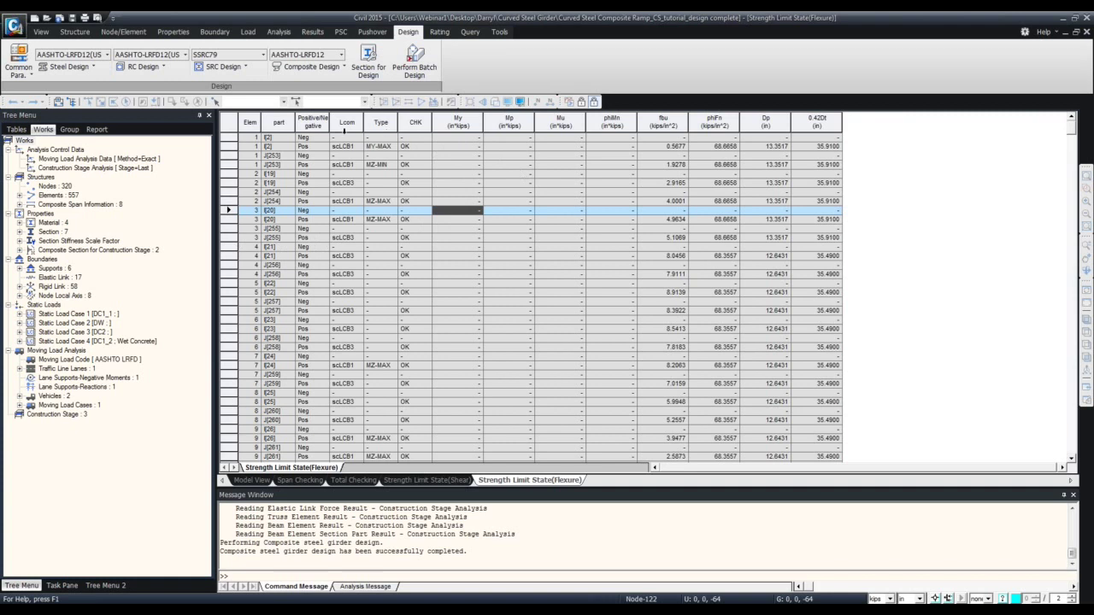
click(307, 67)
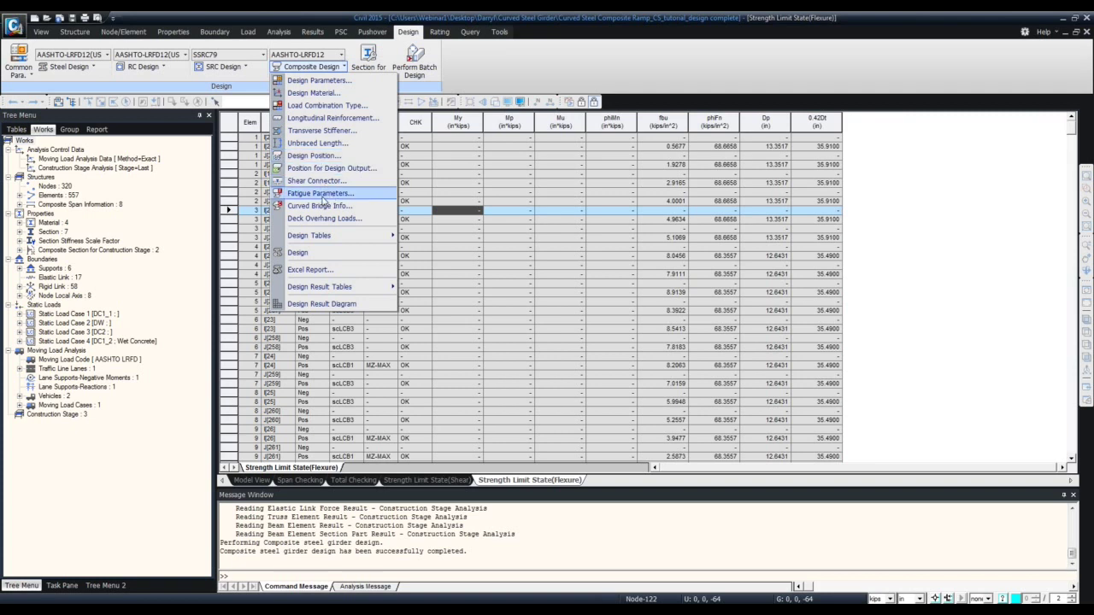
mouse_move(346, 292)
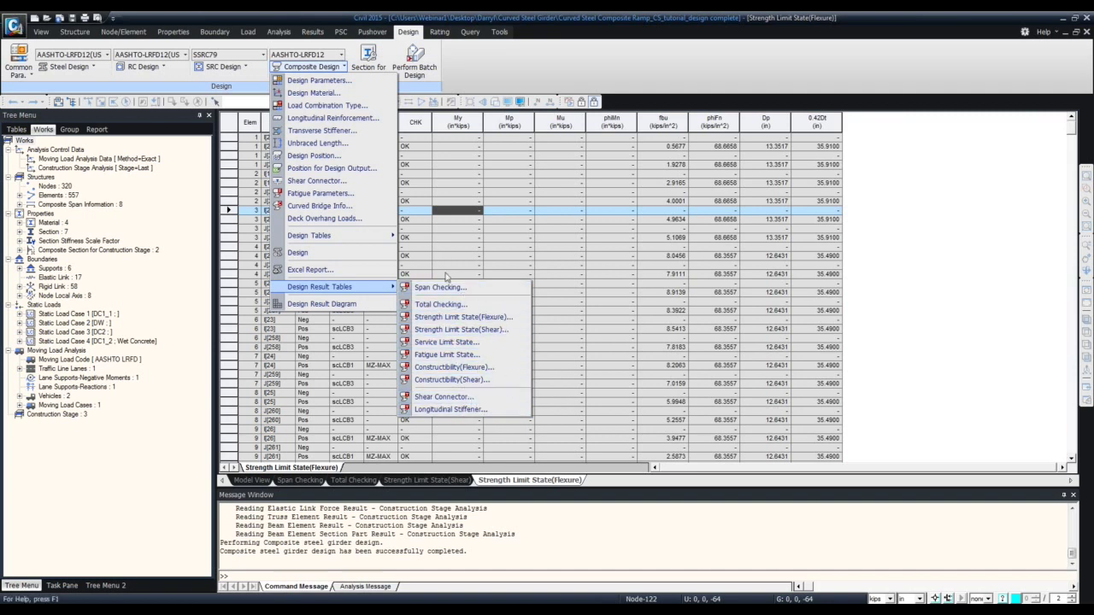
click(475, 56)
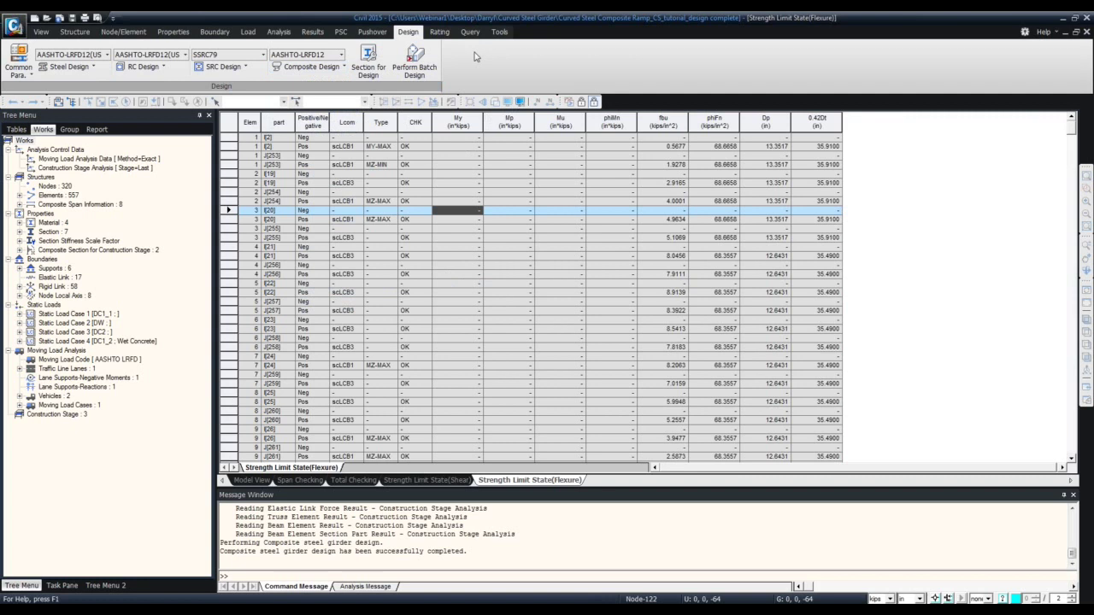
click(313, 69)
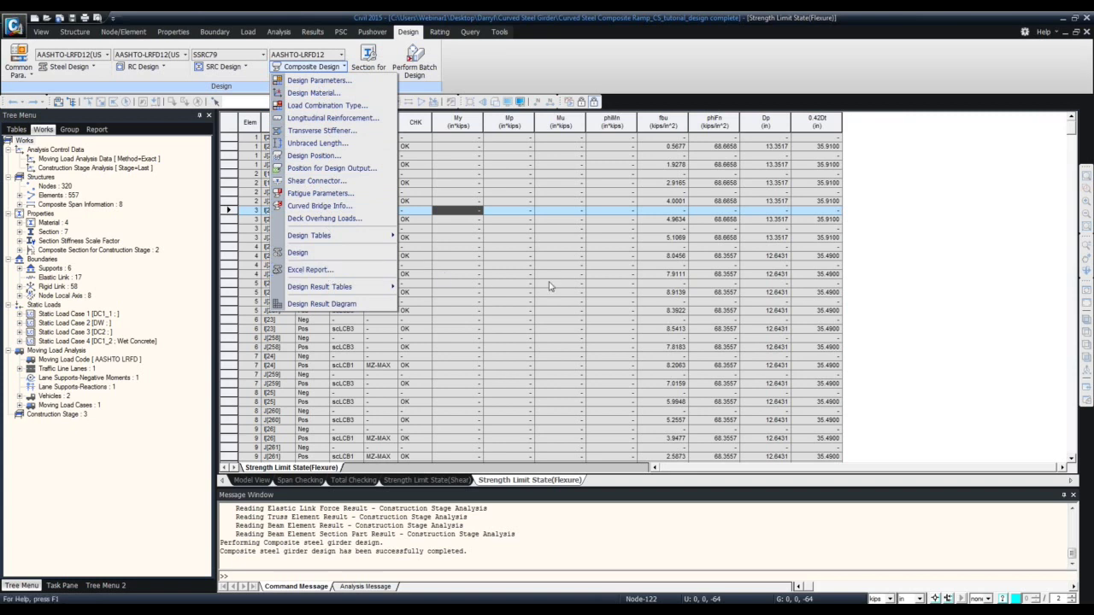
click(1037, 256)
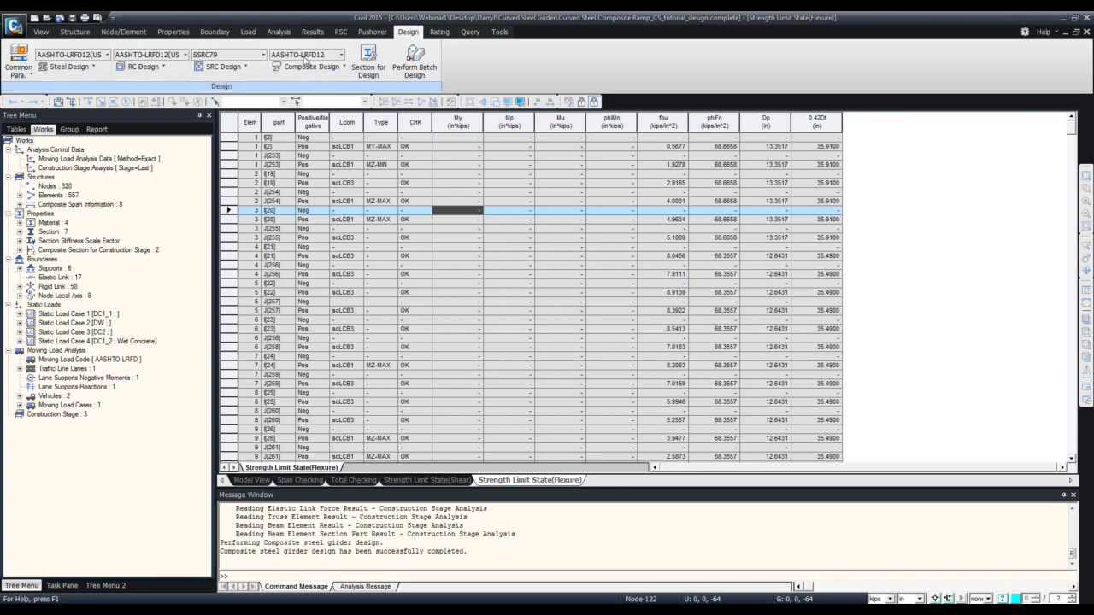
Auto-generate steel design load combinations to AASHTO-LRFD12, adding them to the list with CS Only and a load modifier of 1
click(312, 33)
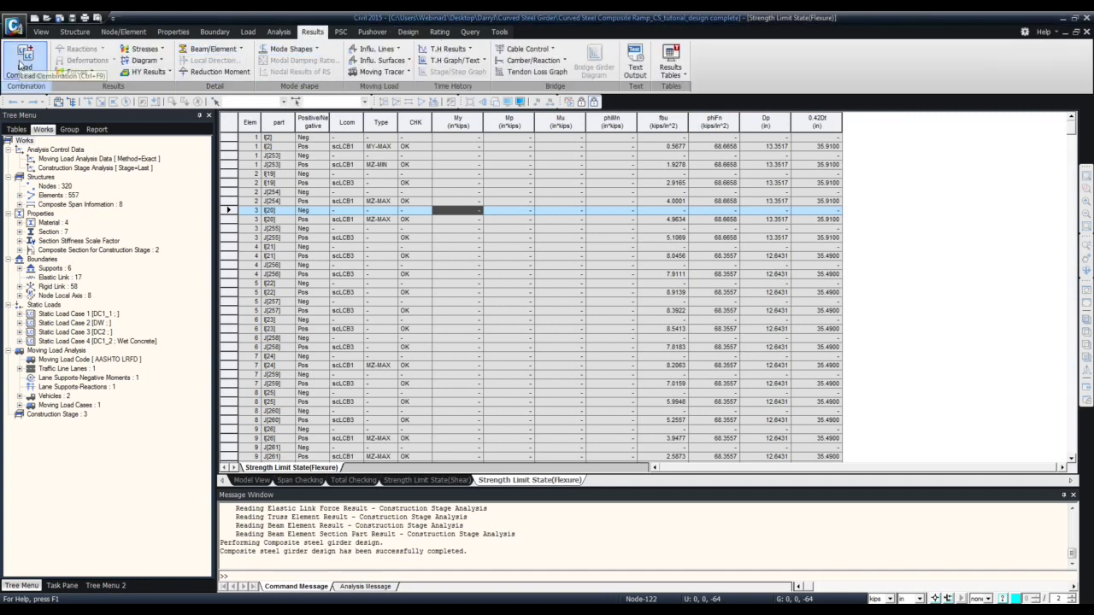
click(253, 481)
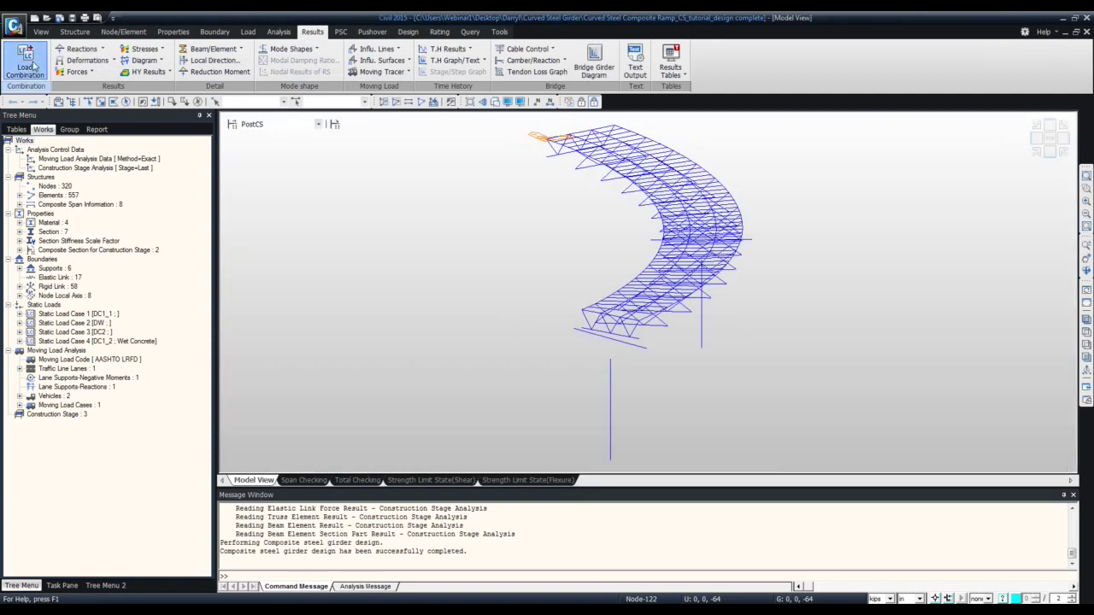
click(25, 63)
drag(114, 22, 314, 116)
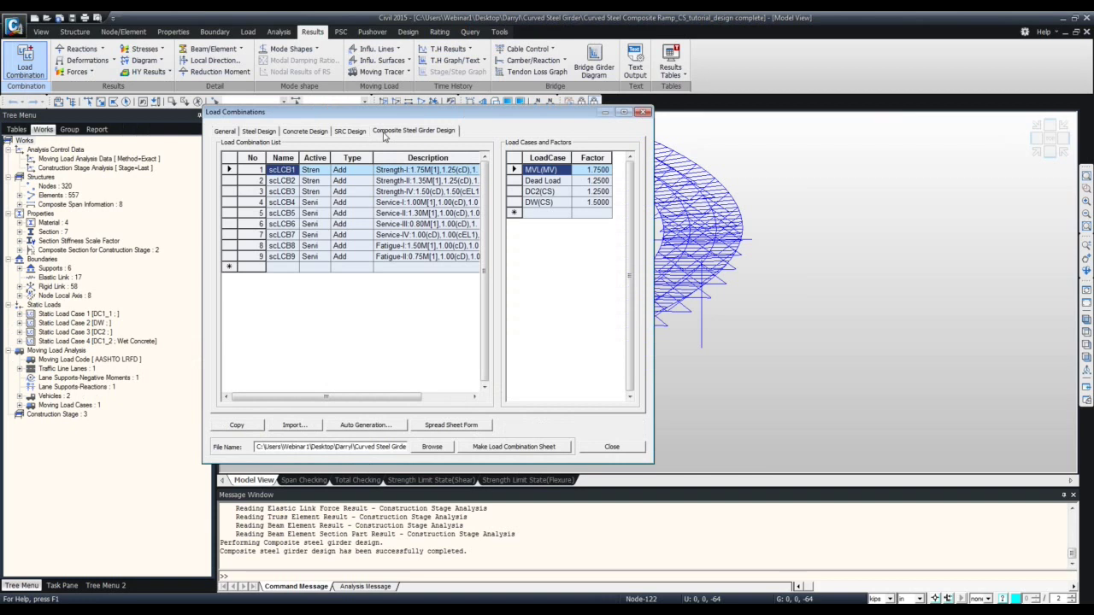
click(258, 131)
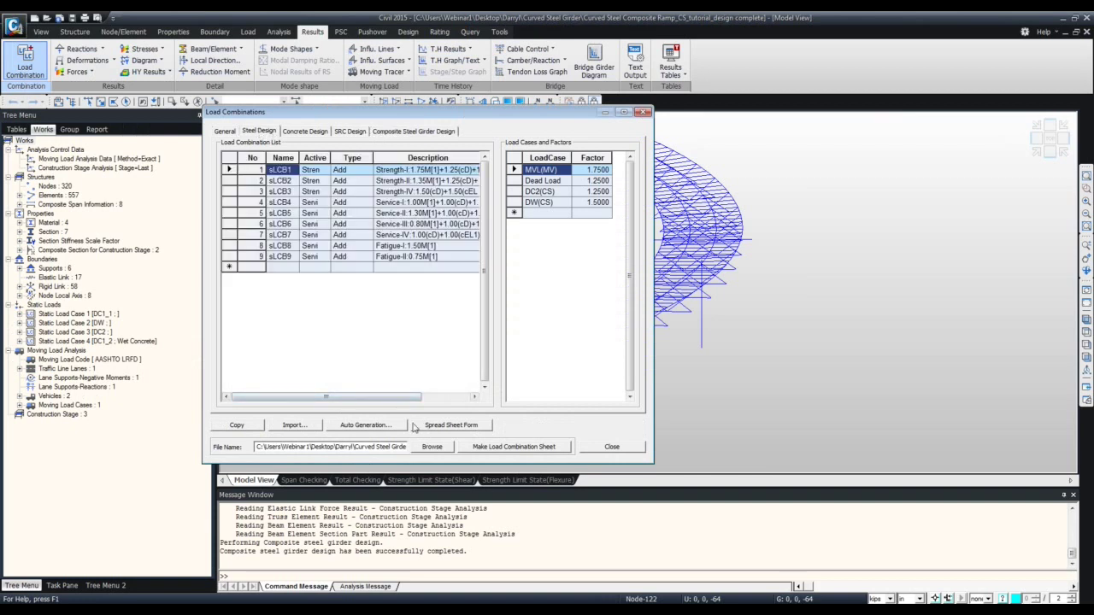
click(386, 430)
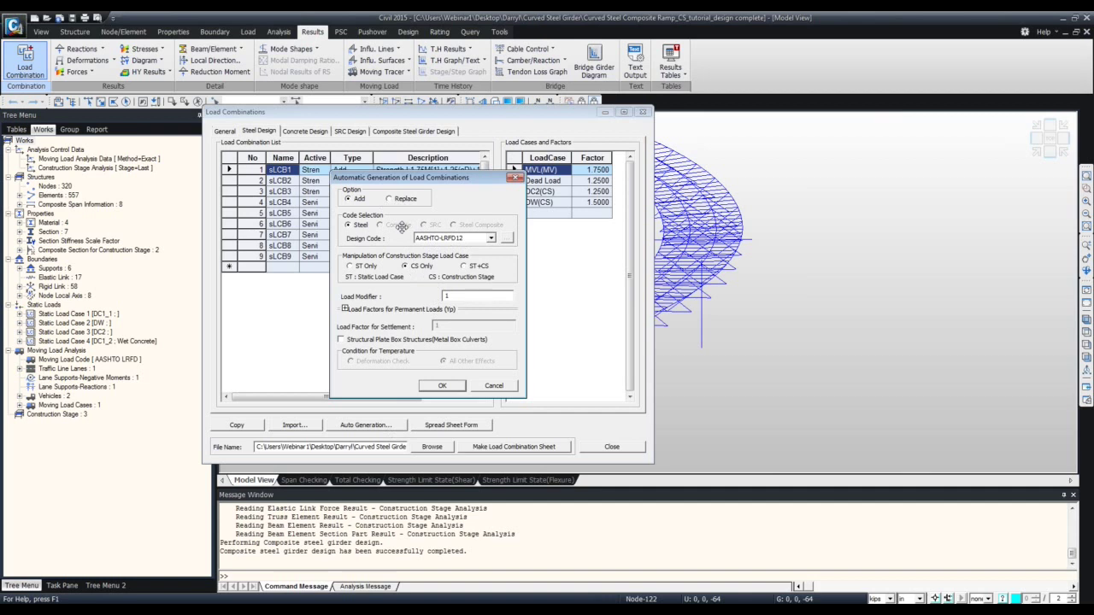
click(443, 386)
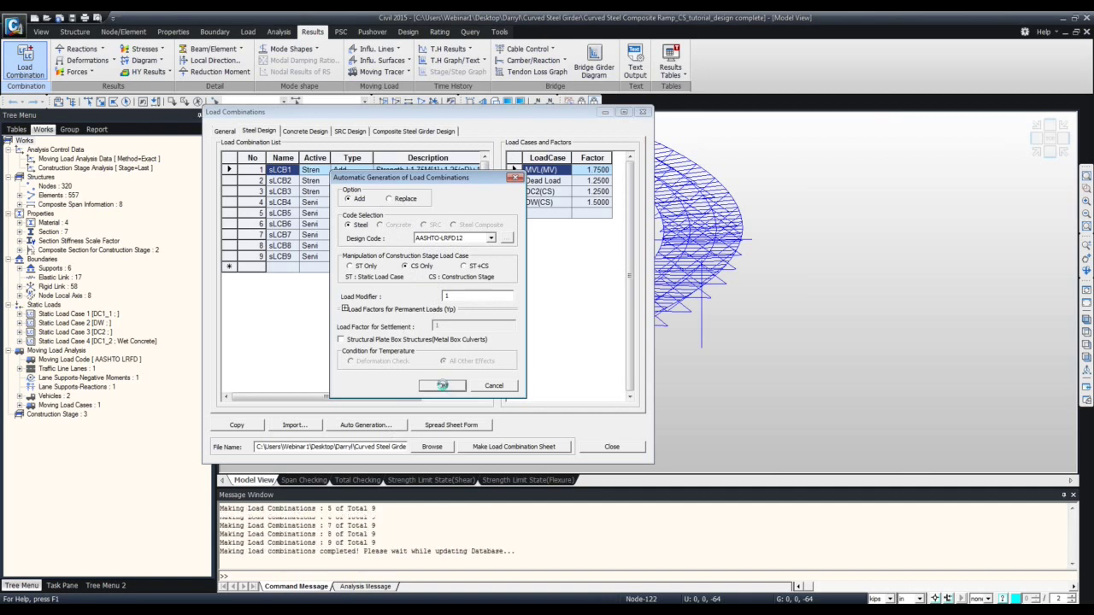
click(612, 446)
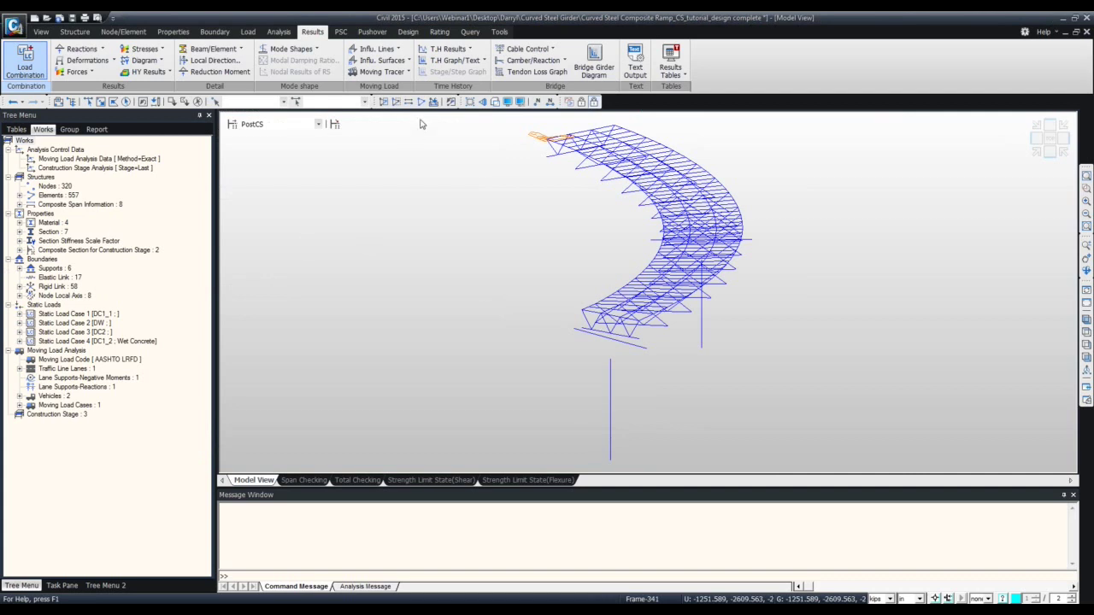
Apply AASHTO-LRFD12(US) as the steel design code with all beams/girders laterally braced
click(408, 33)
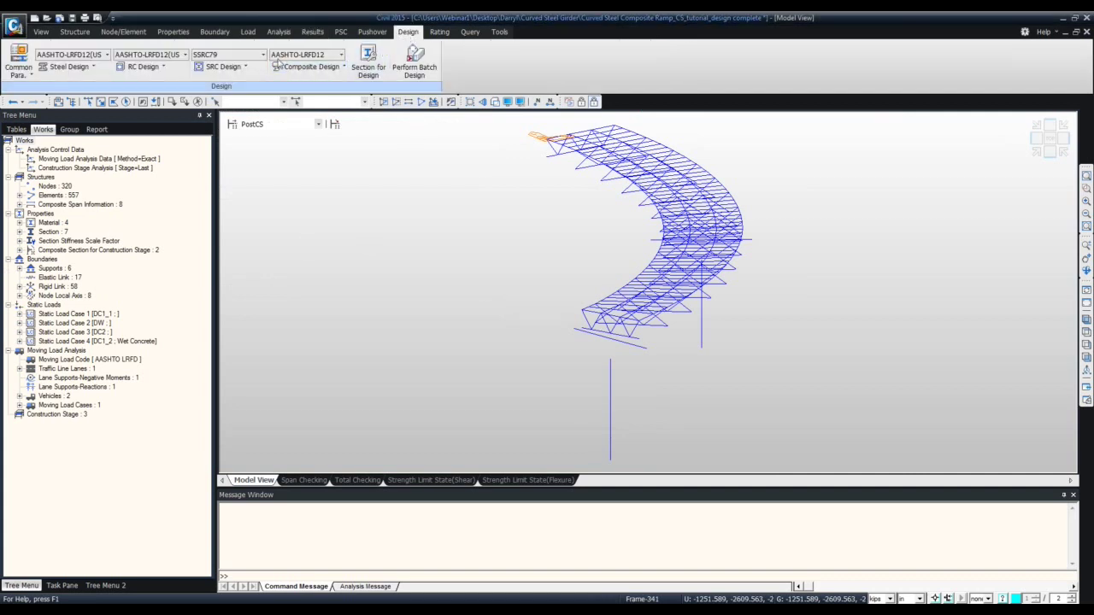
click(70, 66)
click(75, 80)
drag(548, 277, 491, 243)
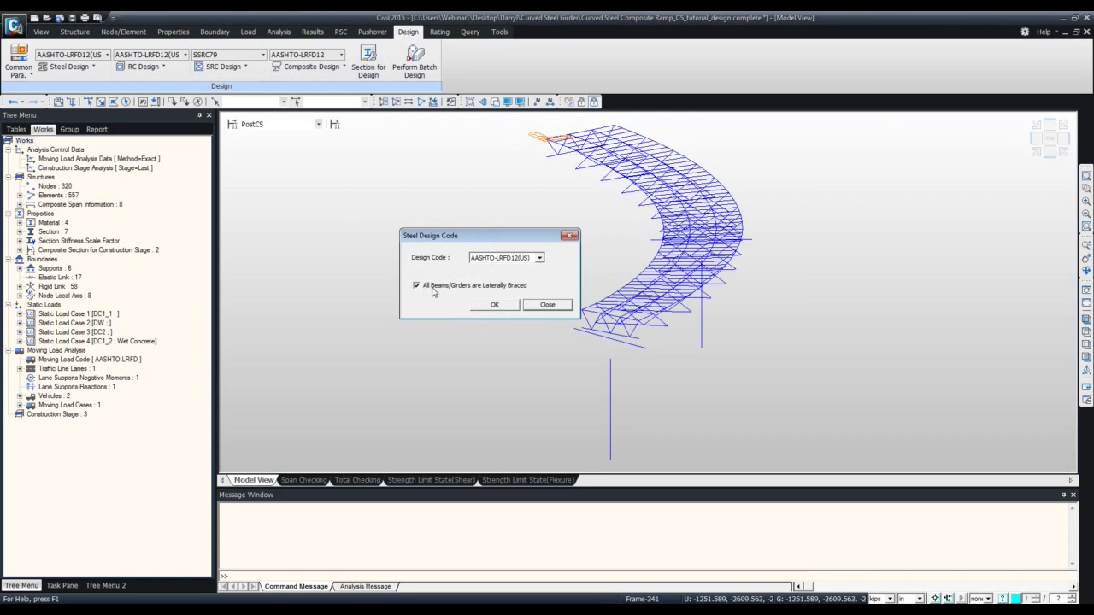
click(494, 305)
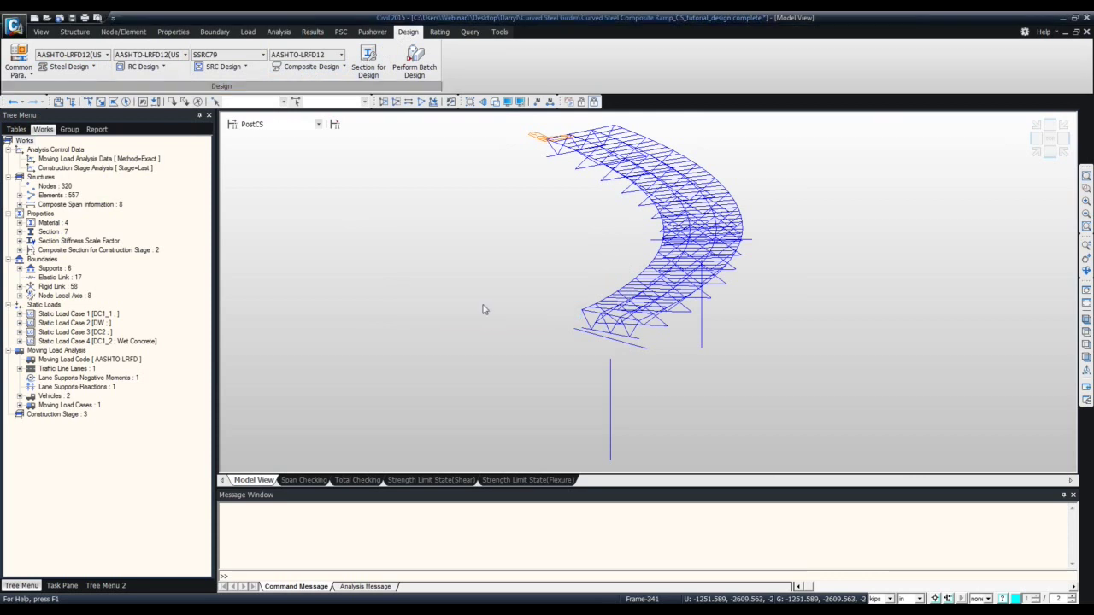
Update the steel strength reduction factors to the AASHTO-LRFD12 code values and apply them
click(68, 66)
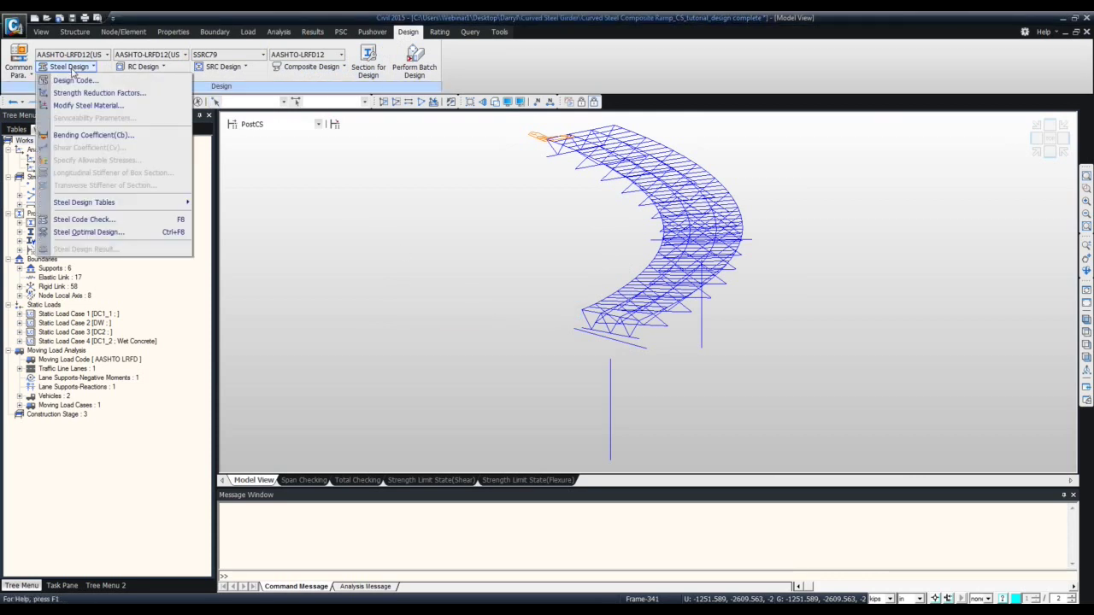
click(79, 93)
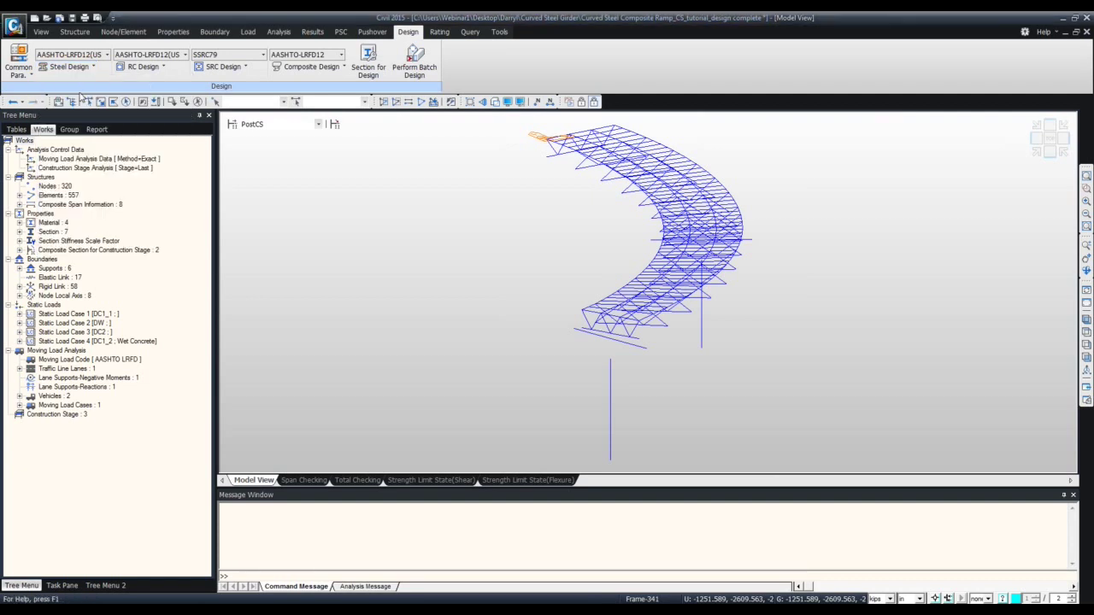
drag(533, 236, 479, 200)
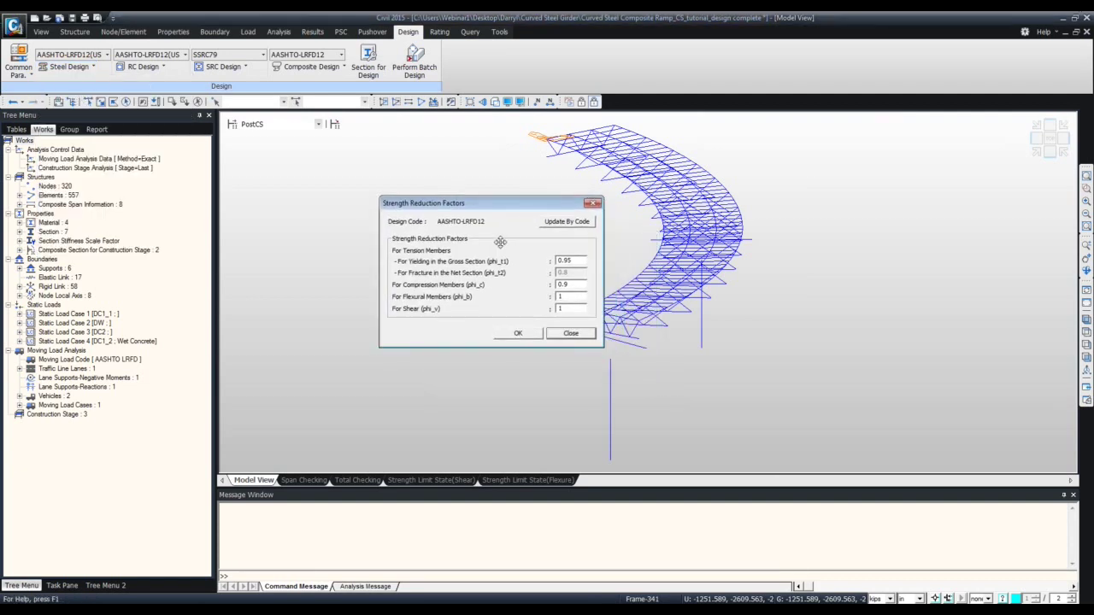
click(570, 223)
click(518, 333)
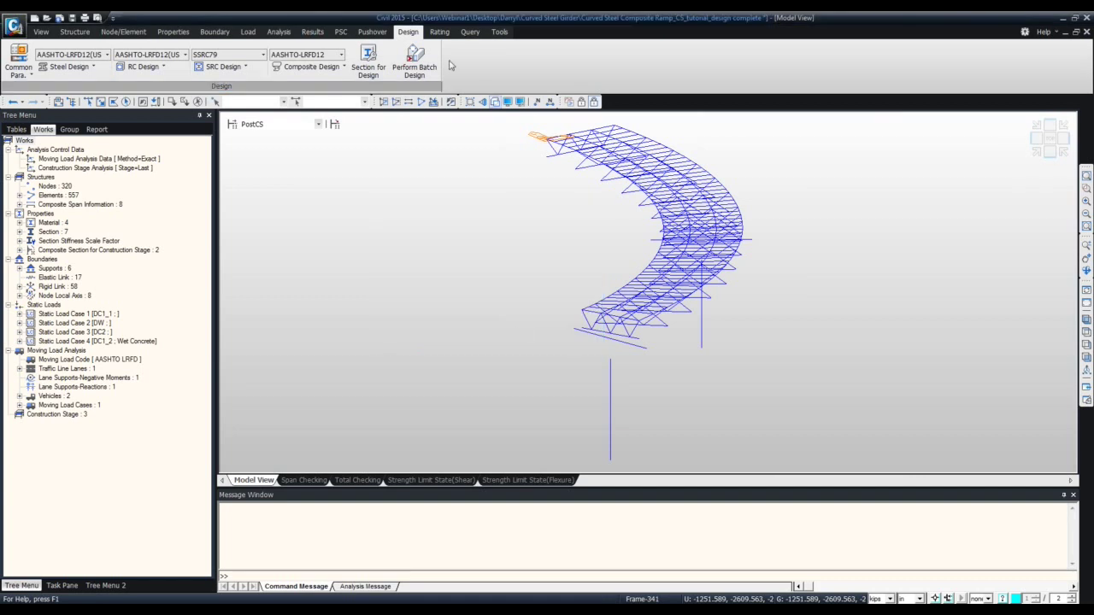
Review the code, grade and strength properties of the A709-HPS70W steel design material, then close its settings
click(79, 68)
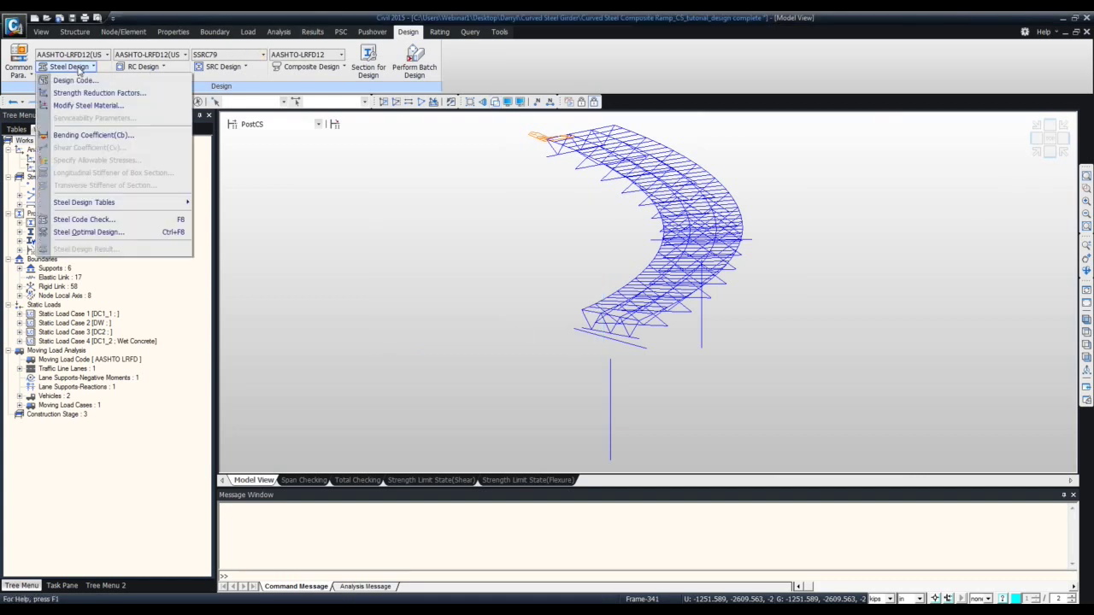
click(94, 106)
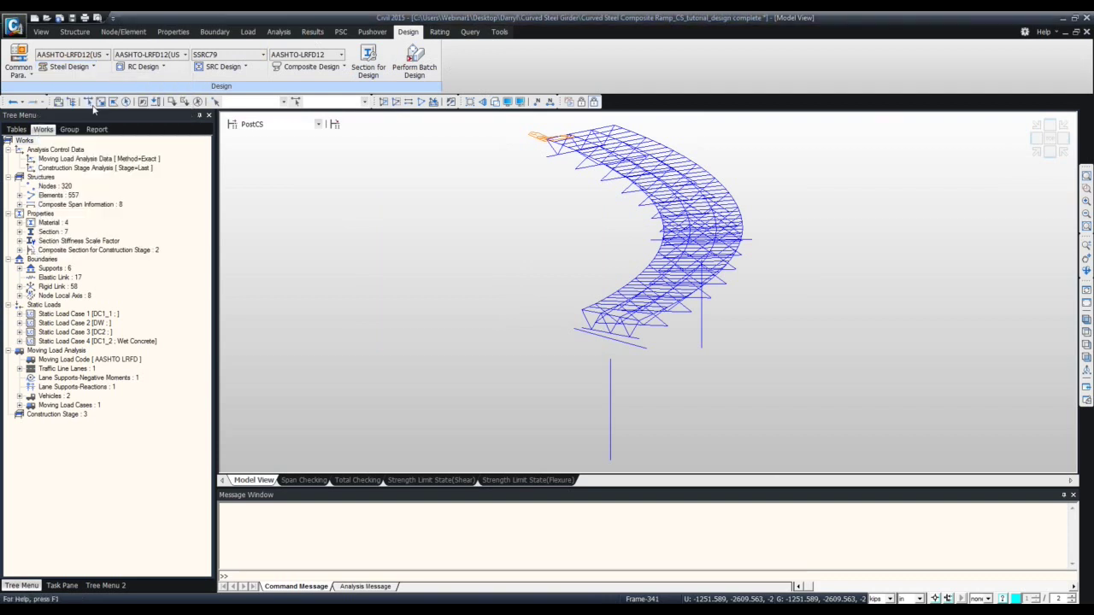
drag(488, 183, 408, 172)
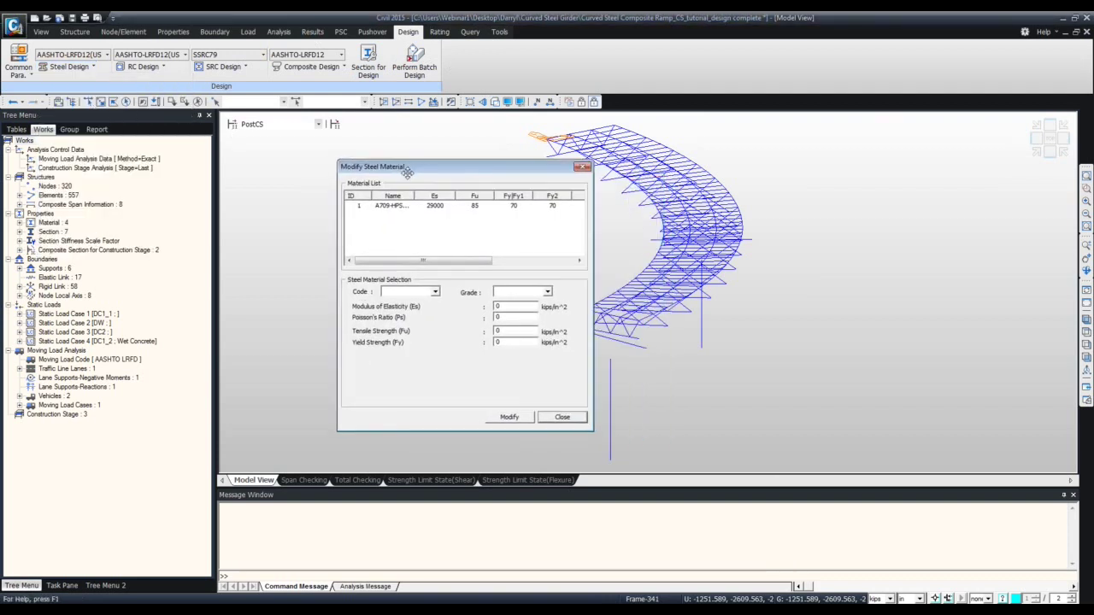
click(404, 209)
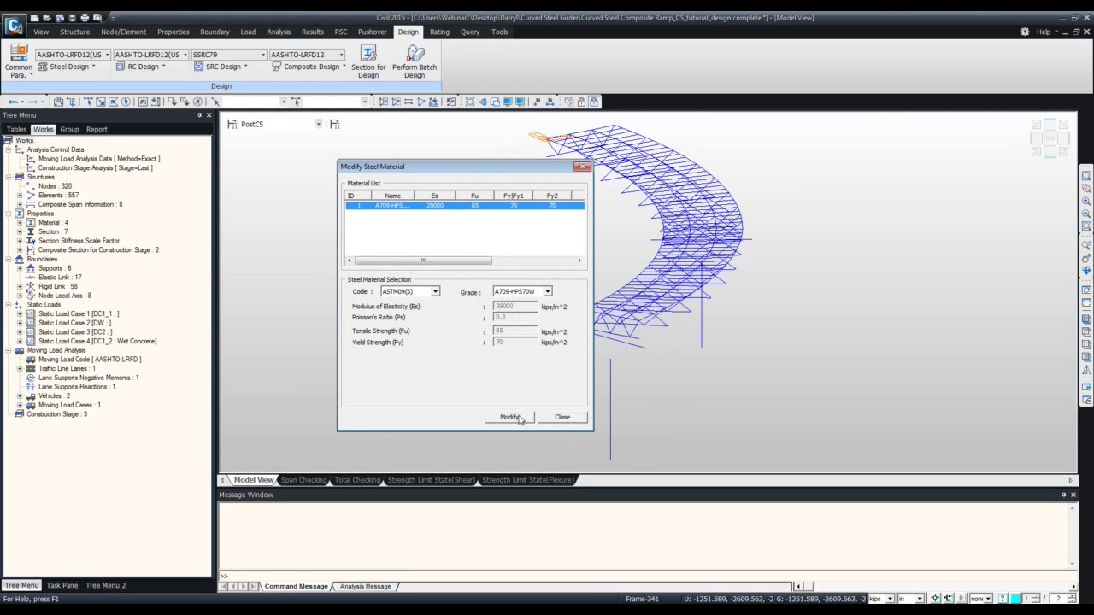
click(556, 418)
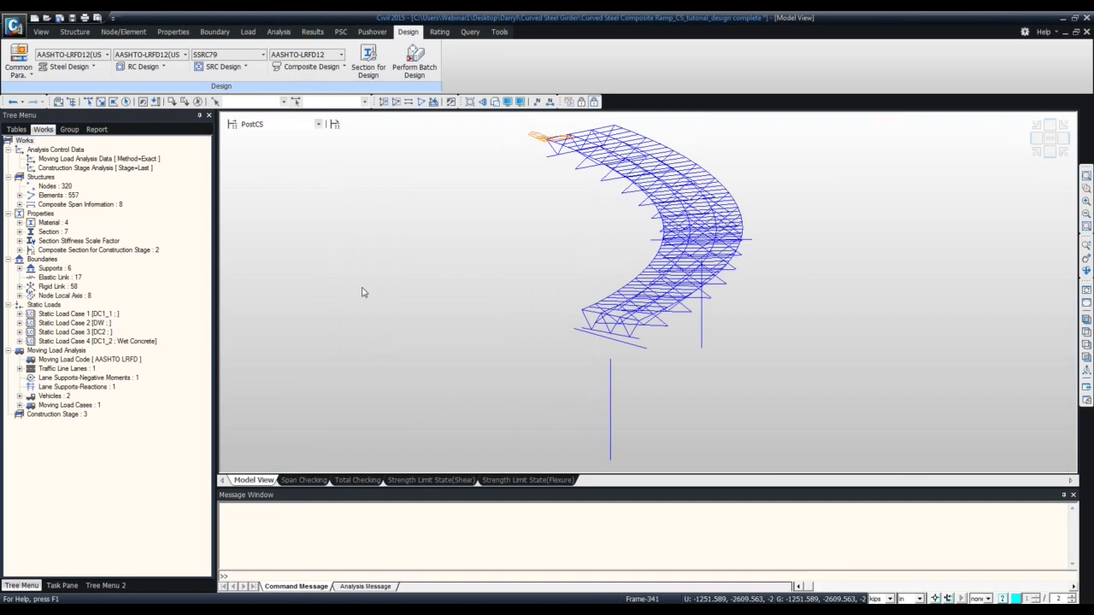
Run the steel code check on the model and move the results dialog over the model view
click(77, 68)
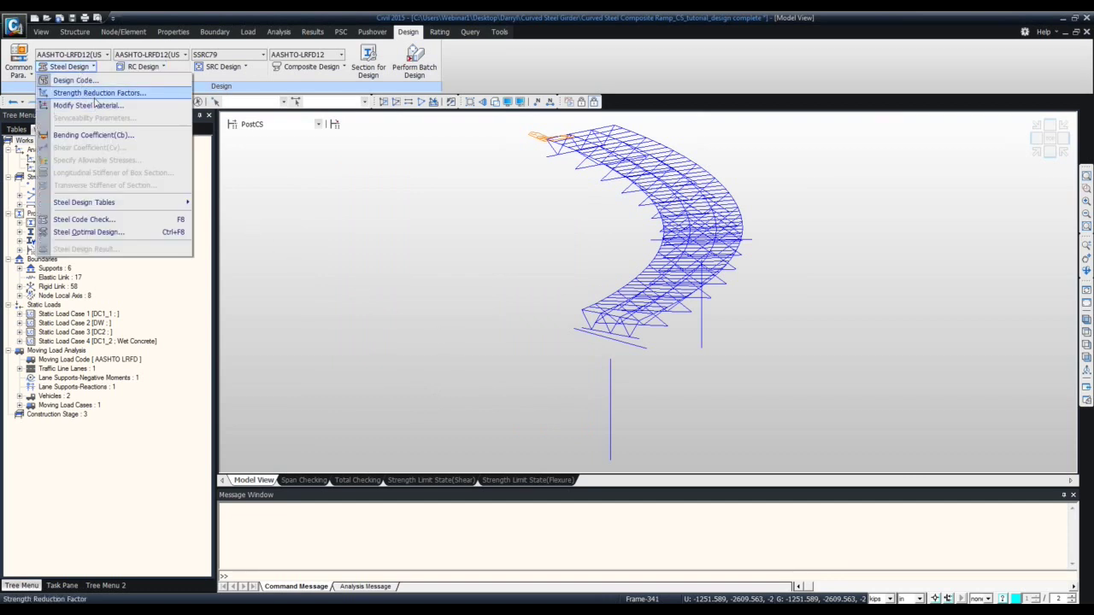
click(128, 221)
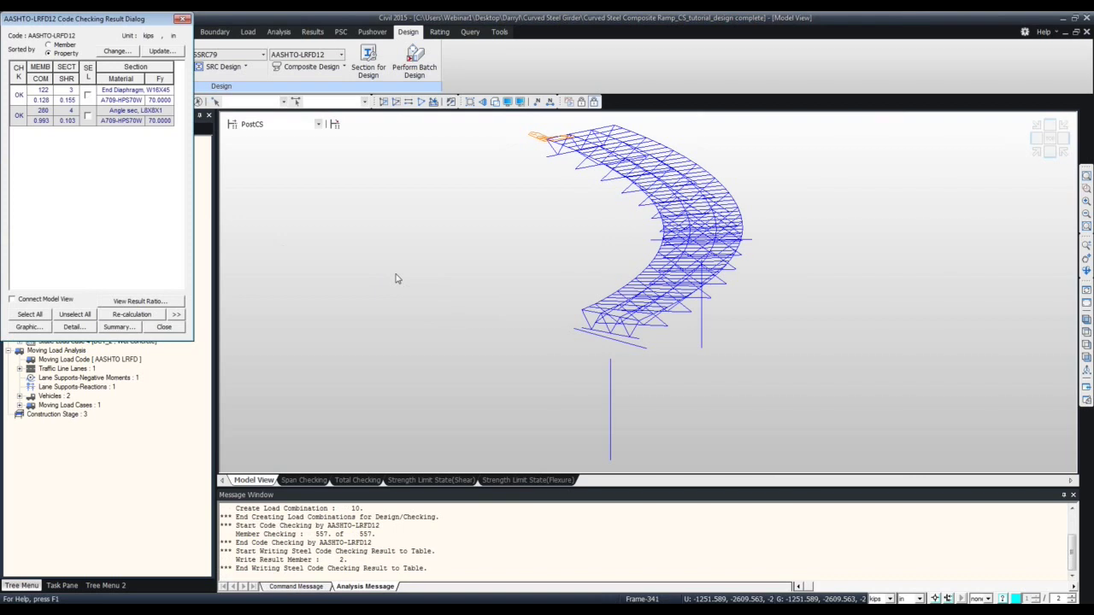
drag(143, 20, 447, 142)
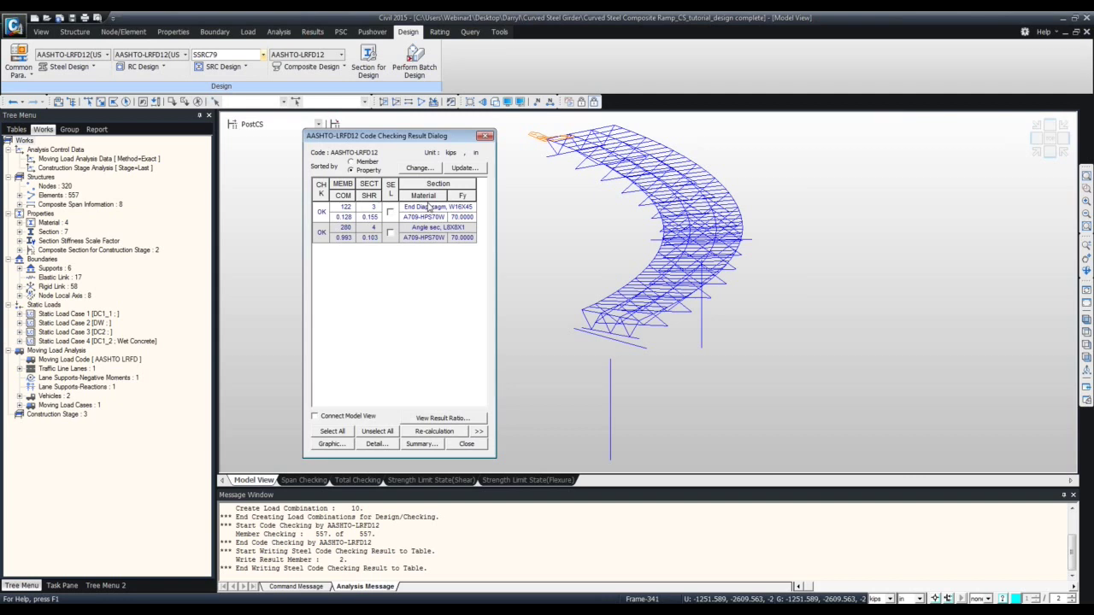
Search for satisfactory AISC2K(US) L-sections to replace the L8X8X1 angle, using a combined ratio limit of 0.8 to 1, then close the search
click(391, 233)
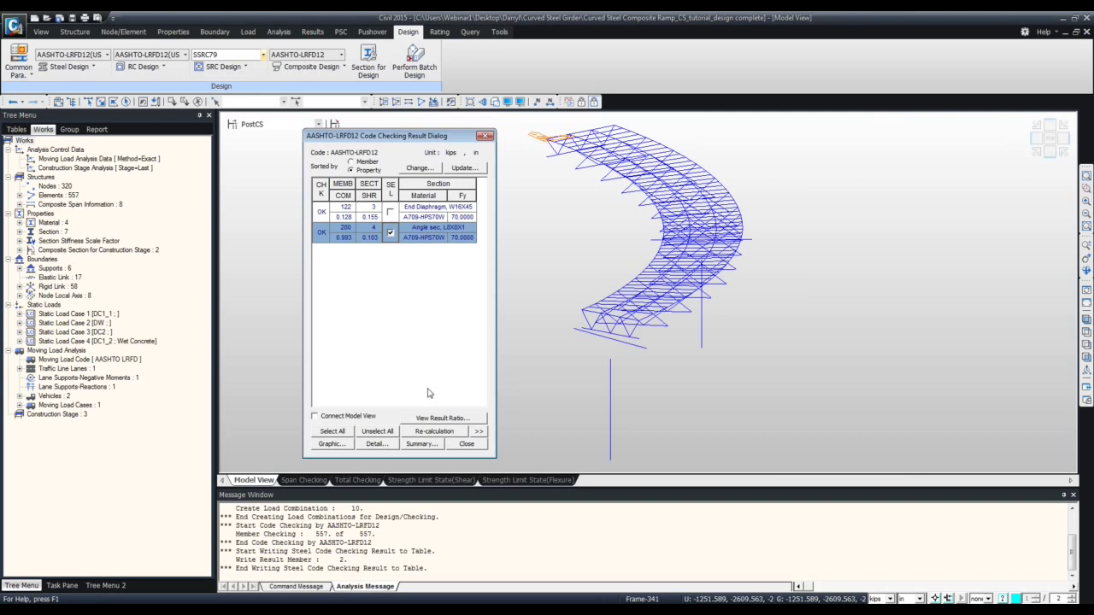
click(403, 167)
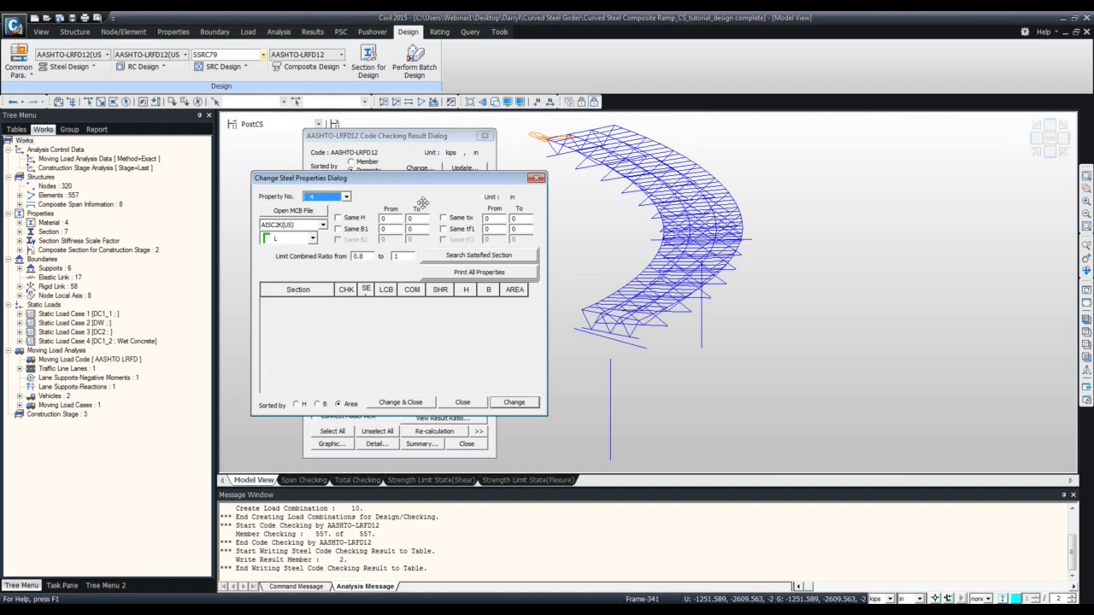
click(449, 257)
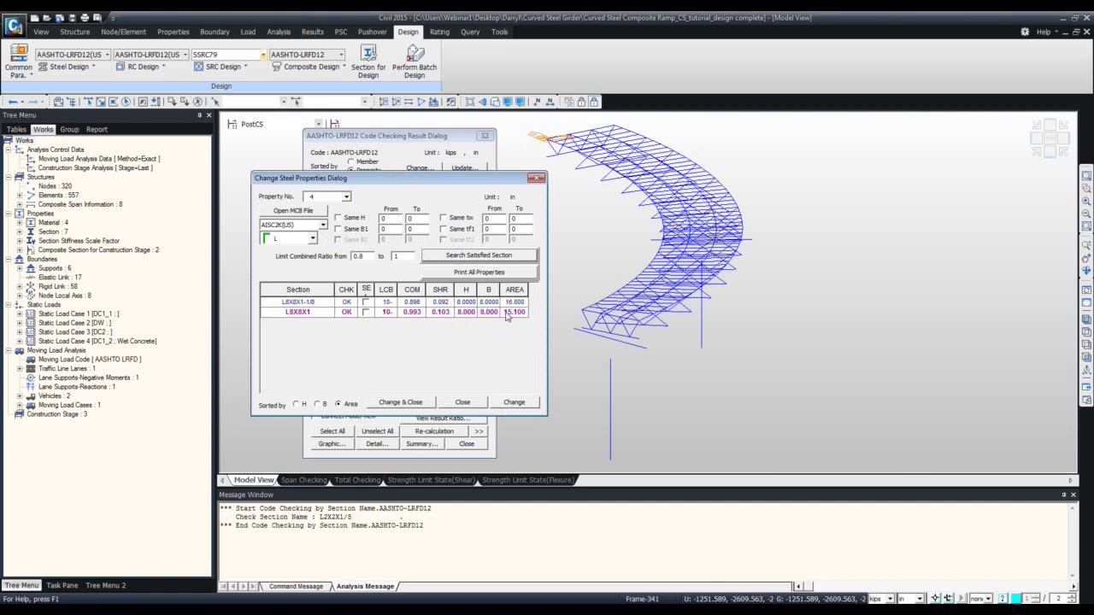
click(462, 402)
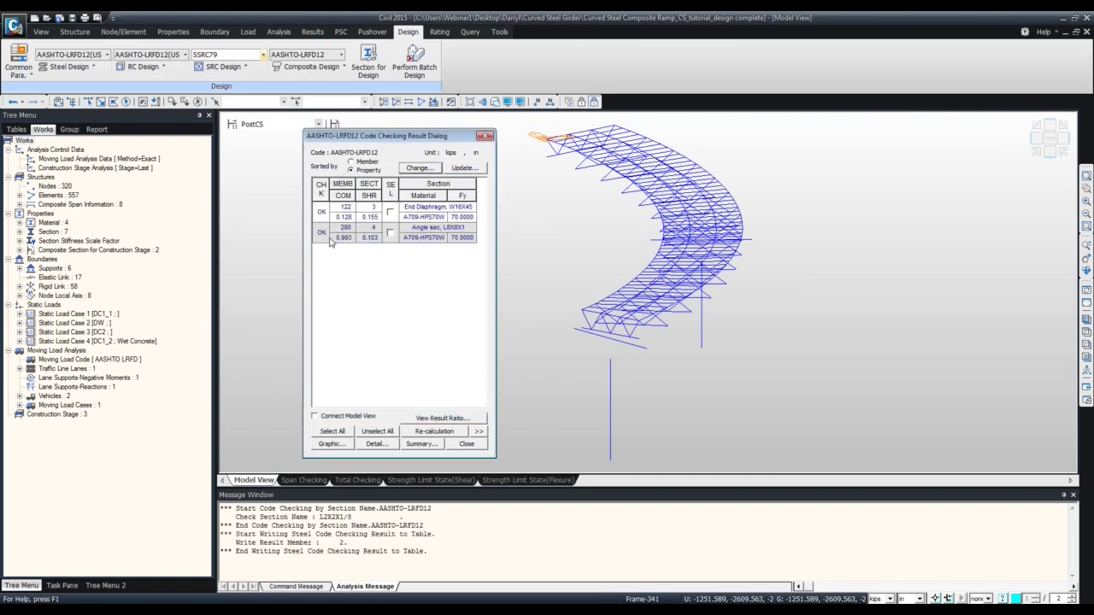
click(427, 171)
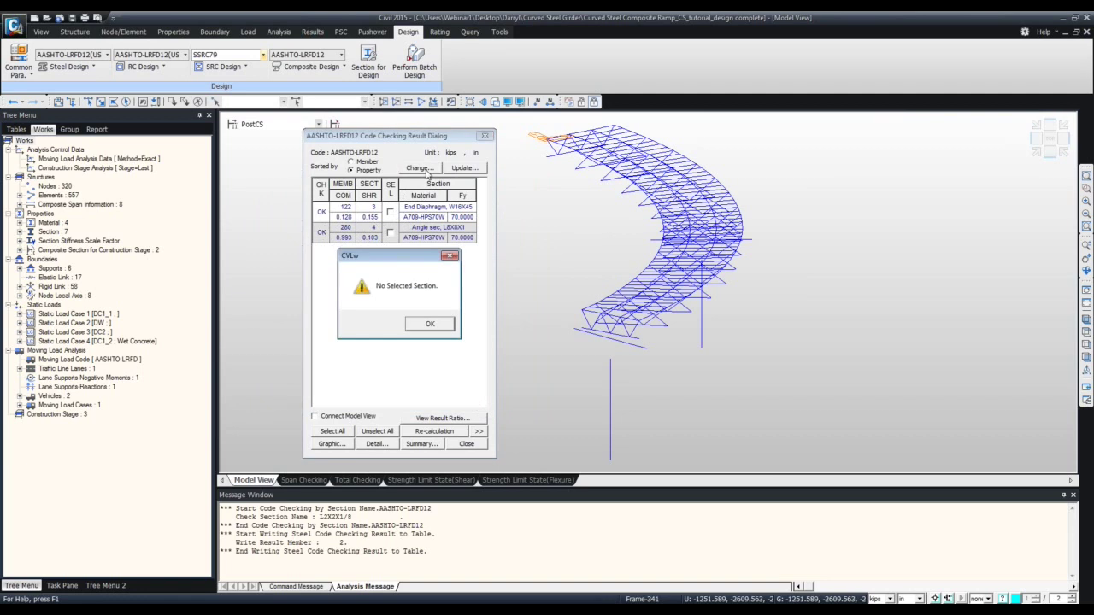
click(431, 321)
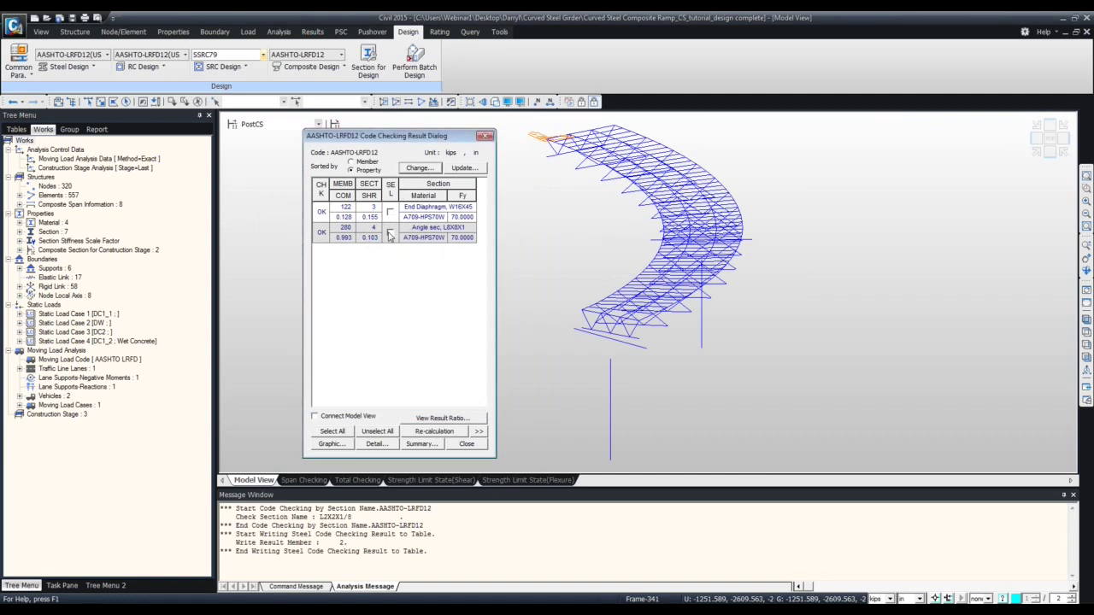
click(390, 233)
click(411, 170)
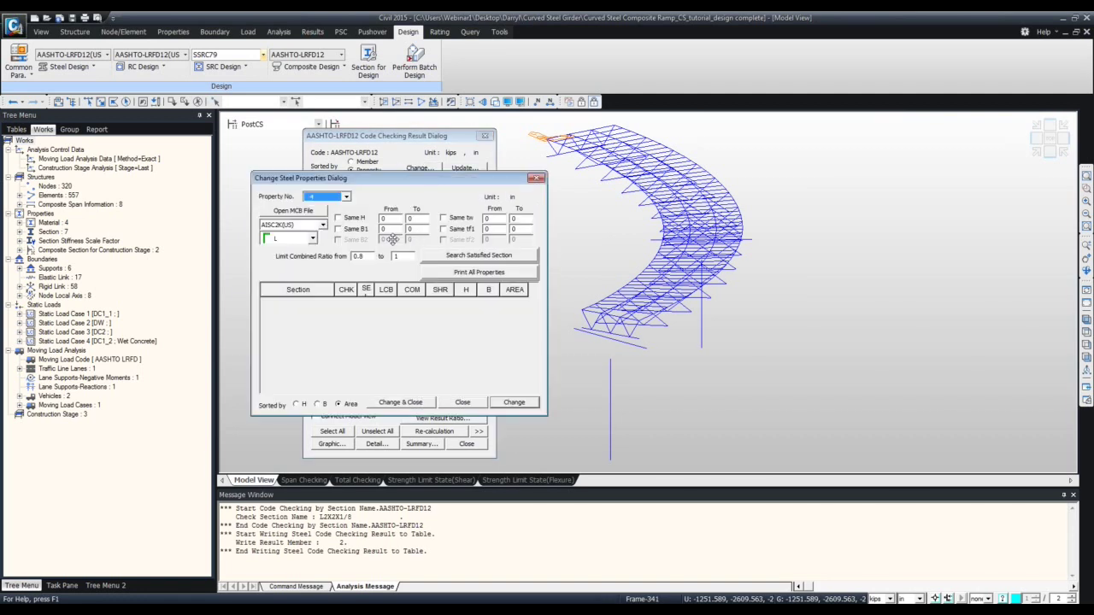
click(478, 255)
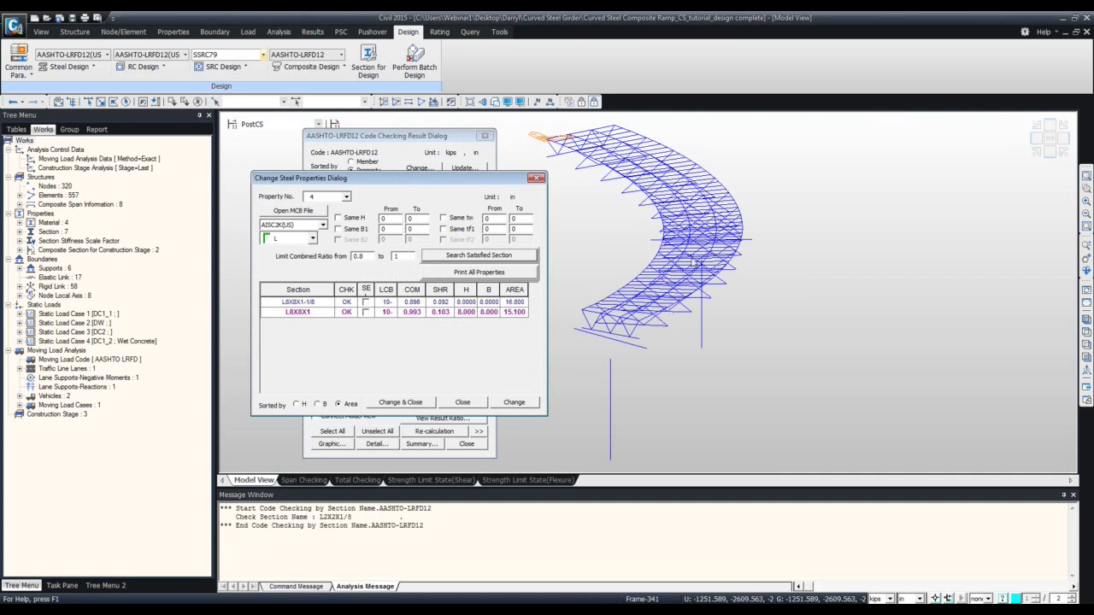
click(463, 402)
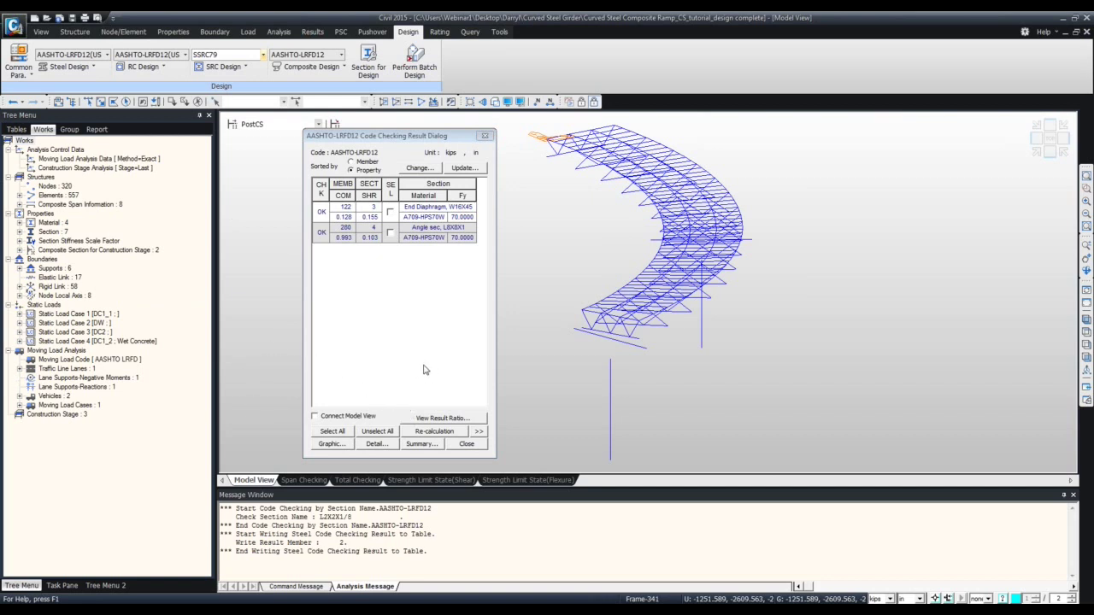
Examine the graphic code check report of the L8X8X1 angle section in an enlarged preview, from design information to checking results, then close it
click(390, 233)
click(330, 444)
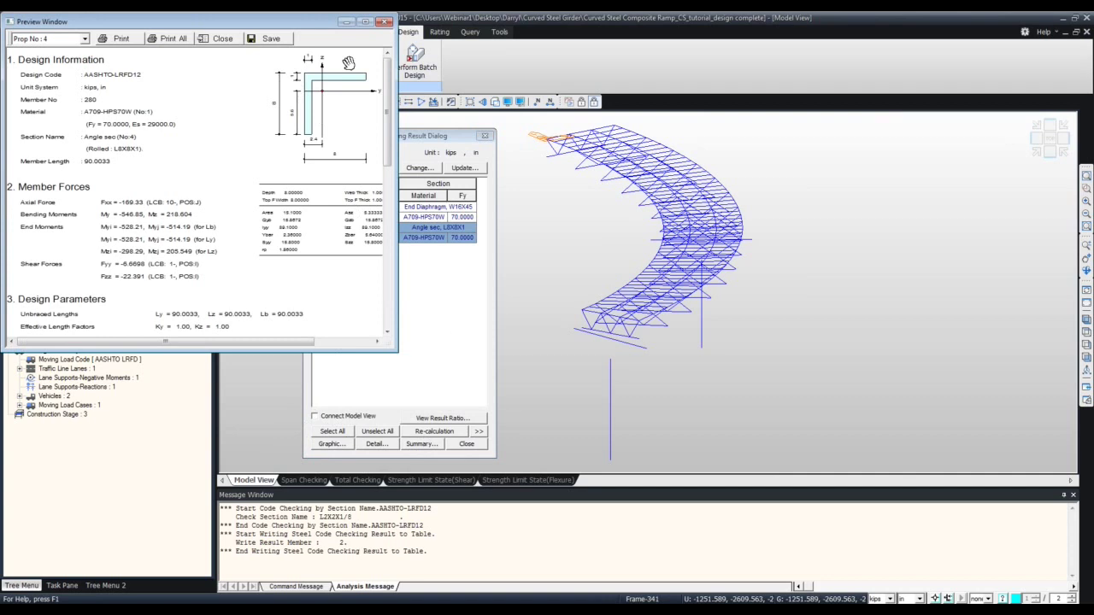
click(385, 21)
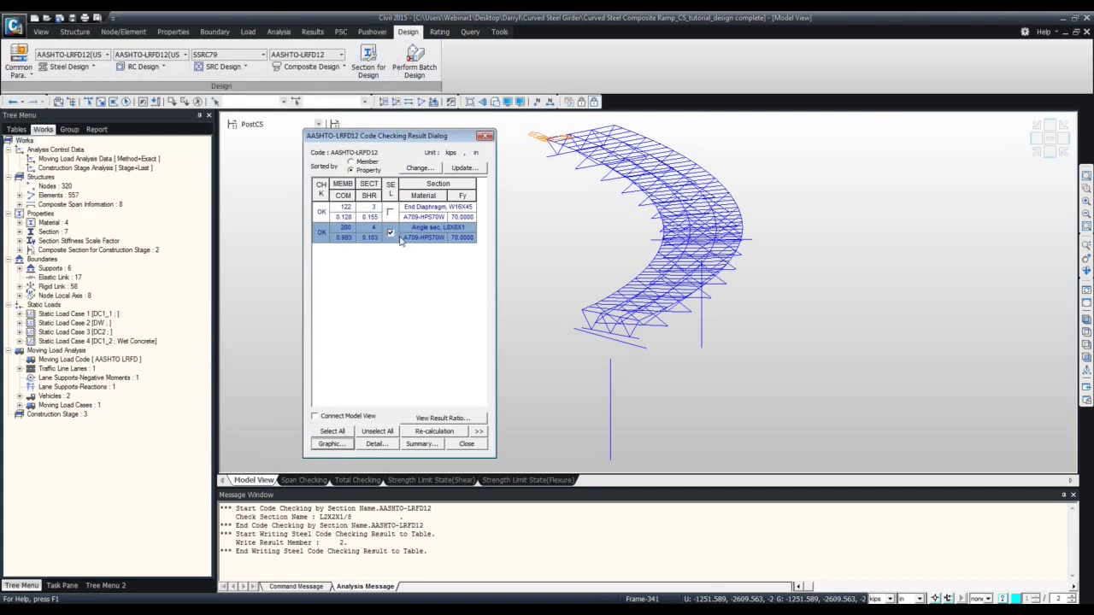
click(330, 446)
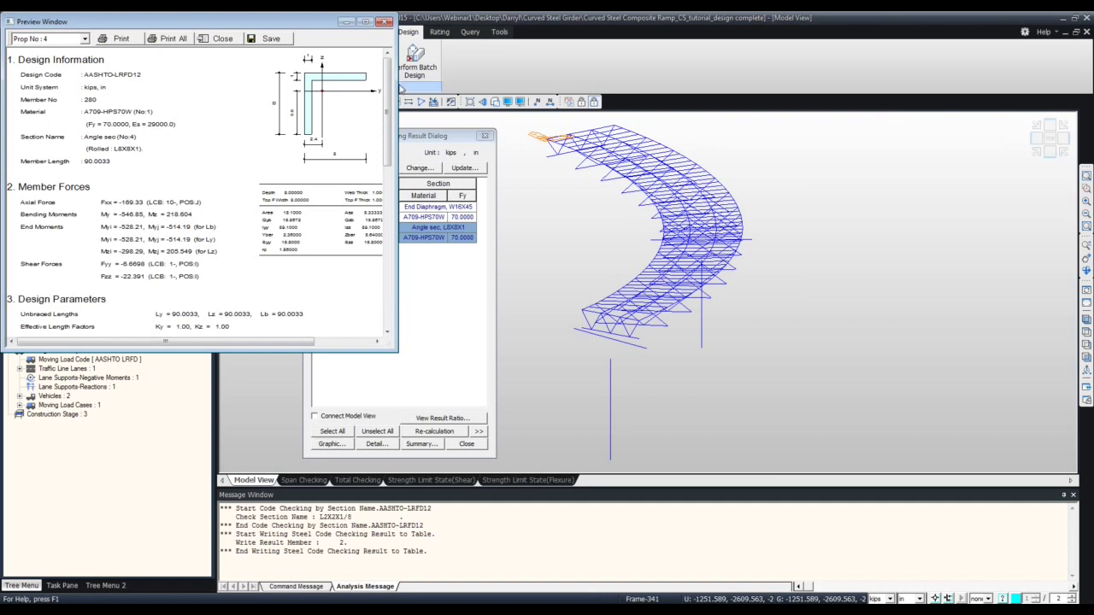
drag(397, 96, 571, 100)
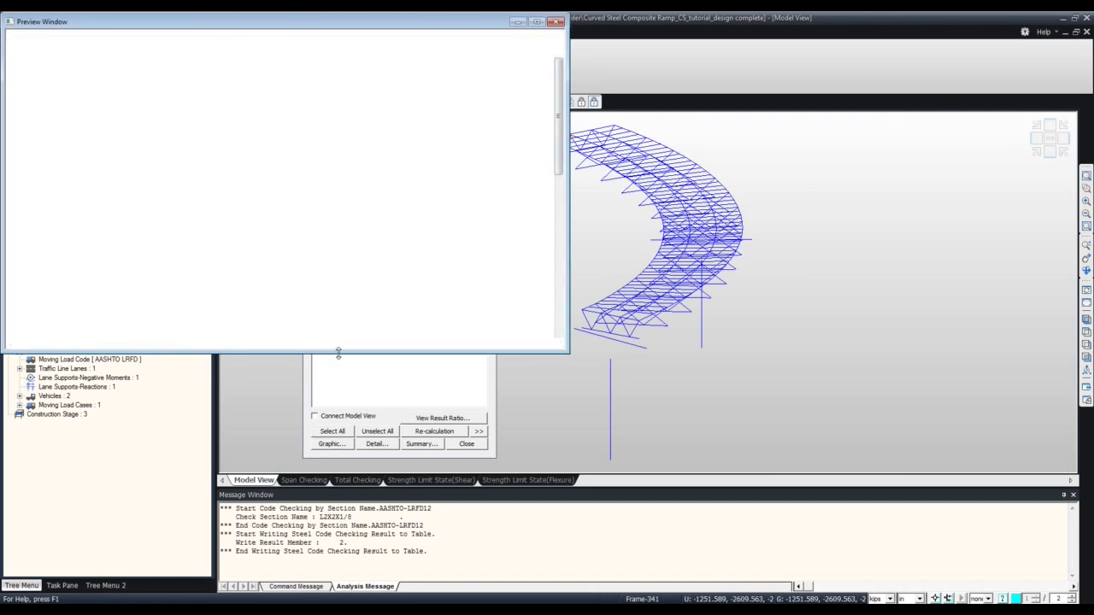
drag(340, 353, 368, 445)
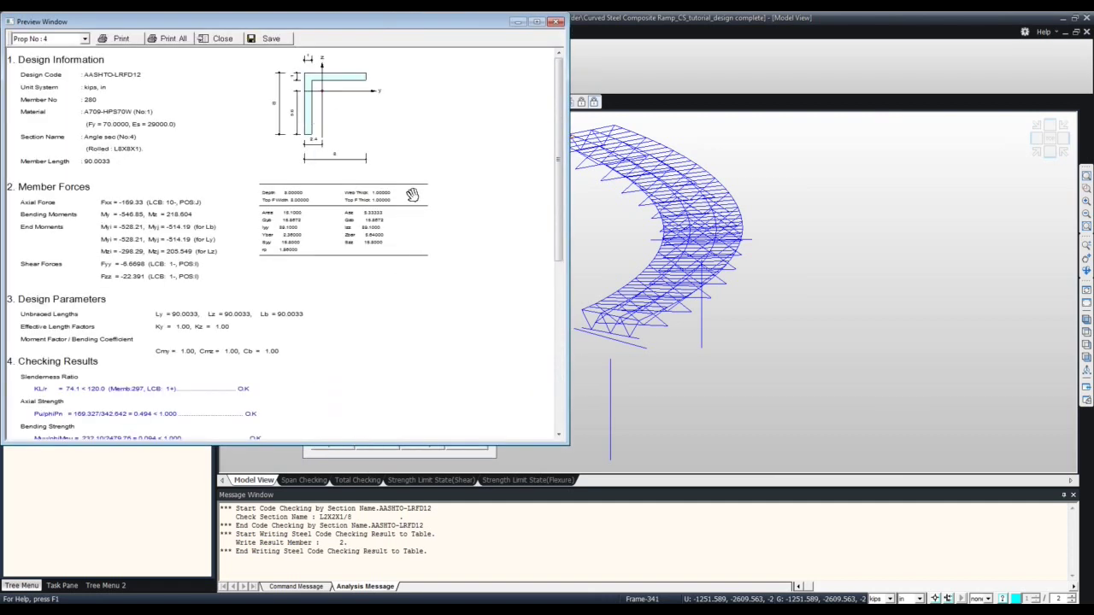
scroll(196, 184, down, 1)
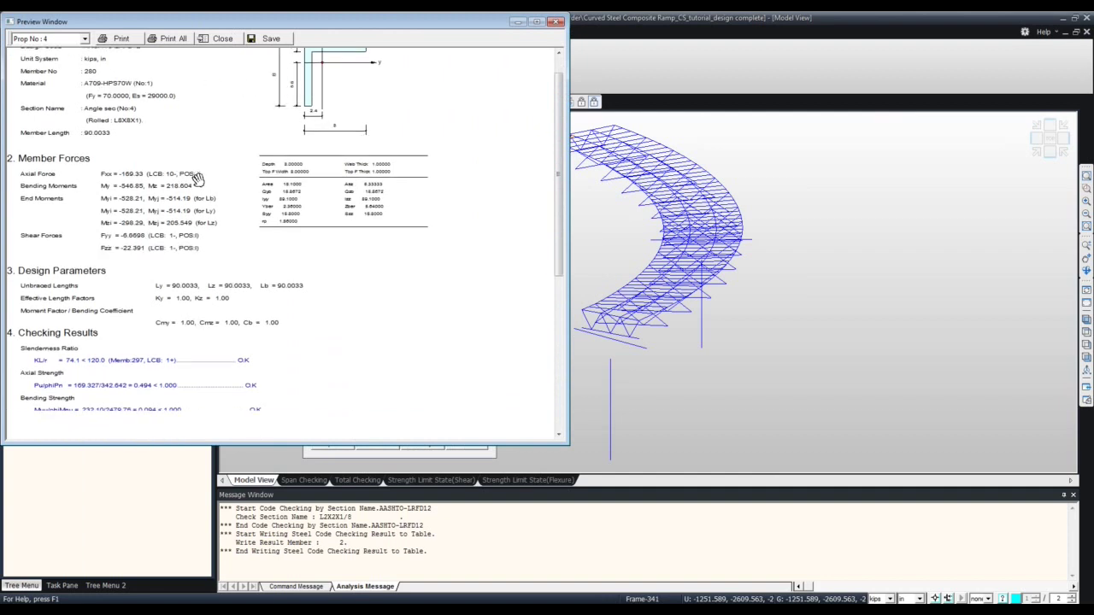
scroll(196, 178, up, 1)
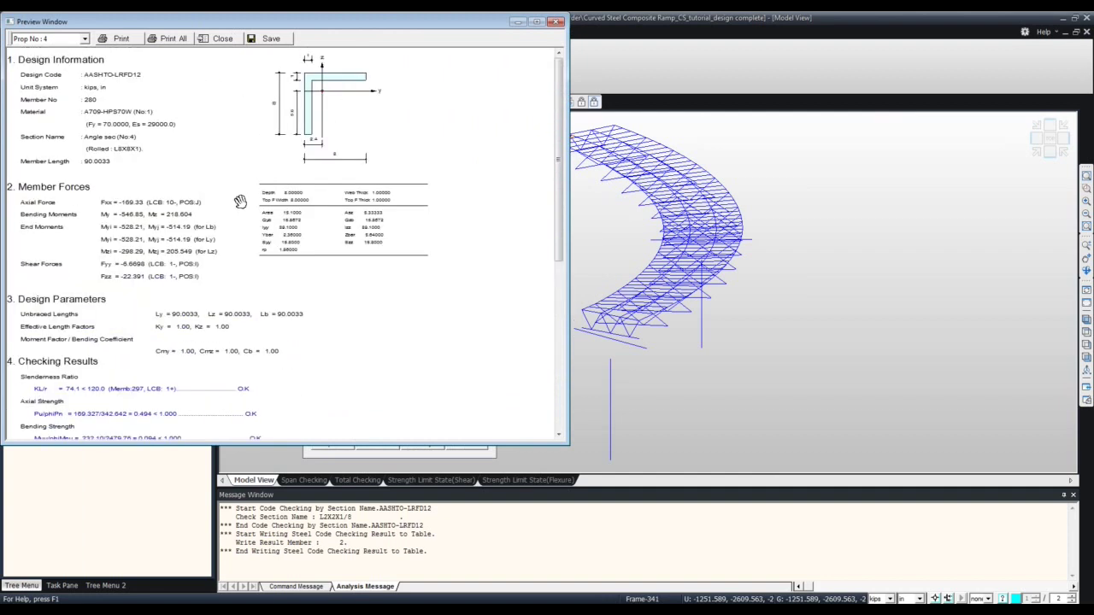
scroll(245, 210, down, 2)
scroll(246, 212, down, 4)
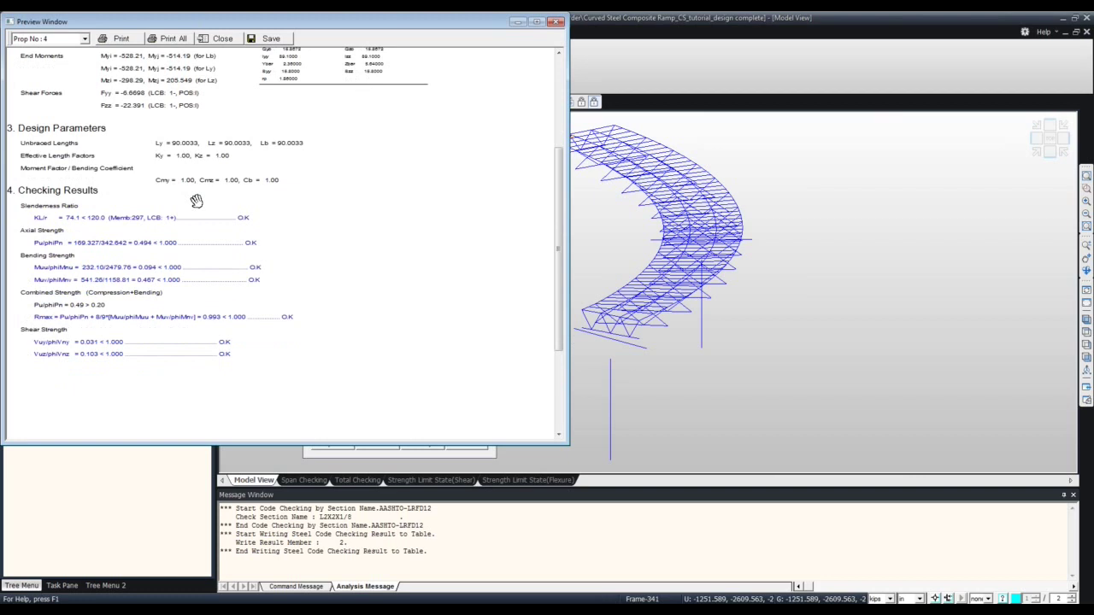
scroll(196, 201, down, 2)
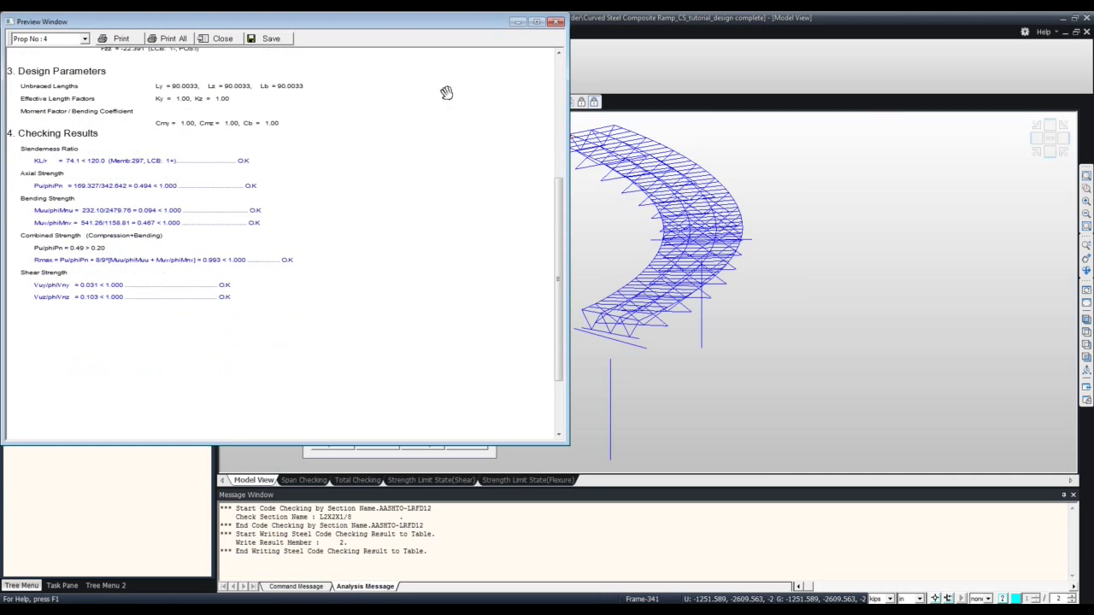
click(555, 22)
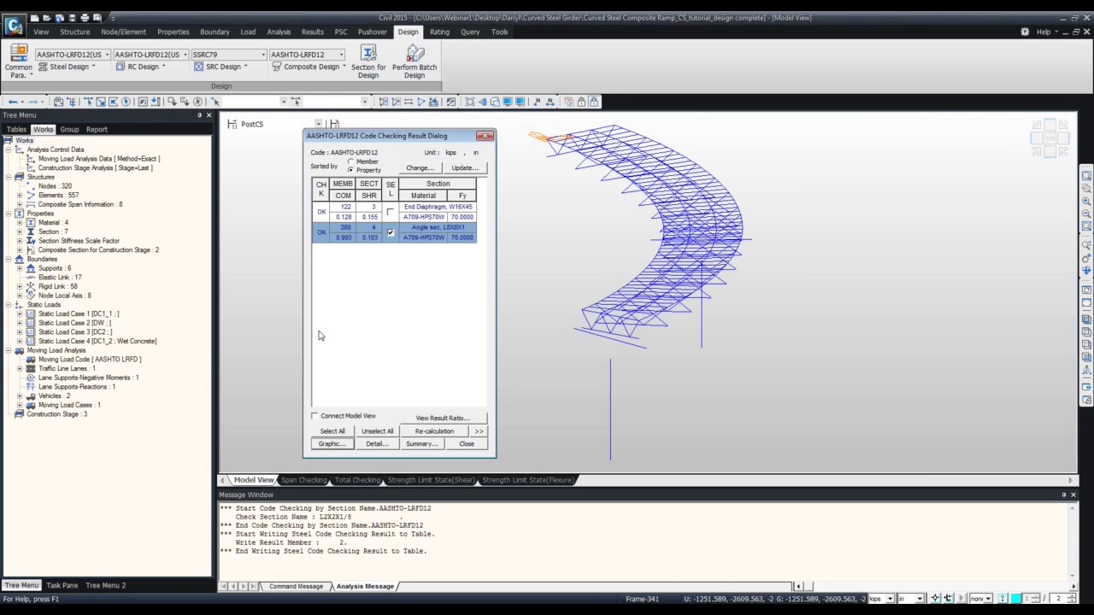
Review the detailed code check report of the L8X8X1 angle, from section properties to flexural strength checks, then close it without saving
click(376, 451)
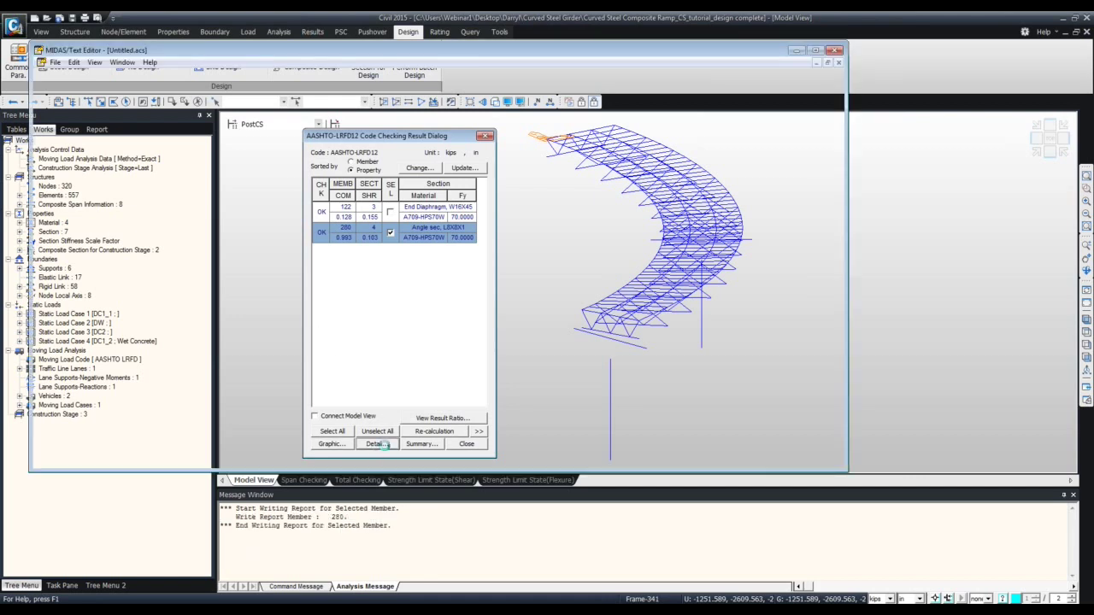
scroll(838, 135, down, 1)
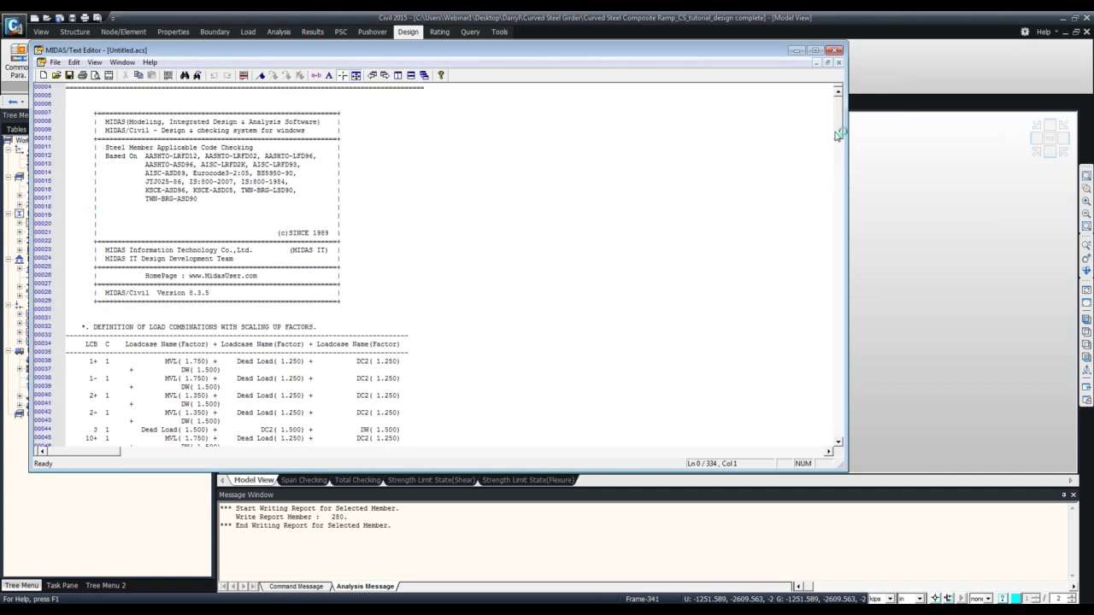
drag(838, 134, 838, 188)
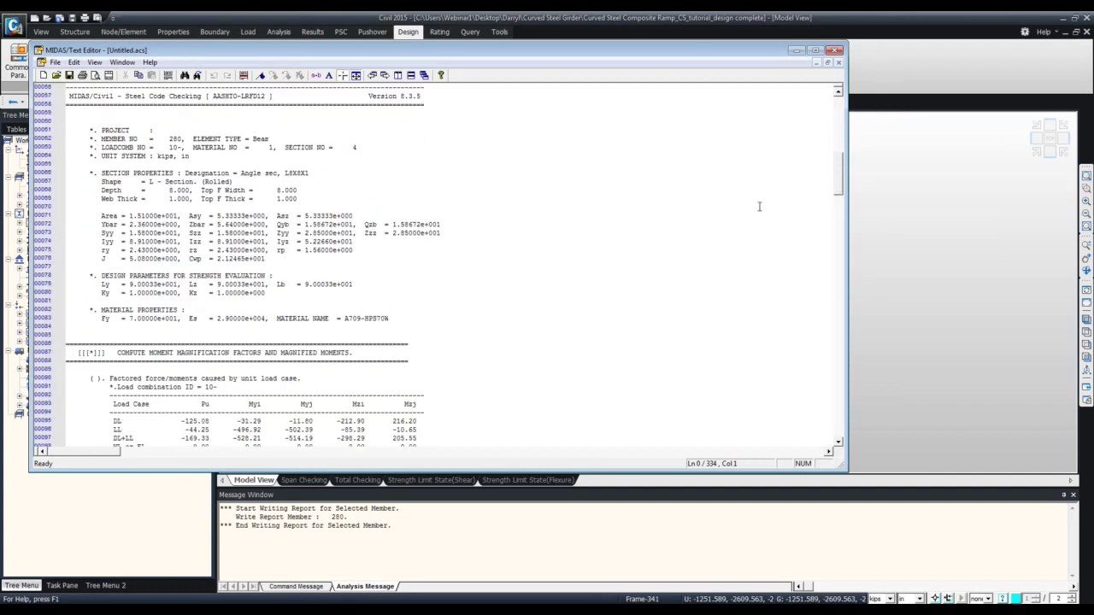
scroll(839, 165, down, 1)
drag(838, 165, 836, 293)
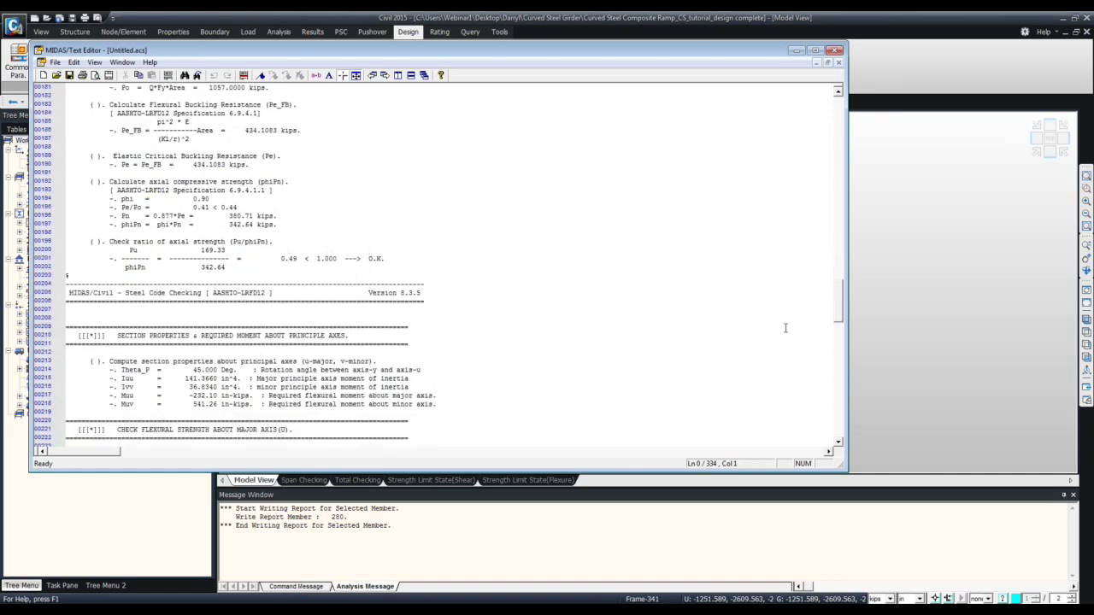
drag(841, 304, 835, 360)
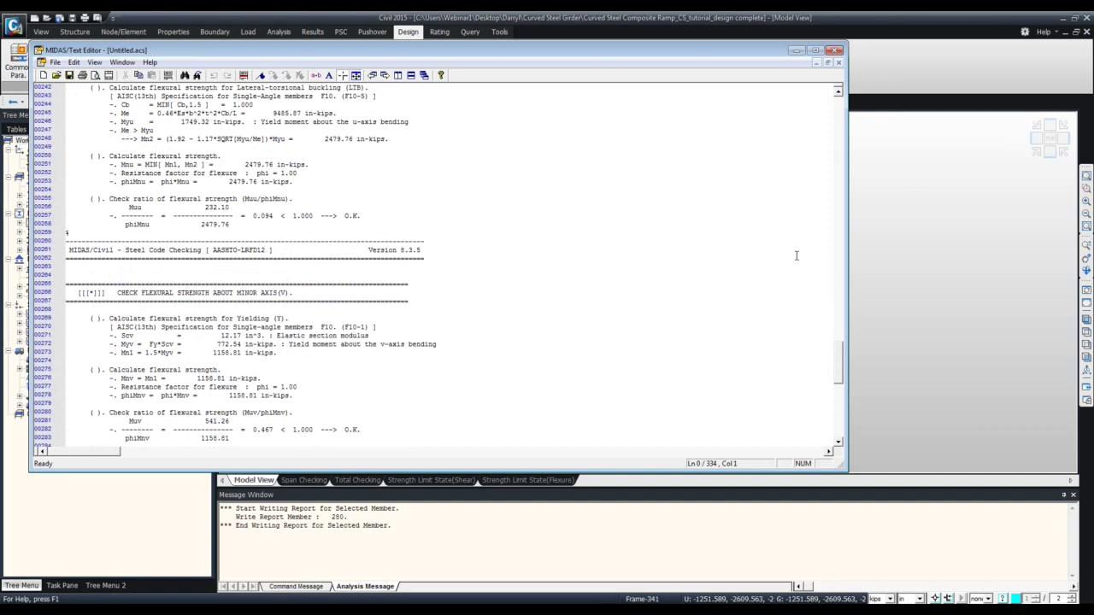
drag(833, 359, 838, 364)
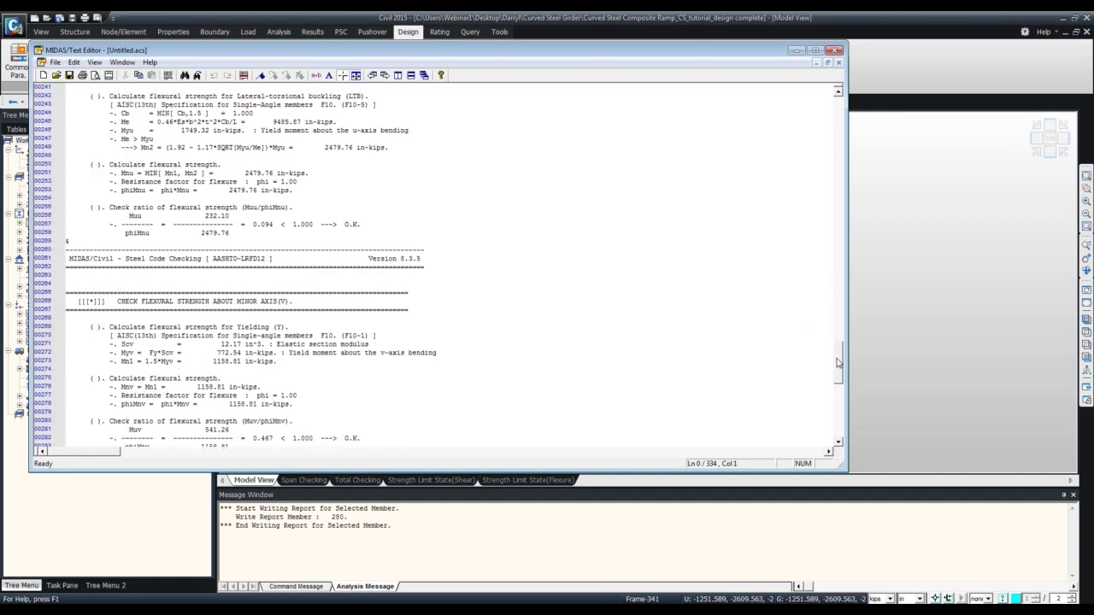
scroll(745, 280, up, 8)
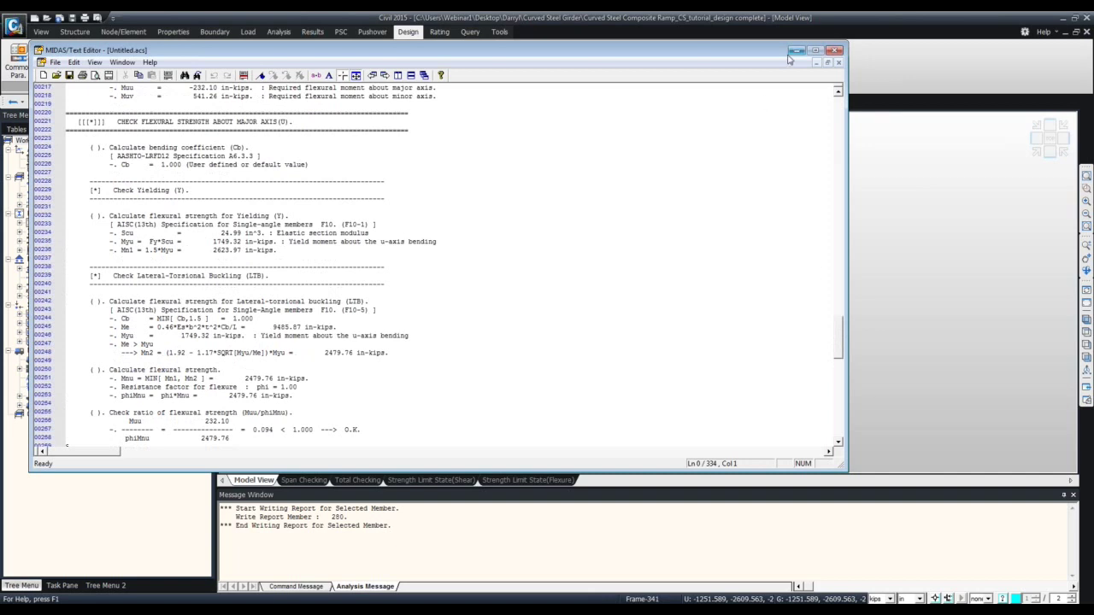
click(834, 49)
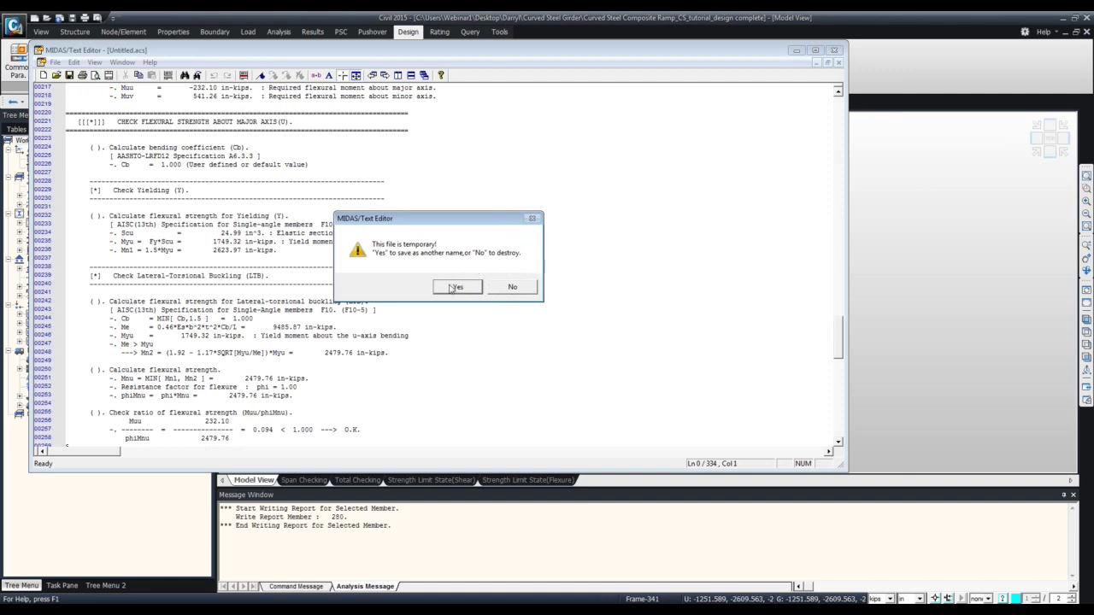
click(518, 289)
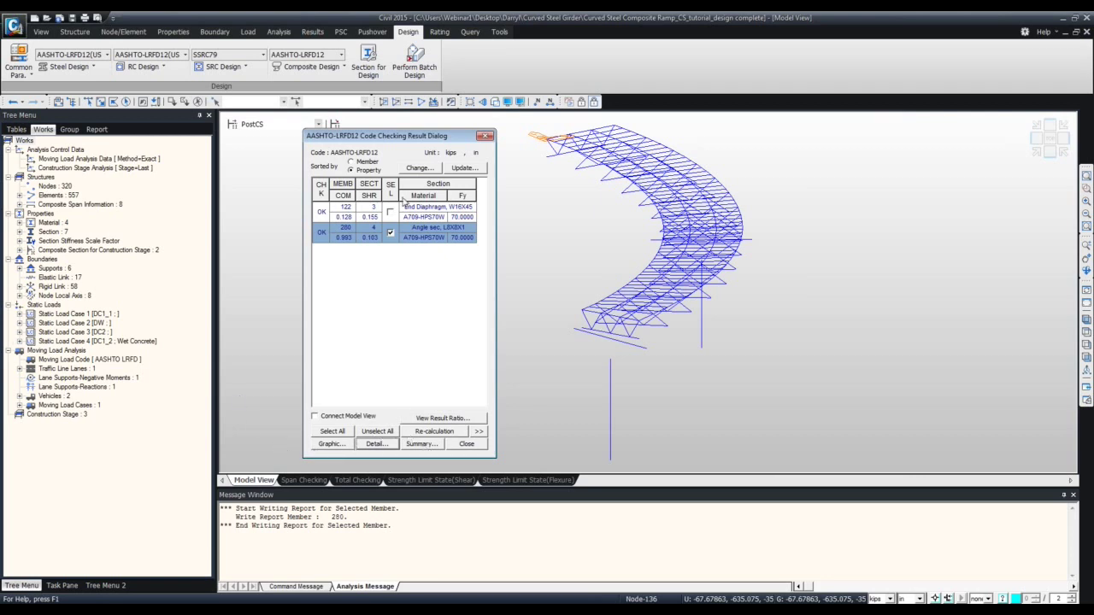
Review the code checking summary sheet of the L8X8X1 angle, discard the report, and close the steel code check results
drag(443, 138, 258, 129)
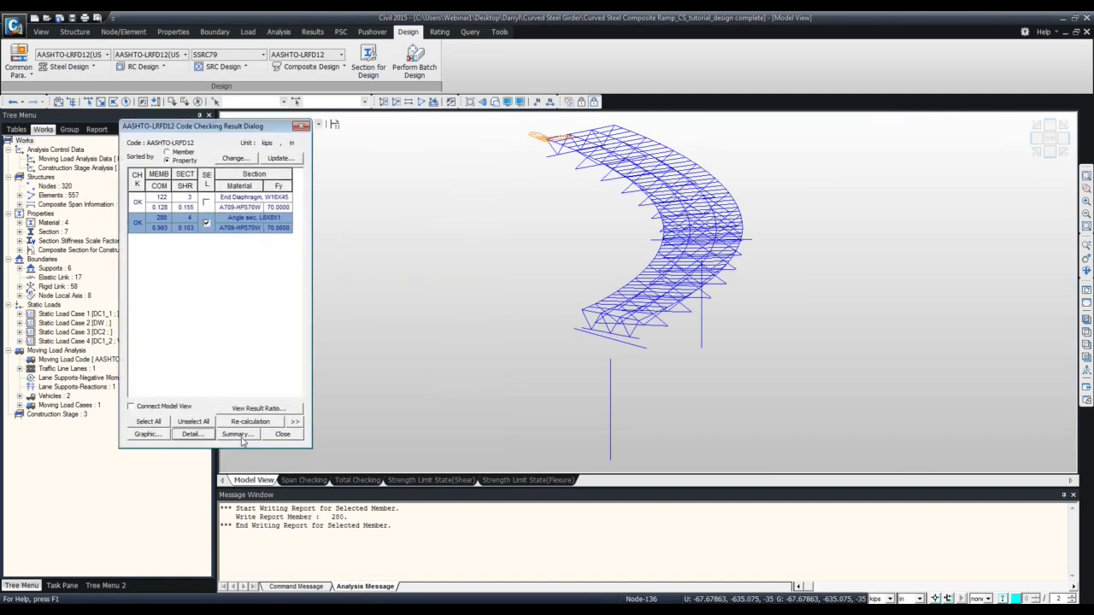
click(240, 435)
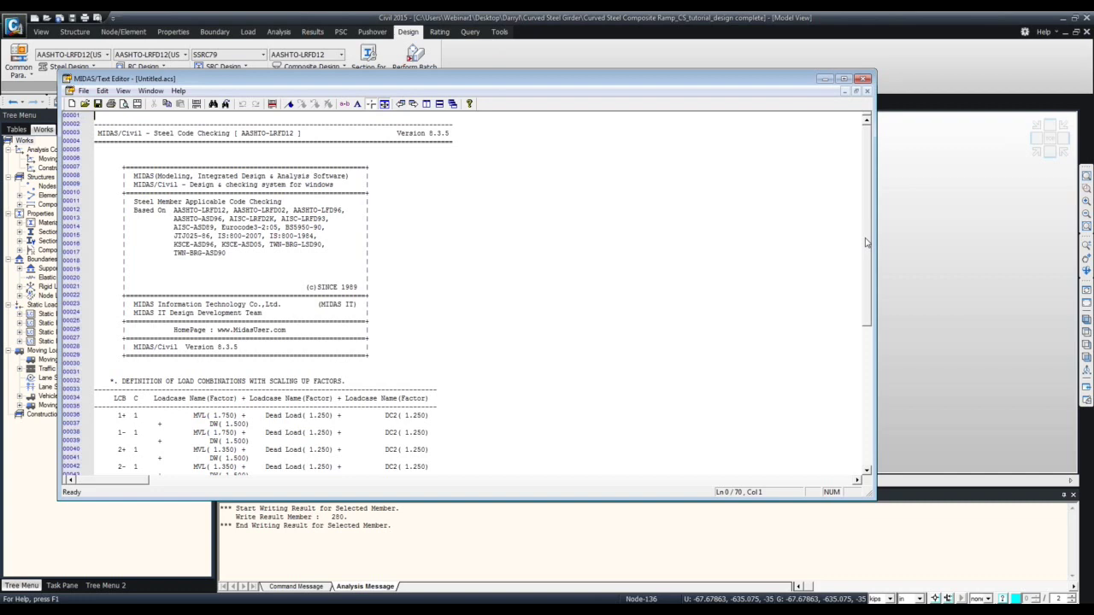
drag(865, 243, 865, 245)
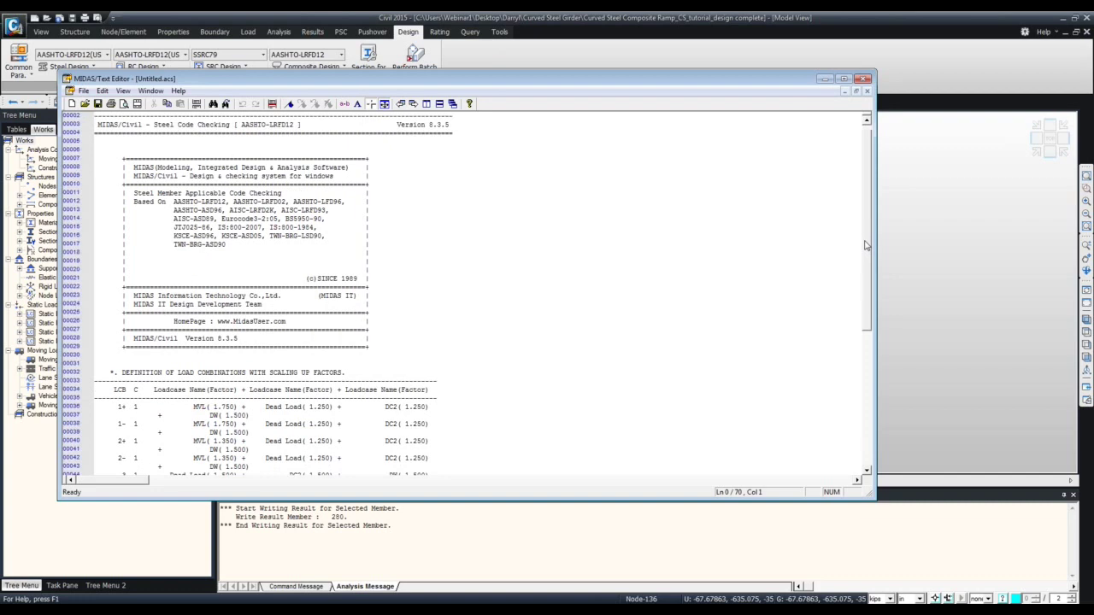
scroll(506, 296, down, 9)
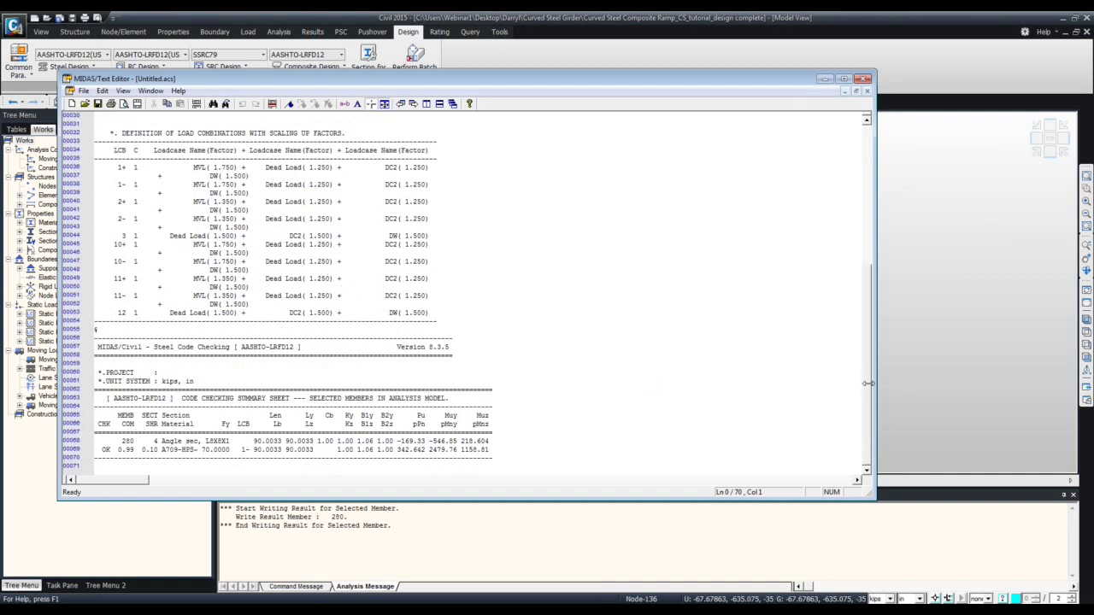
drag(867, 383, 658, 78)
click(796, 80)
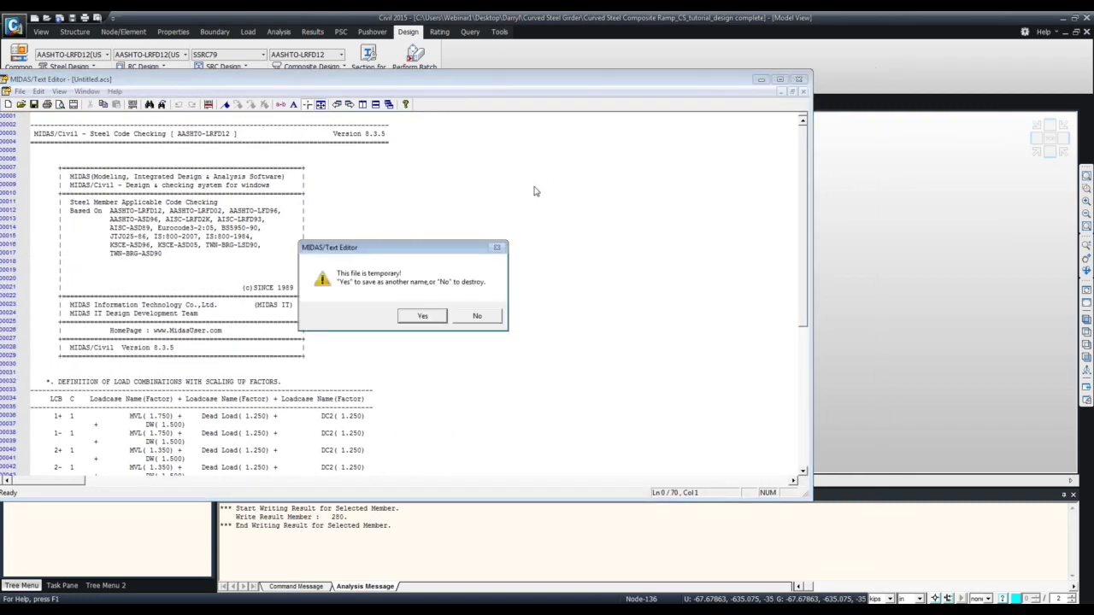
click(476, 317)
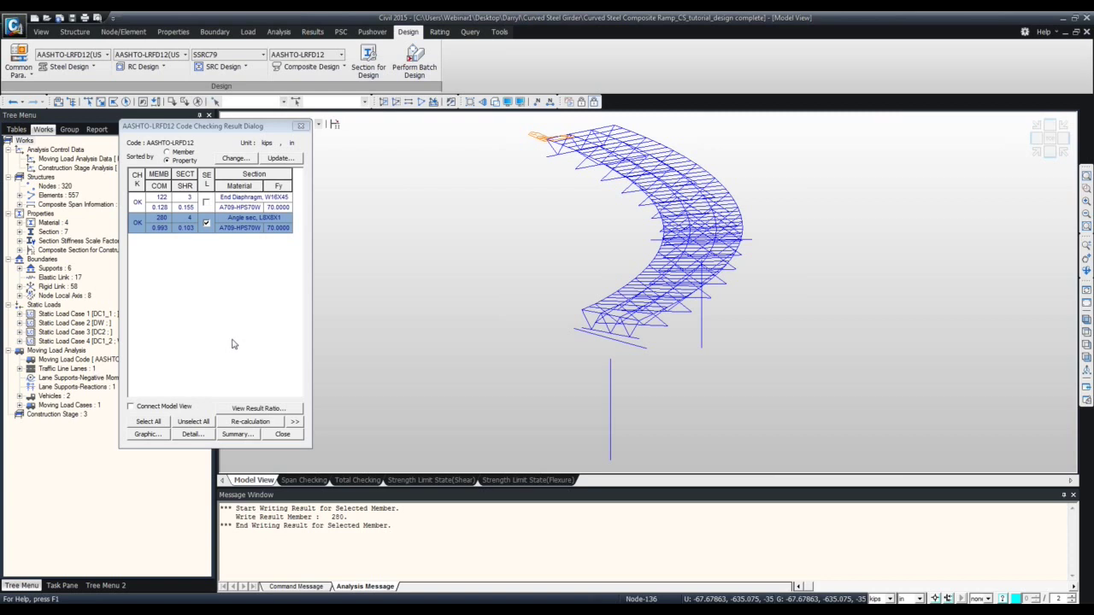
click(284, 436)
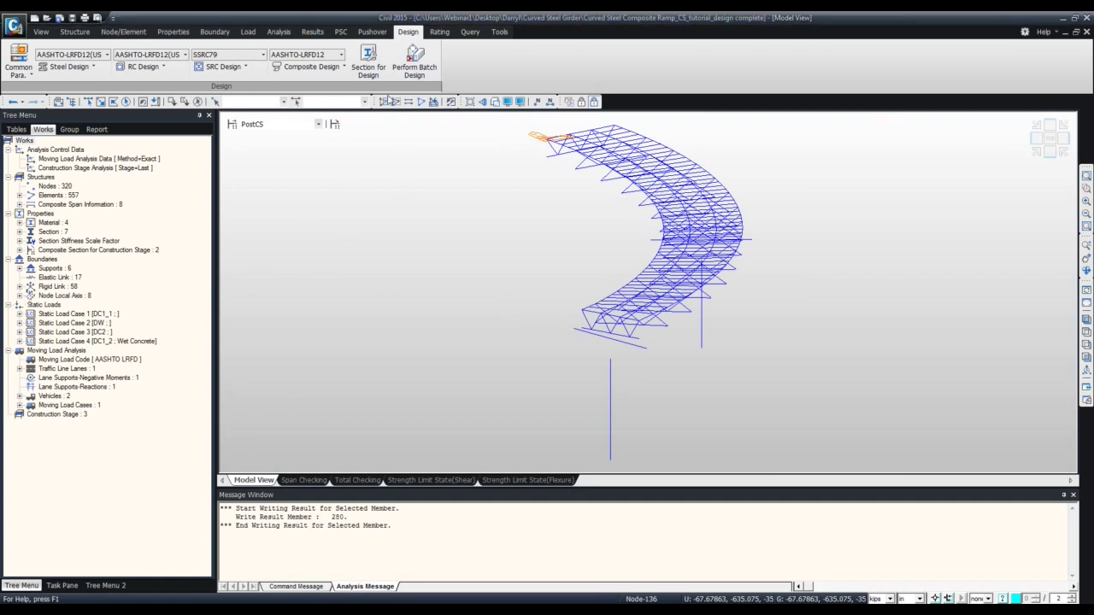
Review the concrete design load combinations and the load case factors of the service and fatigue combinations, then close the list
click(313, 35)
click(25, 65)
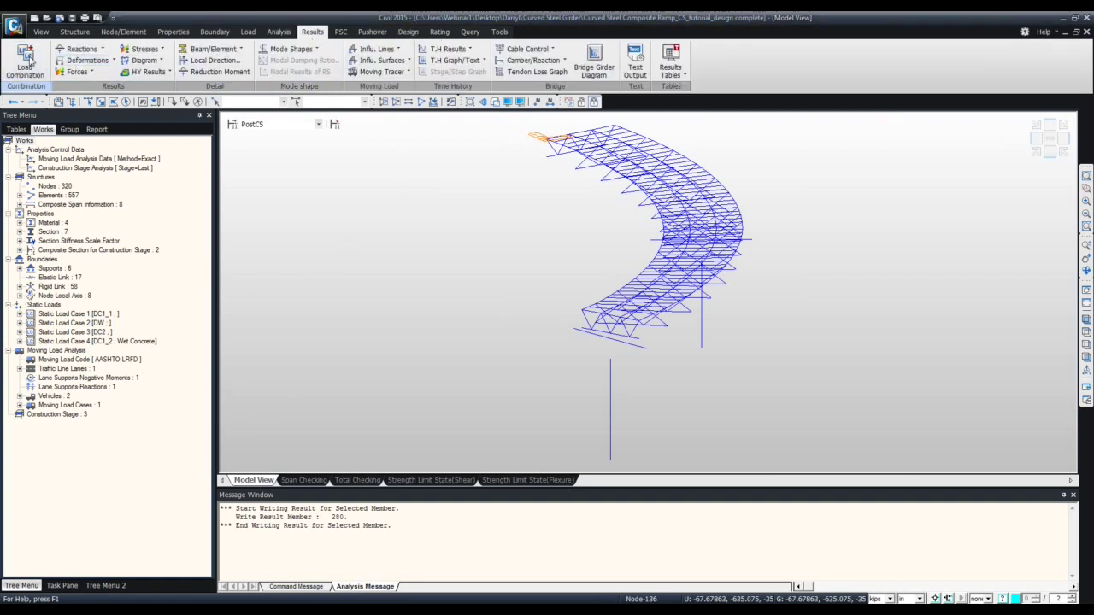
drag(94, 21, 241, 136)
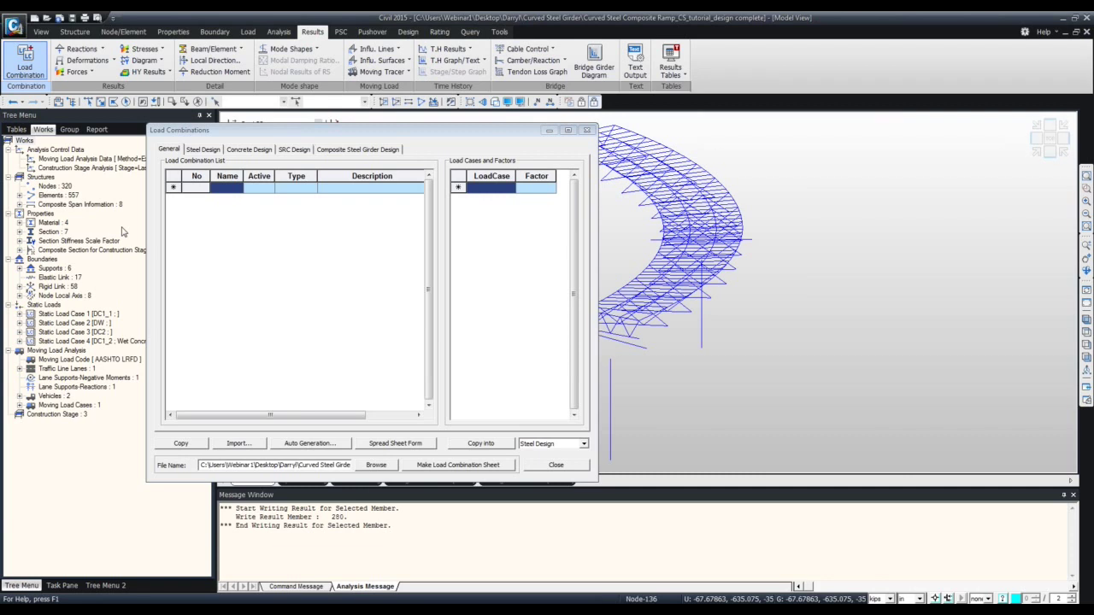
click(248, 150)
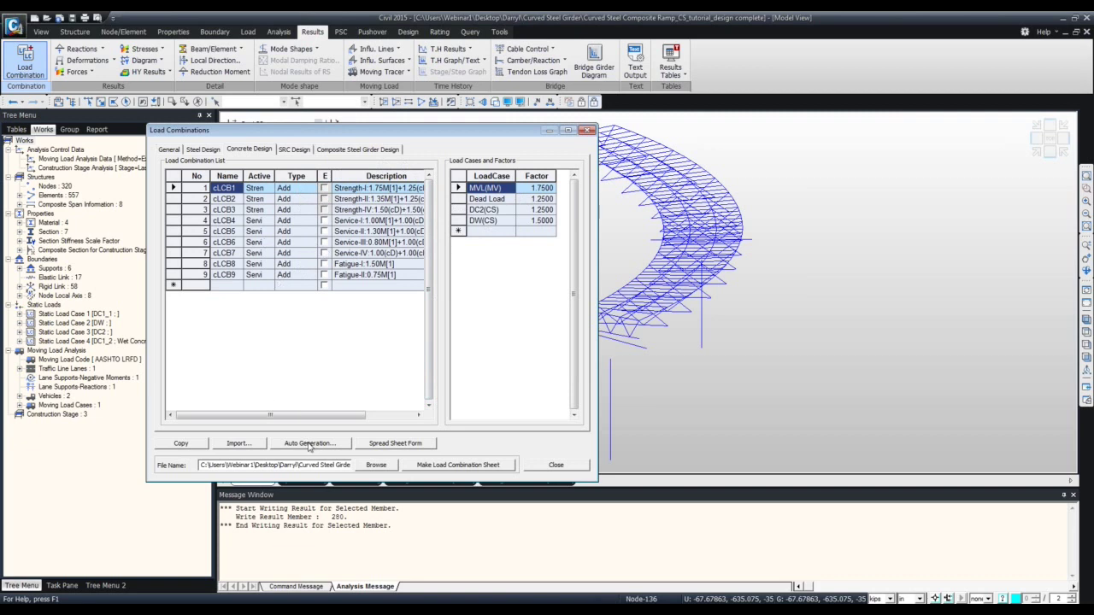
click(211, 266)
click(232, 279)
click(238, 244)
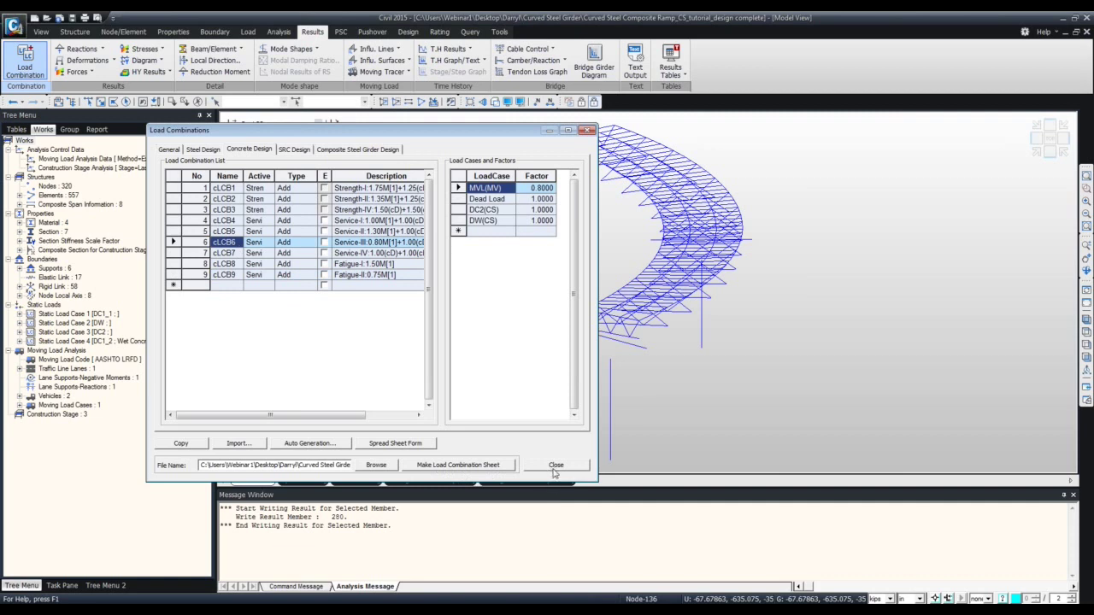
click(556, 465)
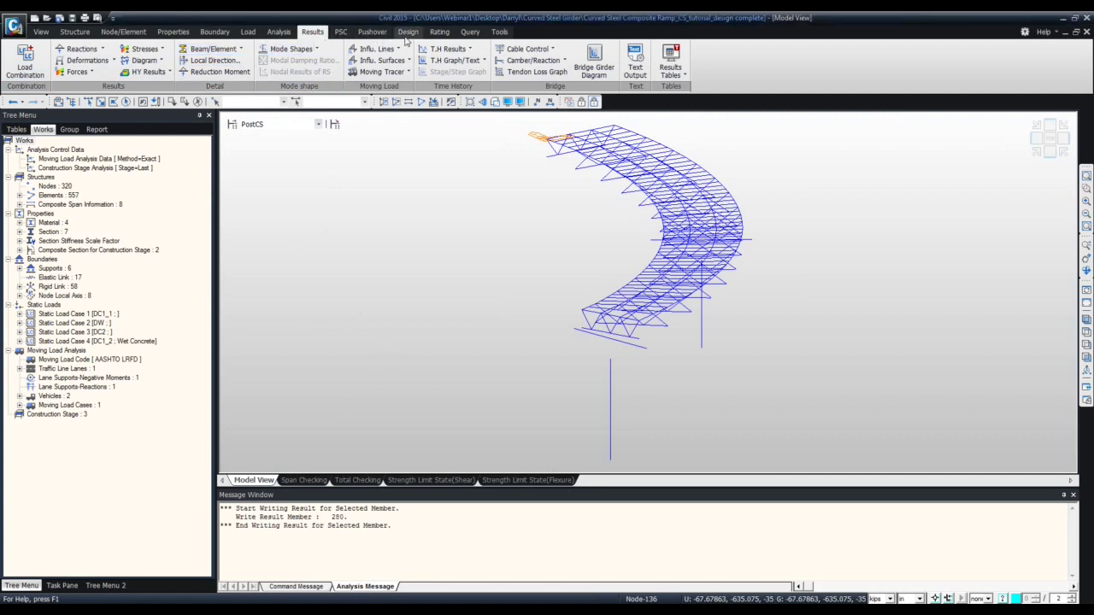
Confirm AASHTO-LRFD12(US) as the concrete design code with special seismic design provisions applied for Seismic Zone 2
click(407, 33)
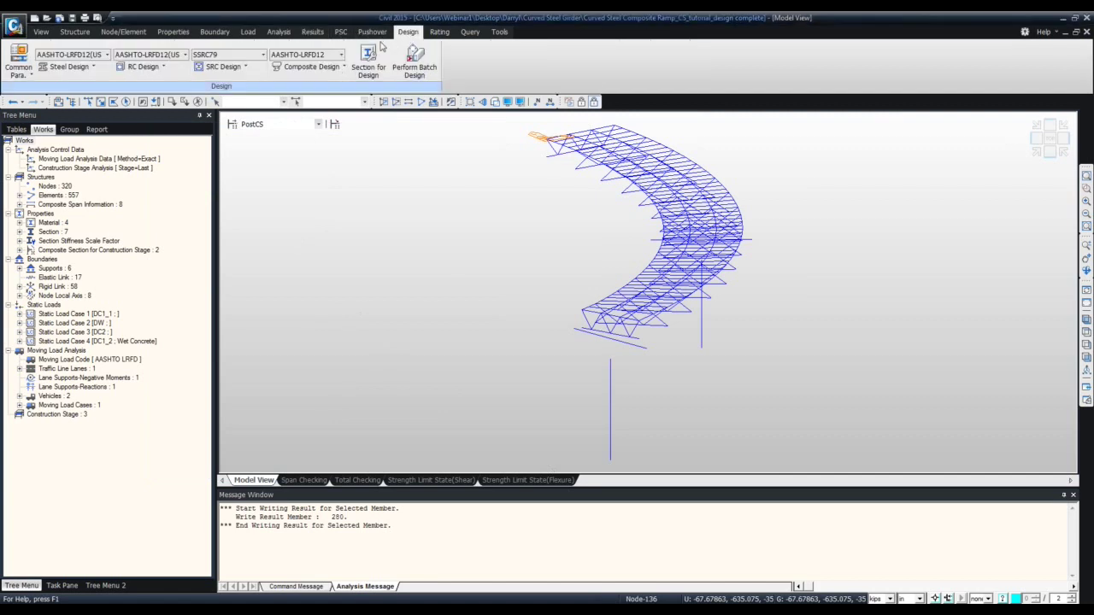
click(144, 67)
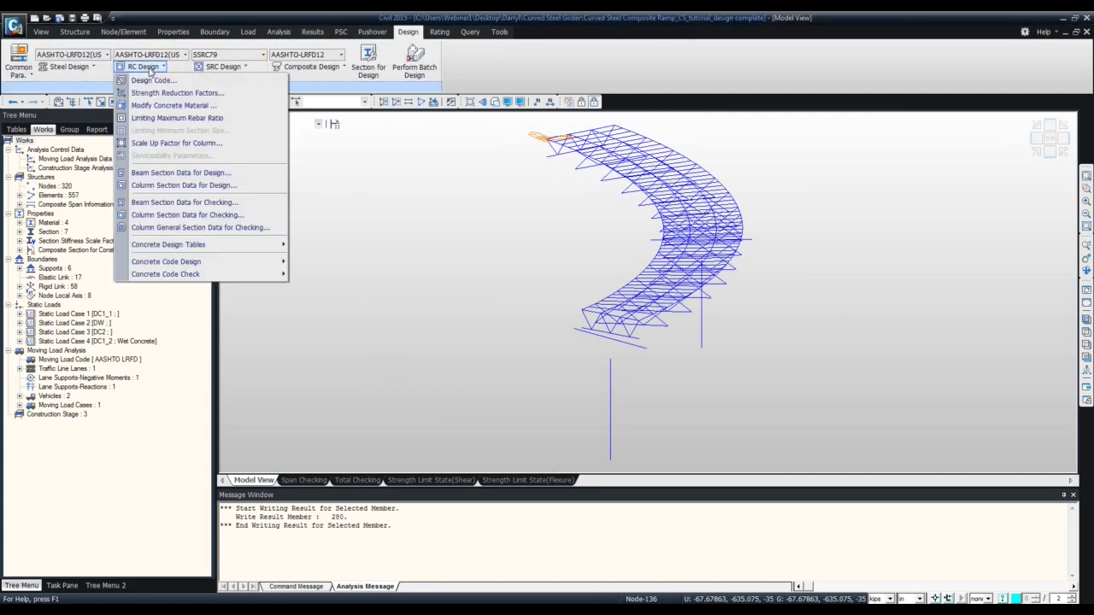
click(154, 80)
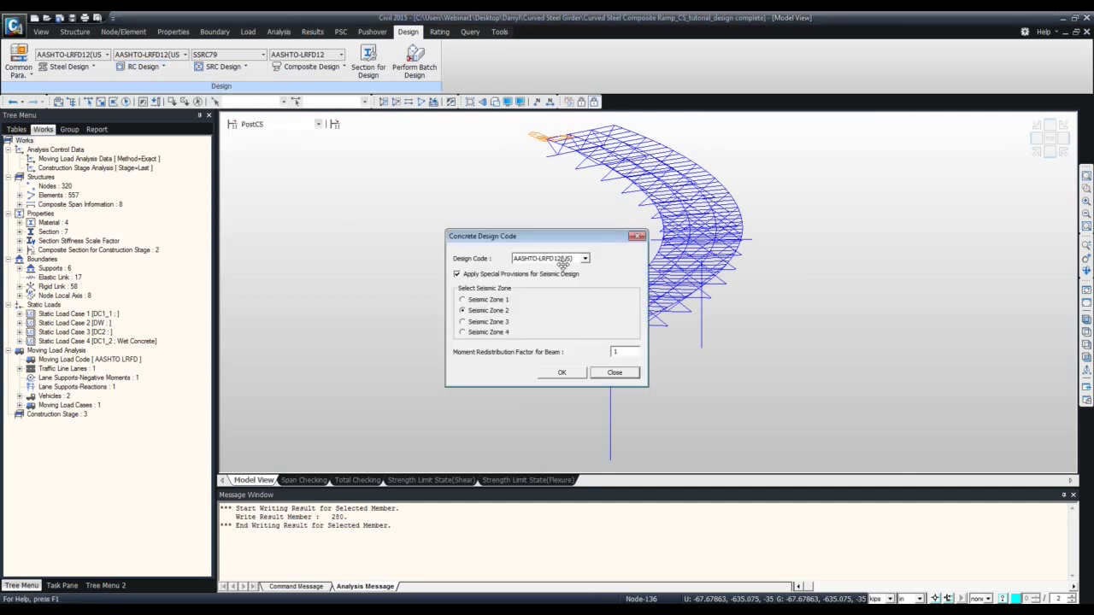
click(462, 311)
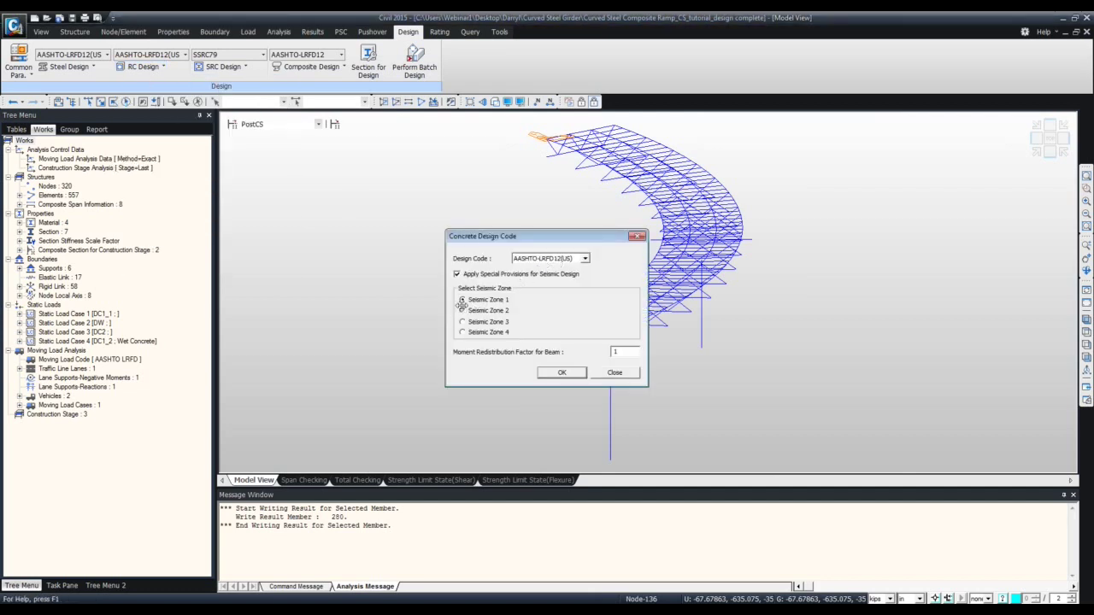
click(457, 275)
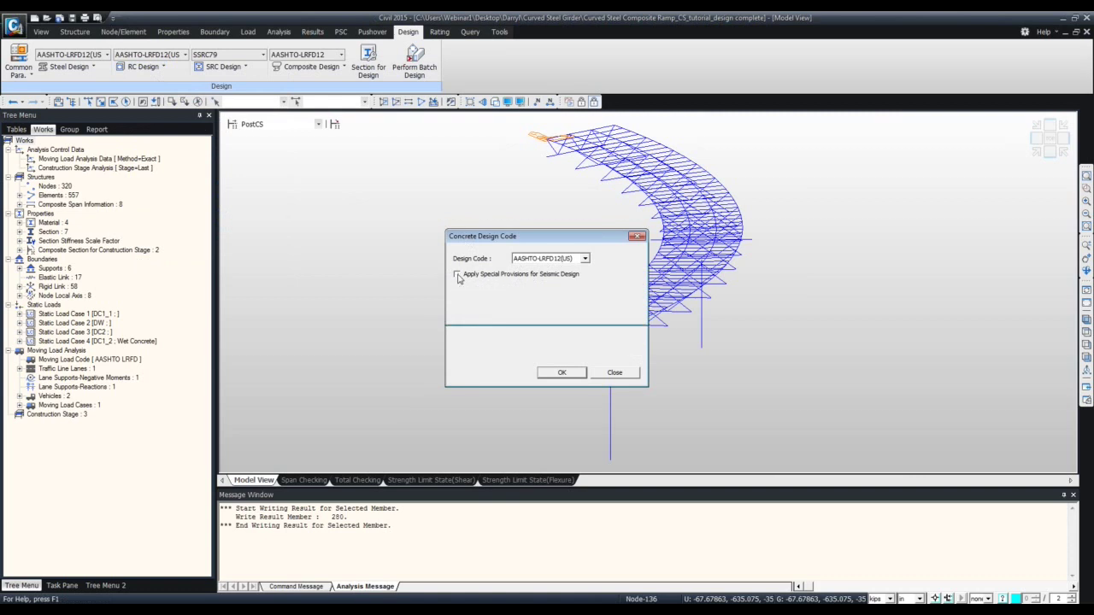
click(457, 274)
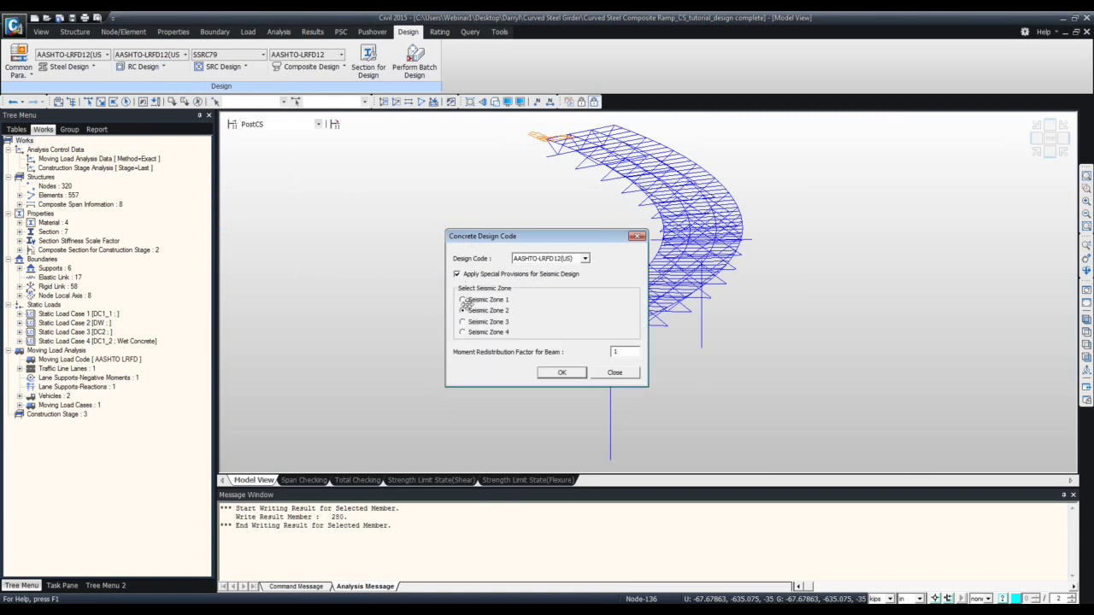
click(456, 275)
click(456, 275)
click(560, 373)
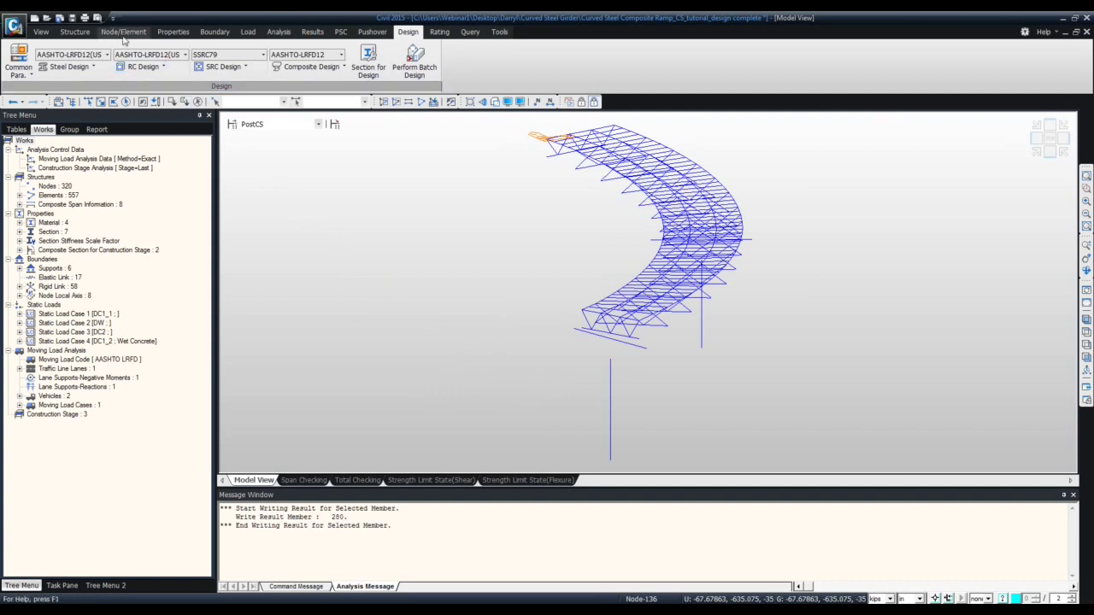
Update the concrete strength reduction factors to the AASHTO-LRFD12 code values and apply them
click(141, 66)
click(168, 92)
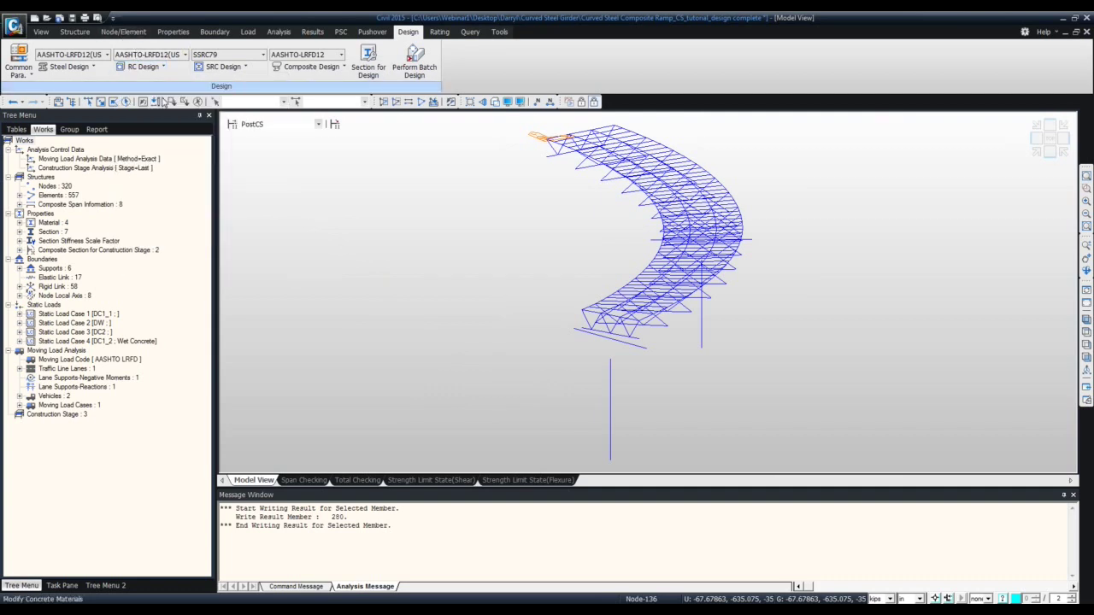
drag(528, 246, 425, 235)
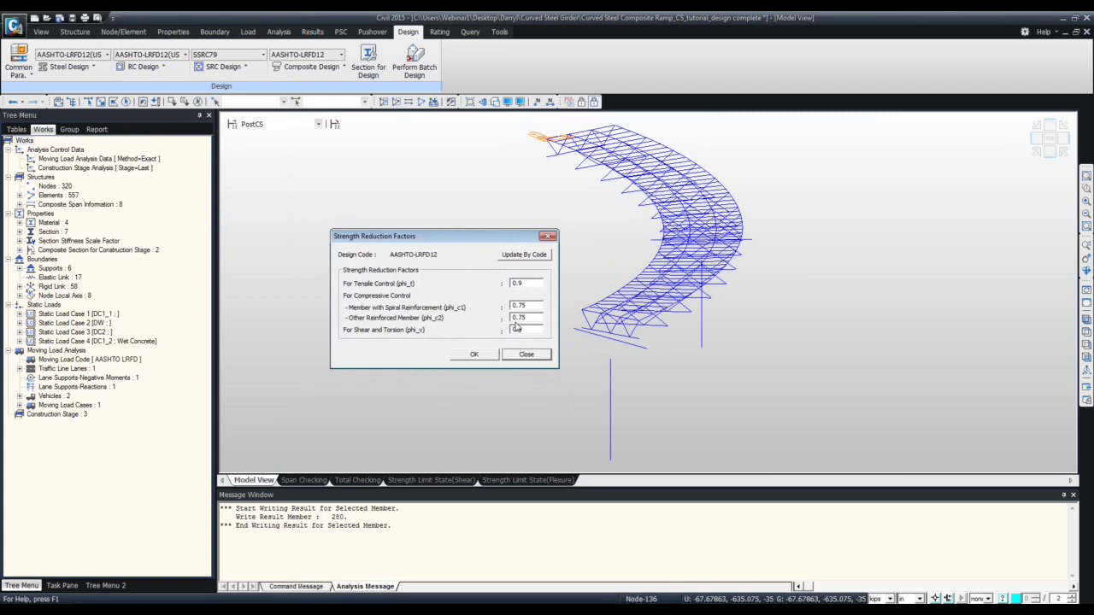
click(521, 254)
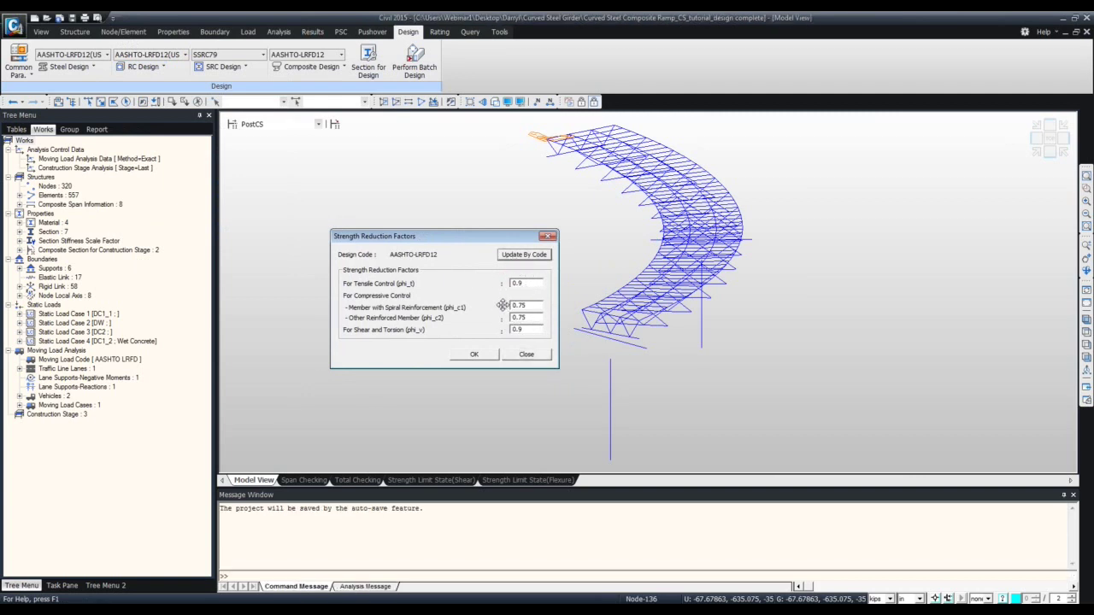
click(477, 356)
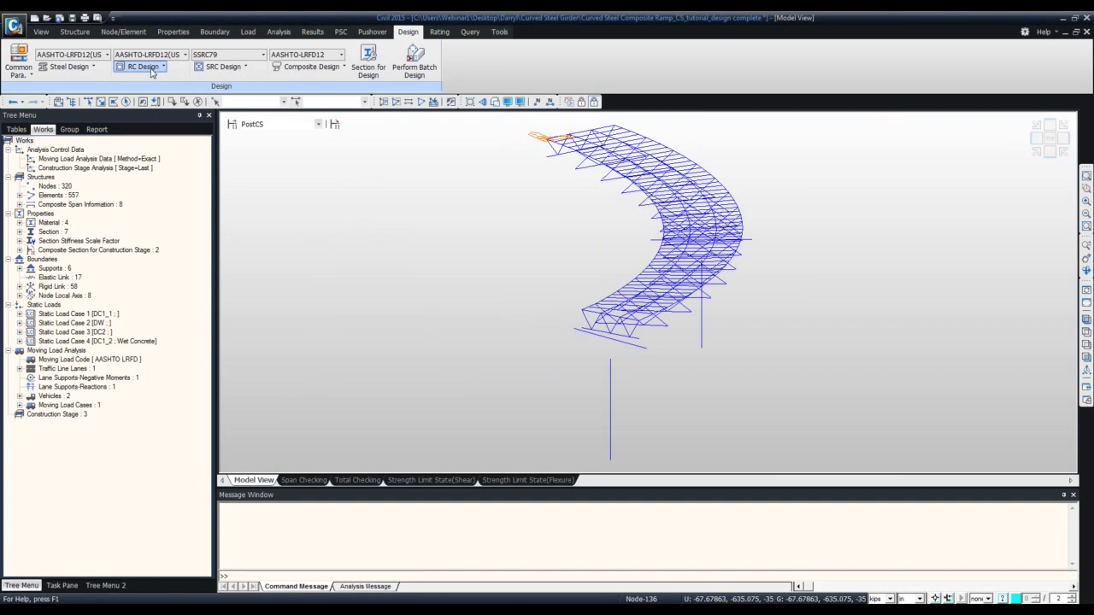
Review the strength and rebar grades assigned to the Concrete and Crossbeams materials for concrete design, then close the list without modifying them
click(147, 72)
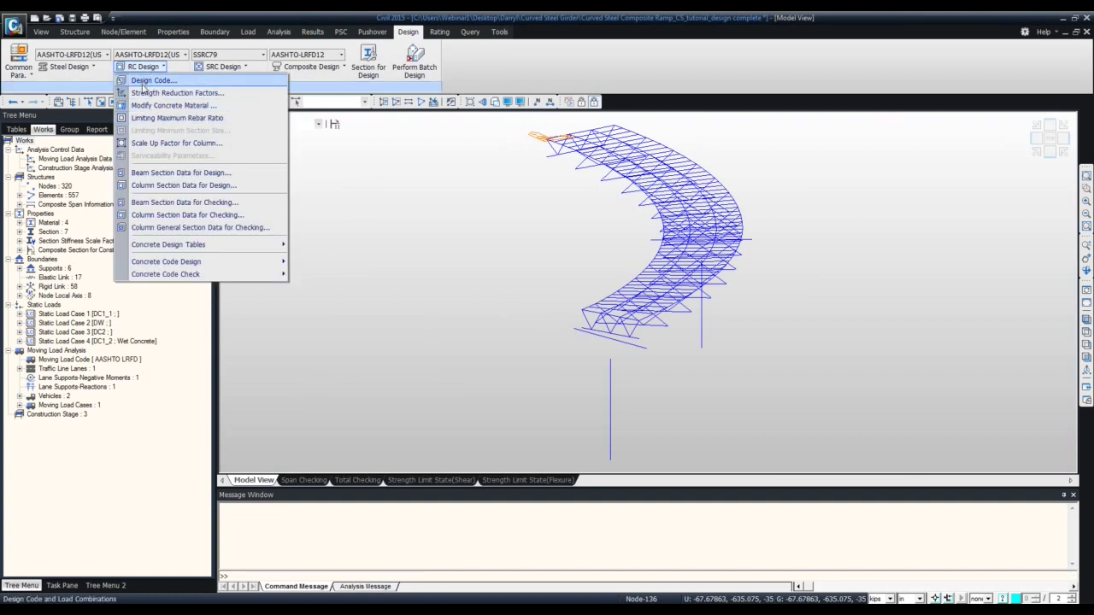
click(167, 105)
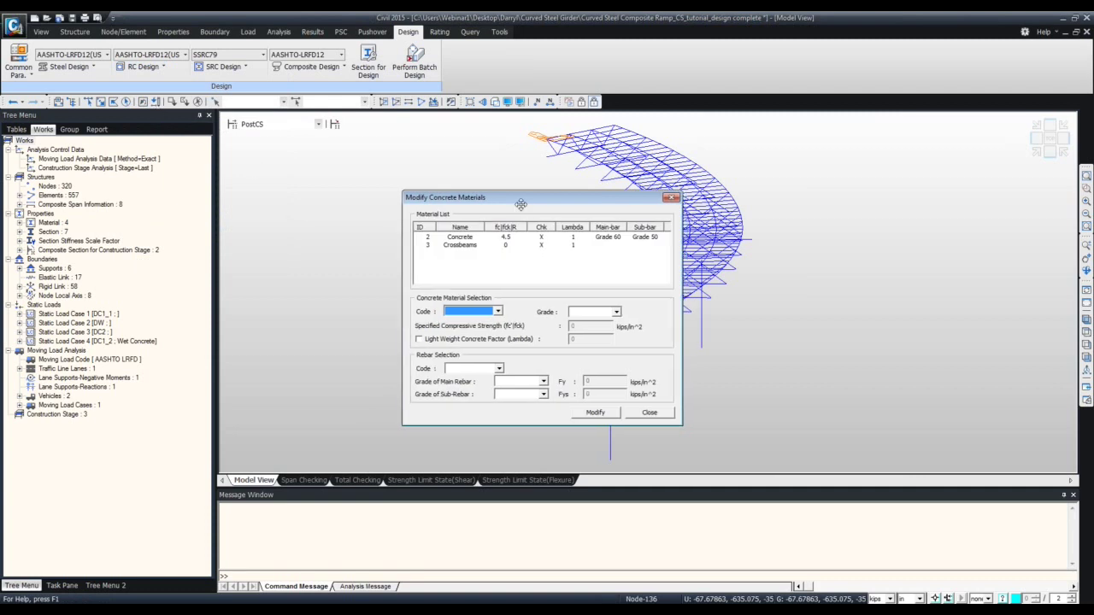
drag(521, 203, 426, 188)
click(418, 225)
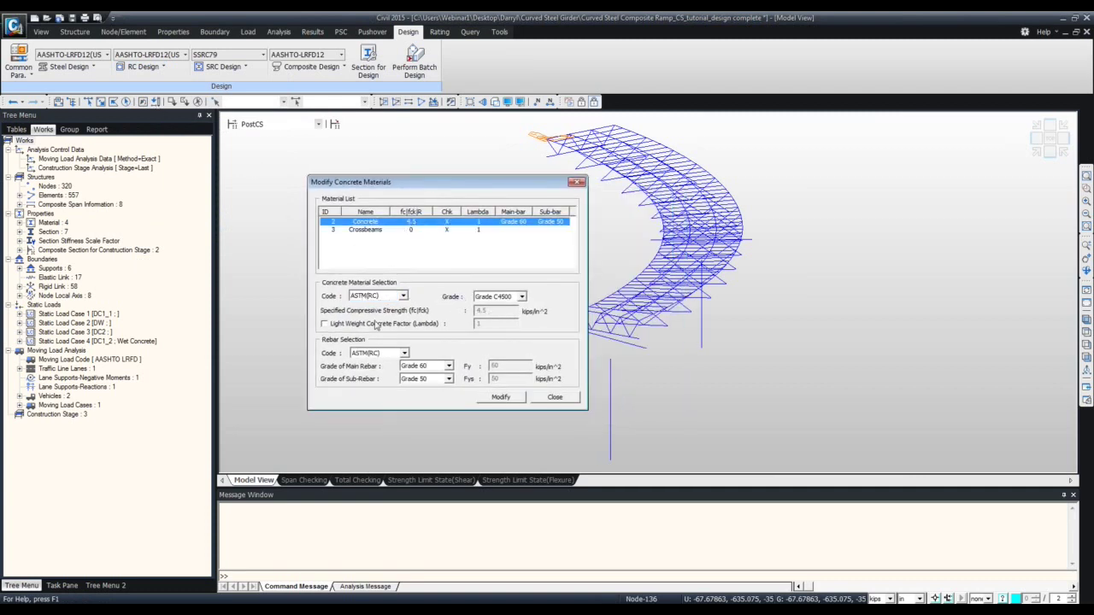
click(379, 230)
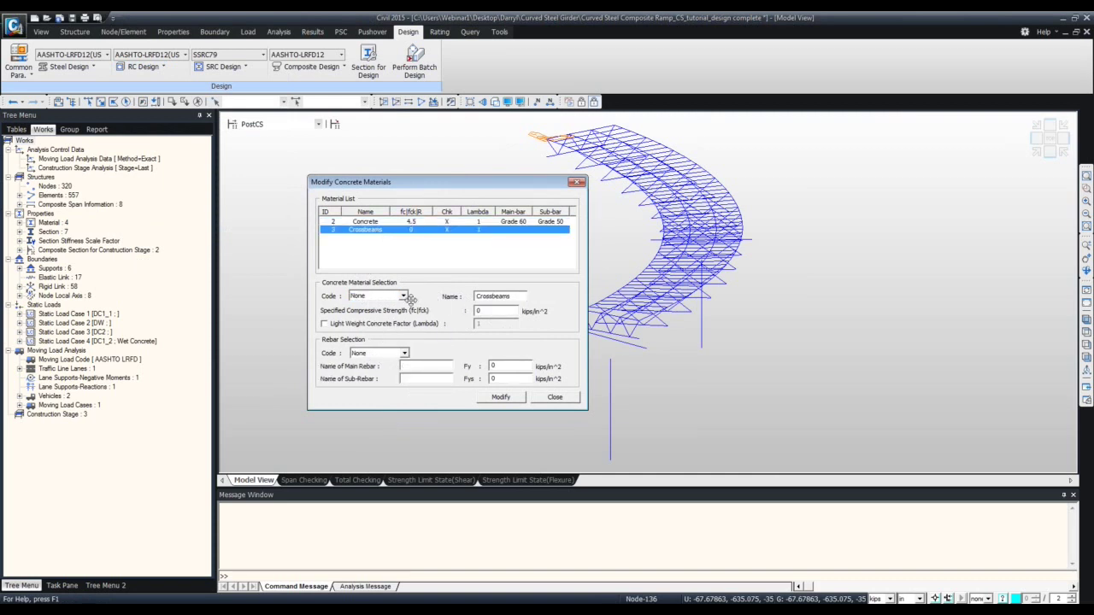
click(413, 221)
click(555, 396)
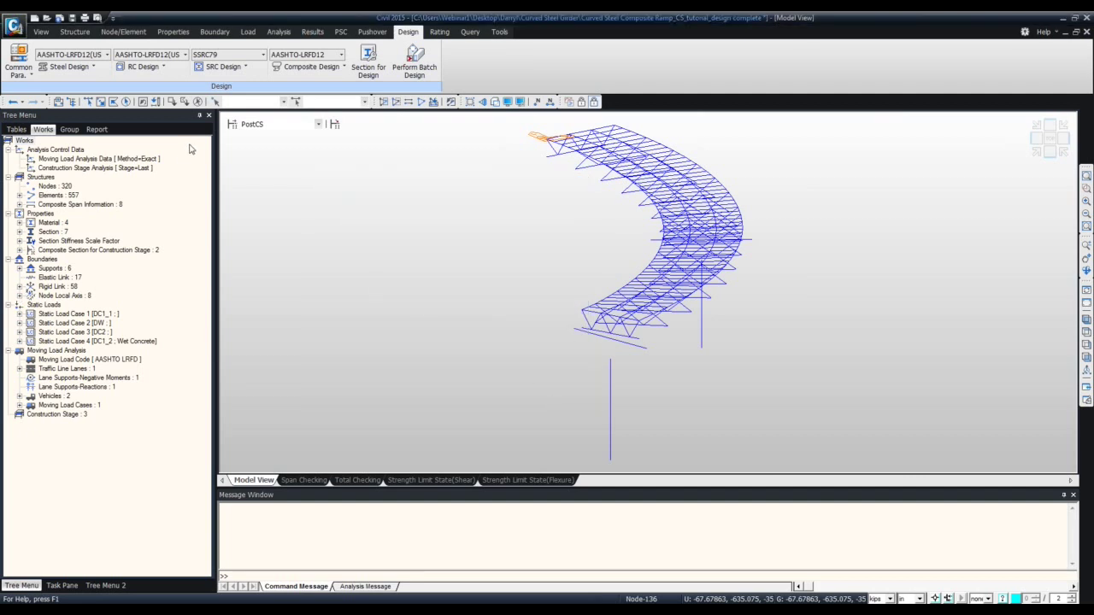
Confirm the limiting maximum rebar ratio of 0.08 for column design
click(146, 67)
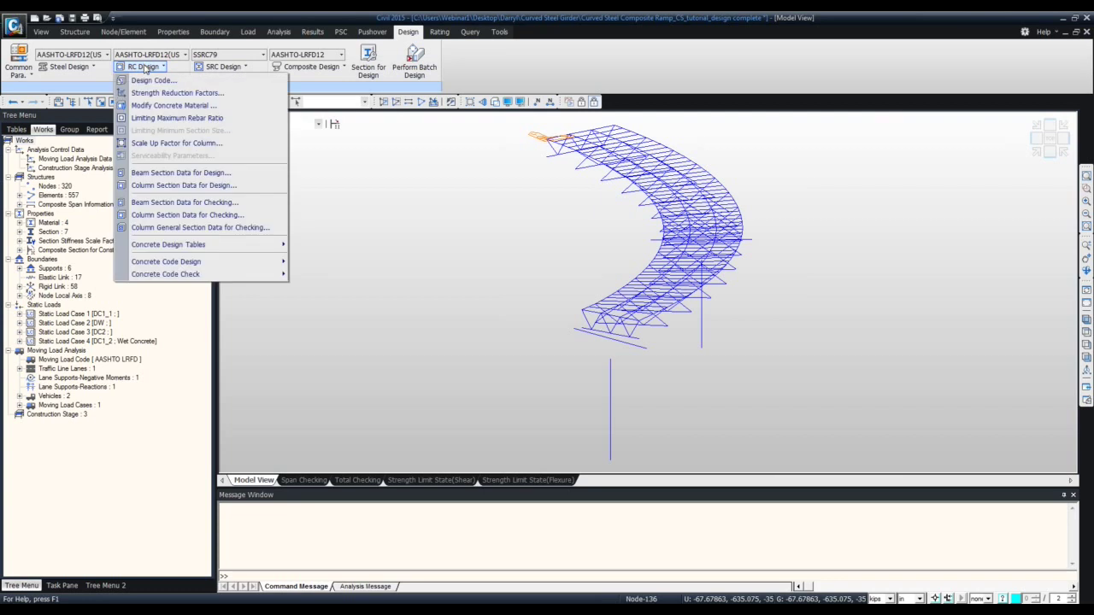
click(161, 118)
drag(561, 267, 450, 250)
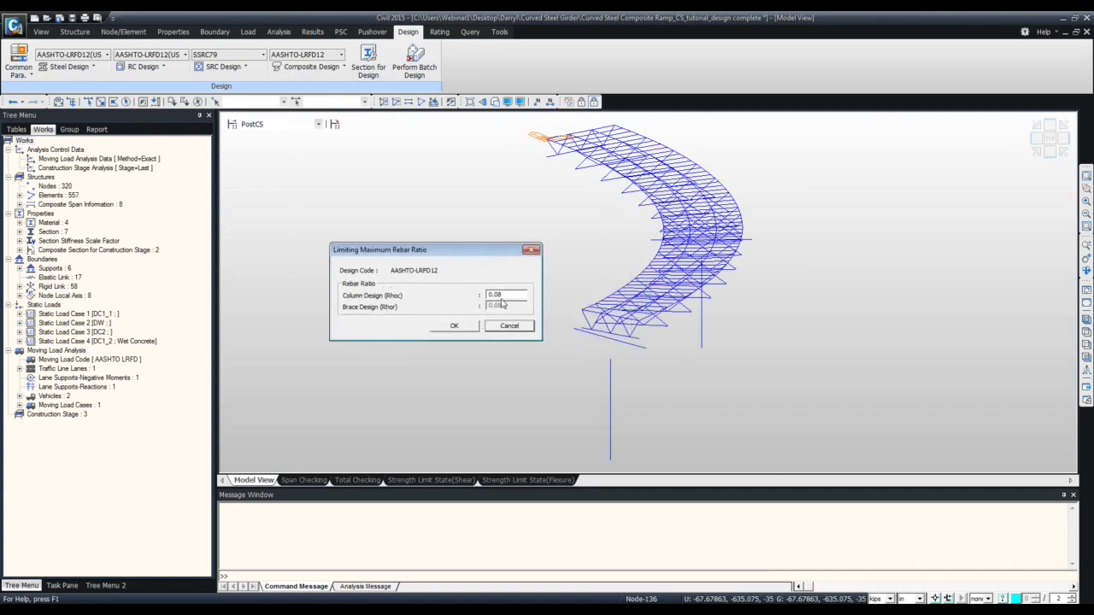
click(454, 326)
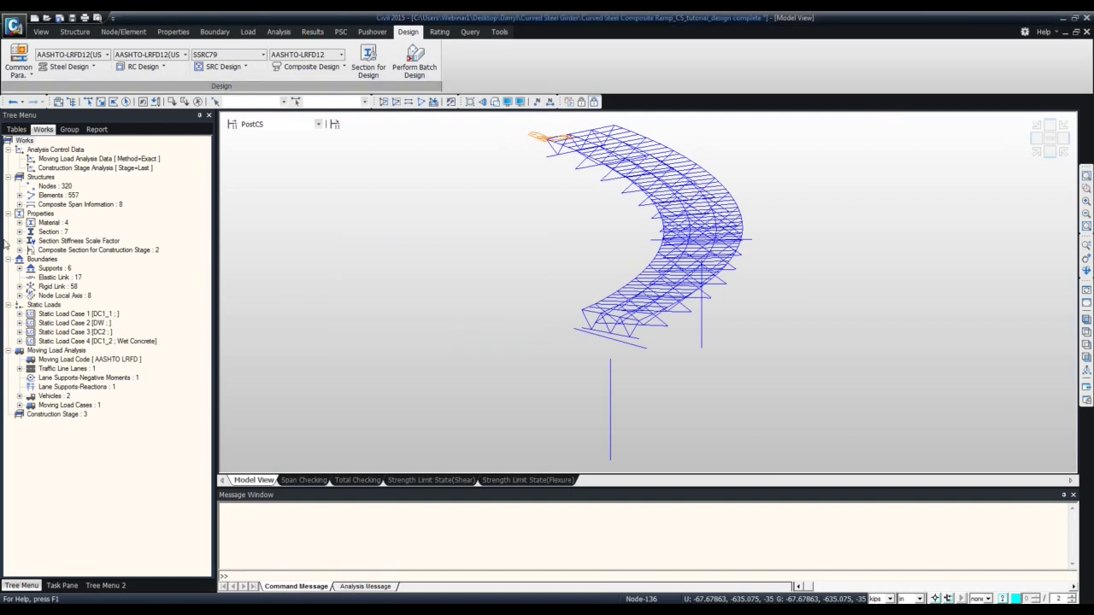
Examine the beam section data for design of P1_C, trying the stirrup size and Dt inputs, and leave without applying any change
click(143, 66)
click(181, 173)
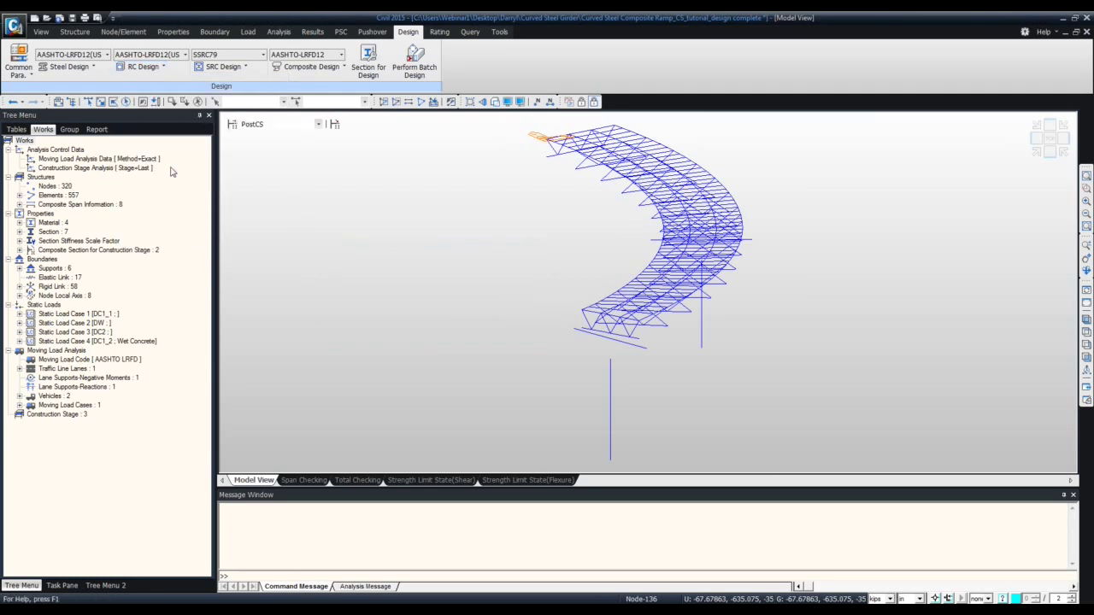
drag(499, 175, 429, 171)
click(337, 206)
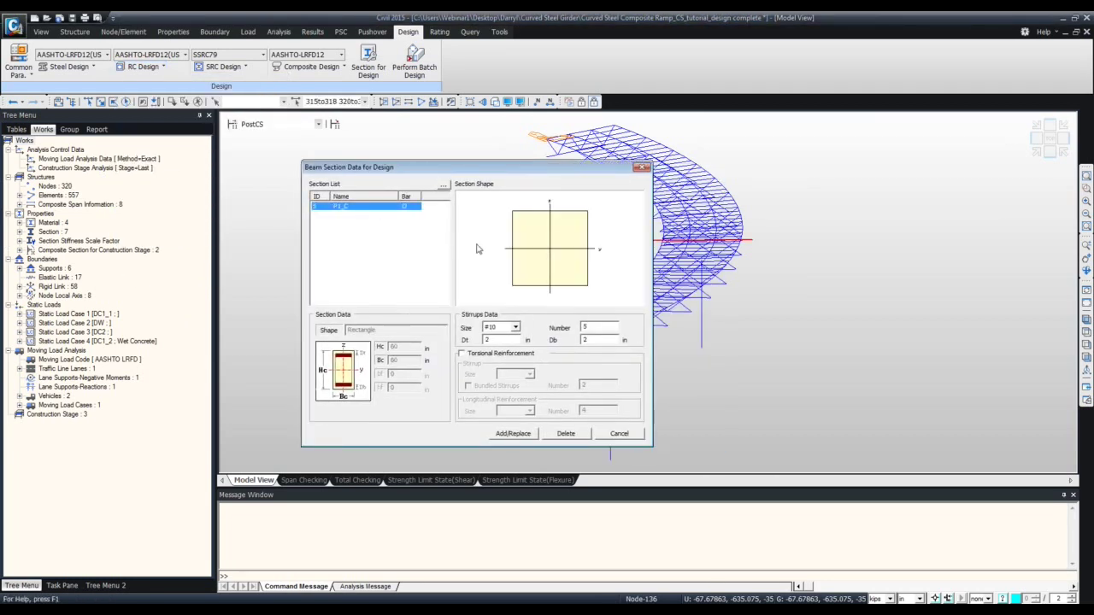
click(516, 328)
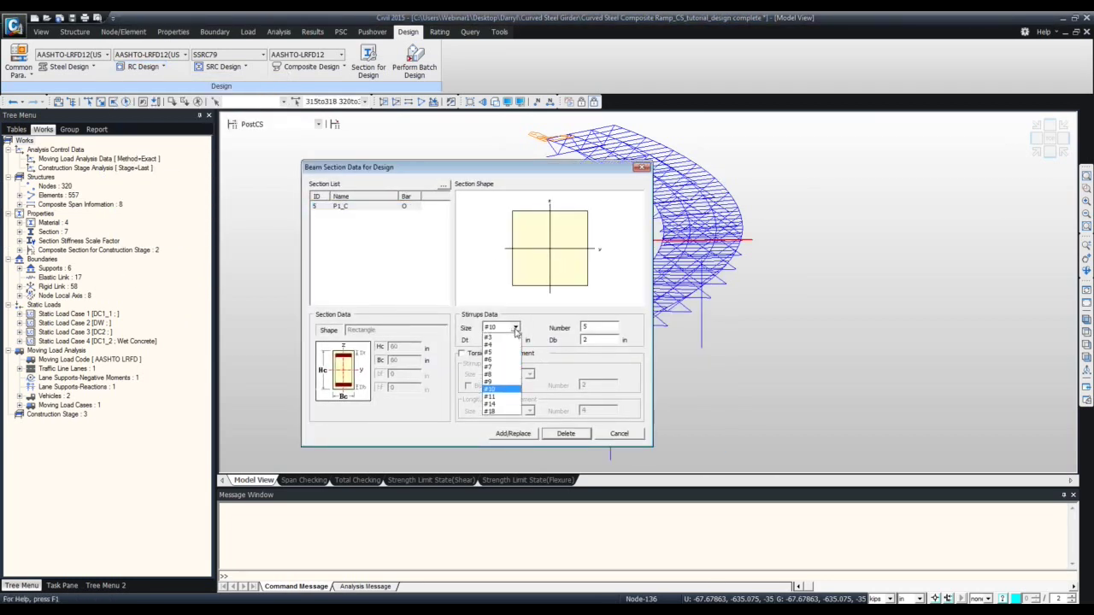
click(505, 381)
click(515, 329)
click(491, 389)
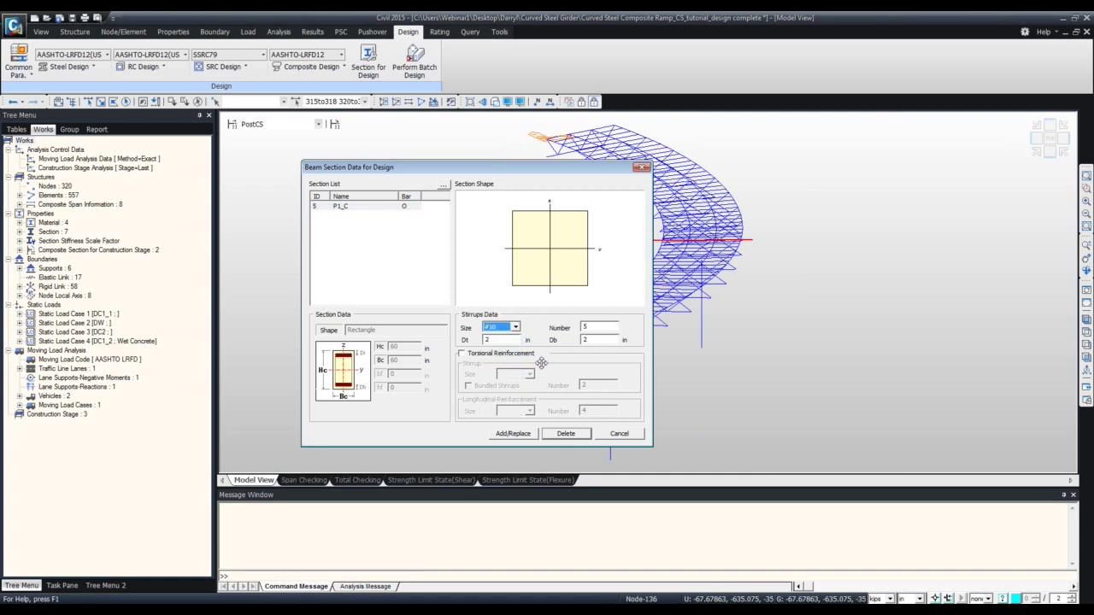
double_click(486, 340)
text(3)
text(2)
click(606, 436)
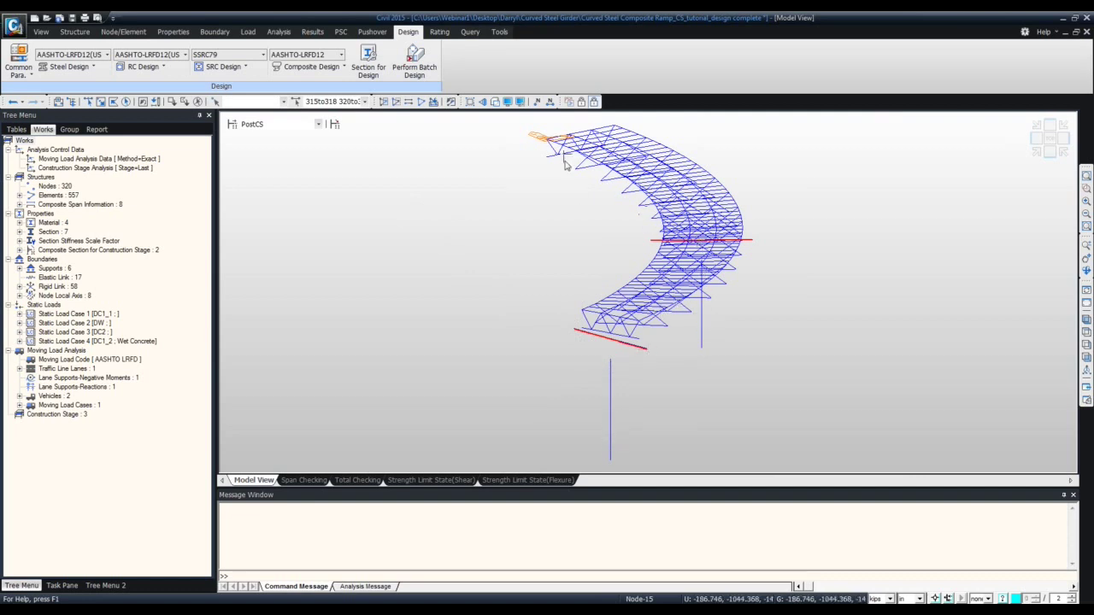
Run the AASHTO-LRFD12 concrete code design for beams and place the results list beside the model
click(145, 68)
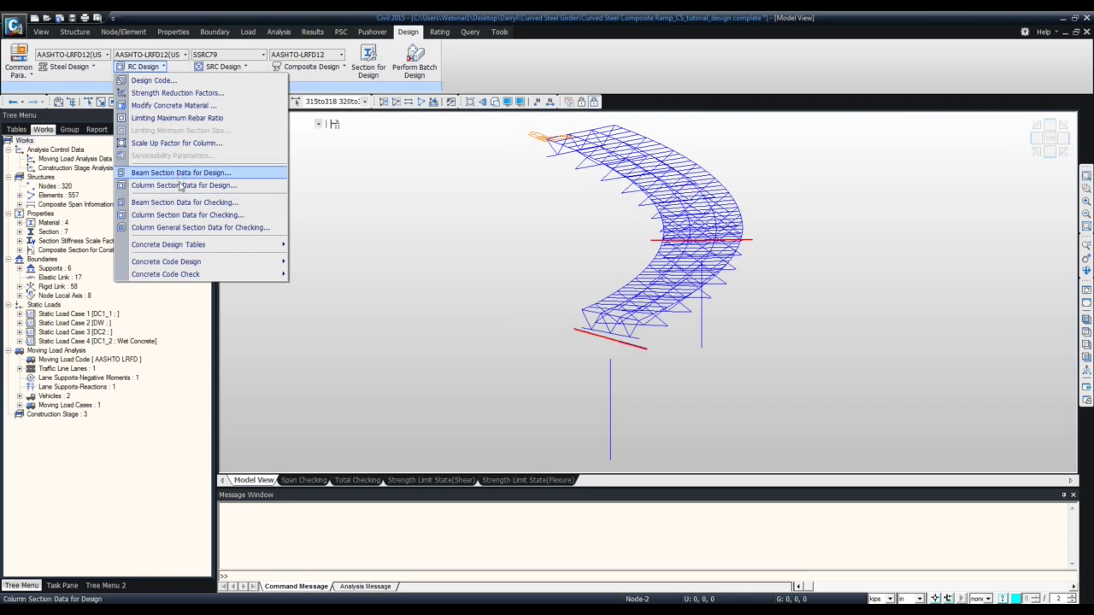
mouse_move(207, 265)
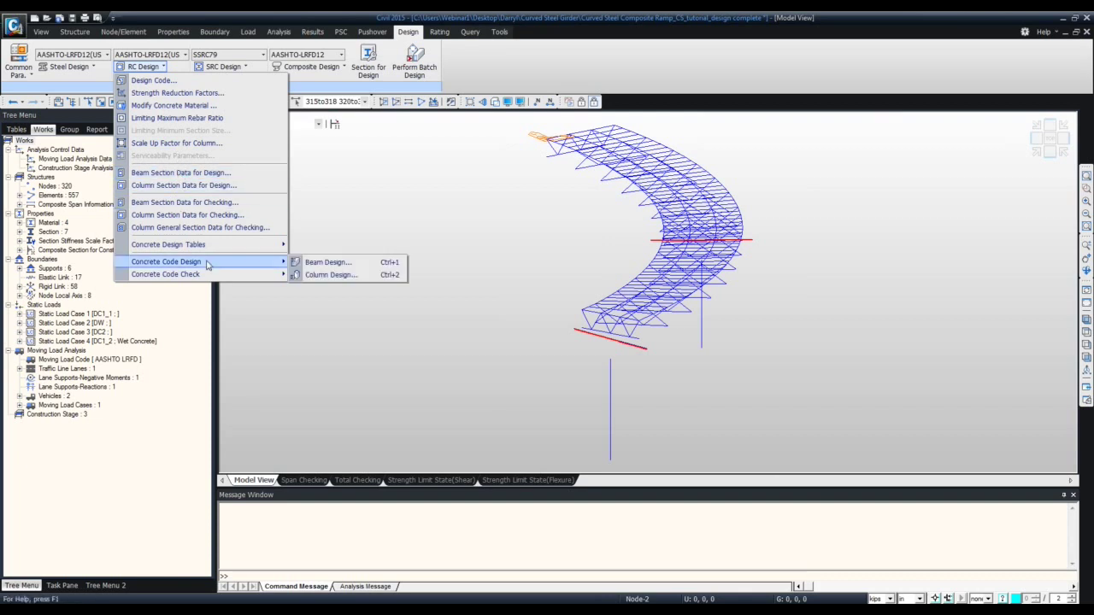
click(318, 263)
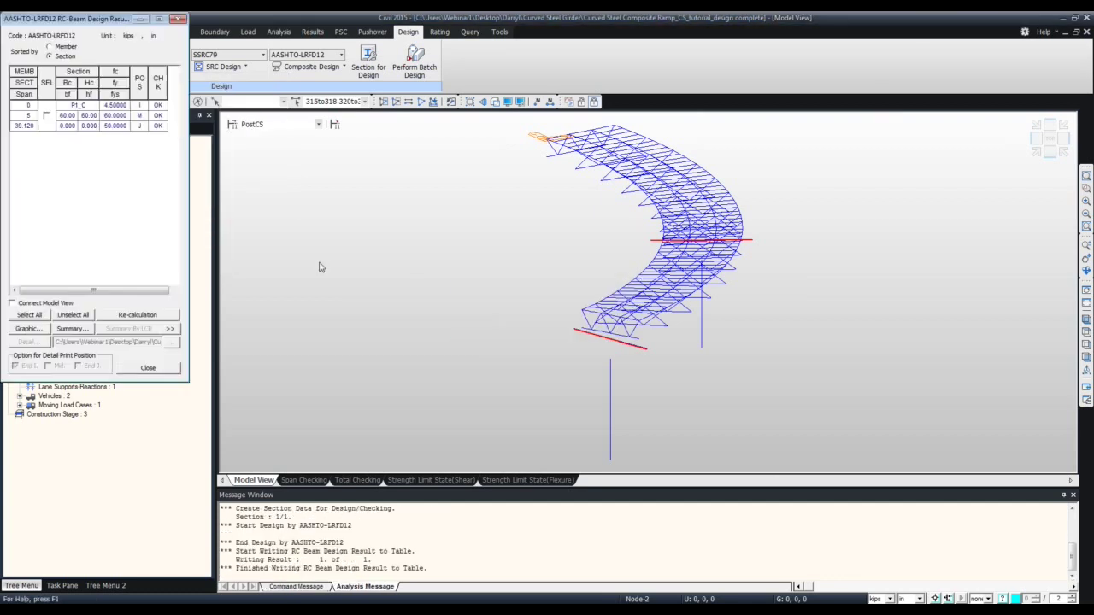
drag(107, 23, 390, 135)
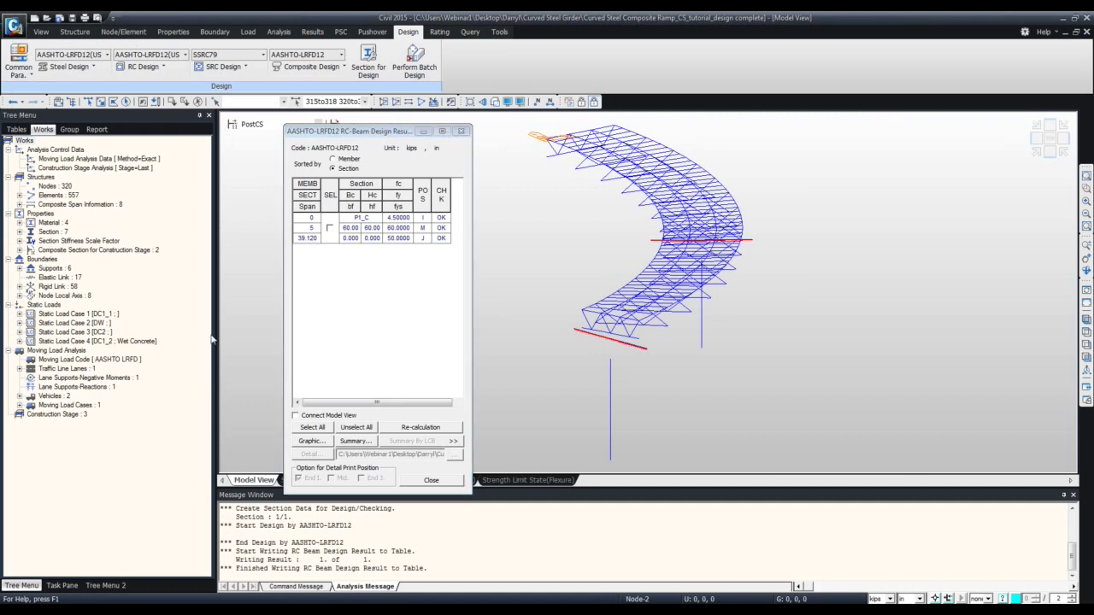
Compare the RC beam design results sorted by section and by member, and leave them listed by member
click(330, 227)
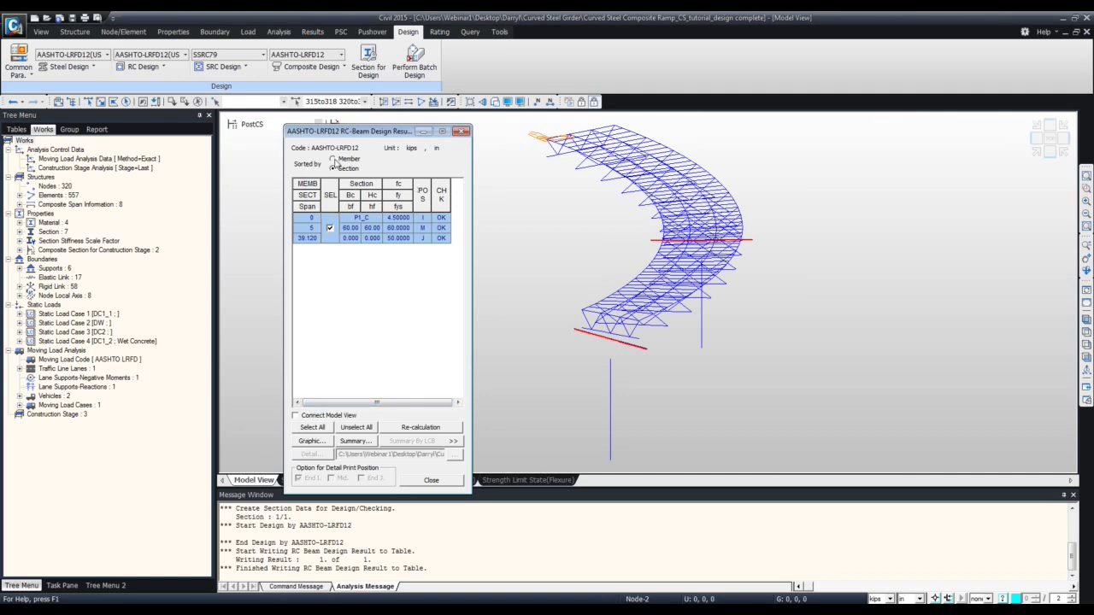
click(334, 159)
drag(456, 225, 466, 355)
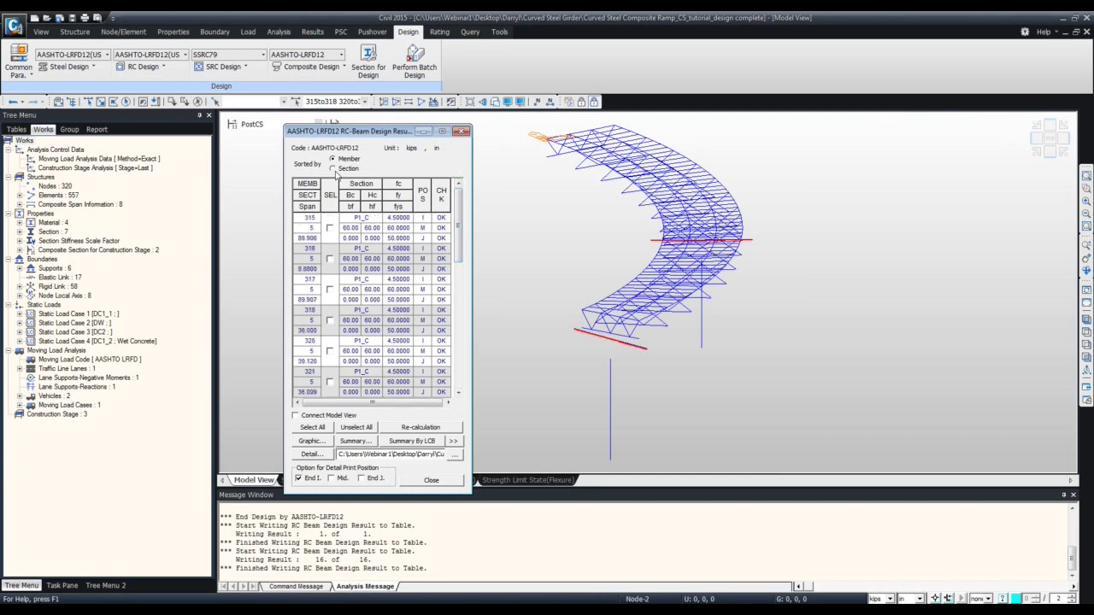
click(332, 169)
click(334, 160)
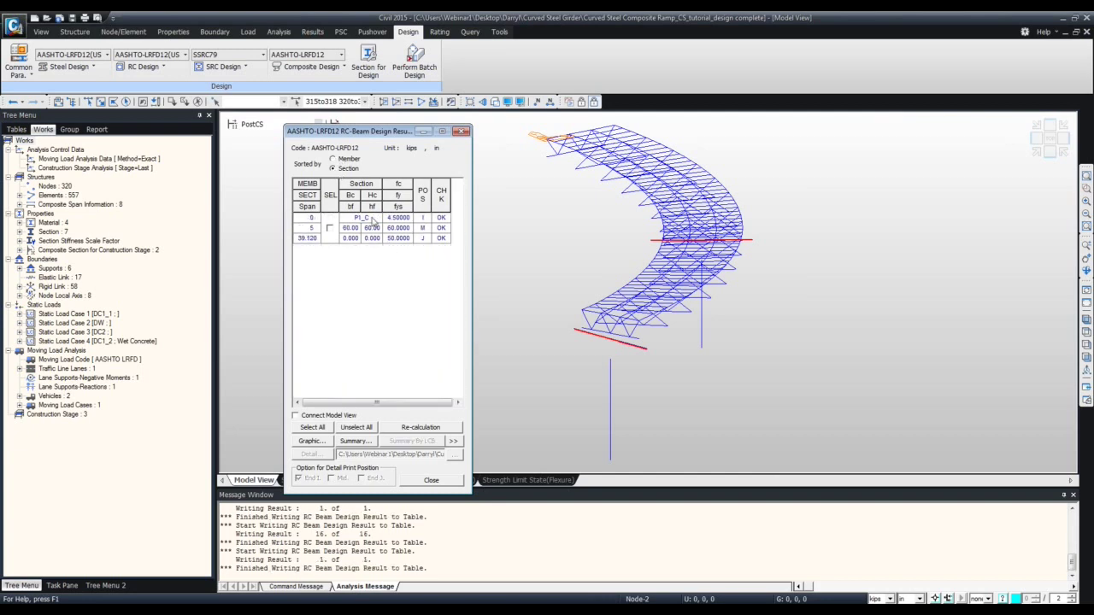
click(333, 159)
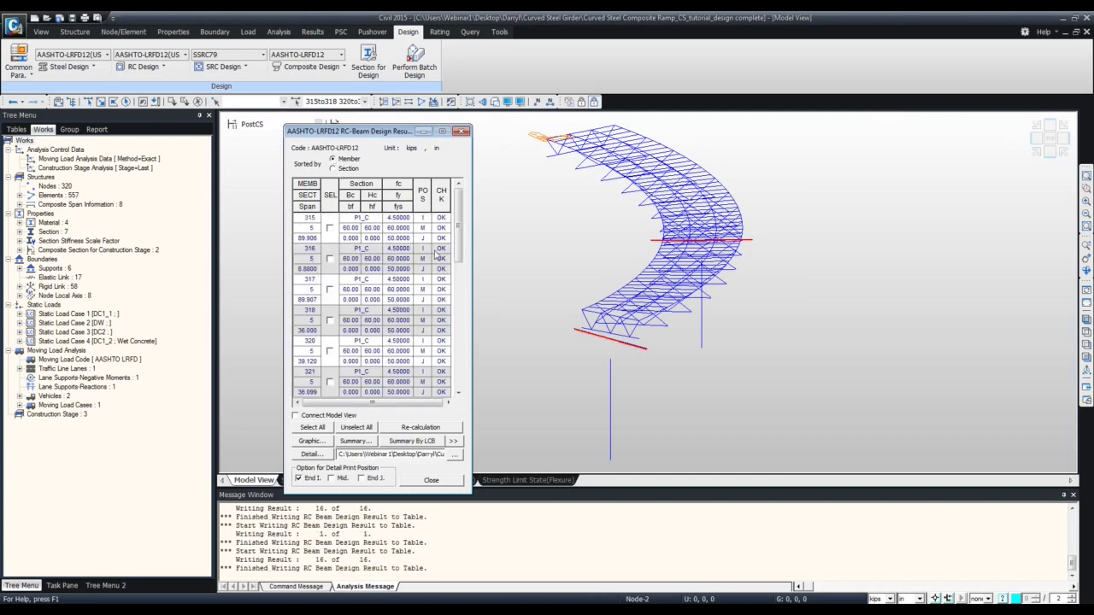
drag(458, 249, 470, 291)
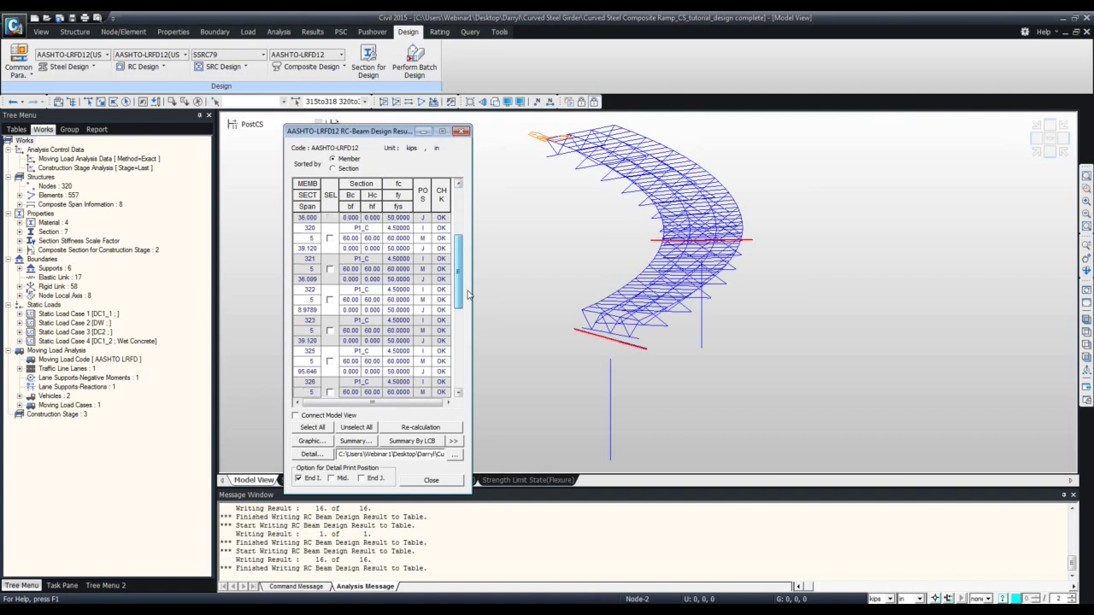
Review member 321's graphic design report through section diagram, bending moment capacity and shear capacity, then close the preview
click(331, 270)
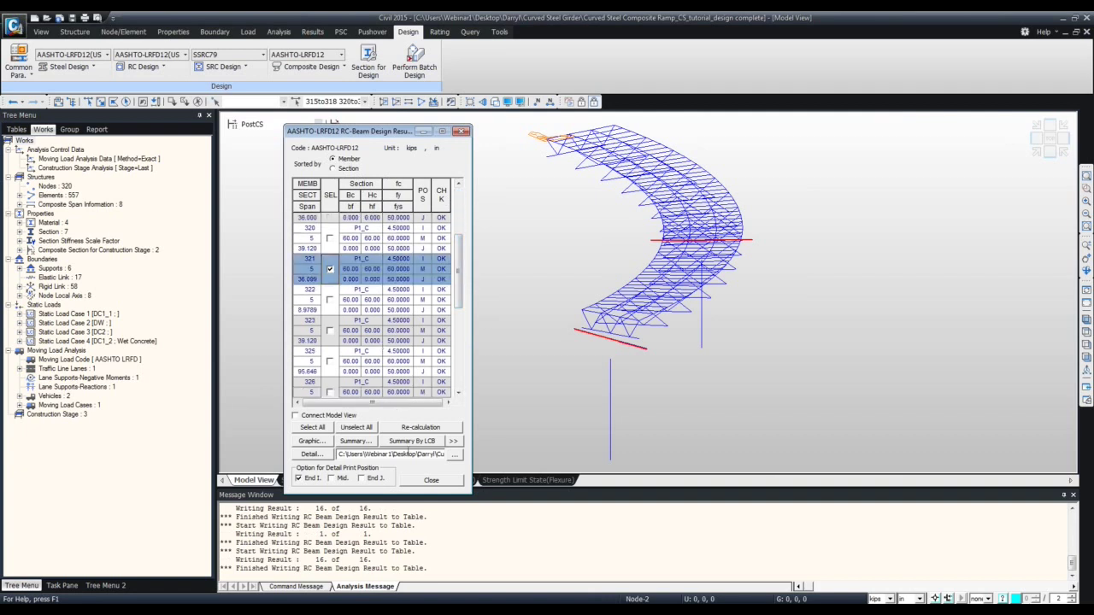
click(313, 441)
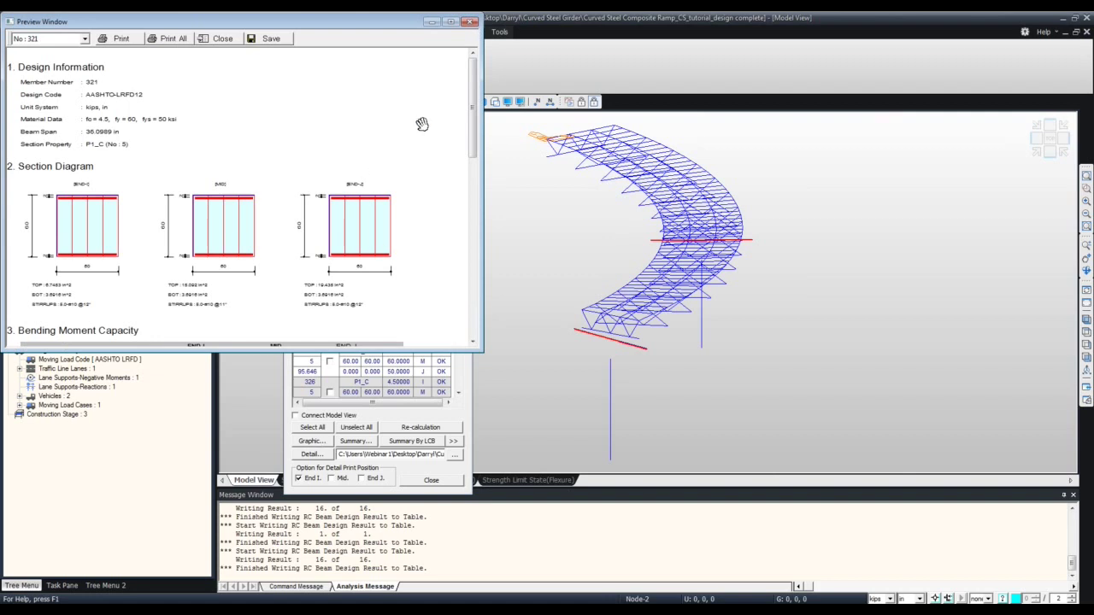
drag(373, 23, 531, 111)
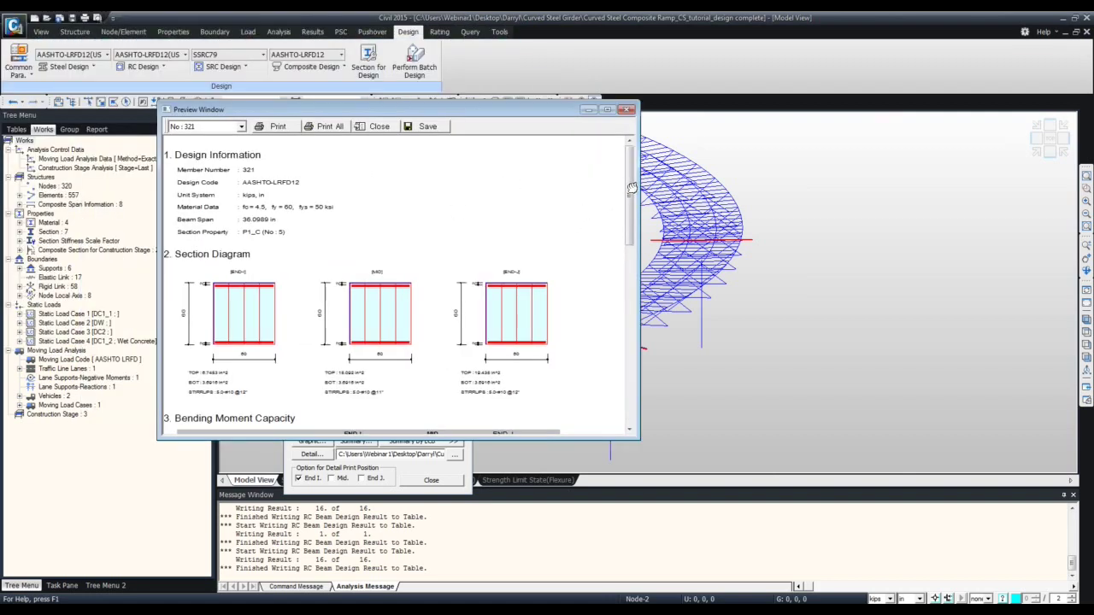
scroll(537, 224, down, 5)
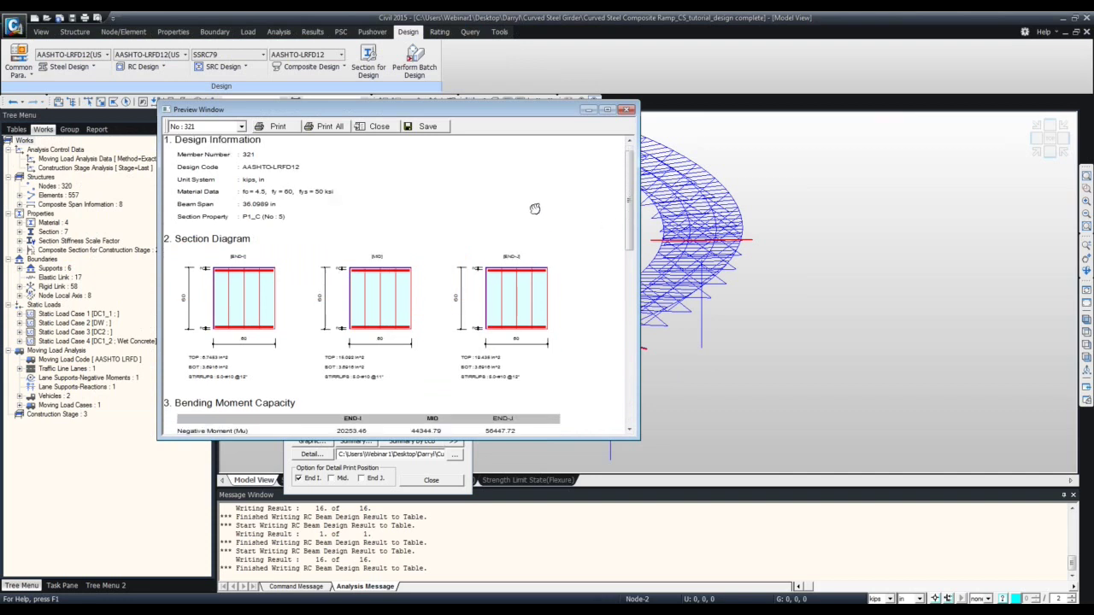
scroll(524, 265, down, 6)
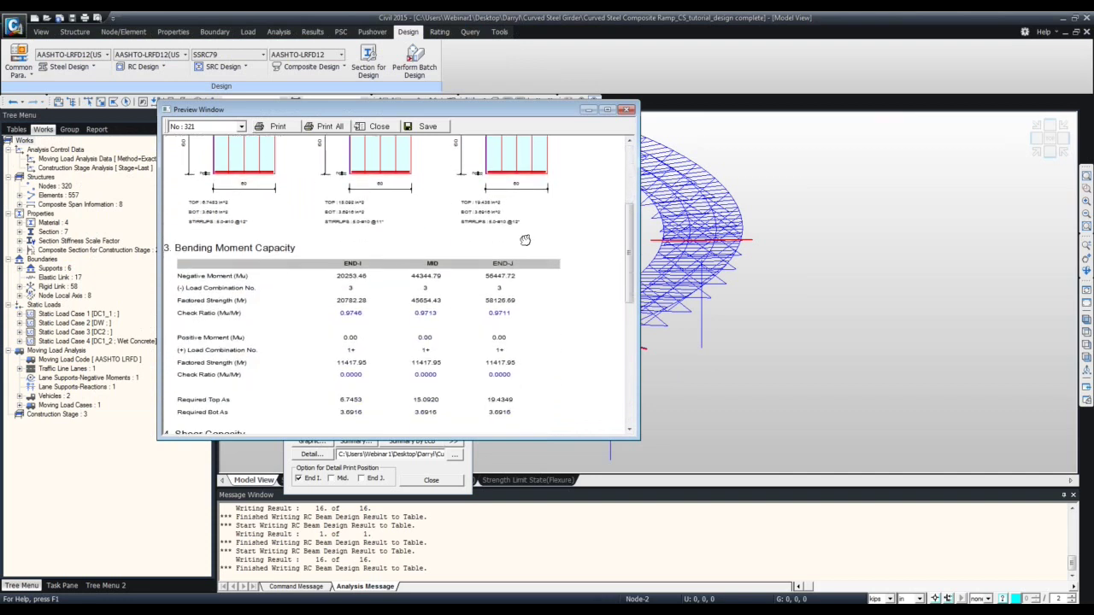
scroll(530, 248, down, 5)
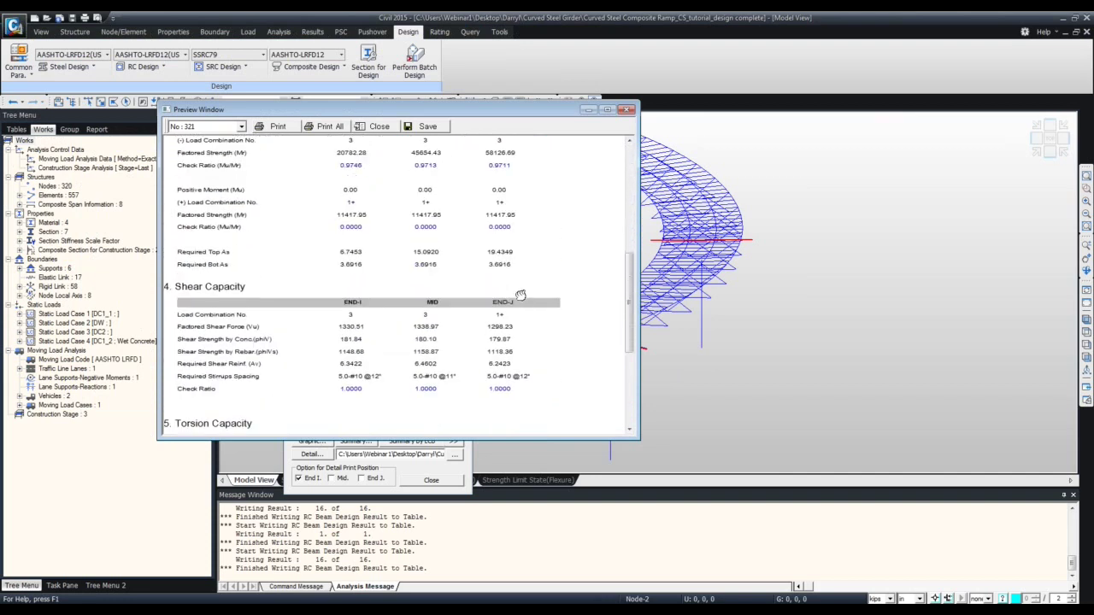
scroll(545, 265, up, 15)
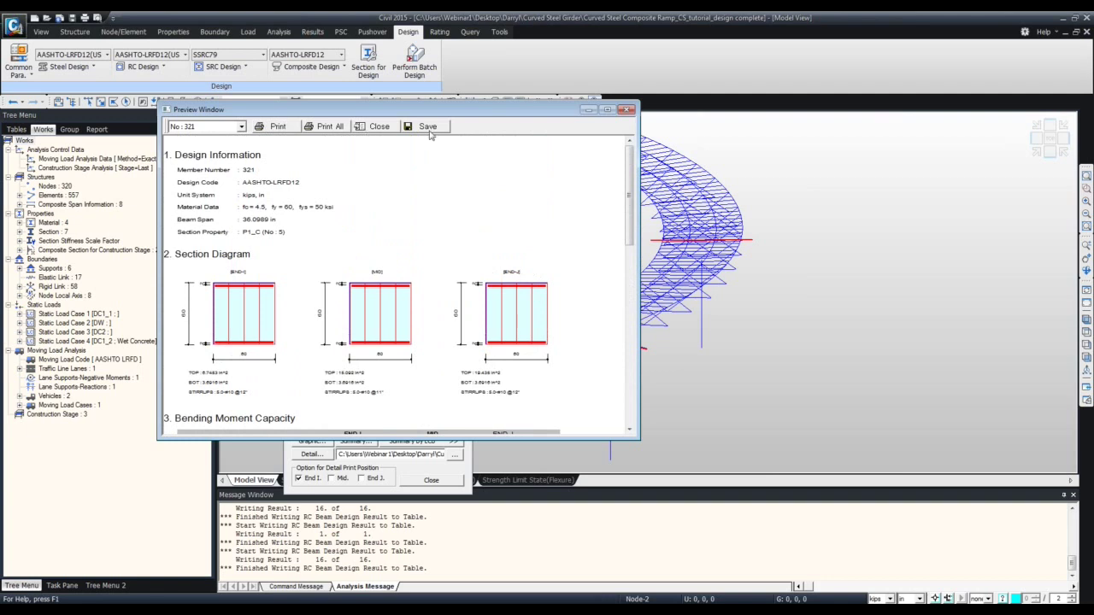
click(627, 111)
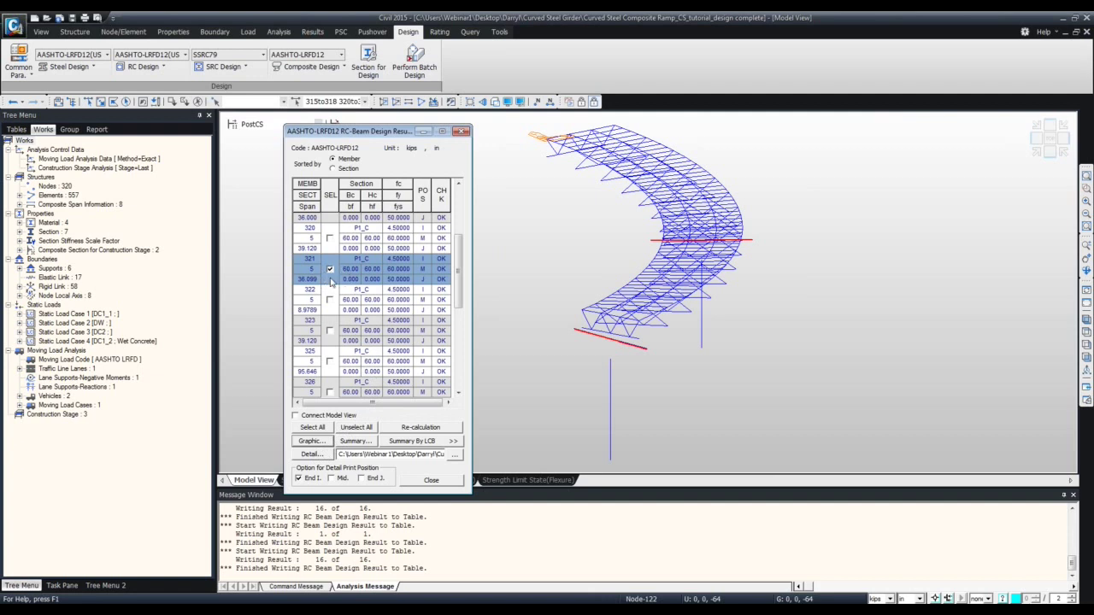
Examine the detailed design calculation of member 321, covering bending moment and shear capacity, then discard the report
click(313, 453)
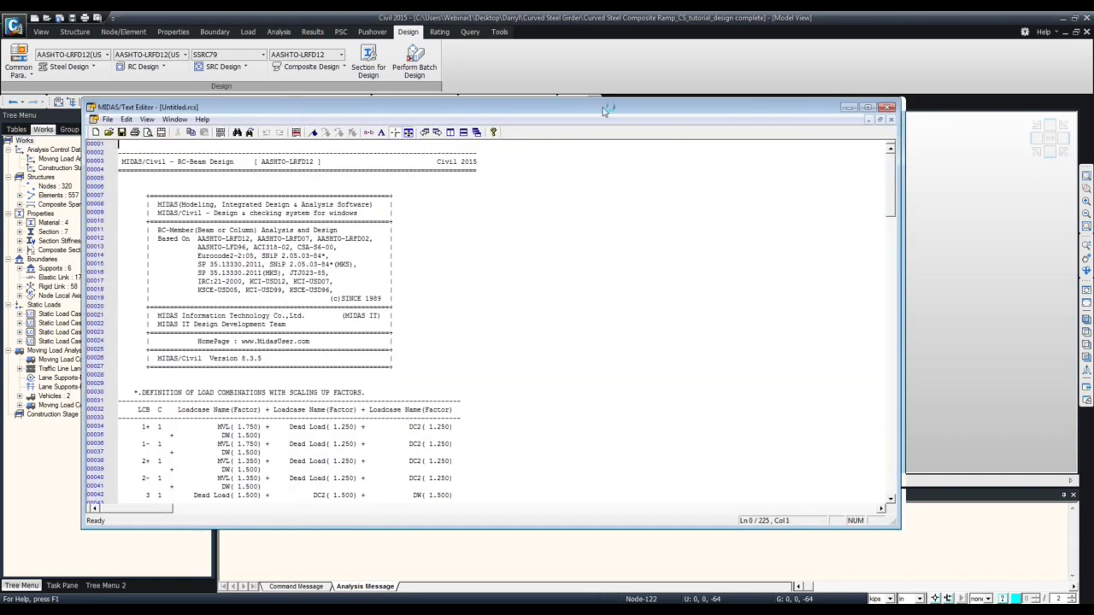
drag(603, 109, 556, 63)
drag(843, 123, 848, 298)
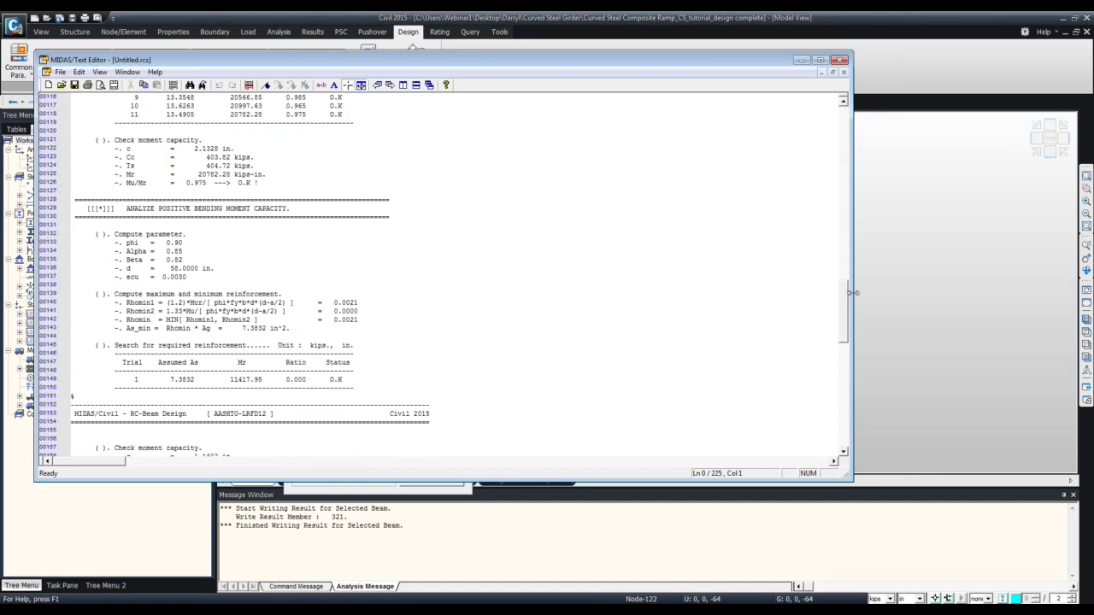
drag(846, 301, 839, 396)
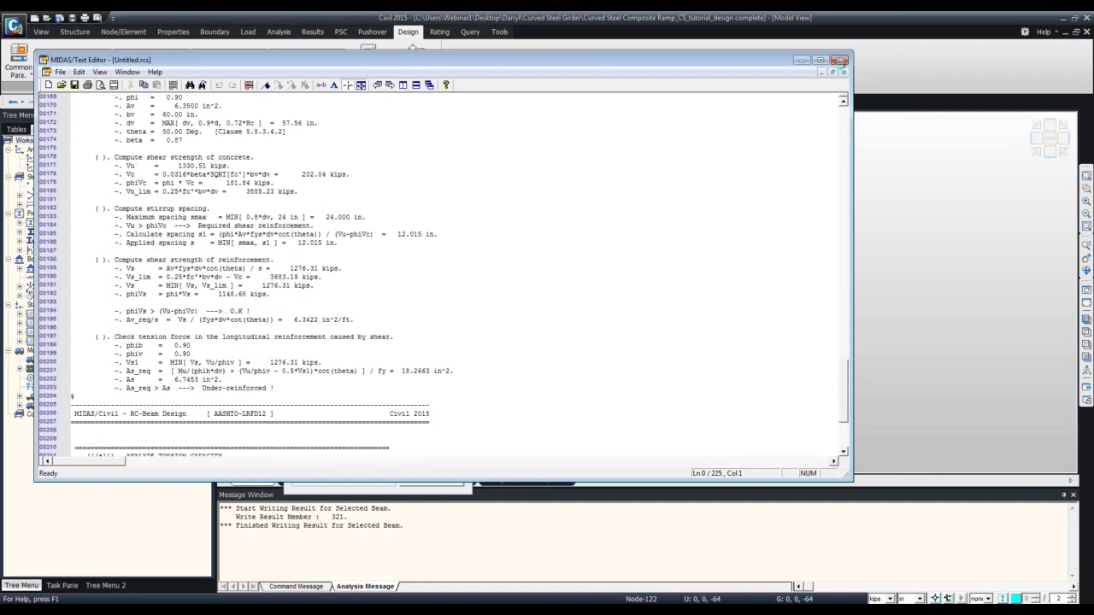
click(844, 72)
click(515, 297)
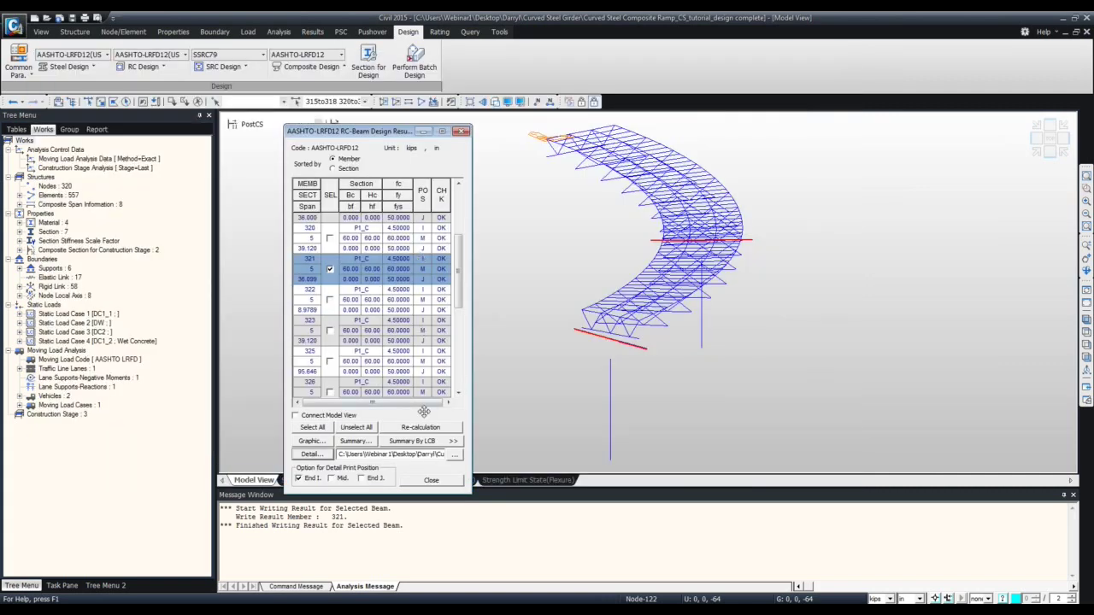
Review the RC beam design summary sheet for member 321, discard it, and close the beam design results
click(375, 440)
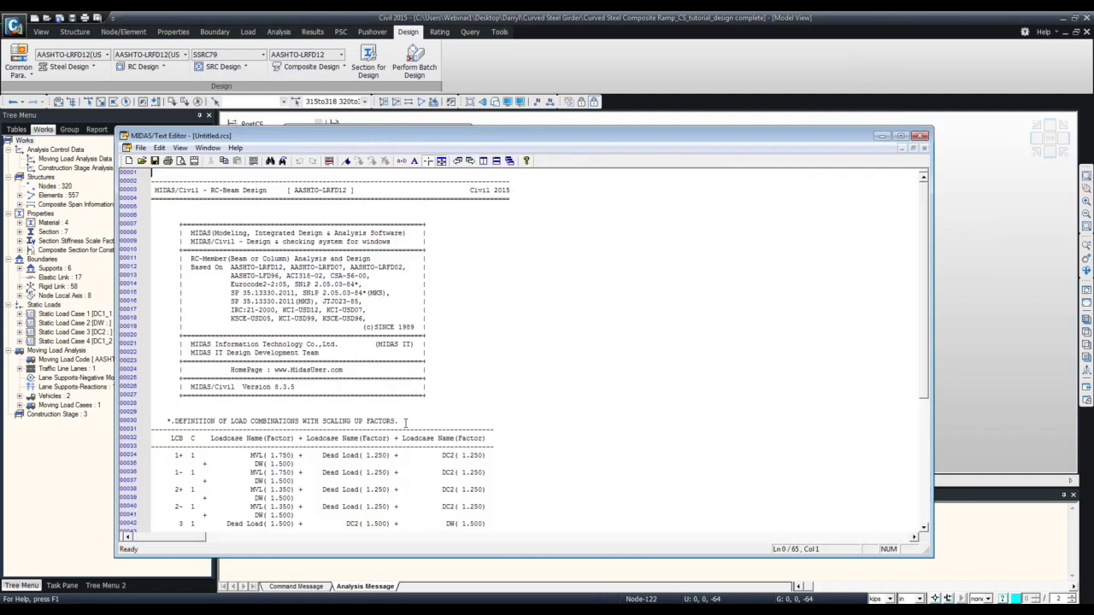
drag(546, 137, 461, 78)
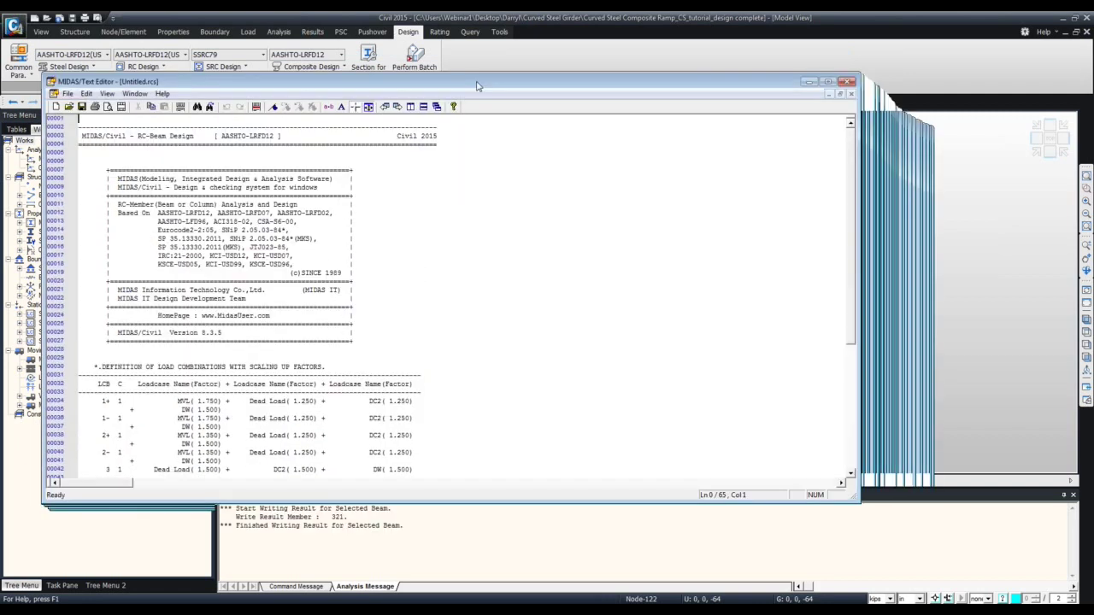
scroll(834, 165, down, 1)
drag(833, 165, 838, 297)
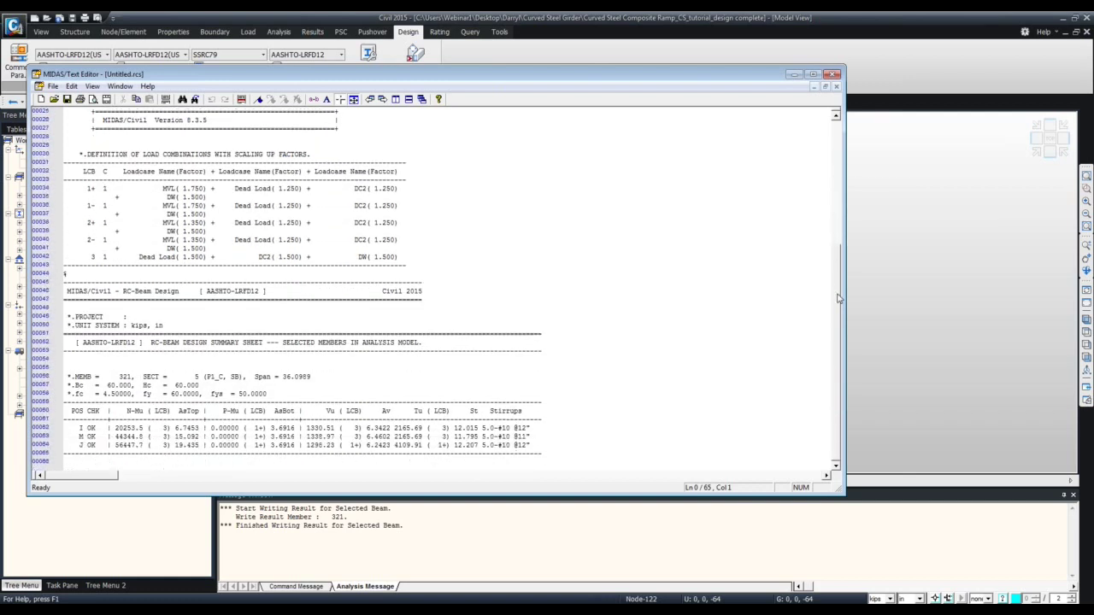
click(836, 87)
click(508, 311)
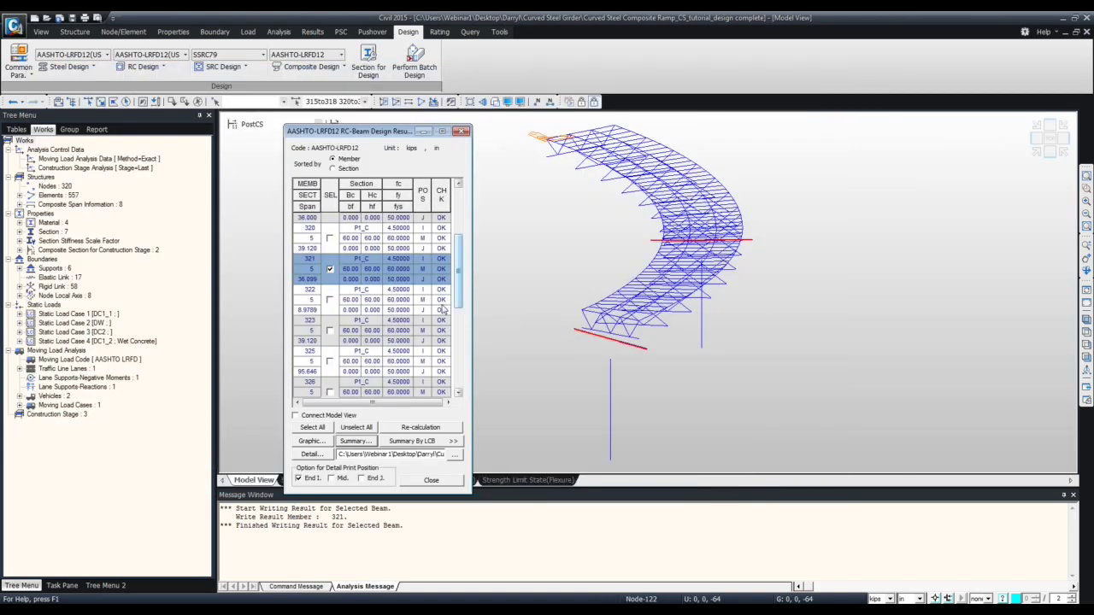
click(430, 479)
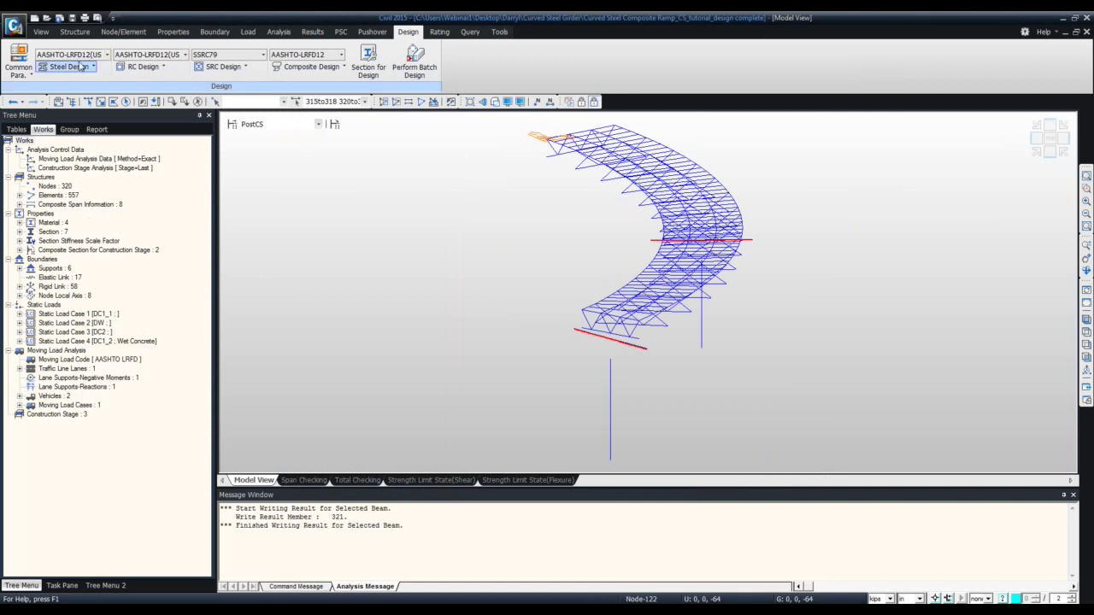